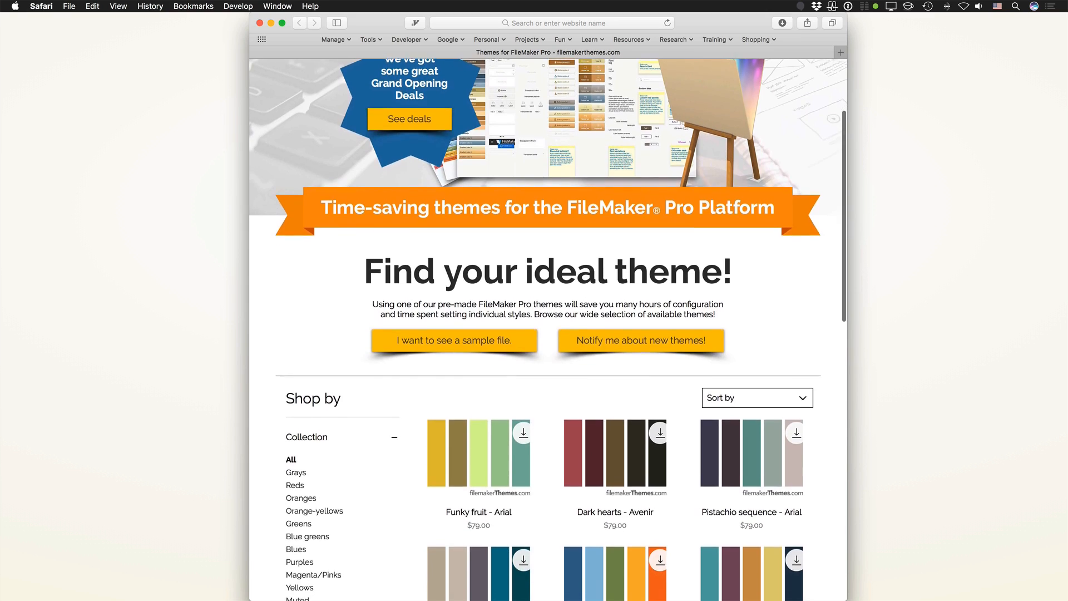
Browse the FileMaker Pro themes offered on filemakerthemes.com
scroll(549, 329, down, 1)
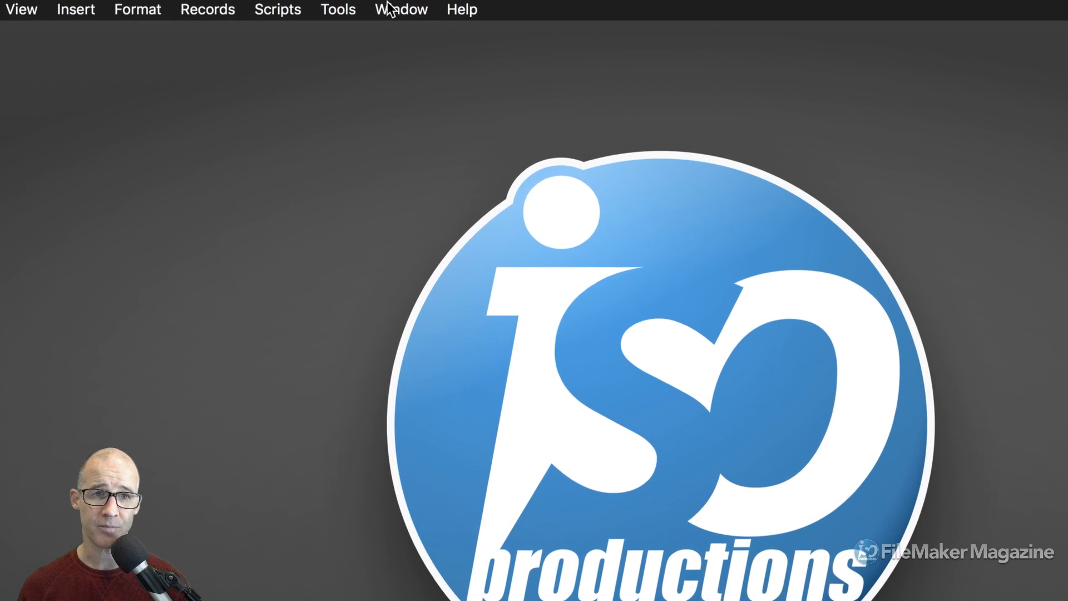
Switch to FileMaker Pro Advanced, show the hidden Time Track window and reposition it on the desktop
click(389, 6)
mouse_move(411, 30)
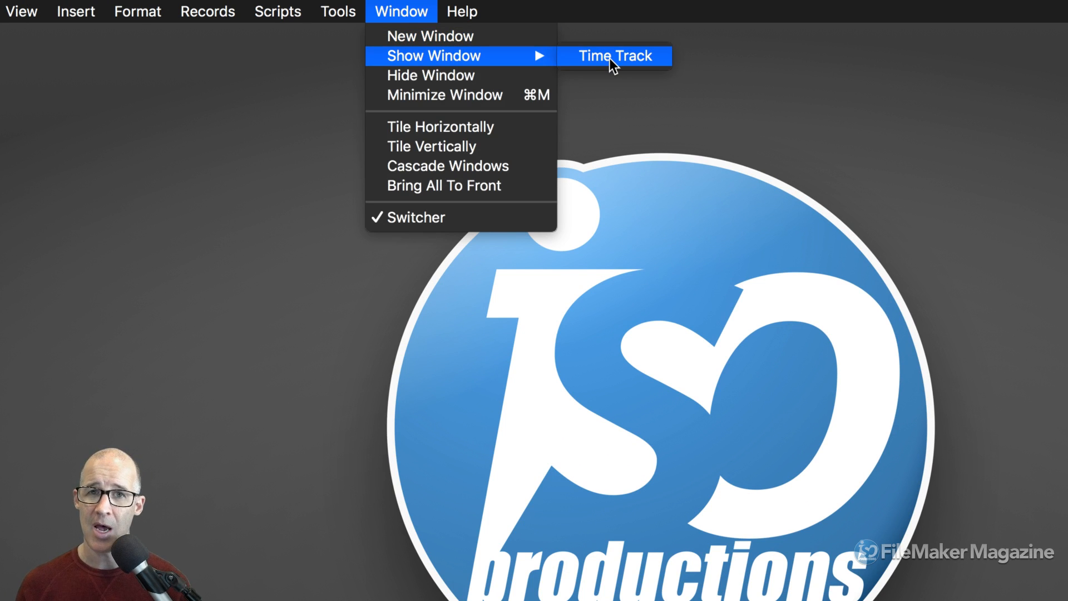
click(609, 58)
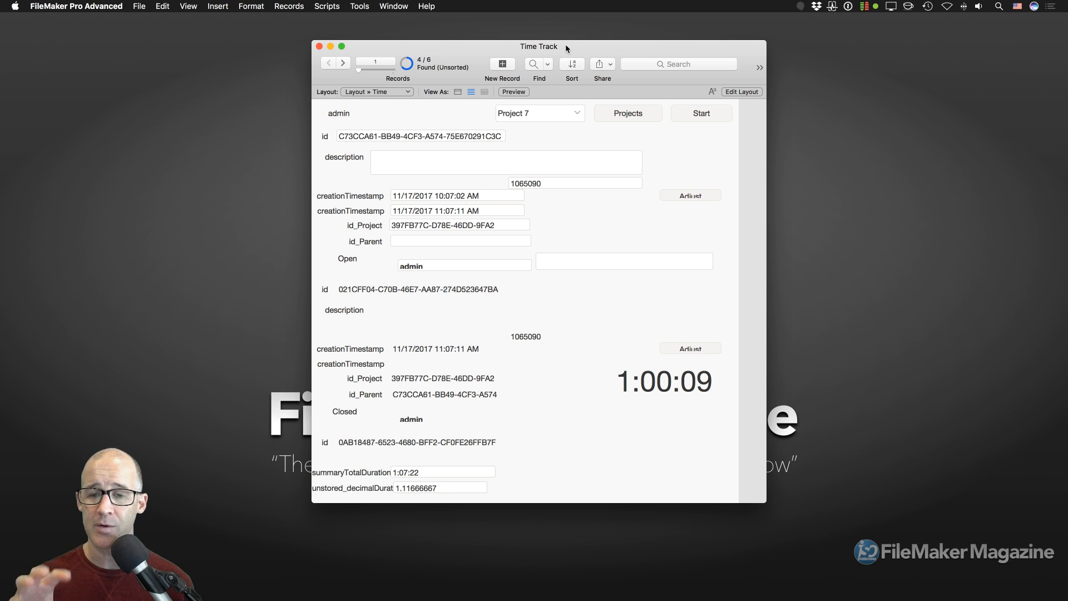
drag(565, 44, 589, 47)
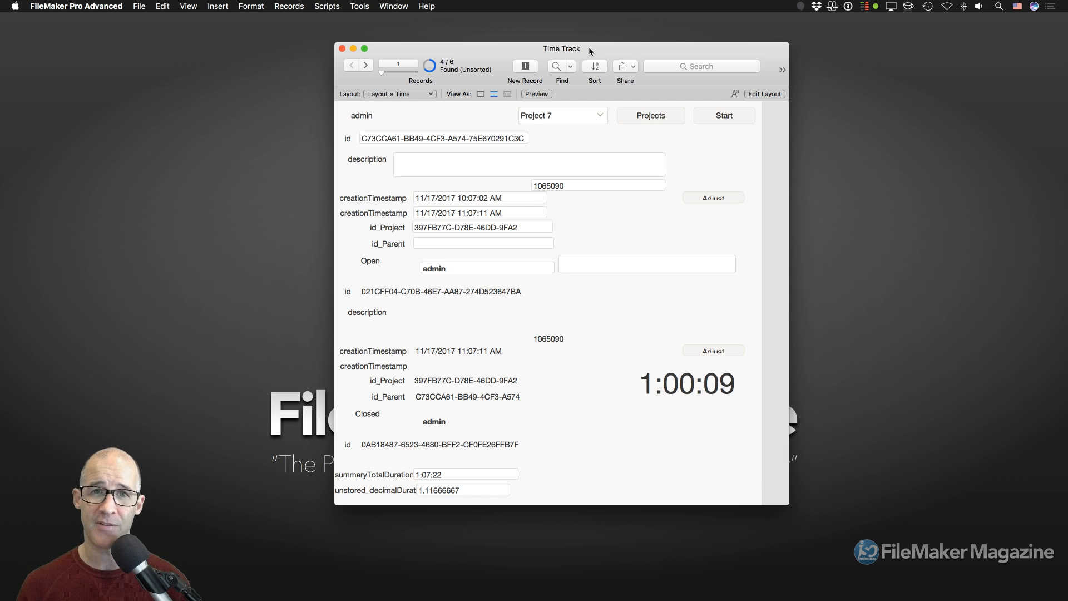
drag(588, 47, 626, 52)
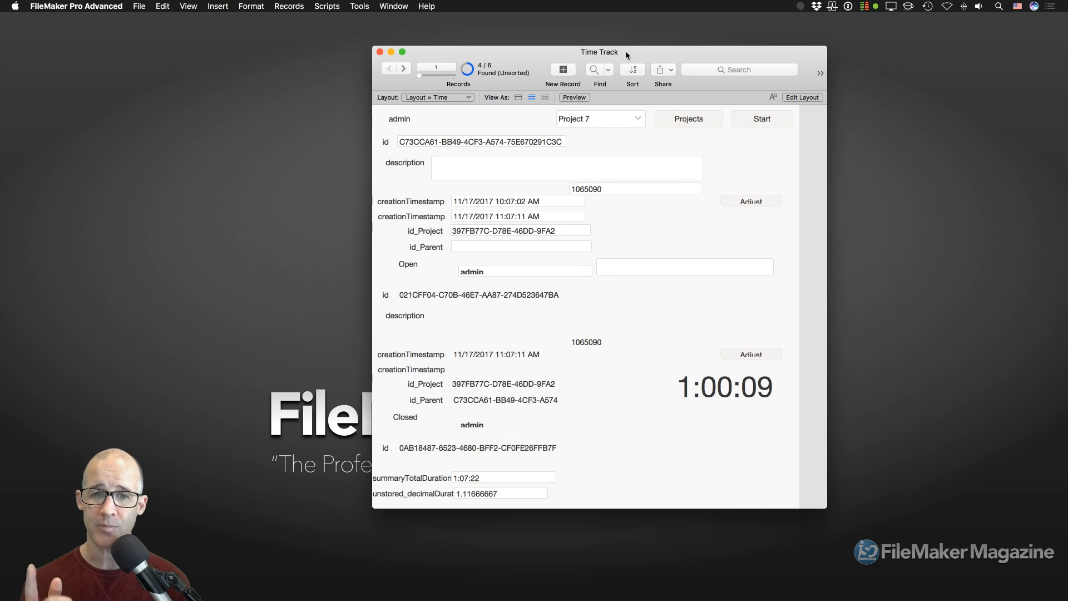
Open the Manage Layouts window for Time Track and arrange it beside the solution's window
click(140, 6)
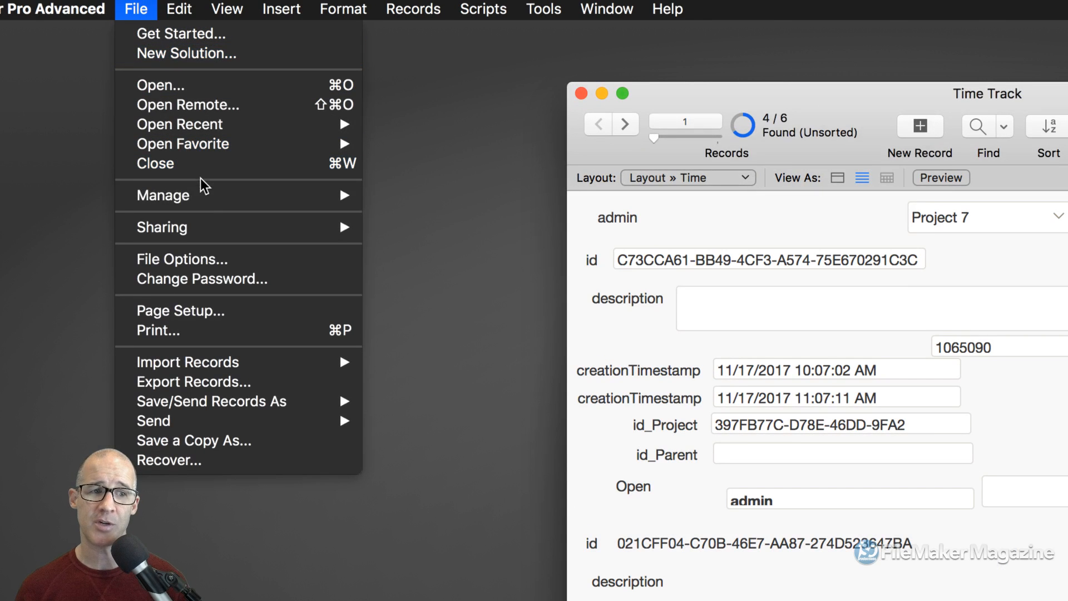
mouse_move(210, 198)
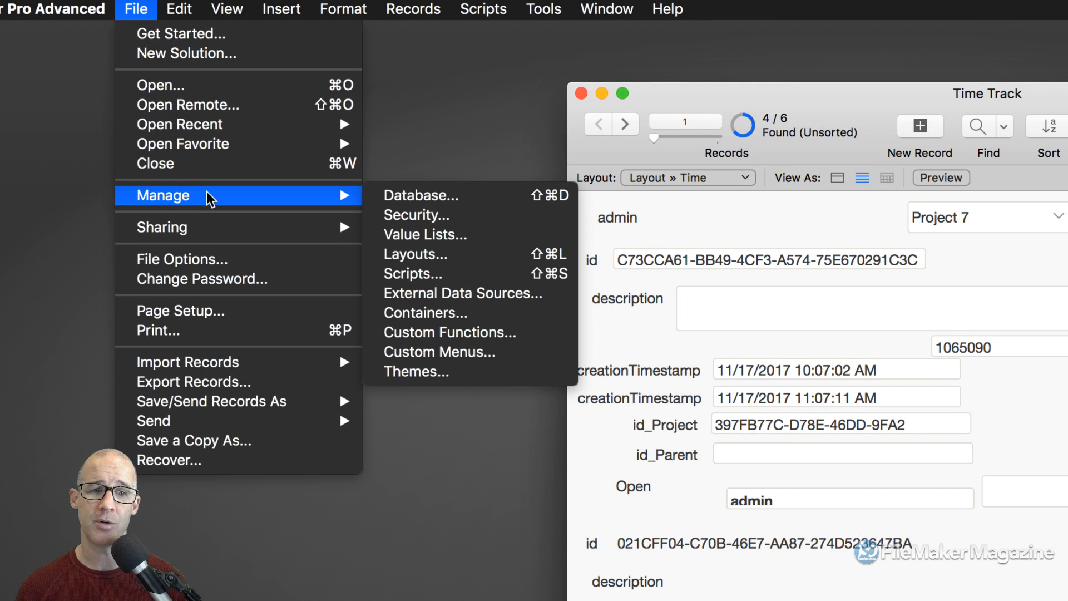
click(437, 258)
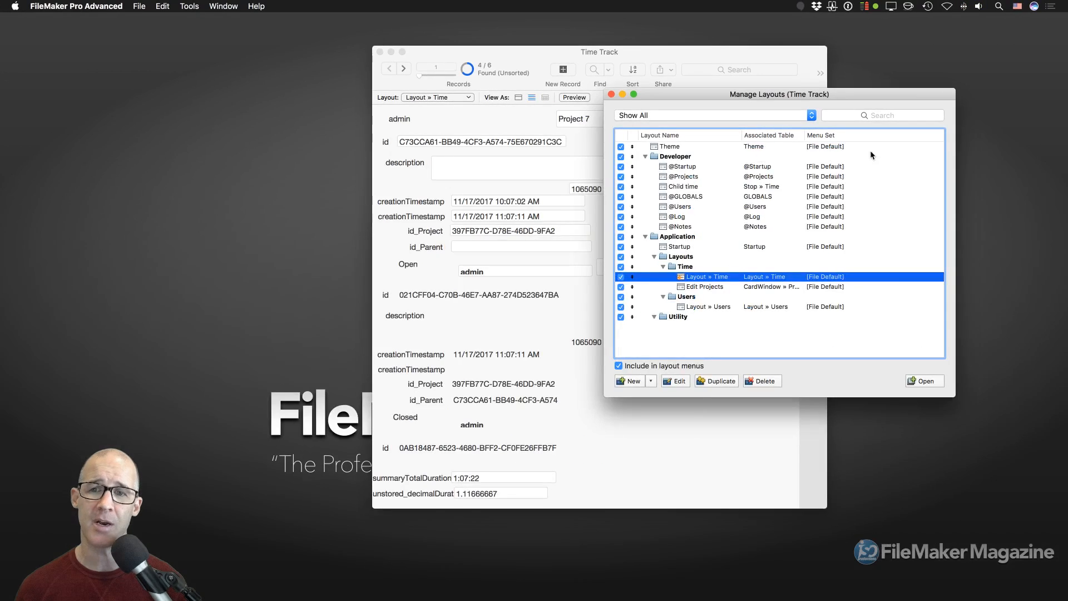
drag(811, 94, 867, 89)
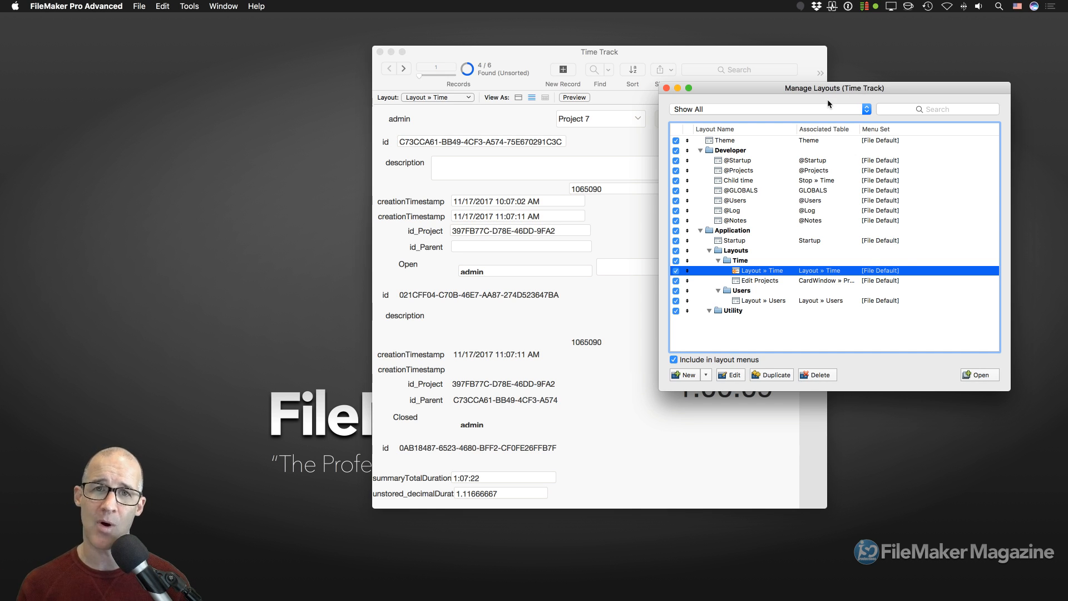
drag(672, 55, 644, 53)
drag(840, 91, 787, 85)
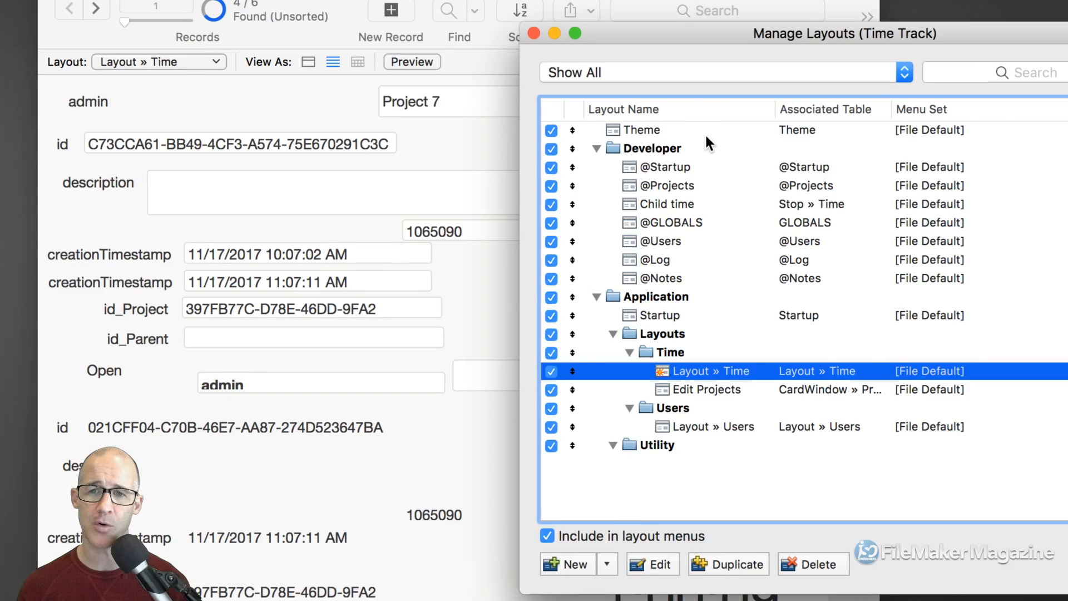
Open the Theme layout in its own window, enlarge that window and move the Manage Layouts window clear of it
click(687, 133)
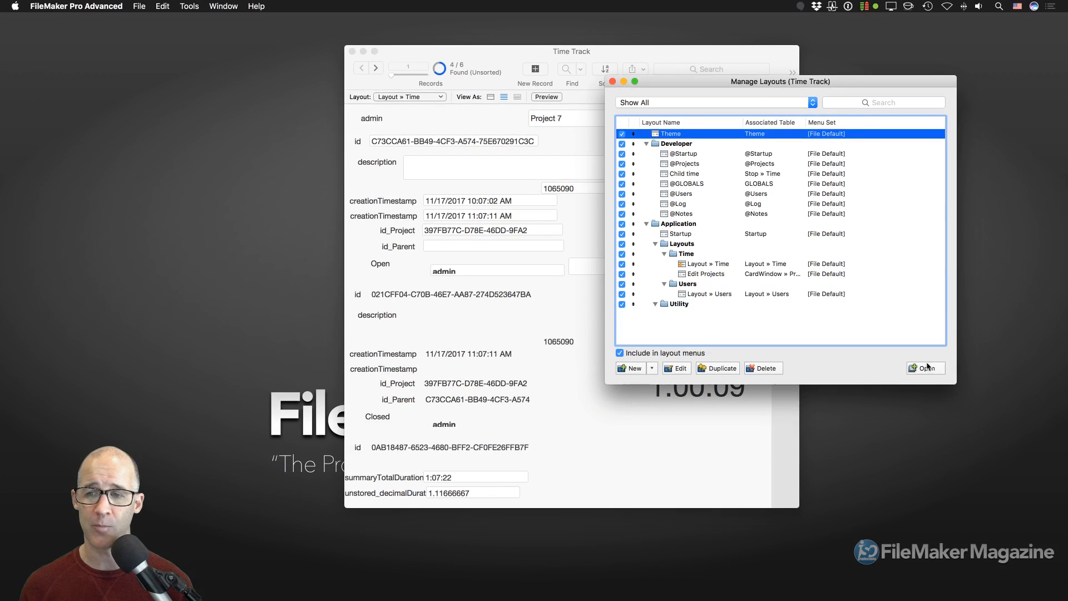
click(930, 369)
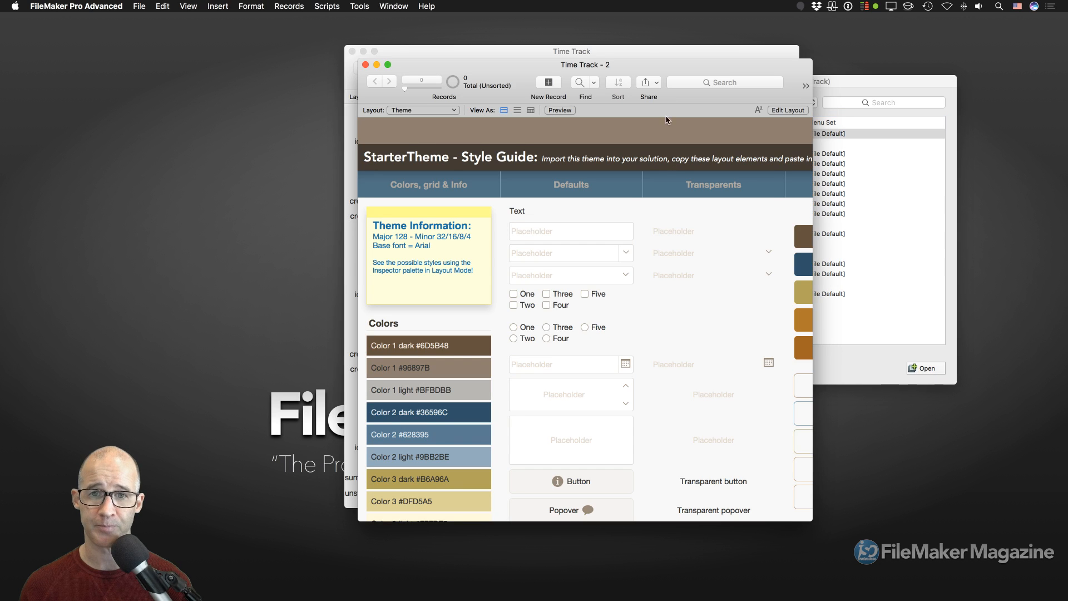
drag(652, 62, 322, 21)
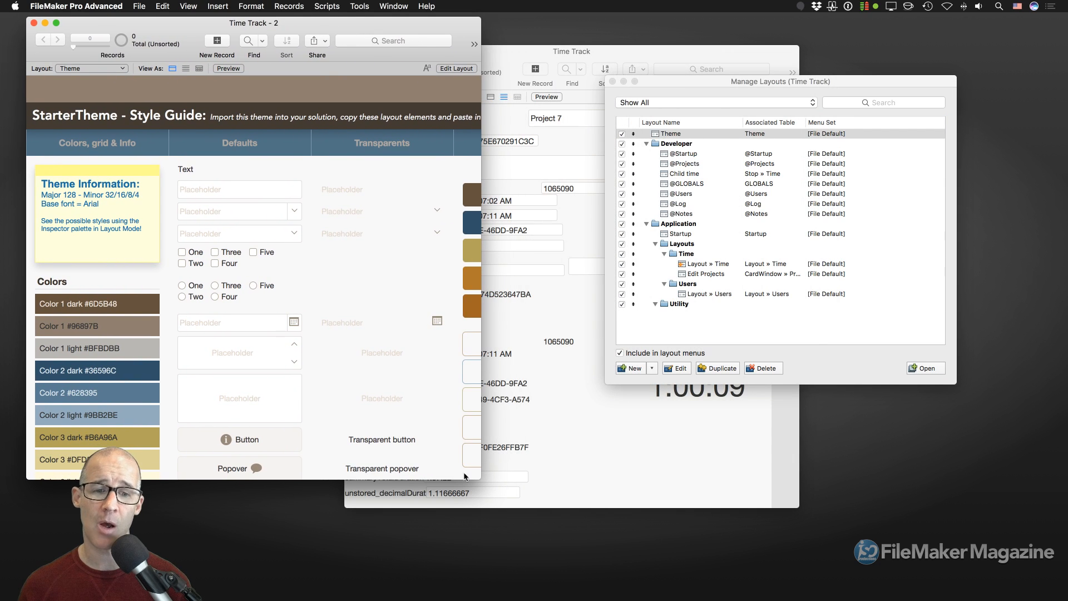
drag(483, 487, 711, 525)
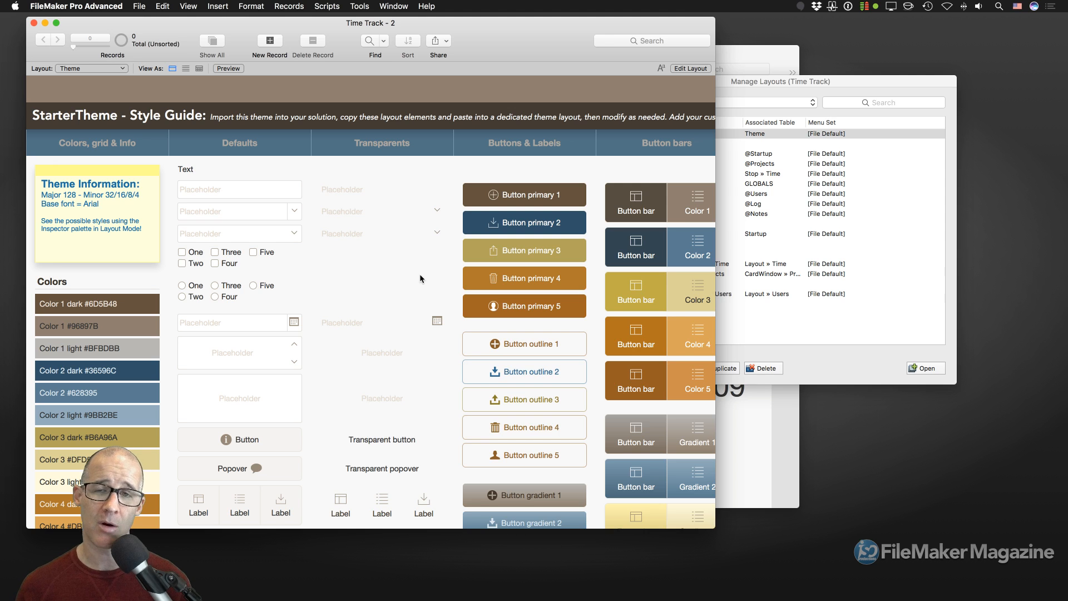
drag(759, 82, 843, 159)
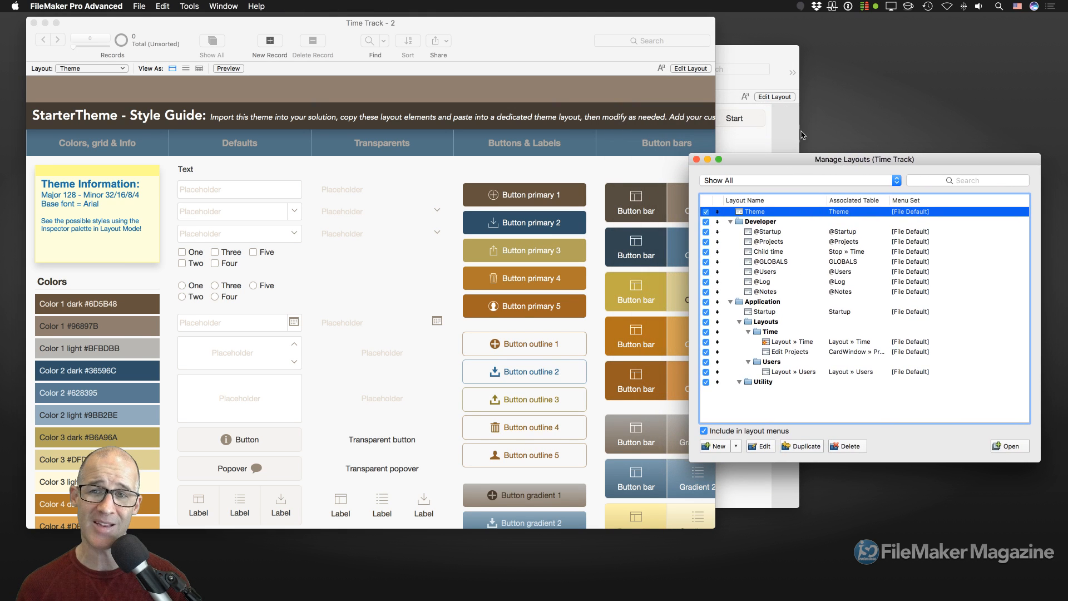
Bring the Layout » Time window to the front and reposition it over the style guide
click(739, 53)
drag(708, 51, 715, 48)
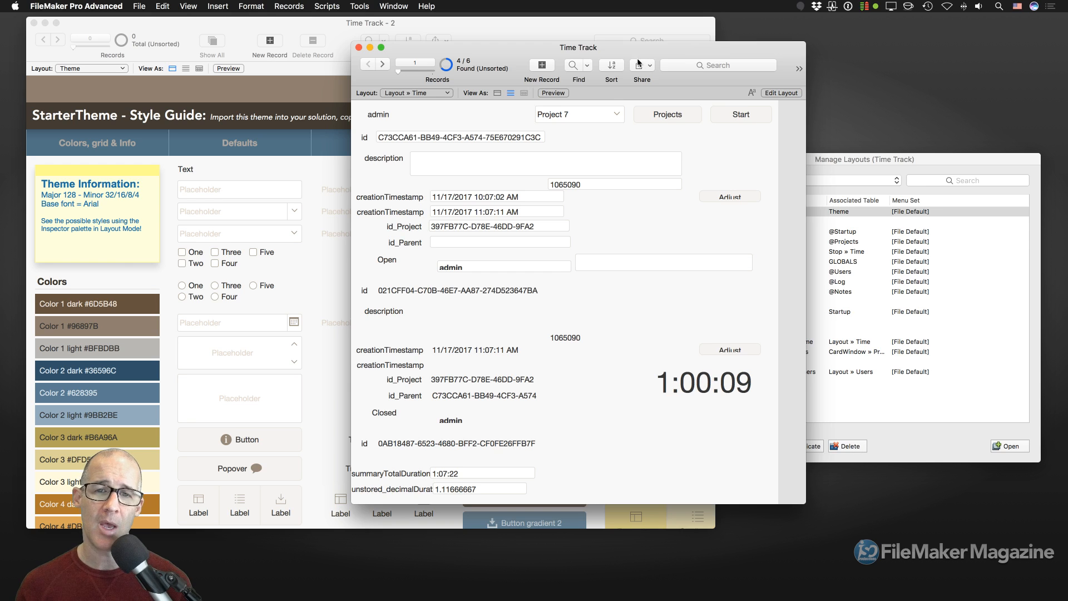
drag(619, 52, 590, 50)
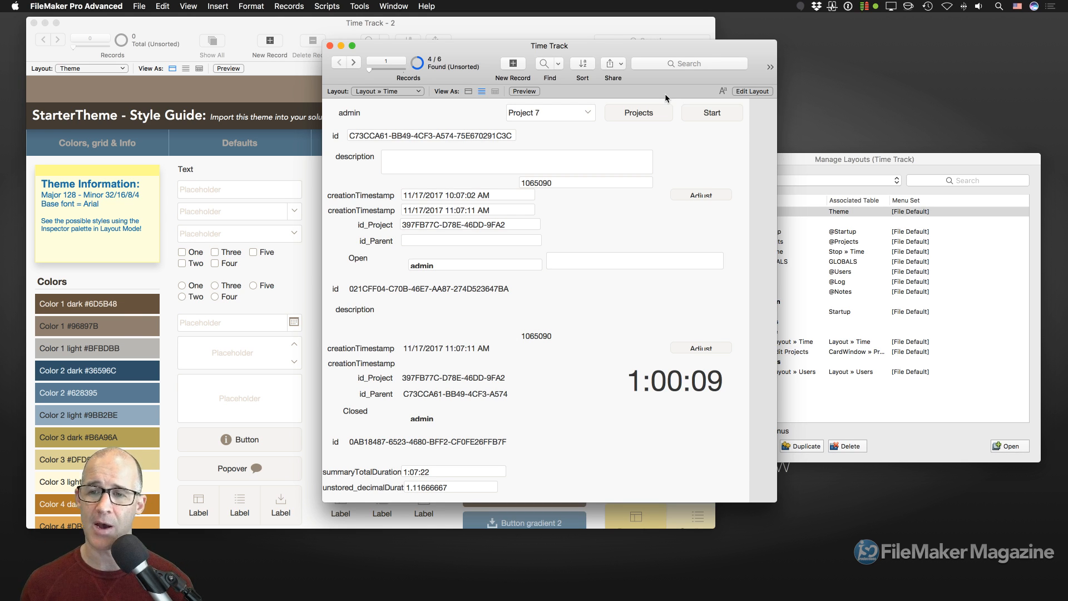
Open the Layout » Users layout in its own window and arrange it so the Layout » Time window stays accessible
drag(852, 163, 855, 99)
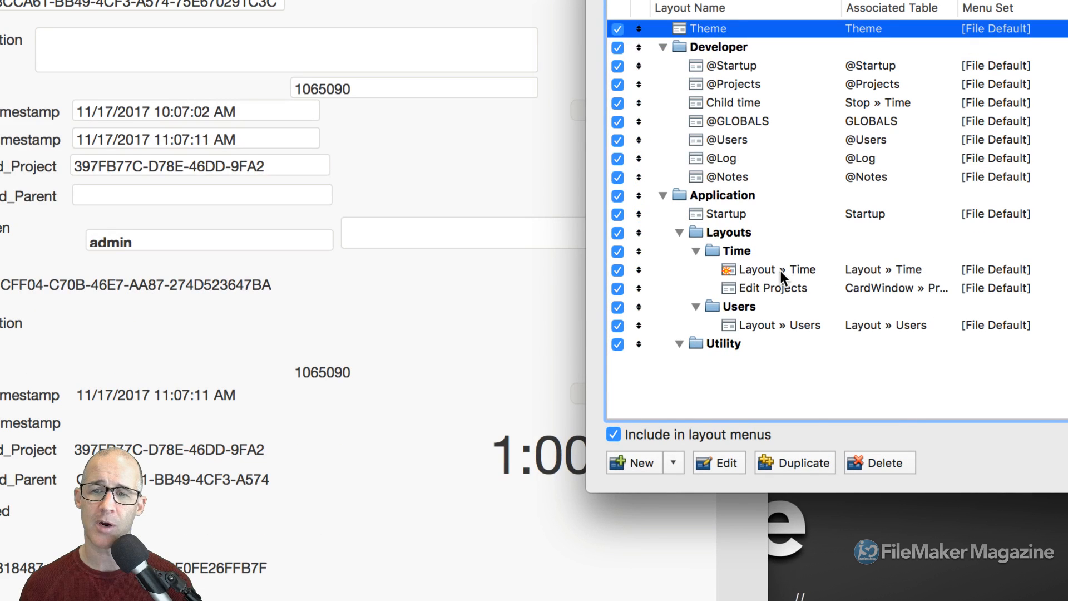
click(784, 281)
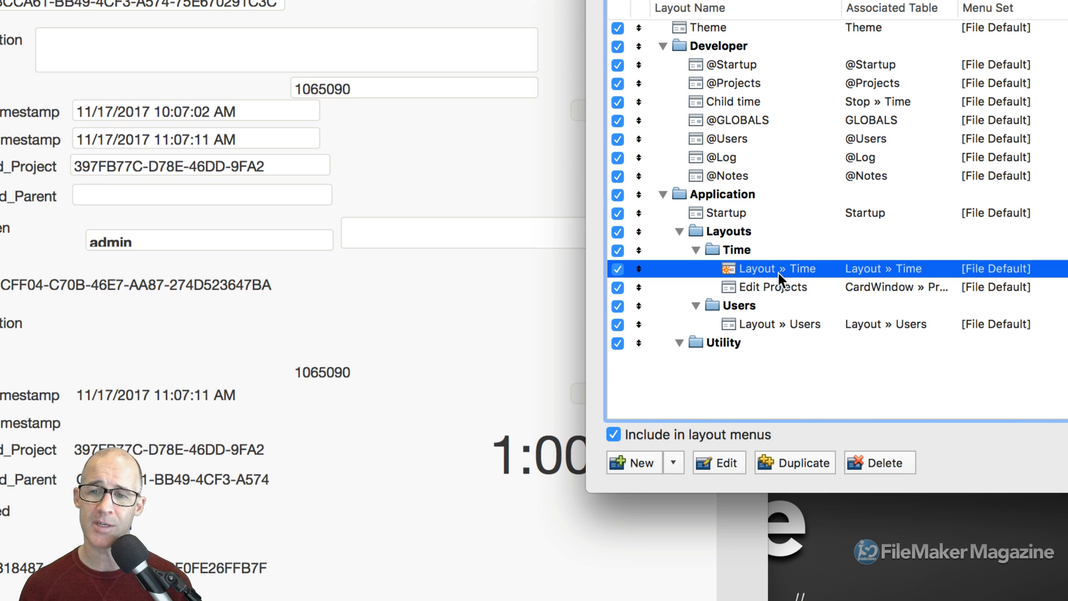
click(766, 325)
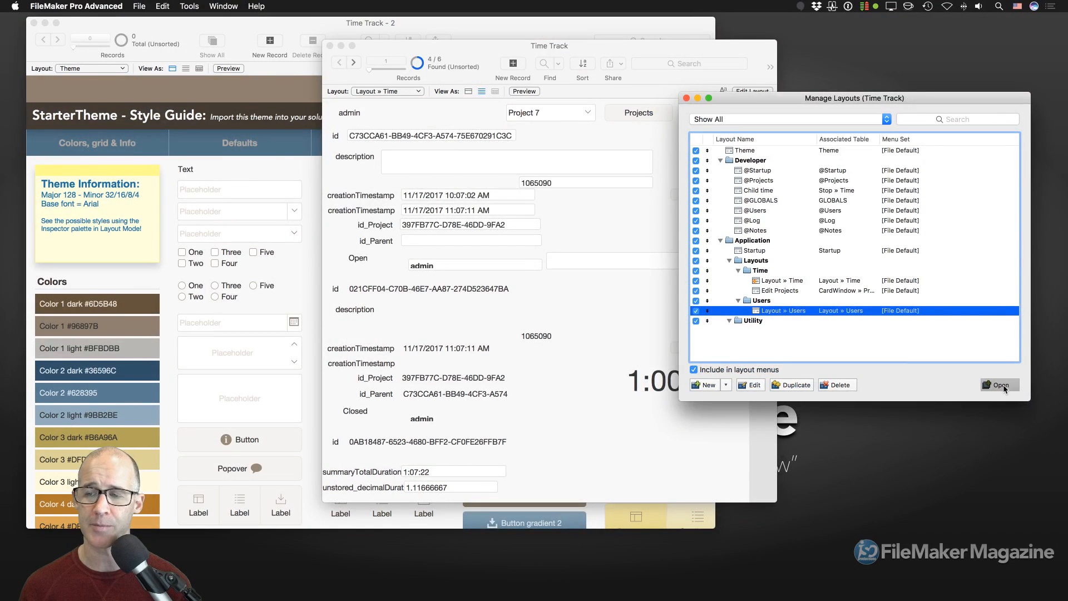
click(1000, 385)
drag(862, 470, 918, 463)
drag(684, 59, 600, 48)
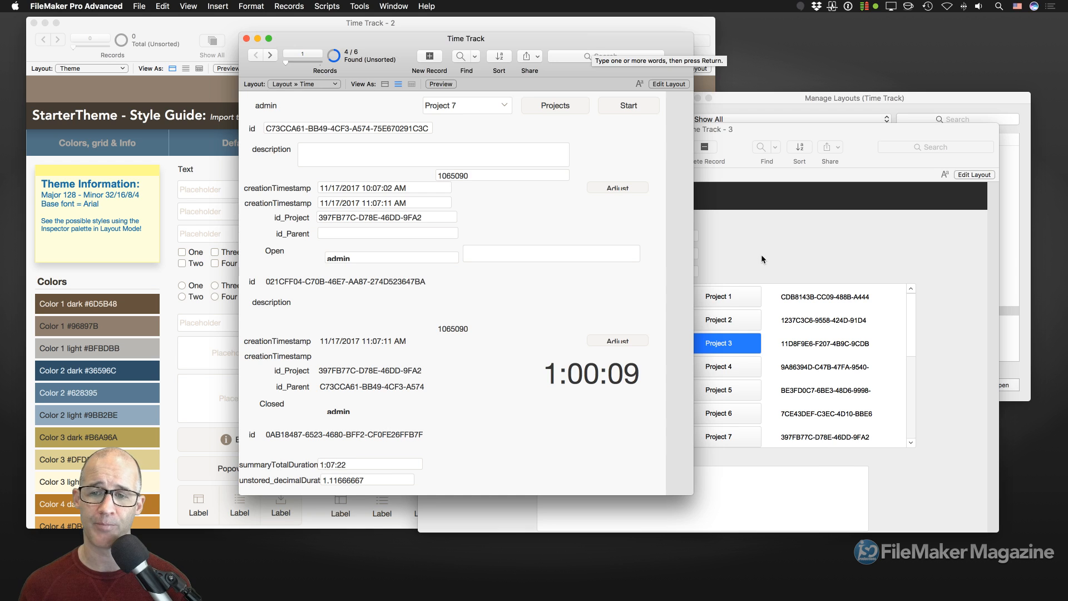
Turn on Project 1 and Project 4 for the selected user in the Layout » Users window
click(760, 254)
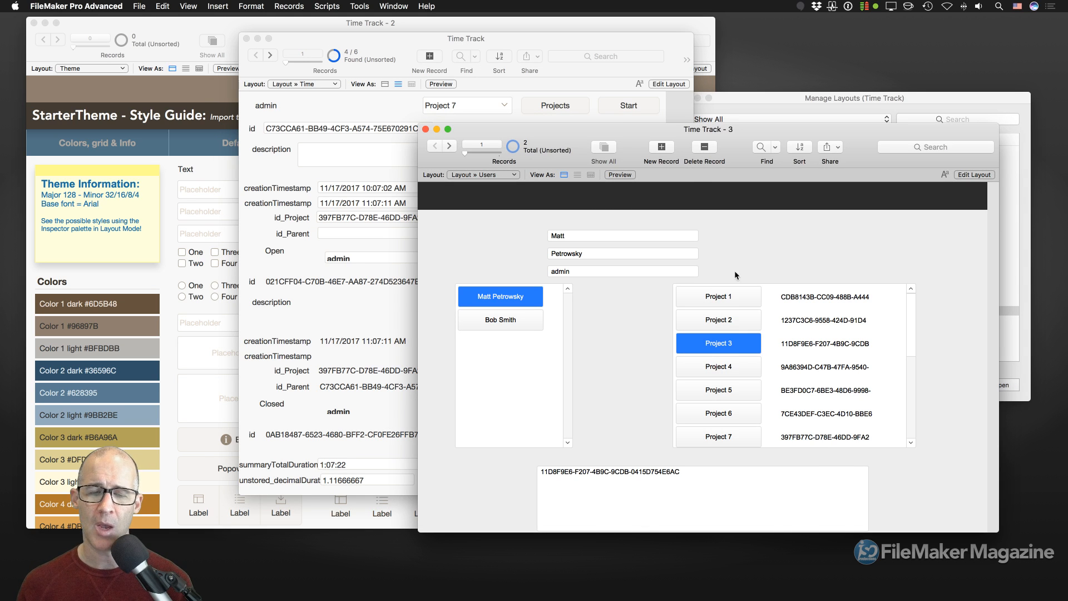
click(536, 37)
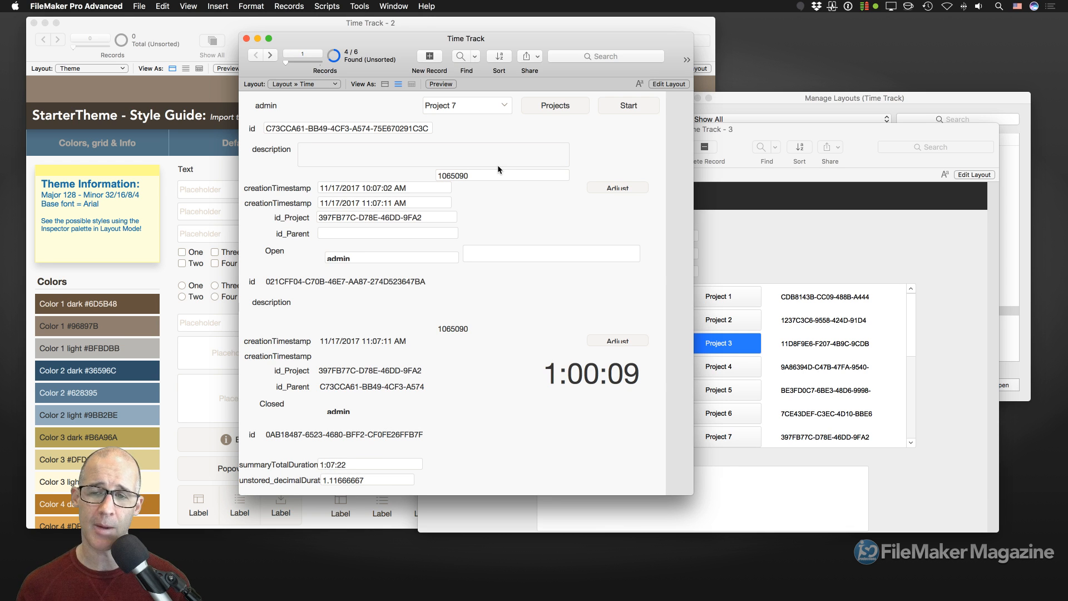
click(705, 238)
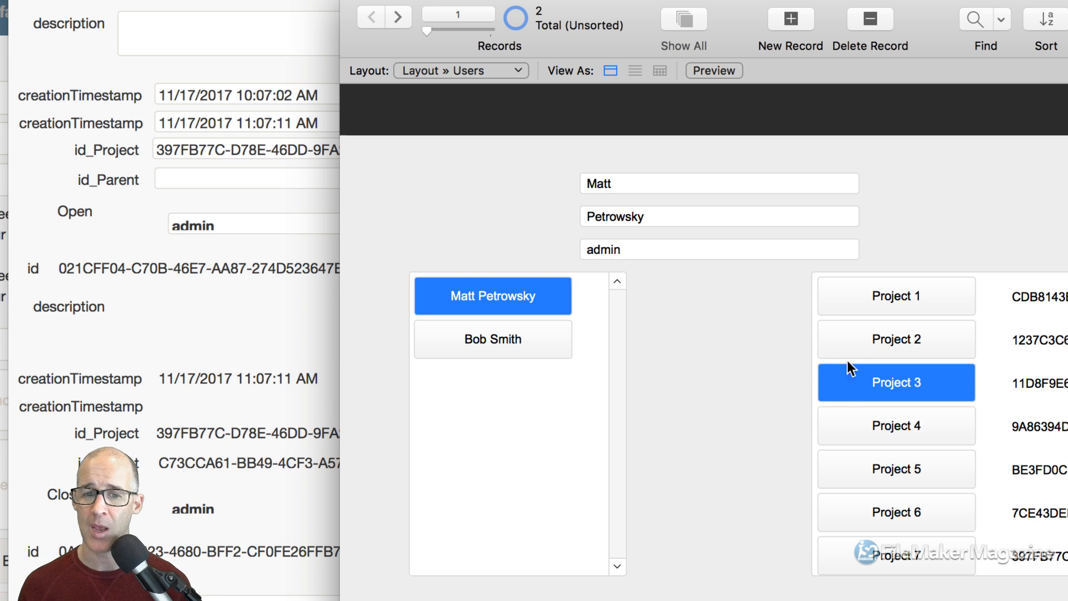
click(866, 297)
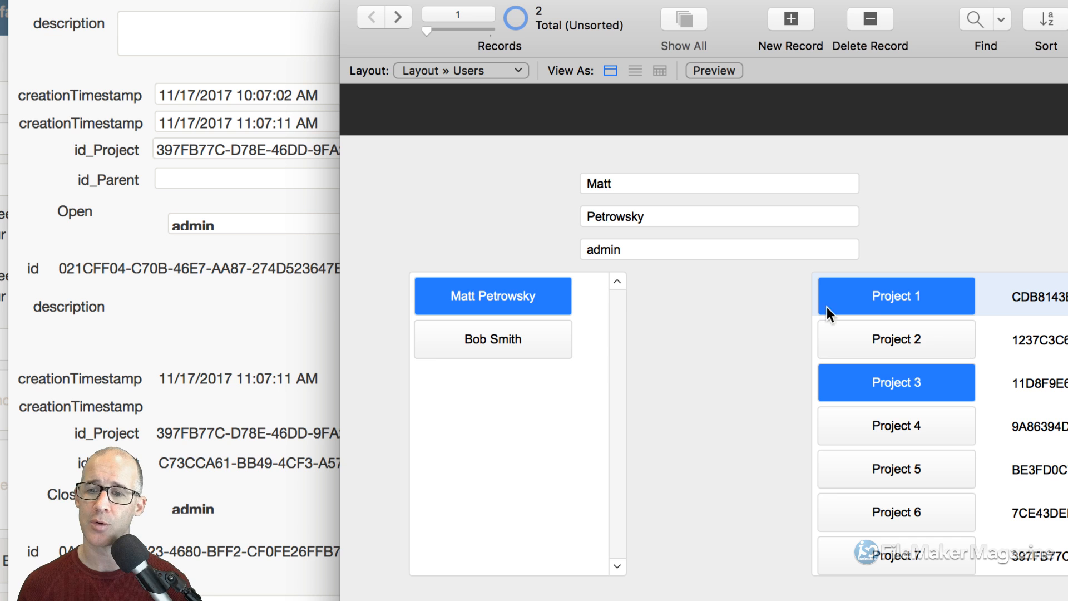
click(874, 422)
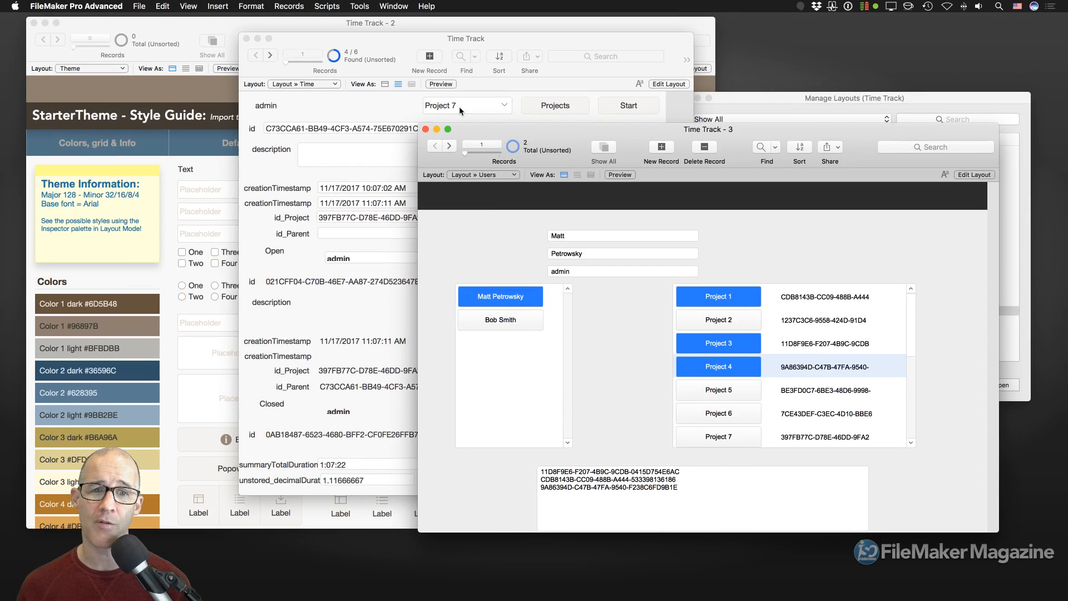
Check which projects the project drop-down offers on the Layout » Time layout
click(405, 107)
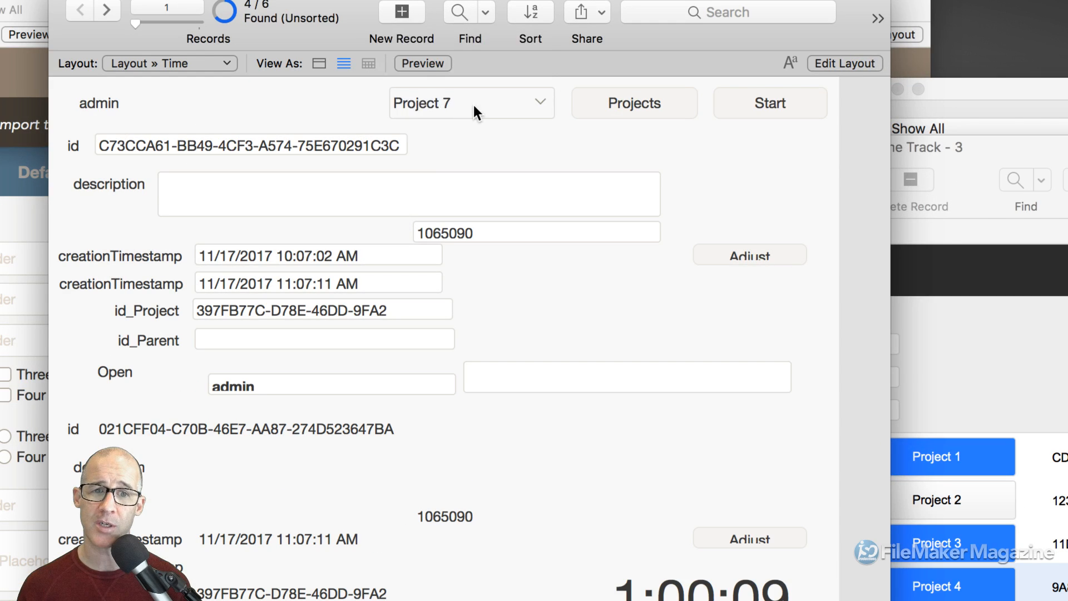
click(468, 108)
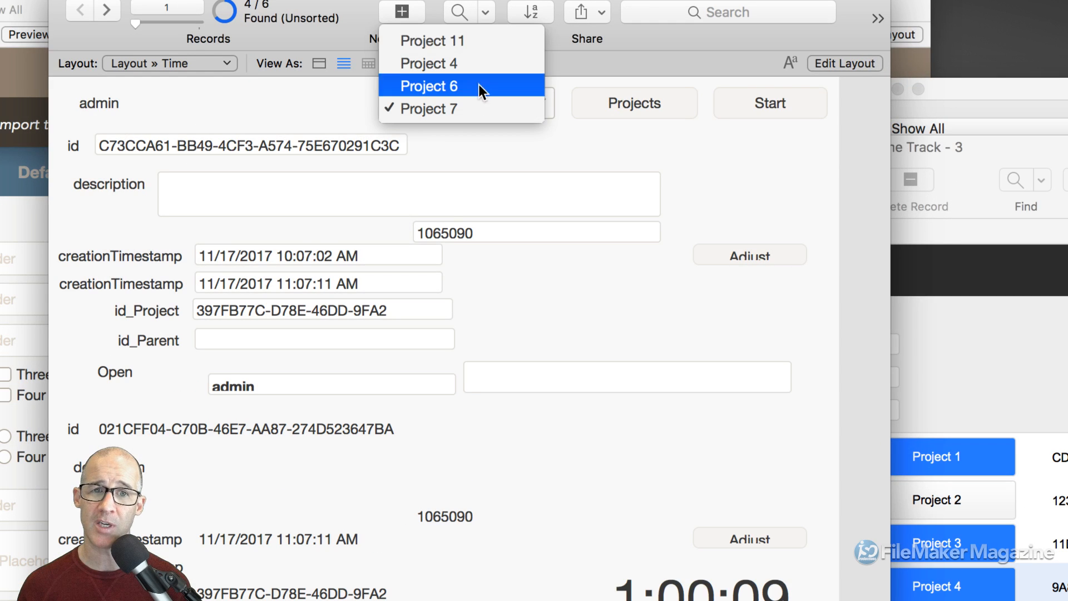
click(550, 137)
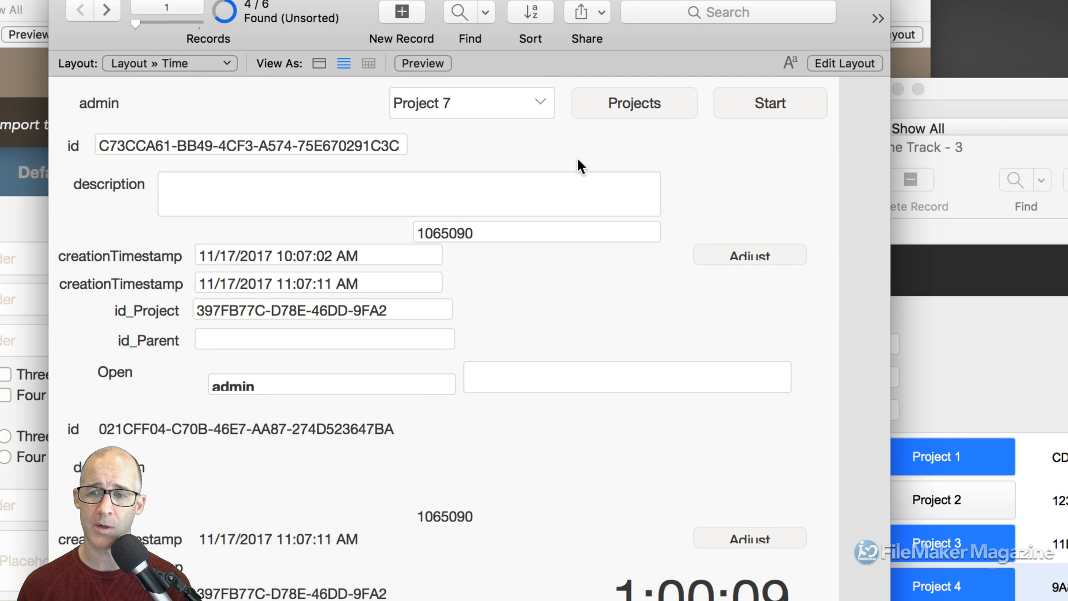
Mark Project 3 and Project 1 as active in the Projects popover, and review the updated project choices
click(620, 106)
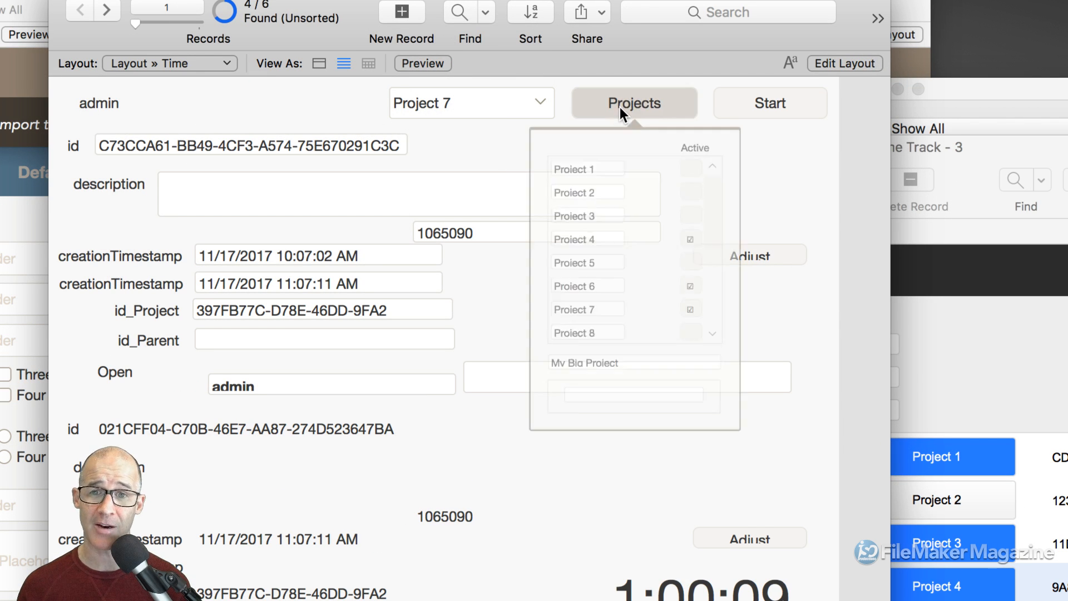
click(709, 253)
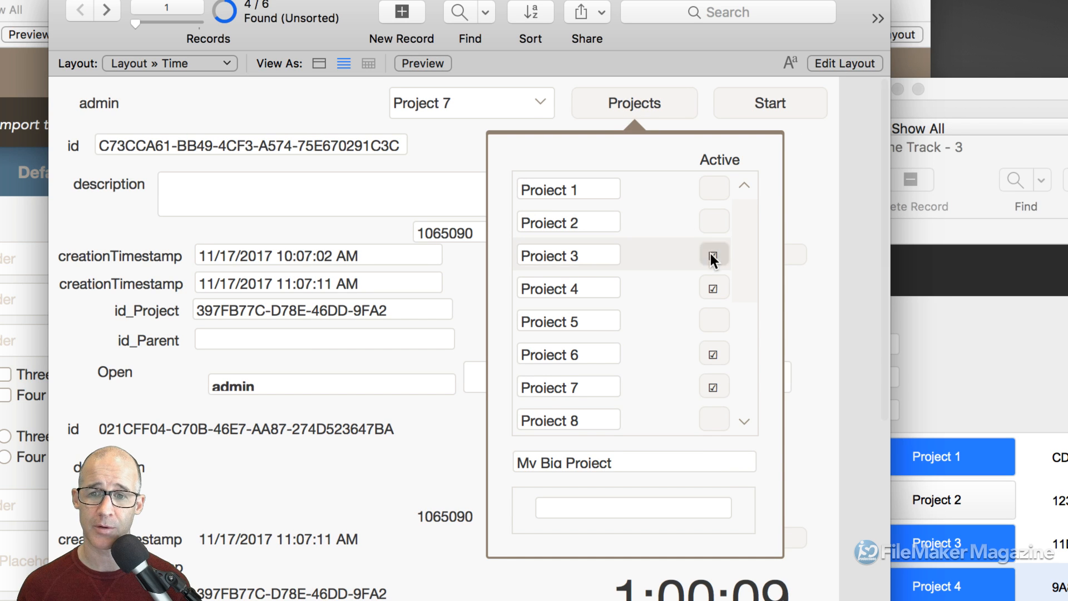
click(713, 288)
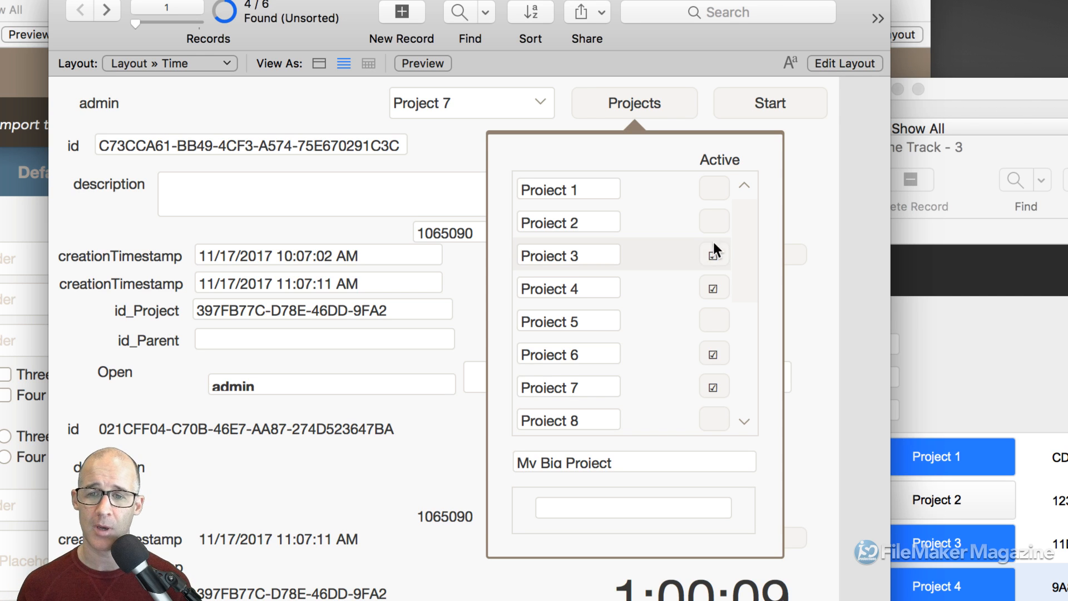
click(715, 191)
click(532, 109)
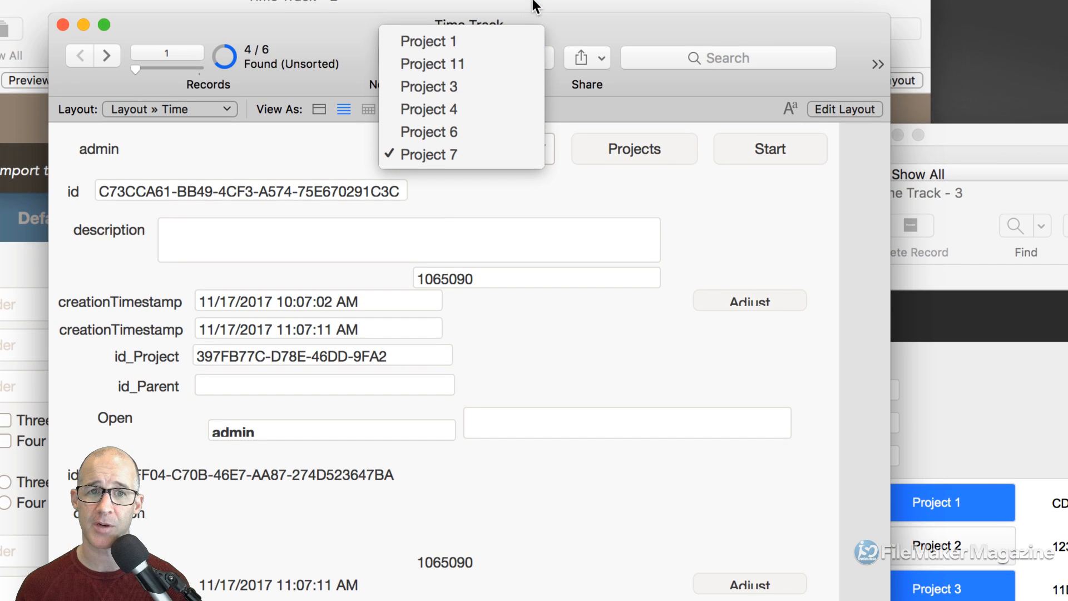
click(333, 153)
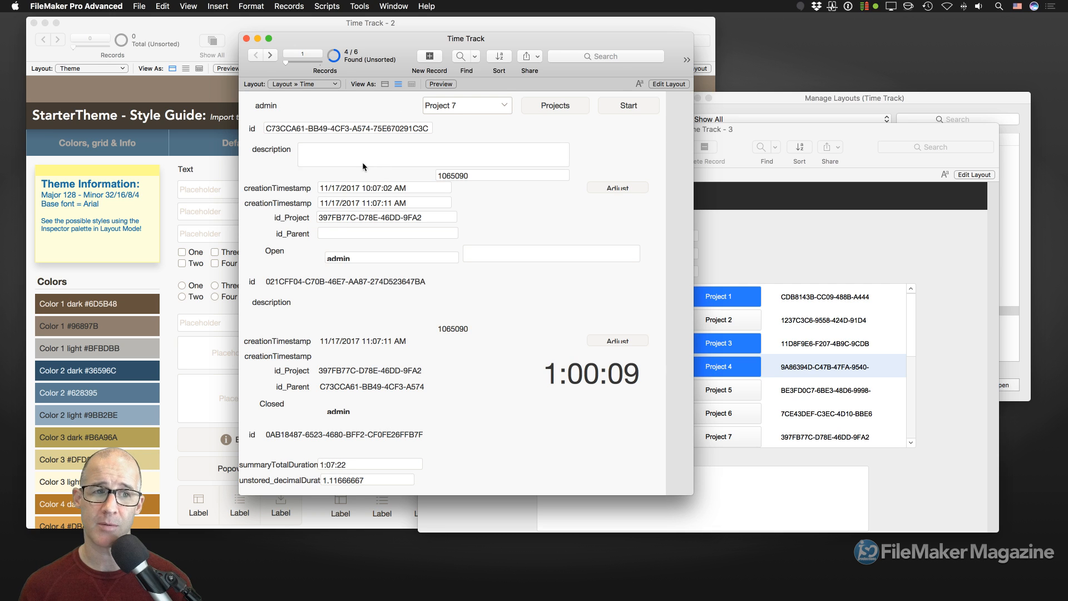
Bring the StarterTheme style guide window to the front
click(204, 96)
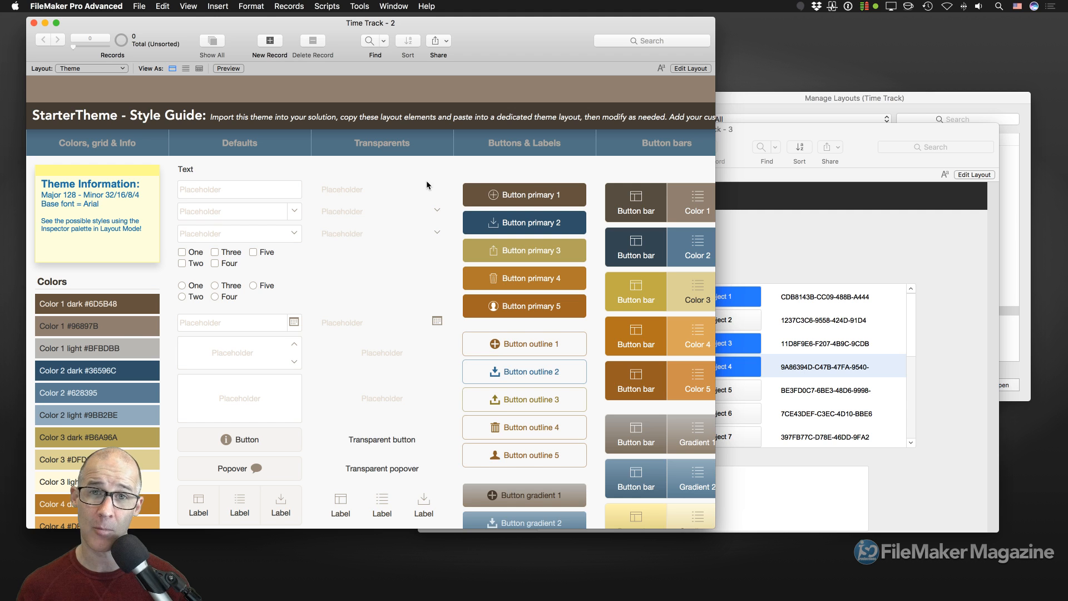
Review the themes available in the Time Track file and how many layouts use each, leaving them unmodified
click(140, 7)
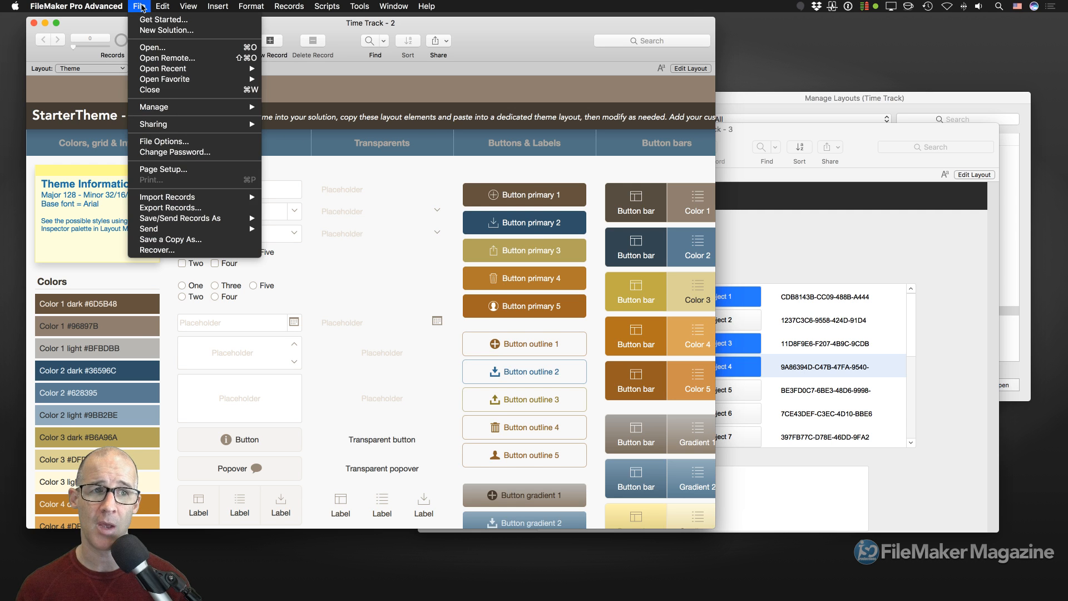
mouse_move(183, 108)
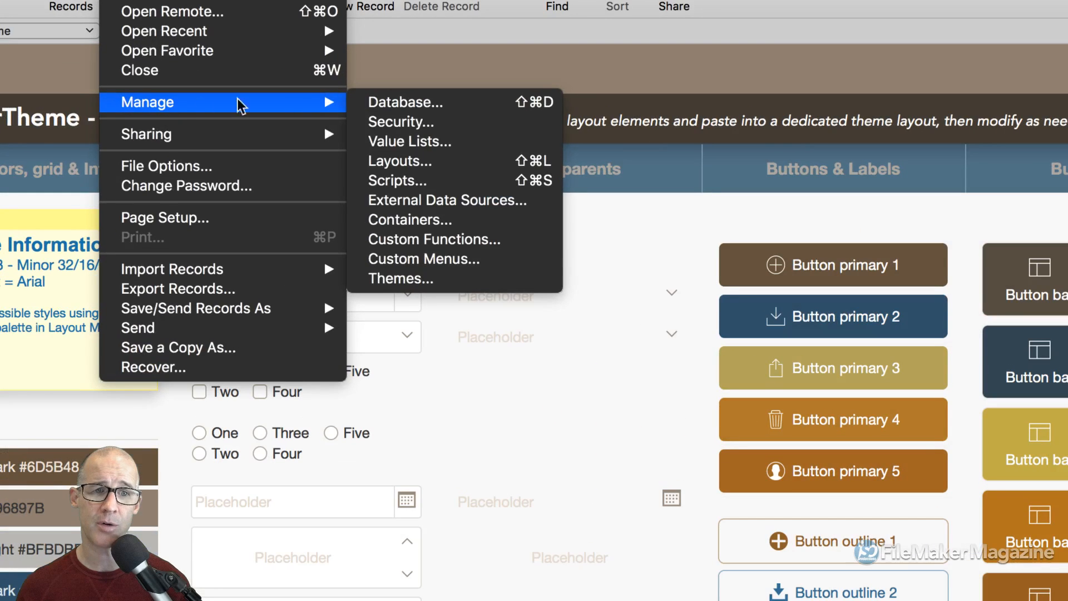
click(437, 280)
drag(663, 136, 484, 106)
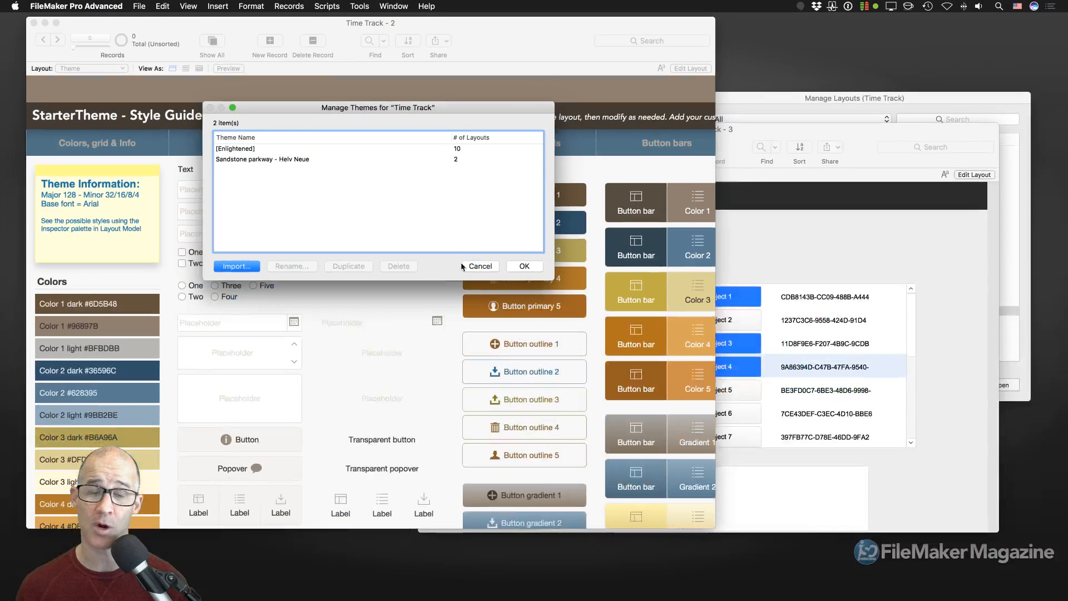
click(524, 266)
Bring the Layout » Users window to the front, move it up beside the style guide, and put it in Layout mode
click(810, 244)
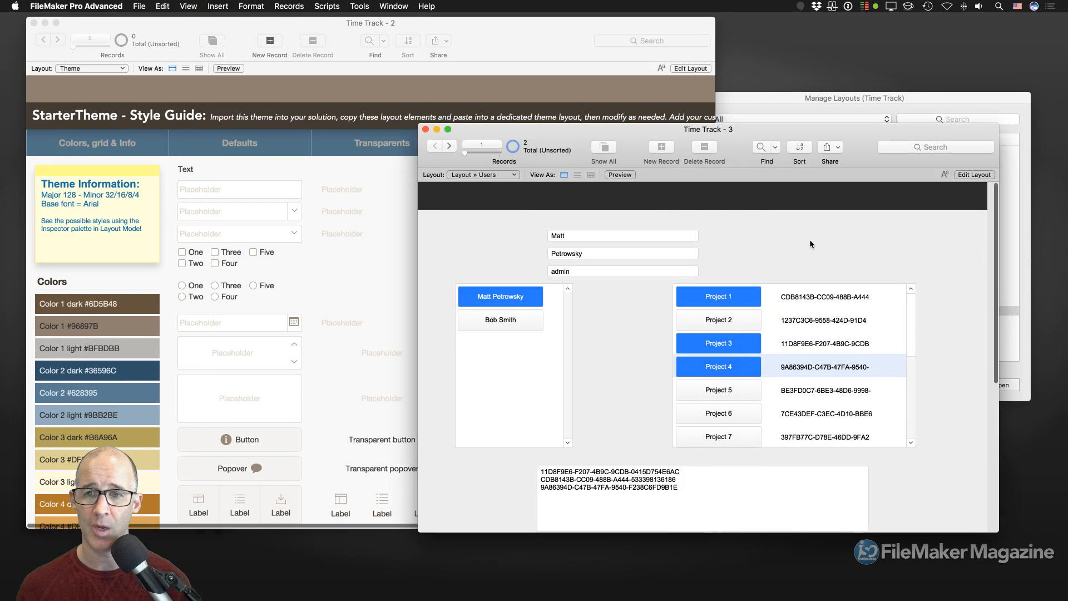
drag(707, 129, 581, 67)
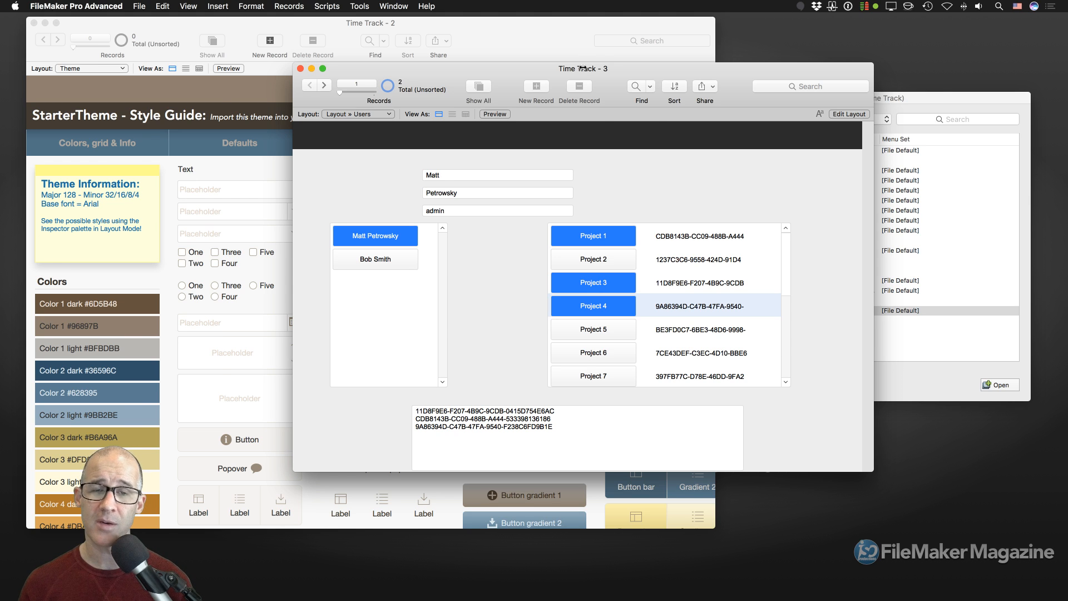
key(super+l)
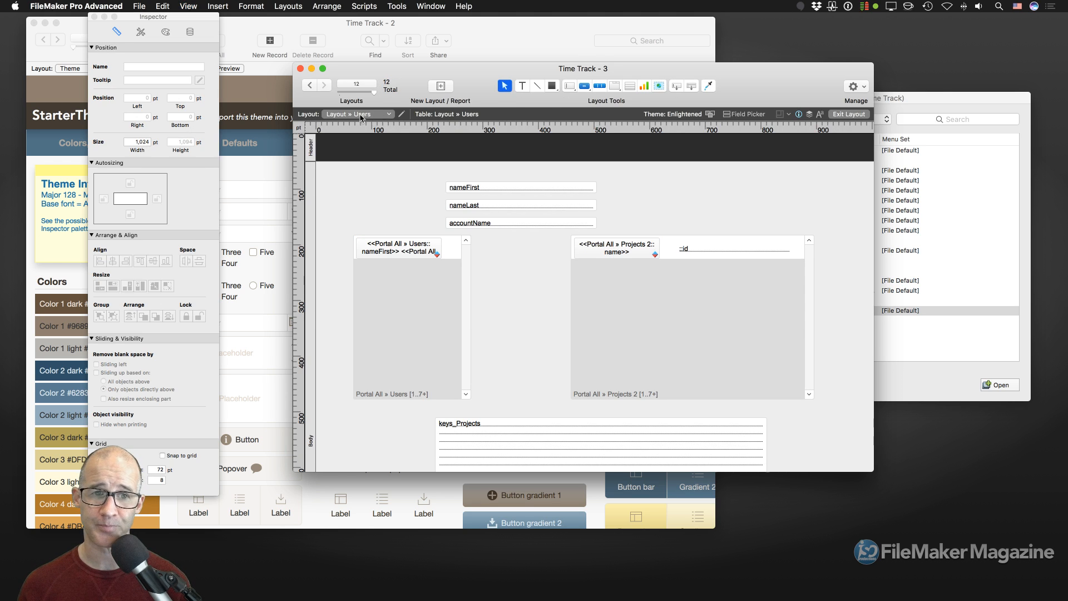
Examine how the layouts are grouped and look through the developer layouts, ending on the Theme layout
click(360, 116)
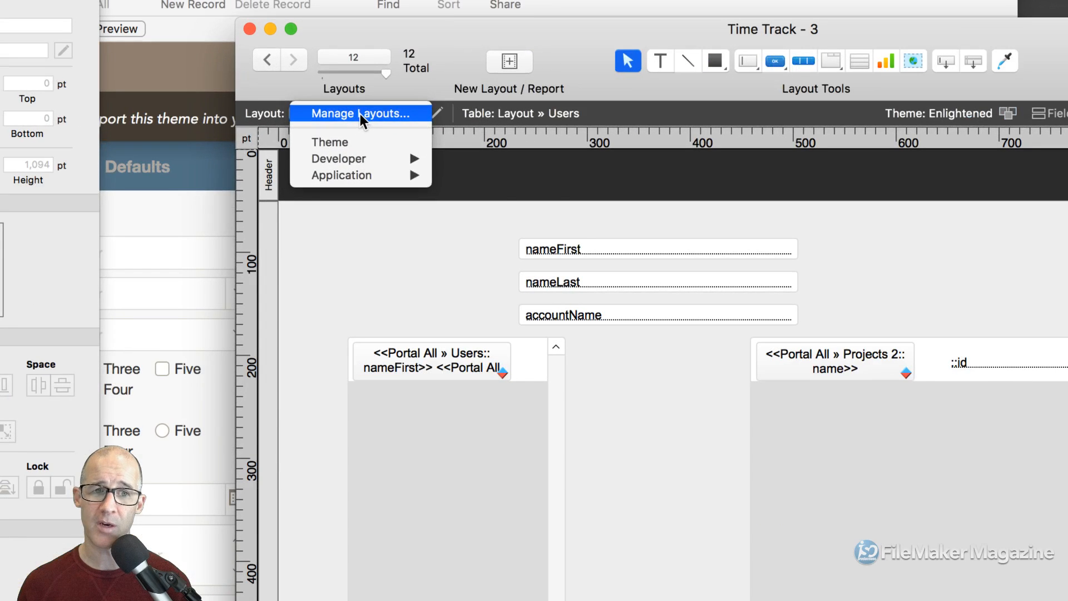
mouse_move(364, 140)
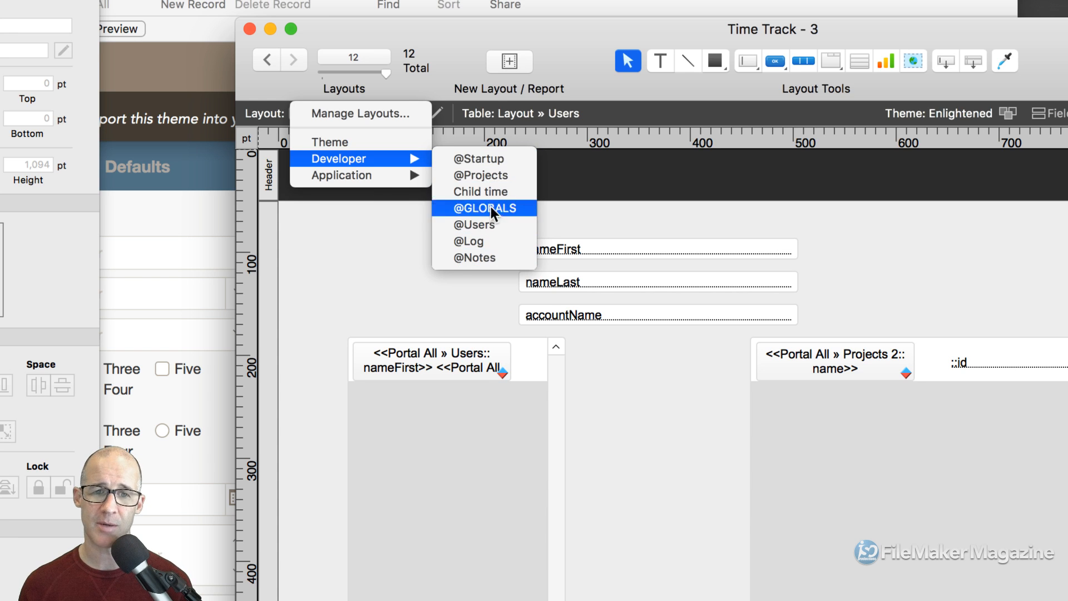
click(406, 246)
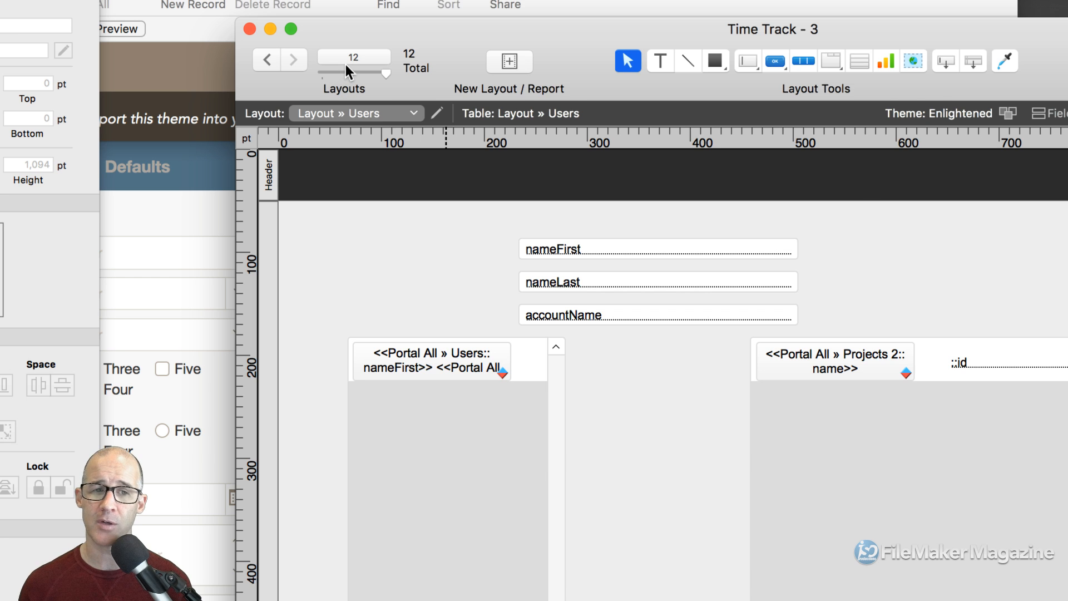
scroll(346, 64, up, 11)
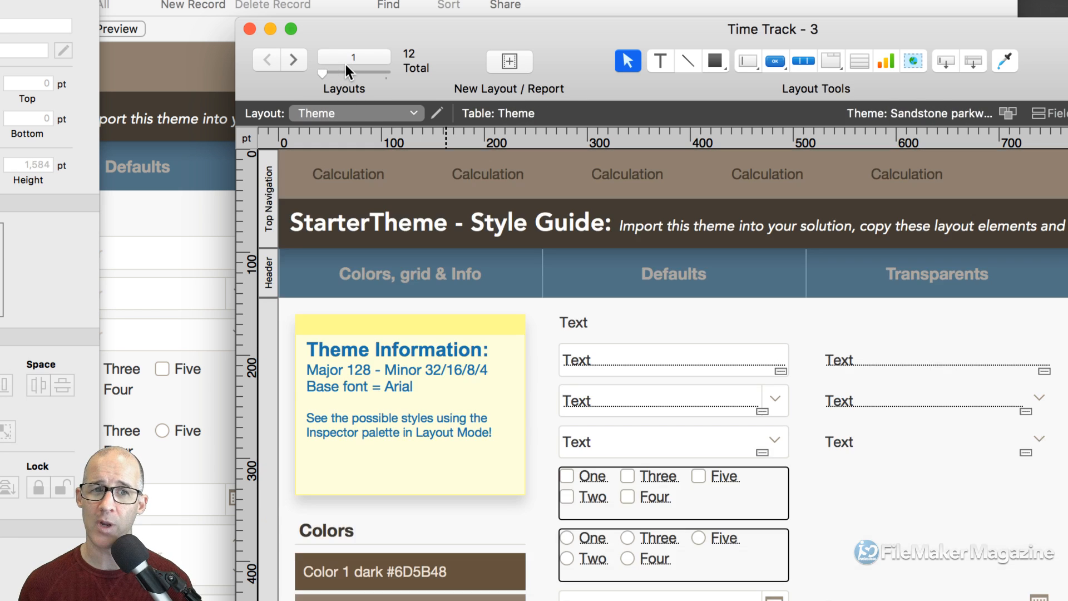
scroll(346, 65, down, 5)
scroll(345, 65, up, 4)
scroll(346, 64, down, 4)
scroll(346, 65, up, 1)
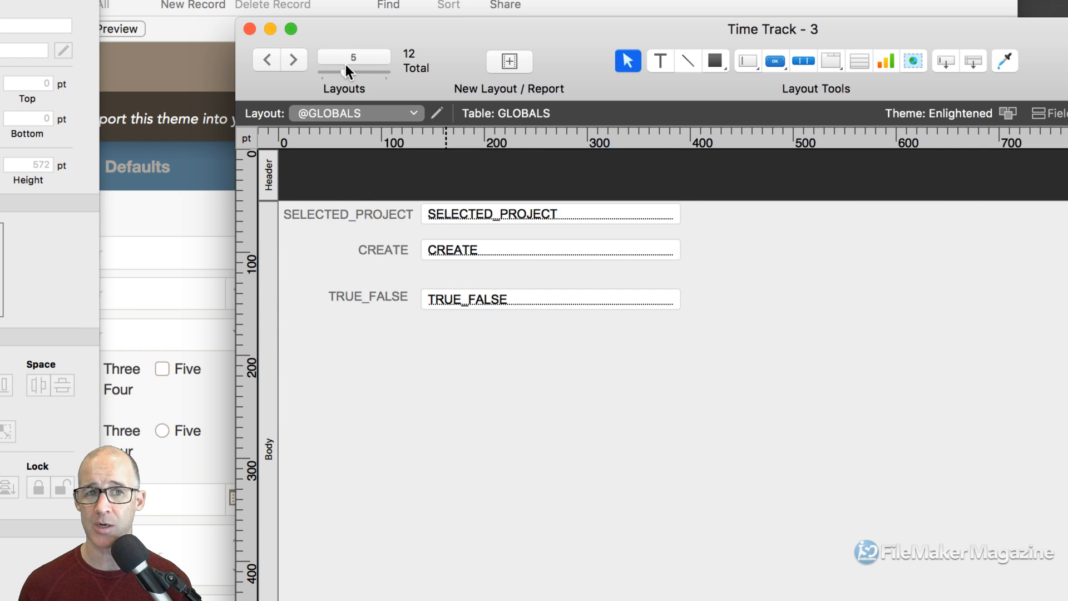
scroll(345, 65, up, 4)
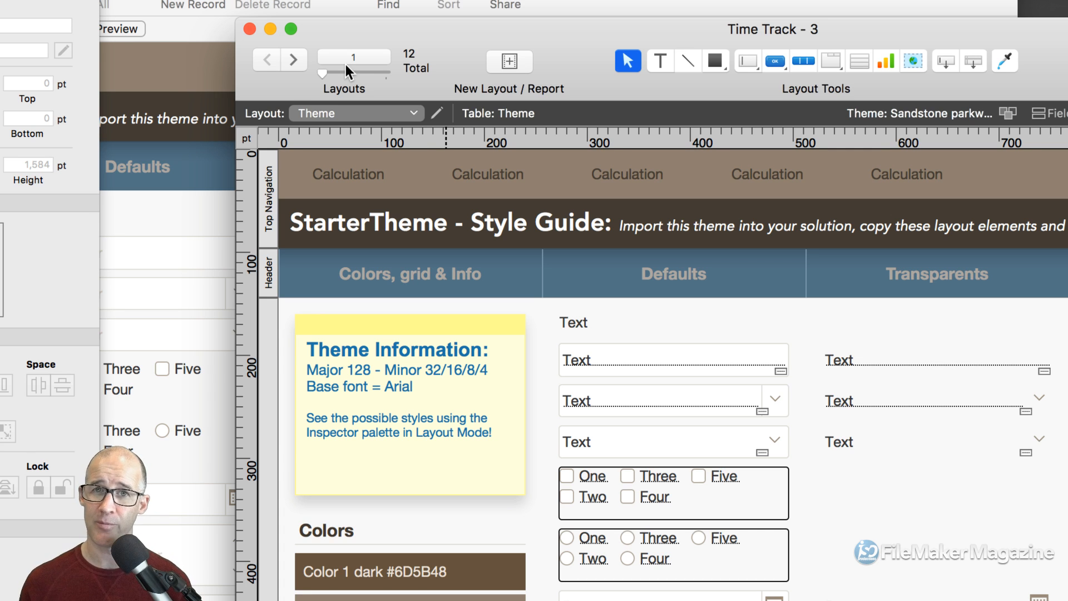
drag(482, 29, 420, 25)
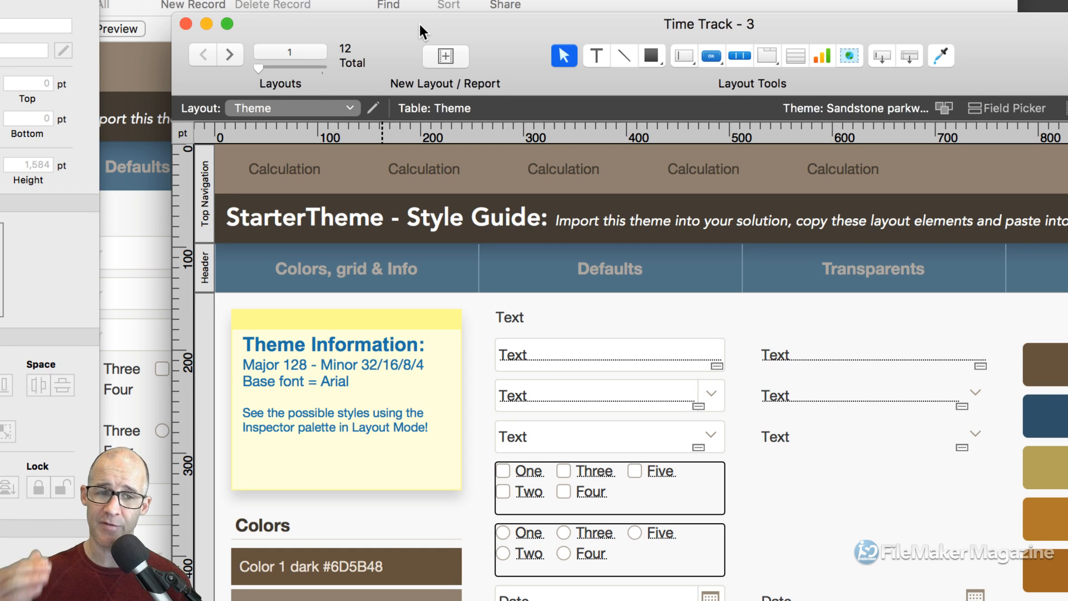
key(ctrl+Down)
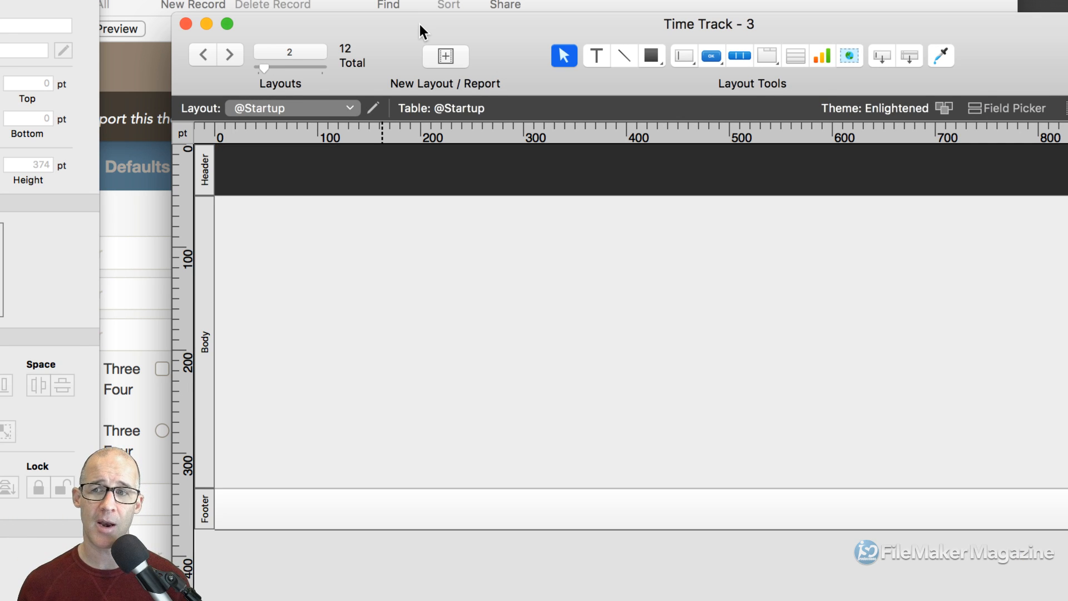
drag(553, 22, 500, 20)
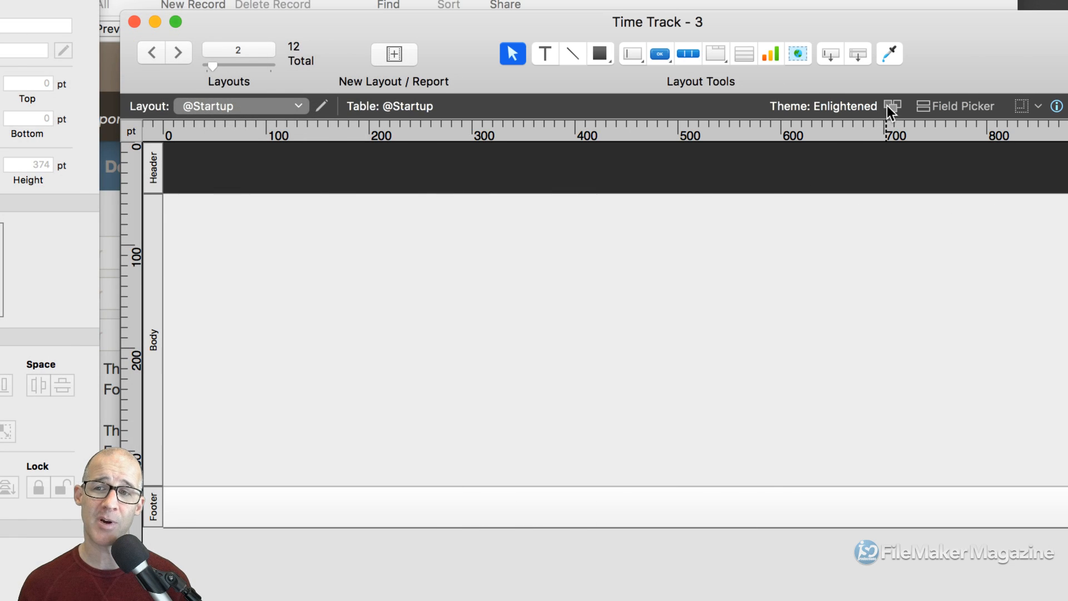
click(887, 105)
click(804, 165)
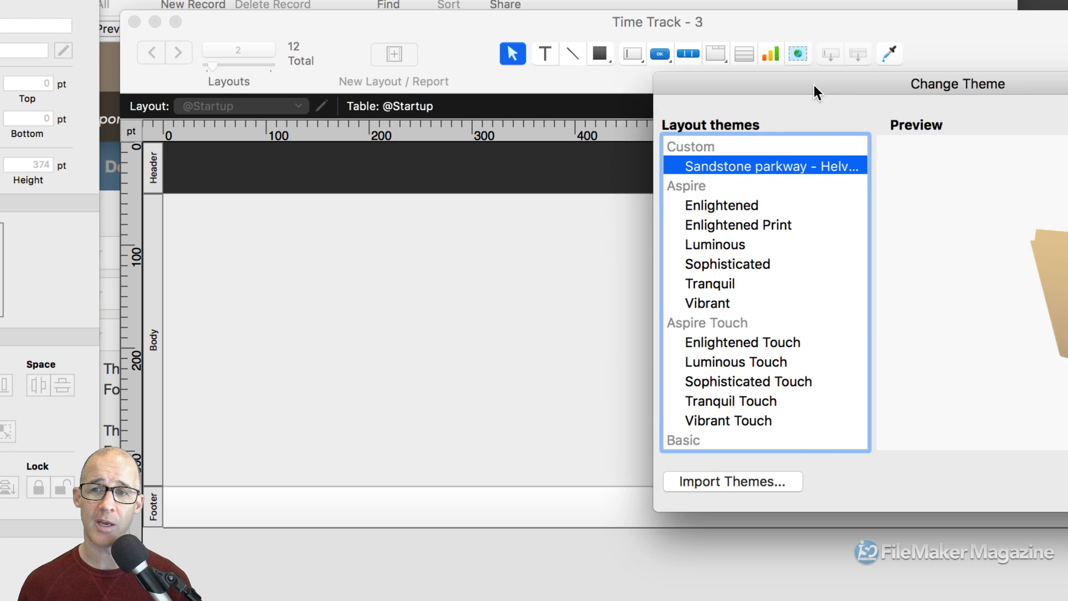
drag(830, 84, 409, 80)
click(815, 477)
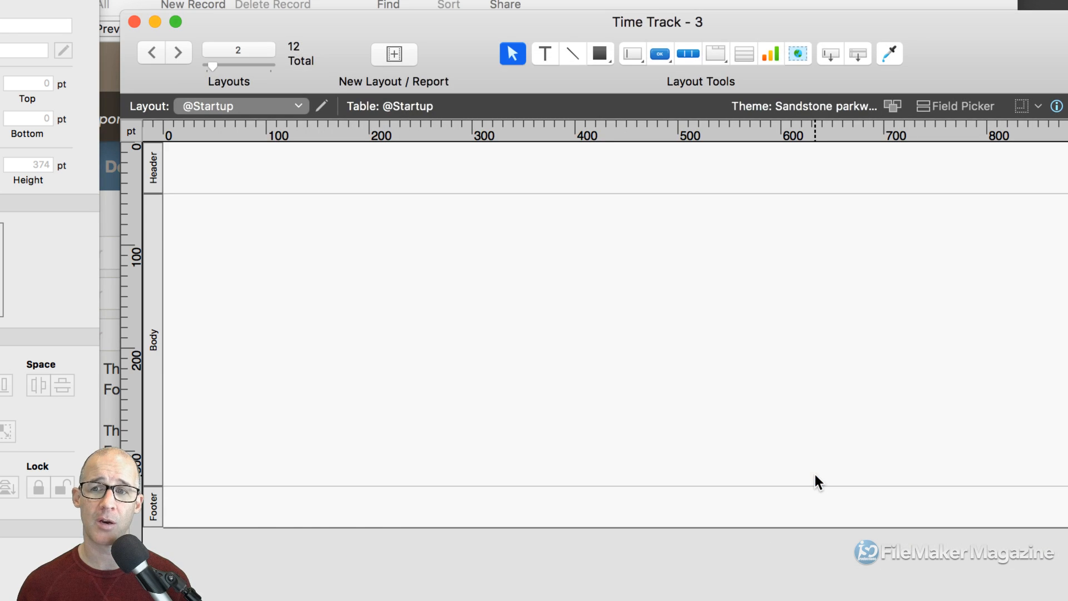
key(ctrl+Down)
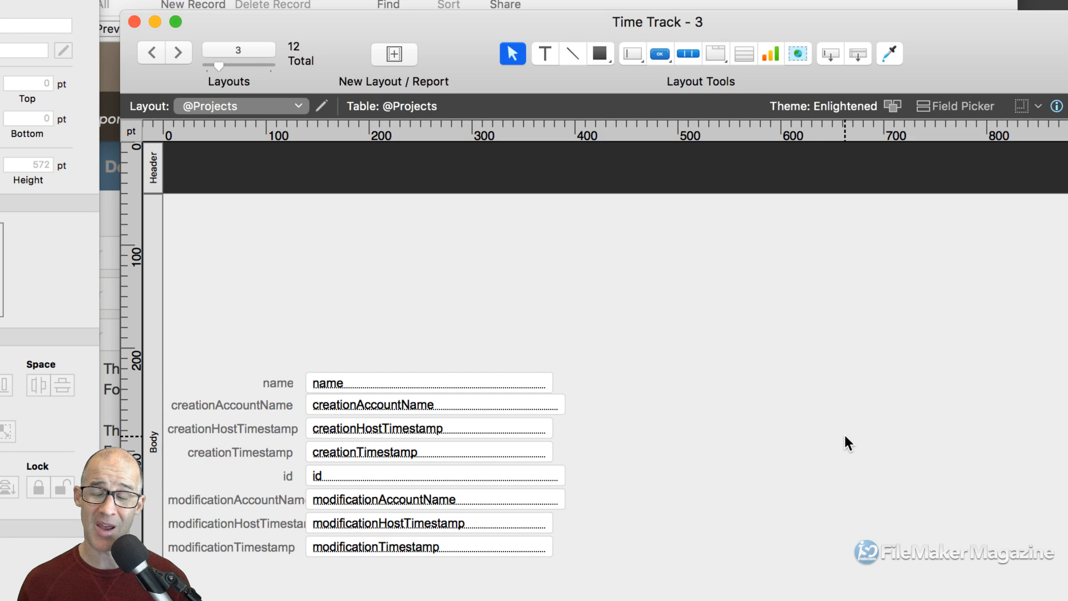
click(887, 105)
click(780, 167)
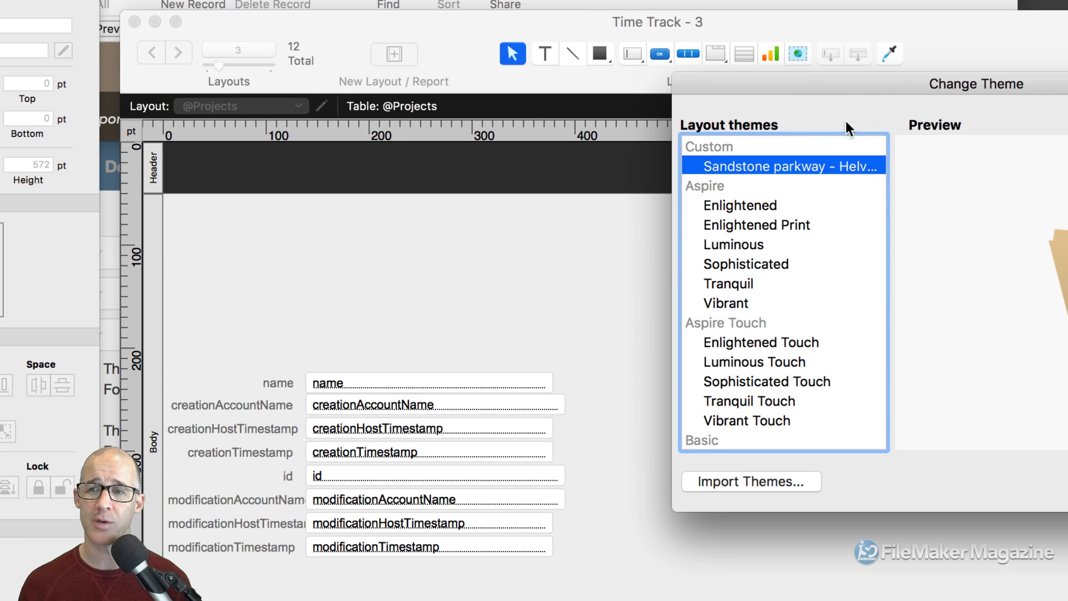
key(Return)
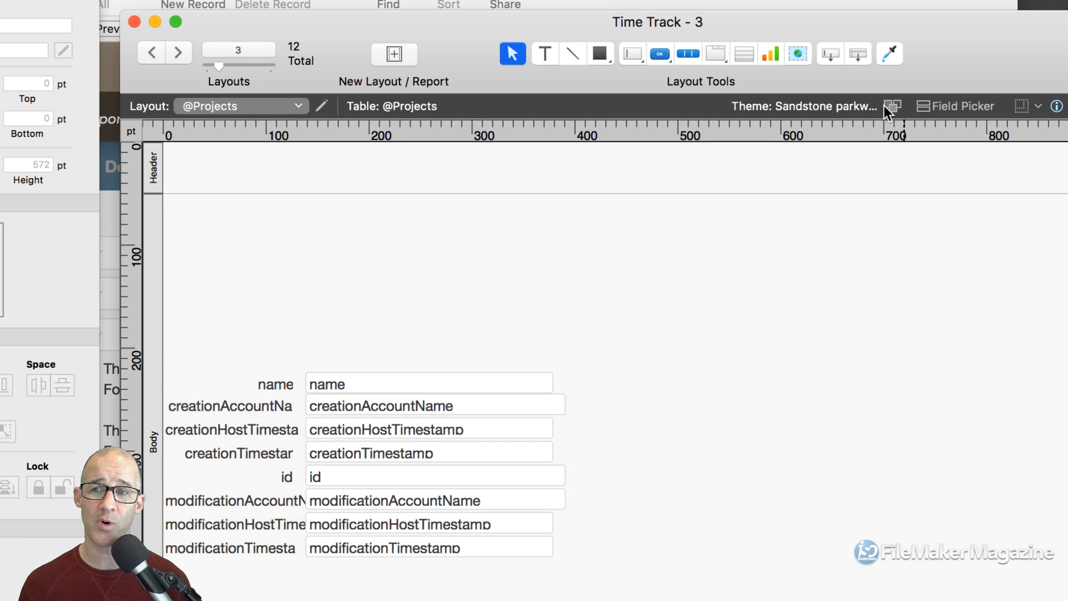
key(ctrl+Down)
click(884, 105)
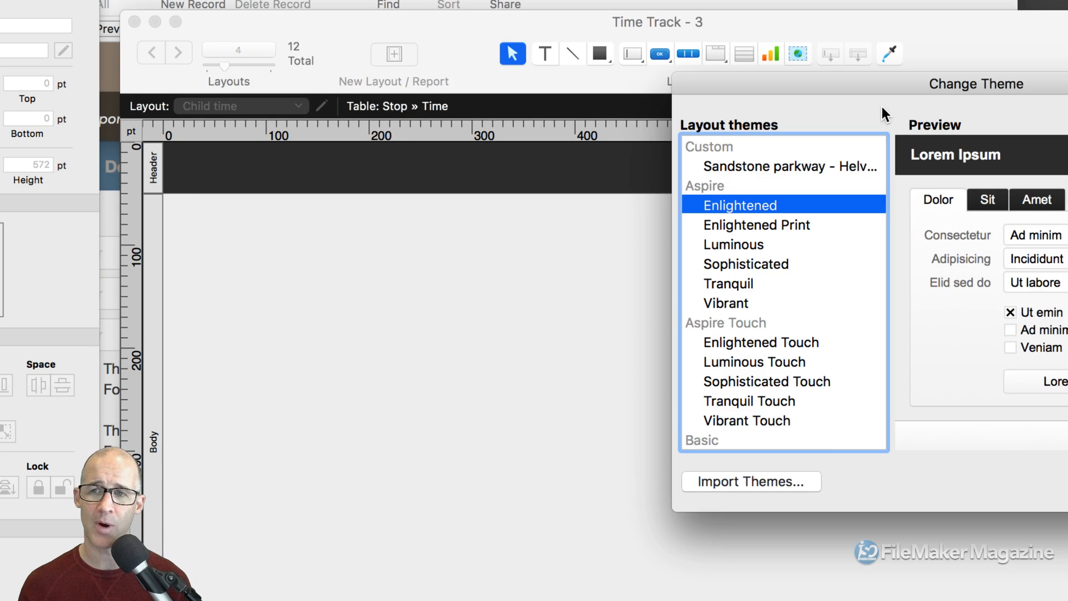
drag(902, 86, 533, 87)
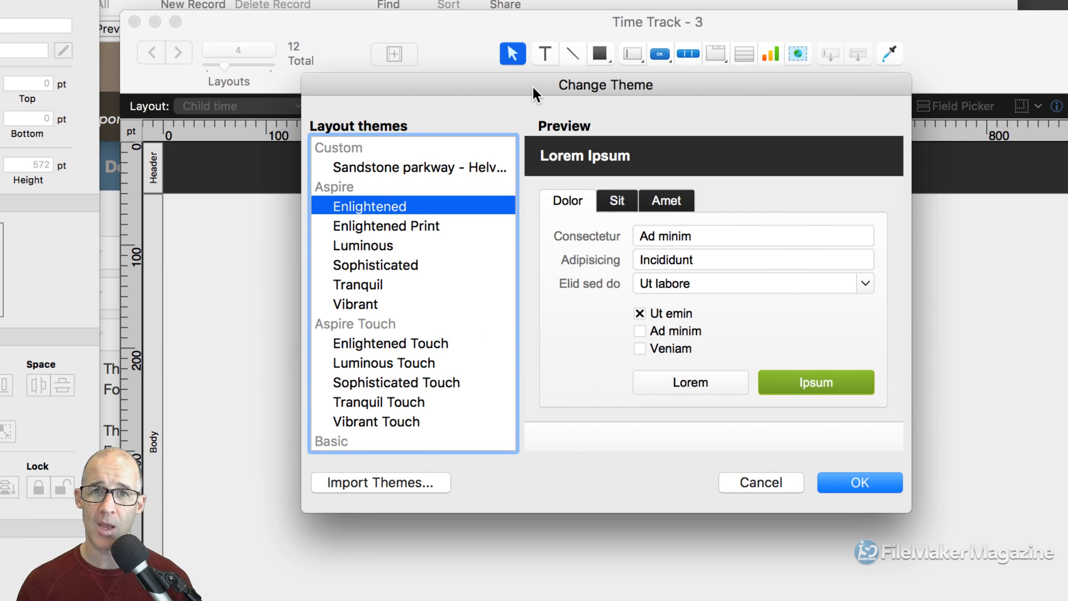
click(855, 483)
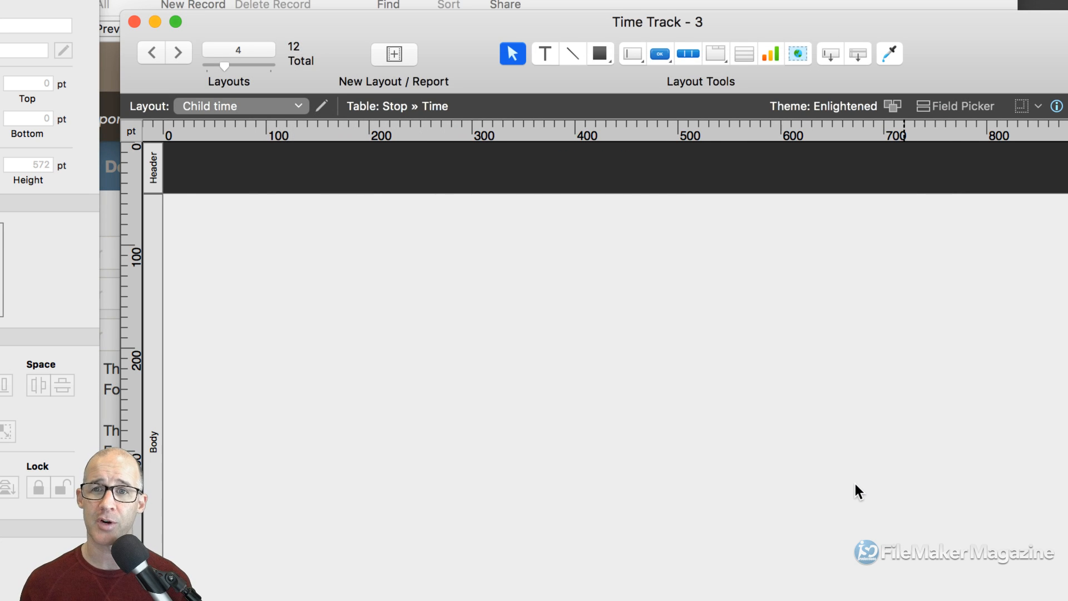
key(ctrl+Down)
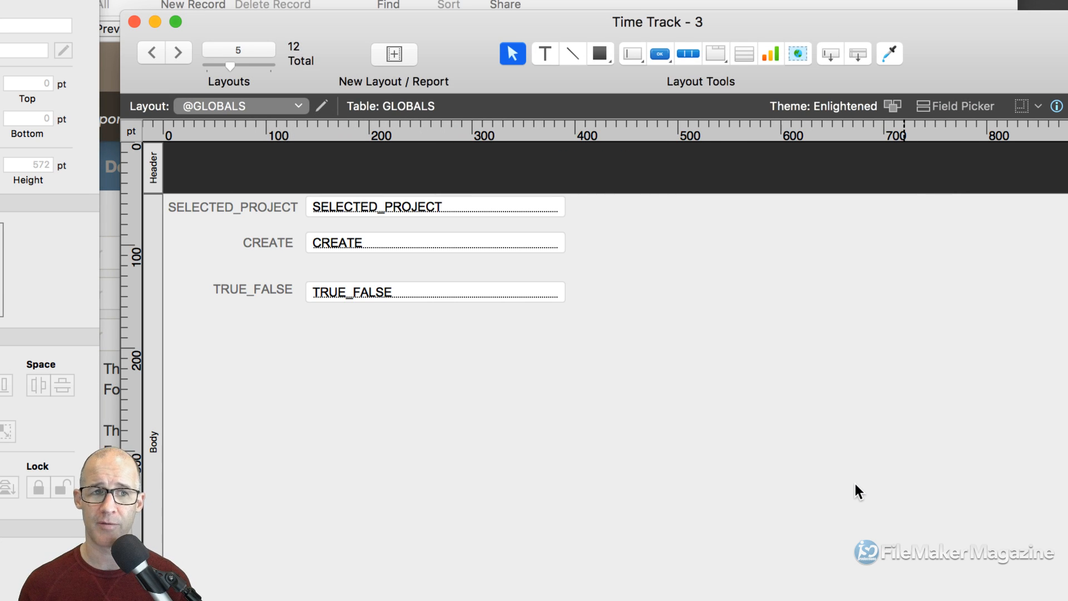
key(ctrl+Up)
key(ctrl+Up)
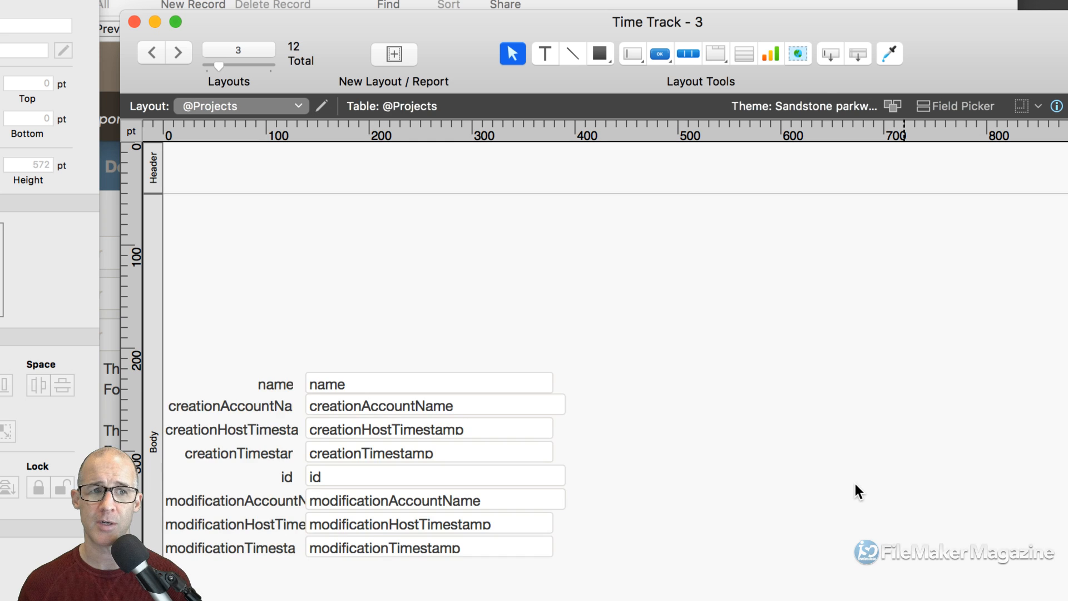
Apply the Sandstone parkway - Helv Neue theme to the Child time layout
key(ctrl+Down)
click(892, 106)
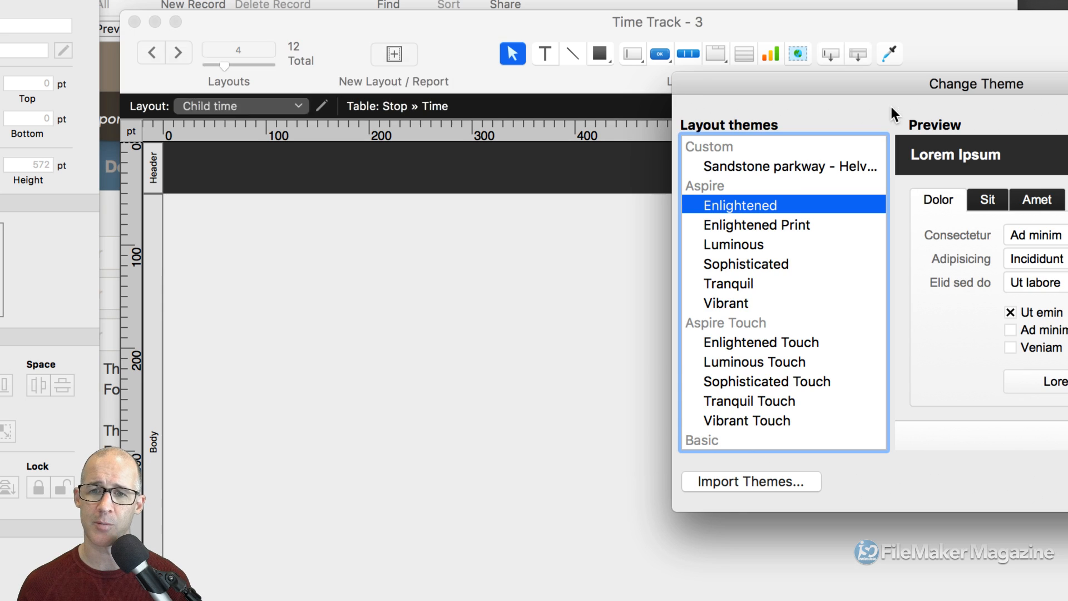
click(764, 166)
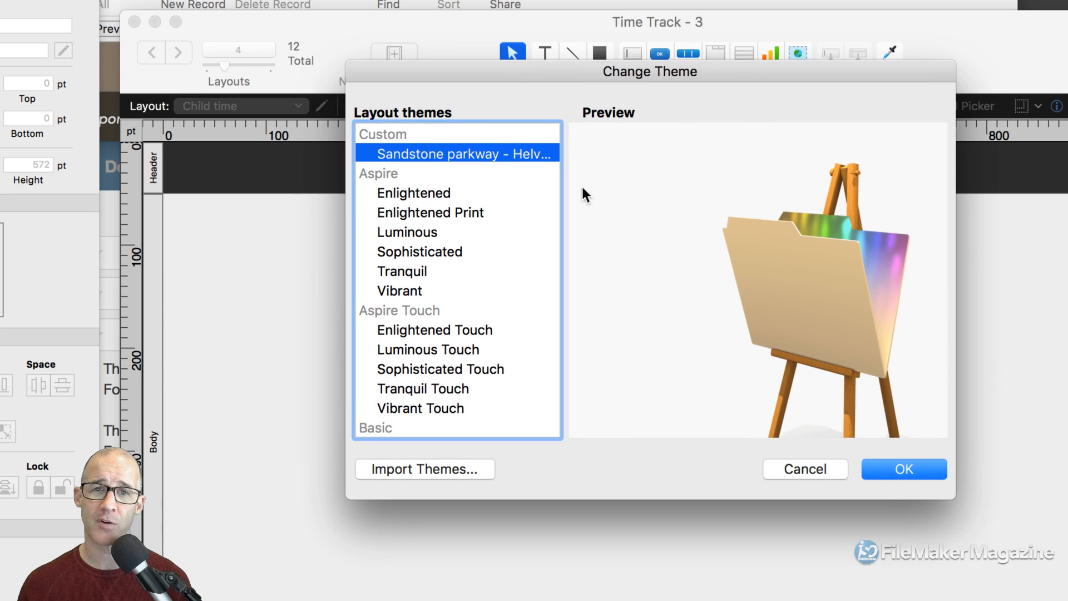
click(883, 463)
scroll(871, 461, down, 10)
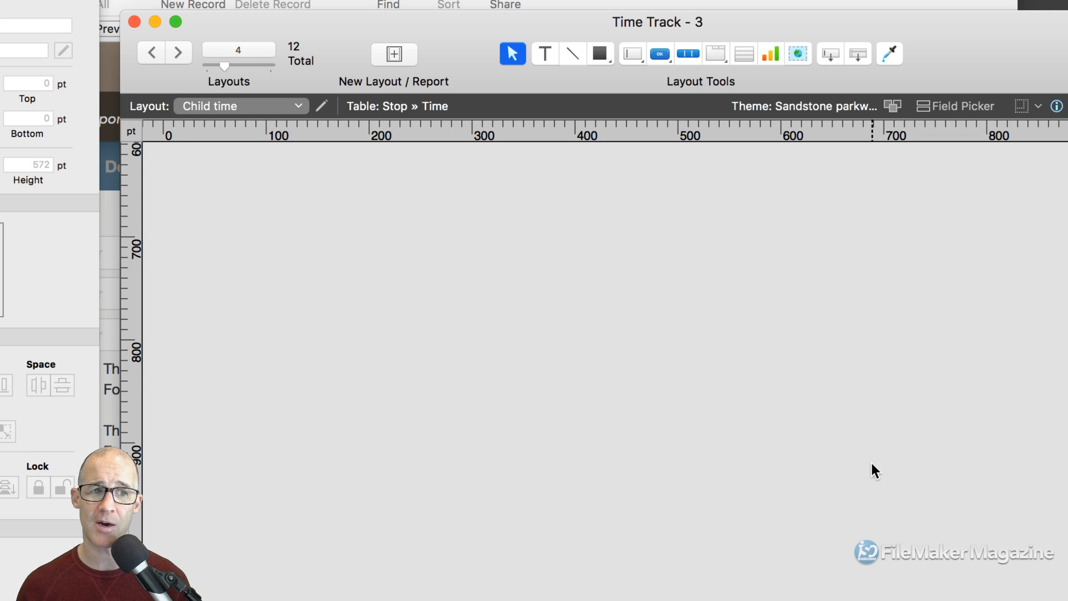
key(ctrl+Down)
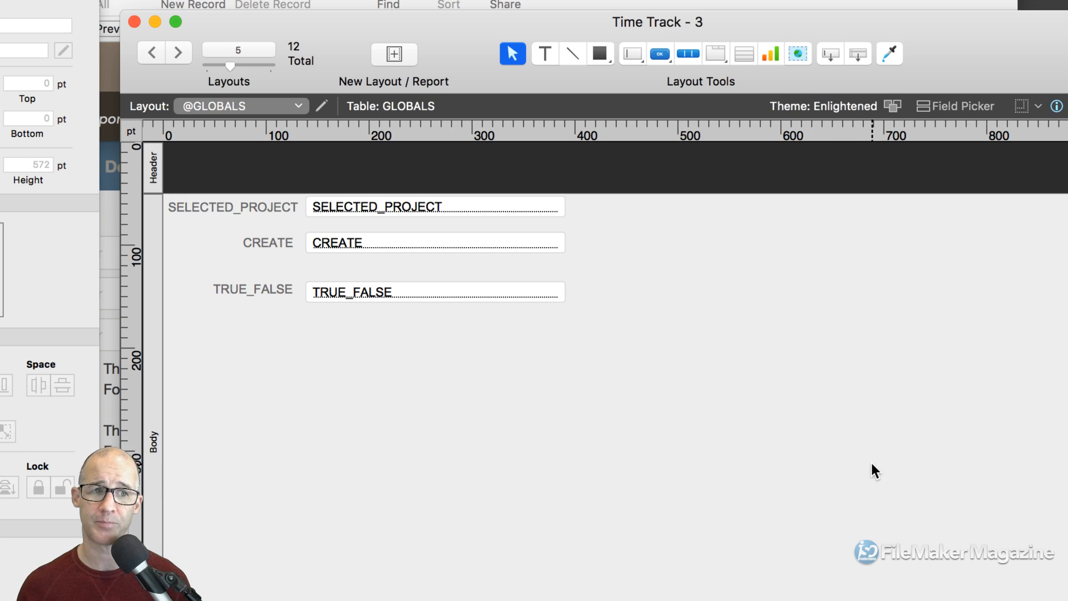
click(891, 101)
click(799, 166)
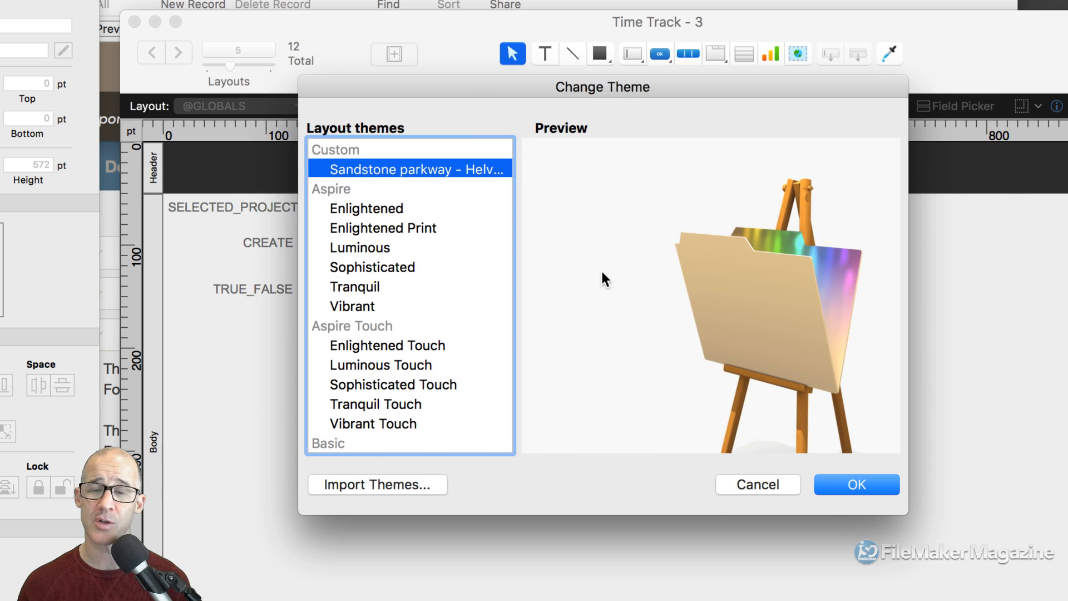
click(857, 485)
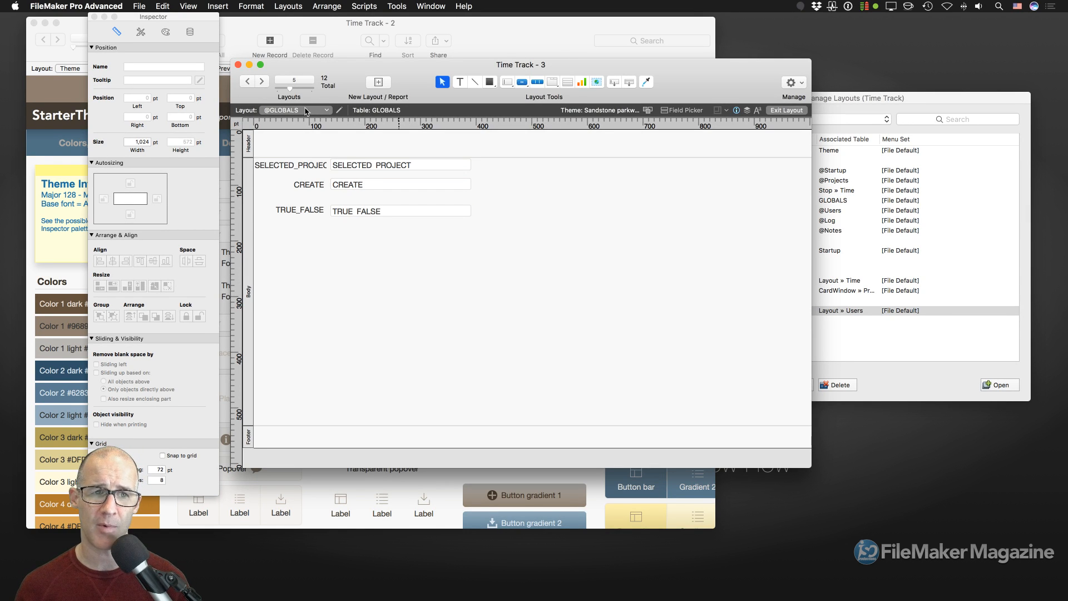
Switch to the application's Users layout and change its theme to Sandstone parkway - Helv Neue
click(305, 110)
mouse_move(295, 143)
mouse_move(370, 152)
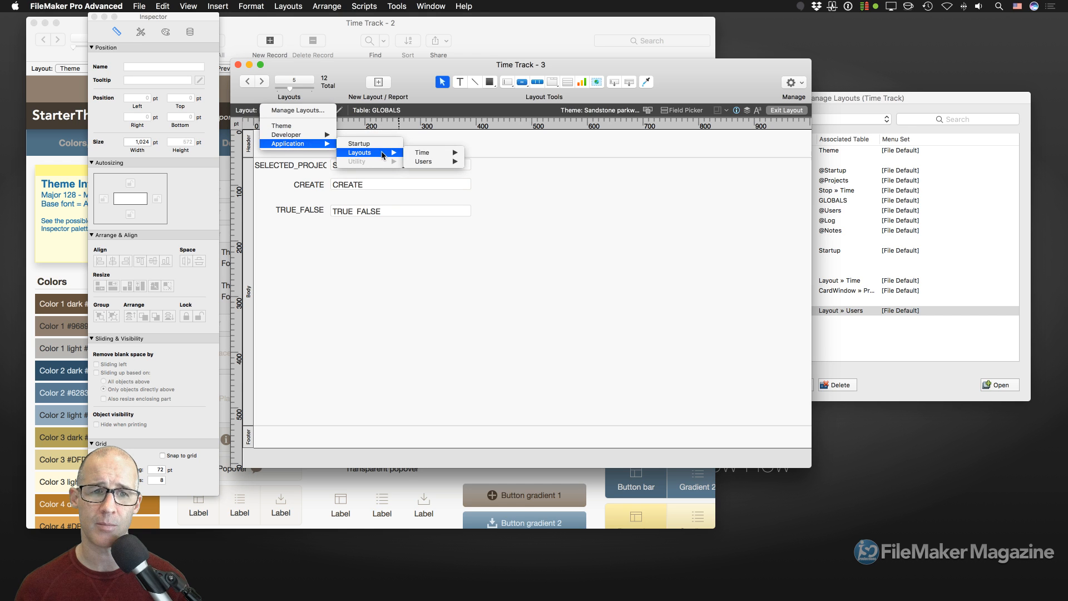
mouse_move(426, 162)
click(500, 162)
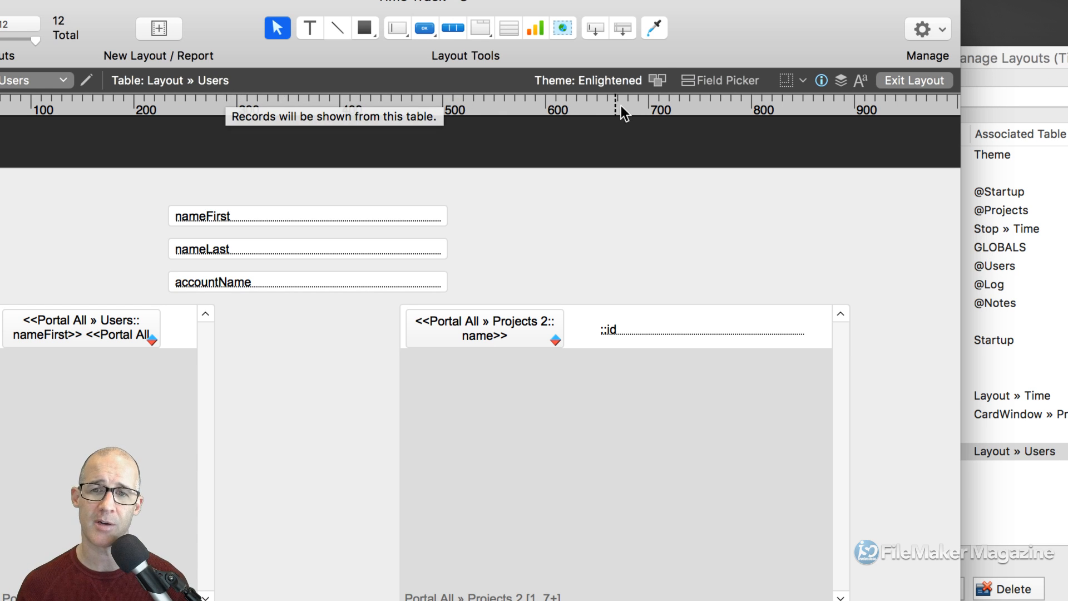
click(657, 79)
drag(755, 66, 644, 70)
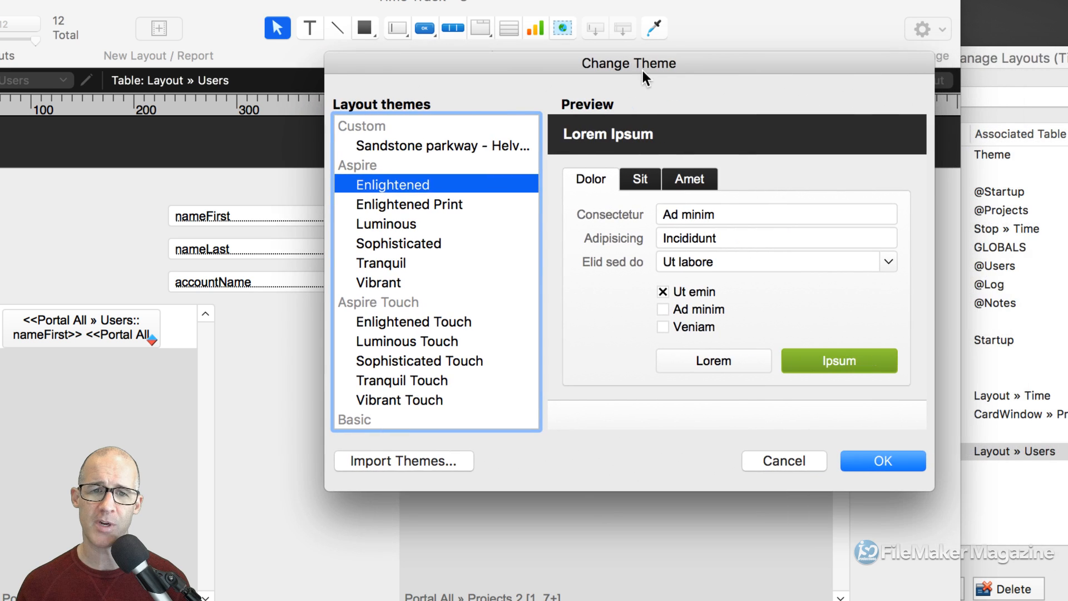
click(519, 141)
click(877, 462)
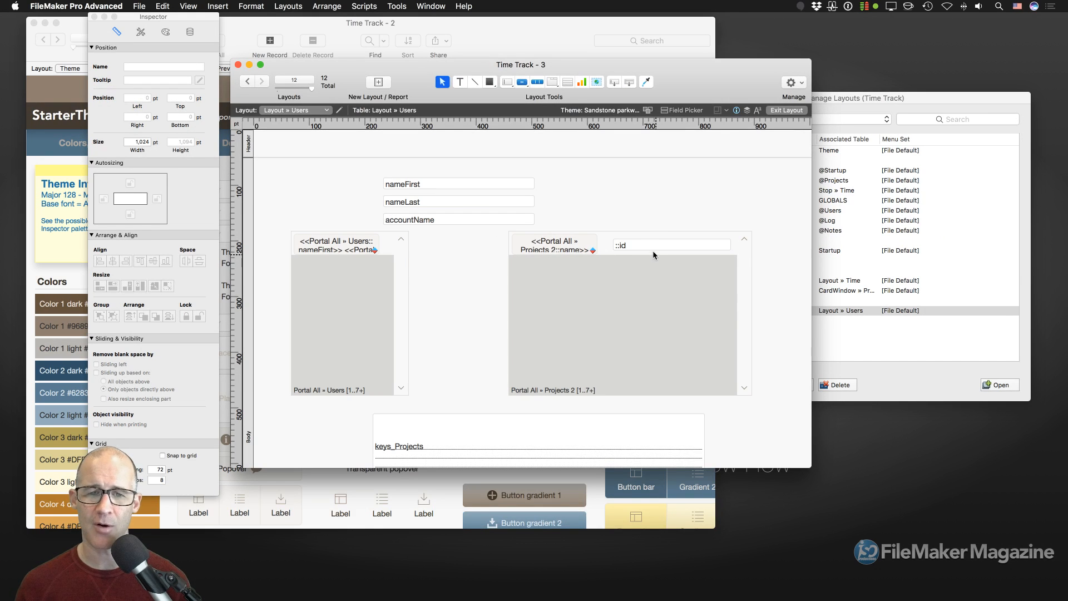
Leave Layout mode on the Users layout and try to delete the Enlightened theme in the file's theme manager
key(super+b)
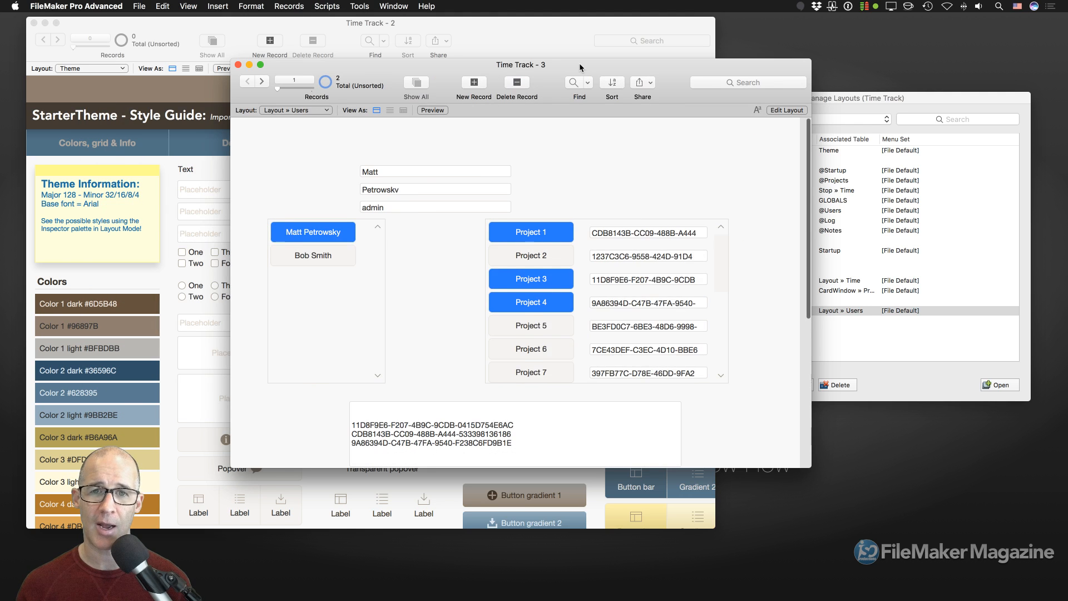
drag(579, 63, 614, 64)
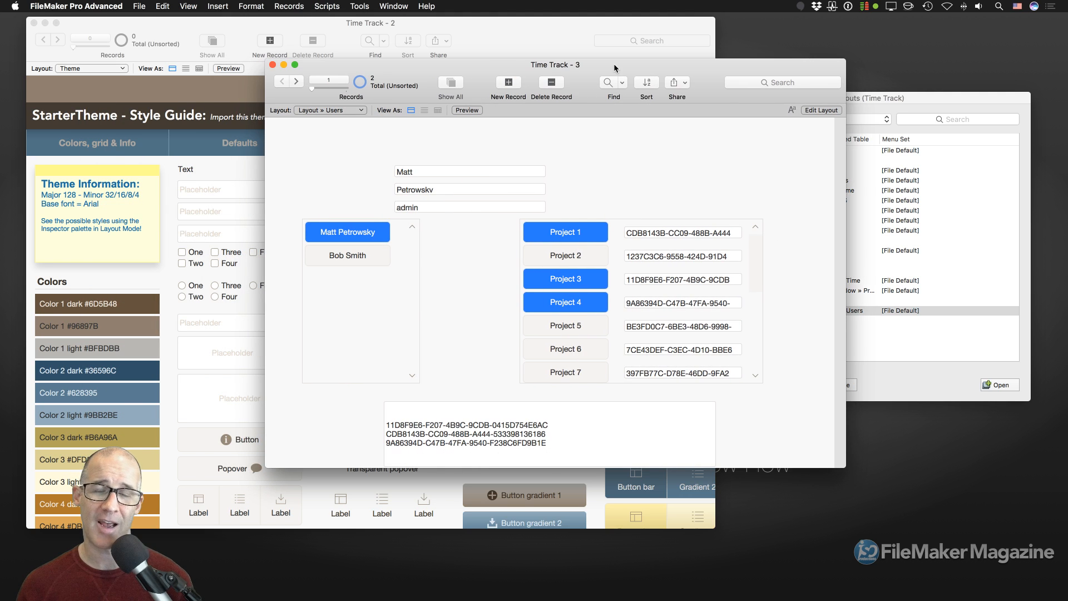
click(139, 6)
mouse_move(172, 109)
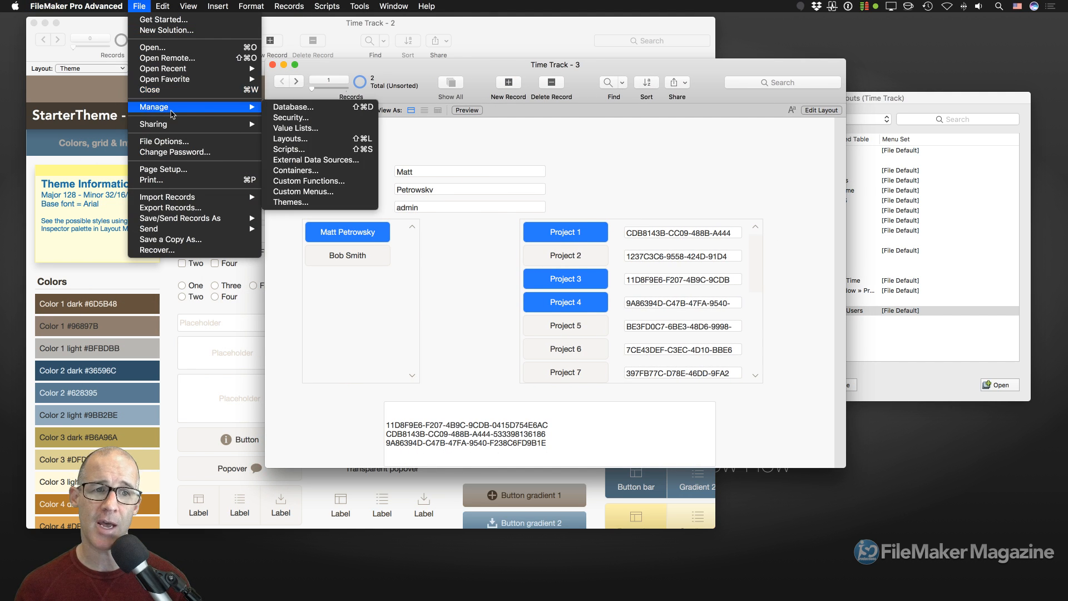
click(344, 203)
drag(386, 106, 503, 110)
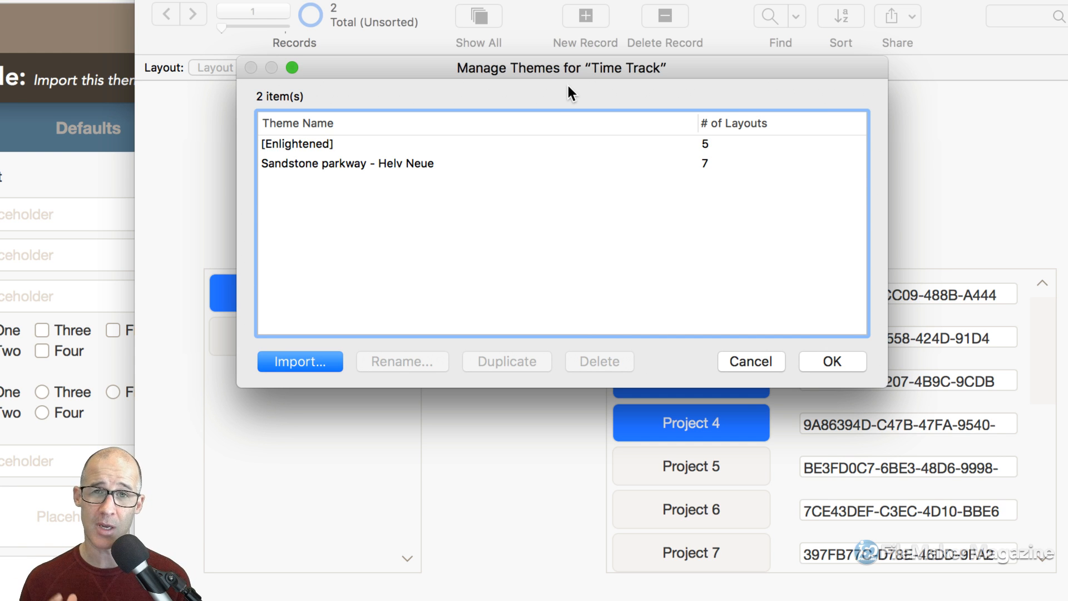
click(352, 146)
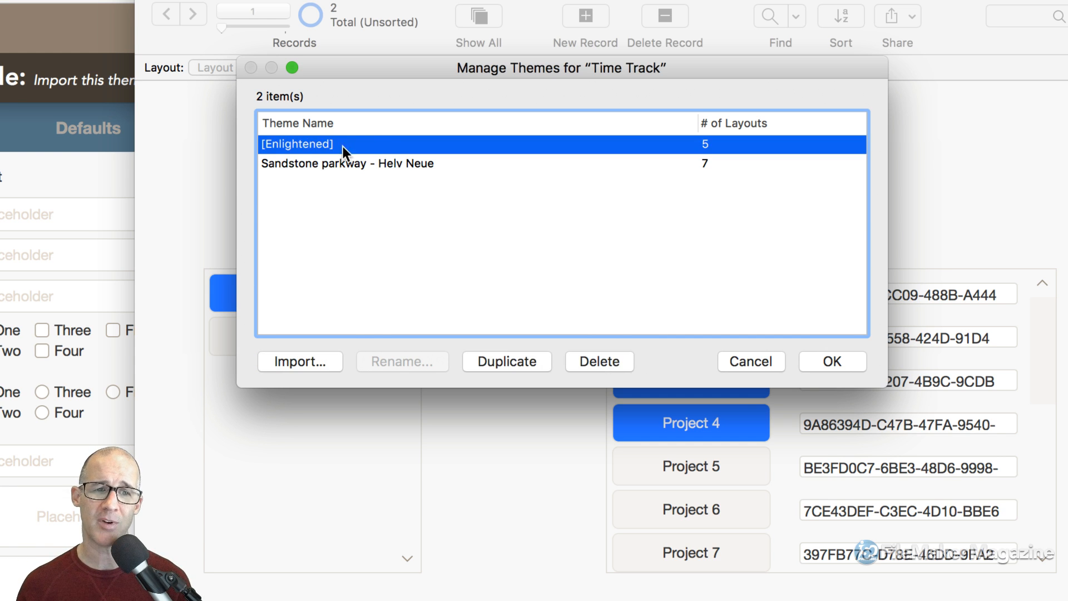
click(615, 362)
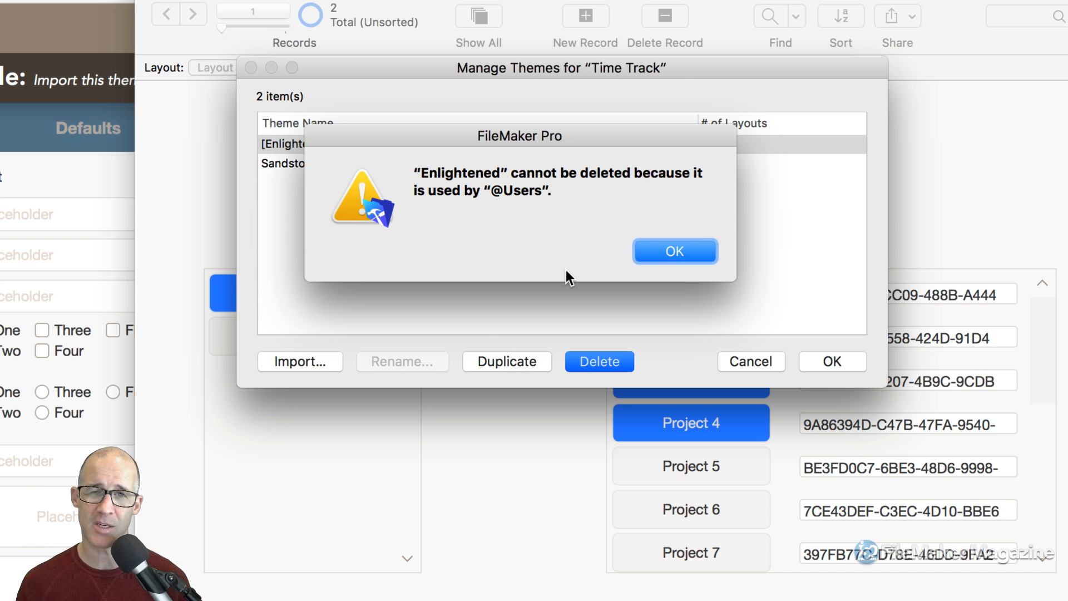
click(655, 255)
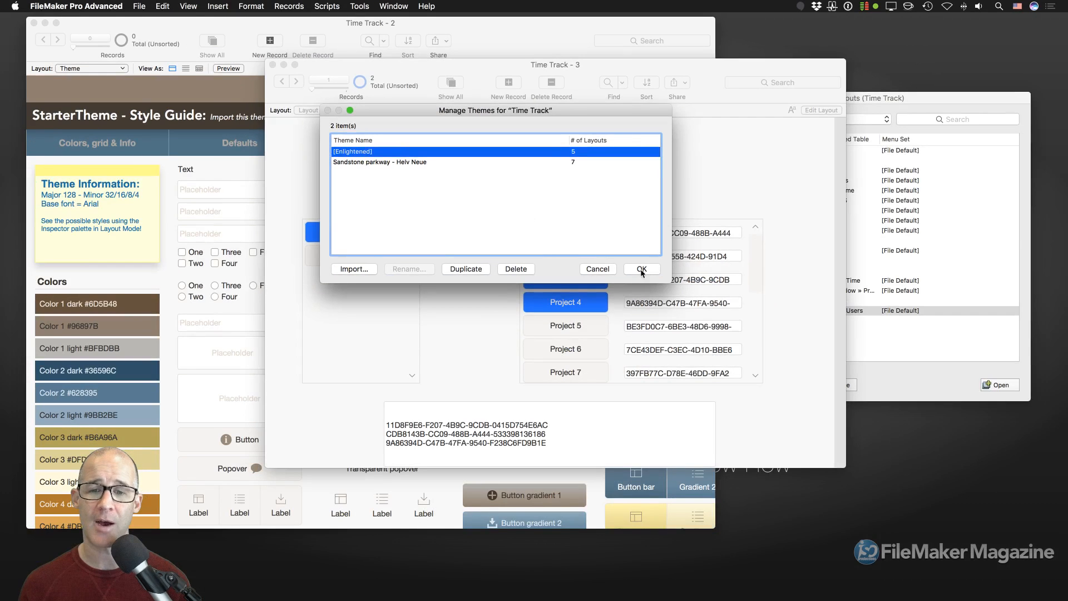
click(846, 362)
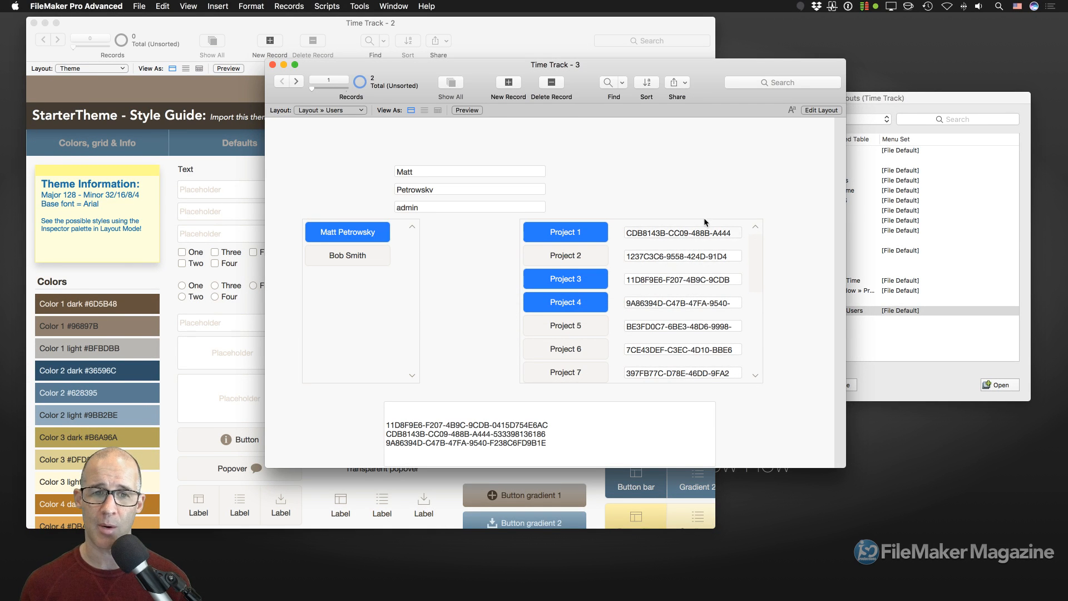
Bring the window showing the Time layout forward, and enlarge and reposition the Users layout window beside it
drag(618, 69, 827, 224)
click(394, 6)
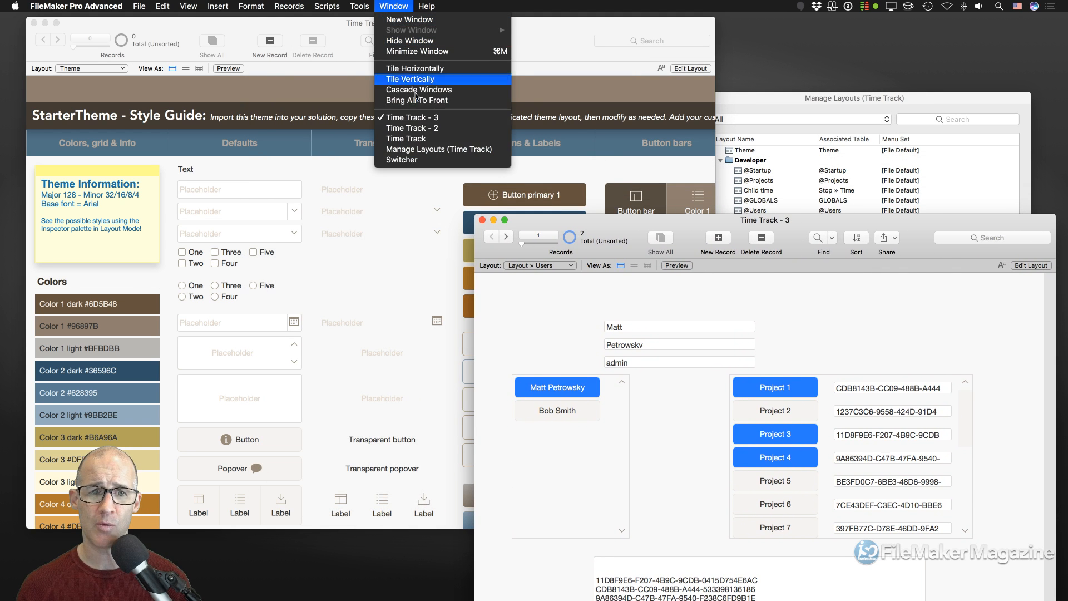
click(412, 127)
click(394, 6)
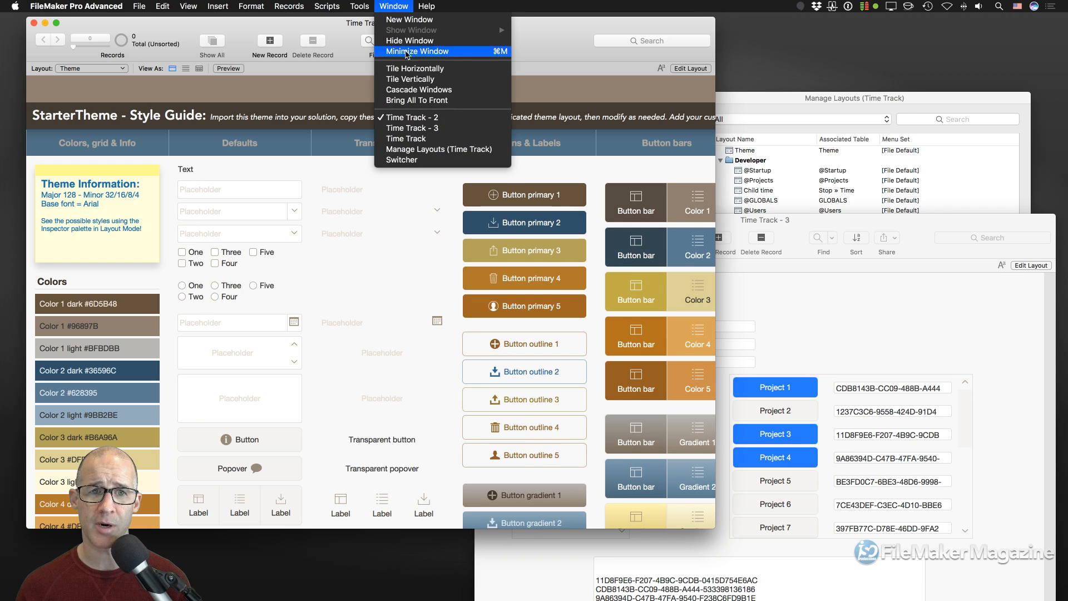
click(416, 139)
drag(554, 54, 613, 58)
drag(790, 223, 743, 137)
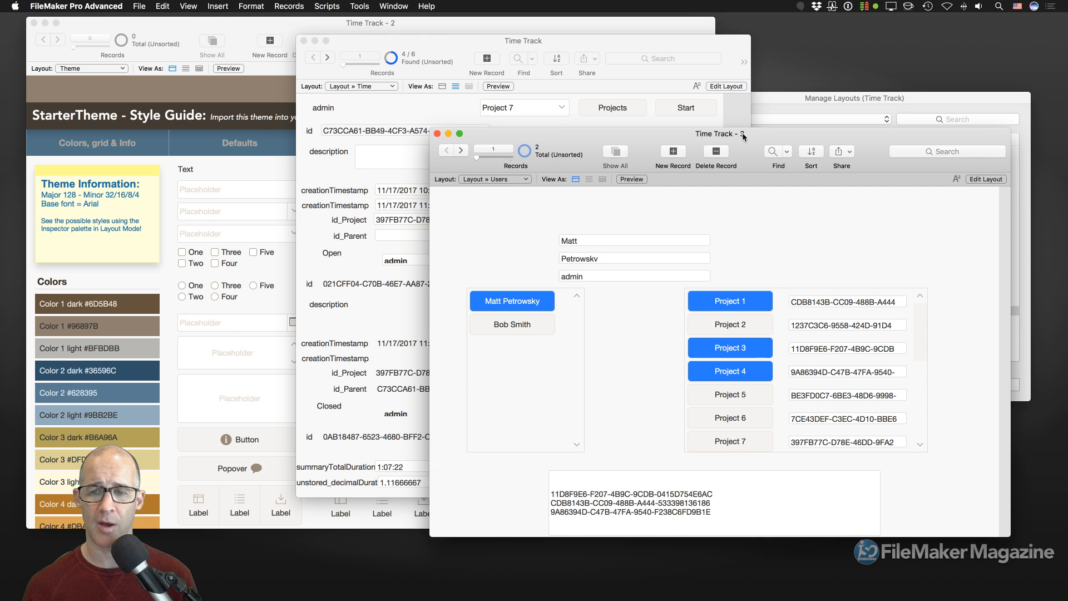
drag(1010, 536, 1018, 598)
drag(658, 132, 657, 107)
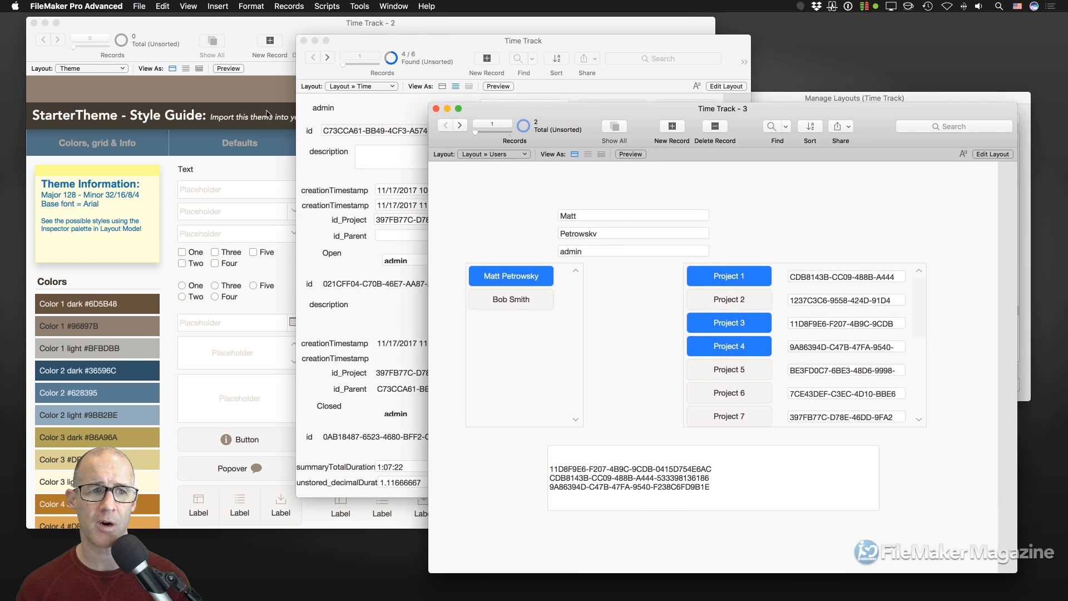
Position the Time layout window in front of the style guide and switch it to Layout mode
click(265, 99)
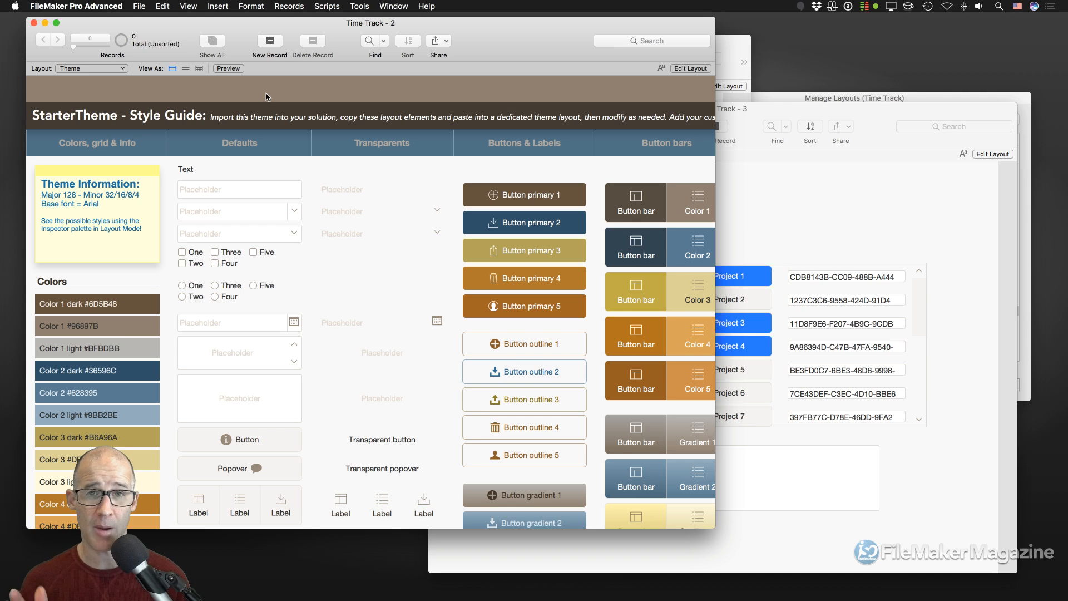
click(720, 39)
drag(779, 105, 818, 104)
drag(686, 46, 648, 78)
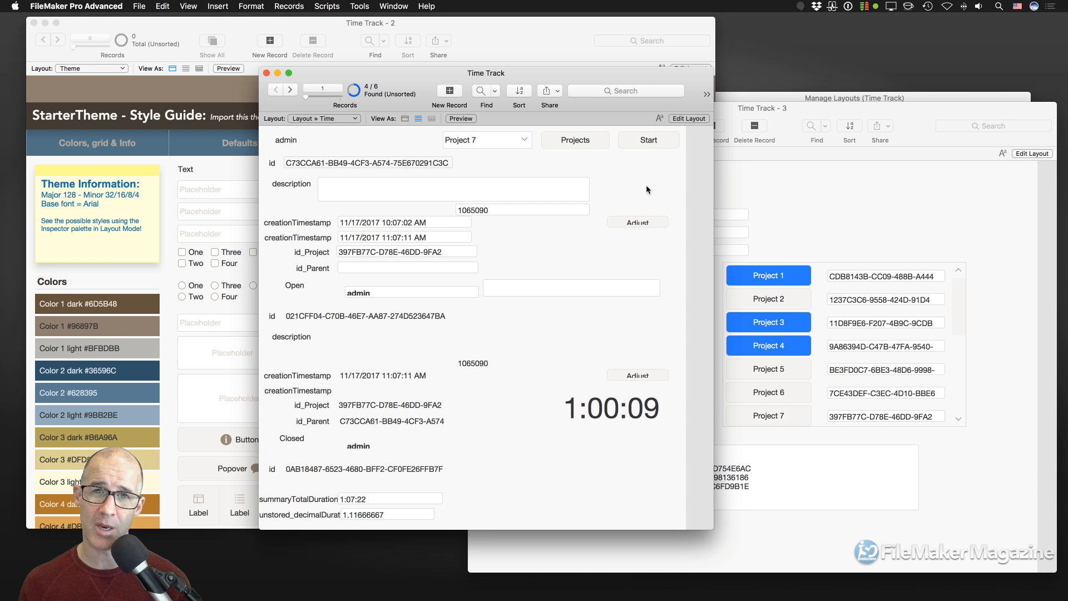
drag(578, 74, 569, 88)
key(super+l)
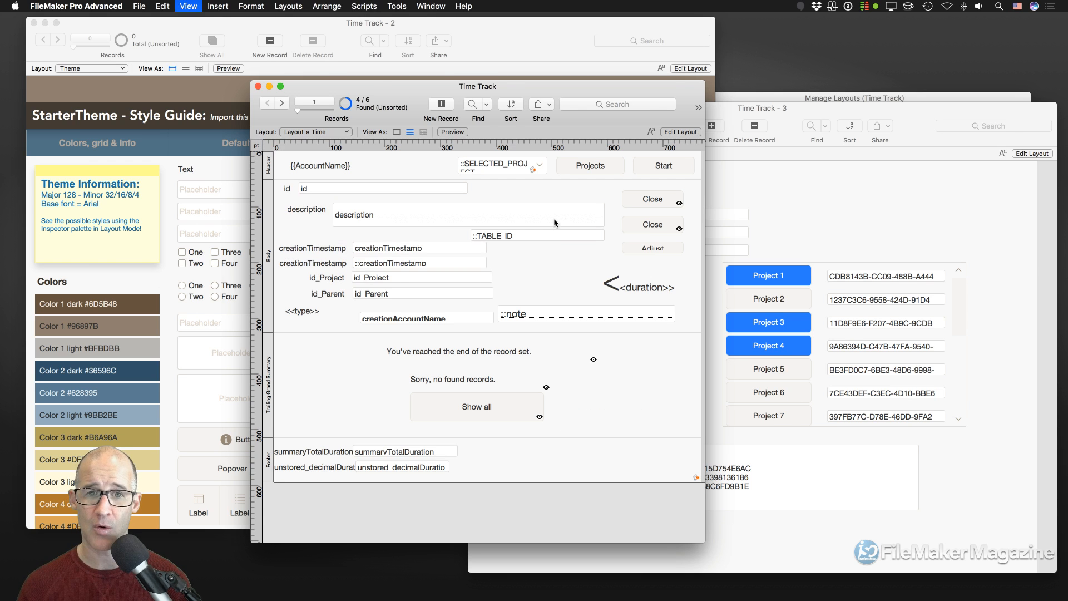
drag(611, 88, 595, 86)
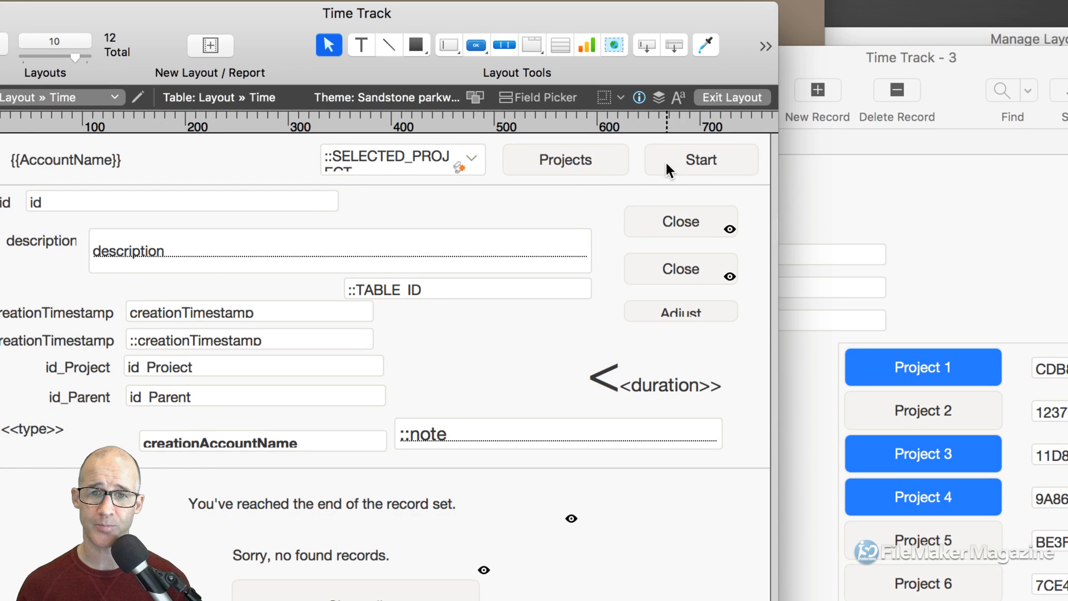
Try several gradient styles on the Start button in the Time layout's header and settle on Button primary 1
click(669, 166)
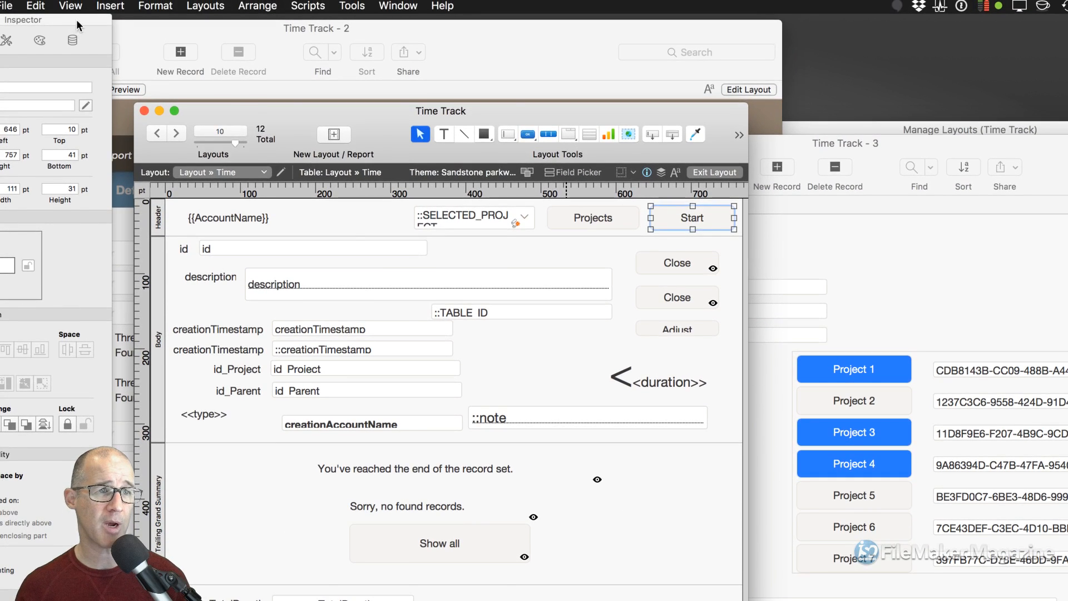
drag(76, 19, 561, 76)
click(491, 96)
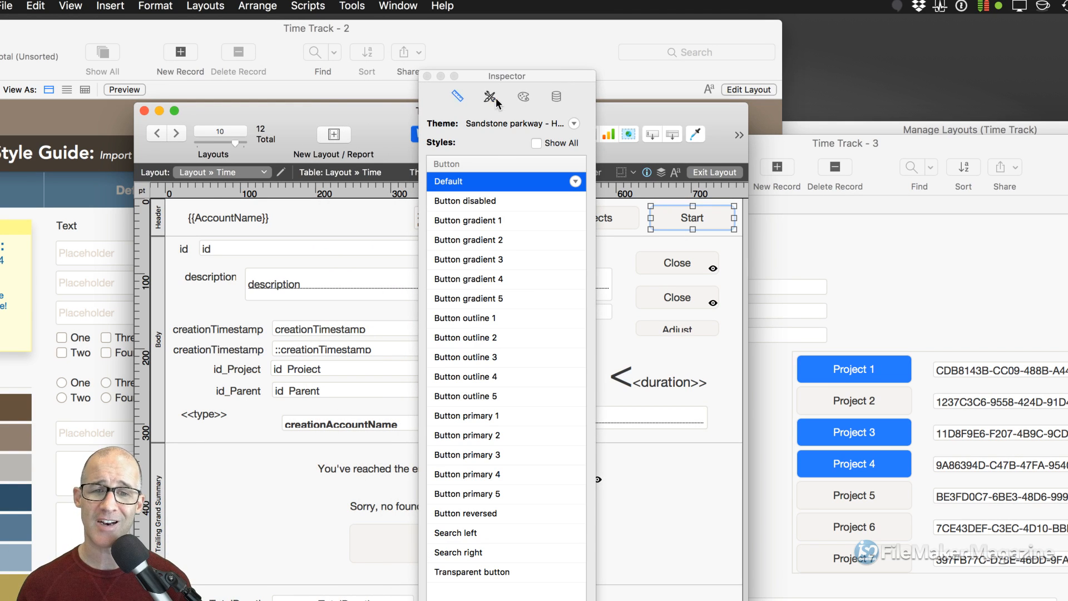
click(509, 219)
click(508, 241)
click(508, 261)
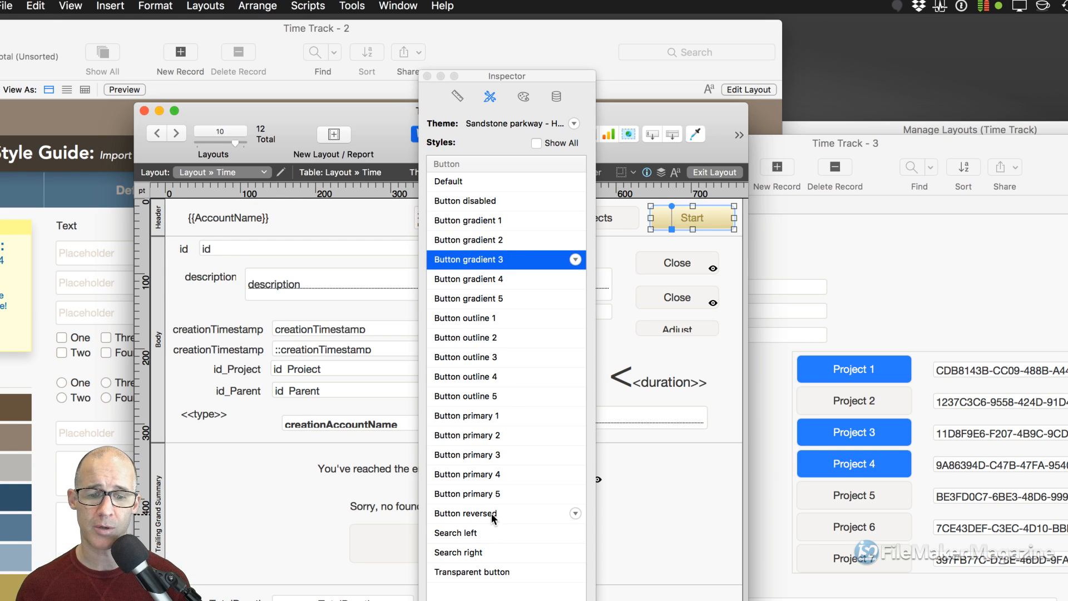
click(501, 418)
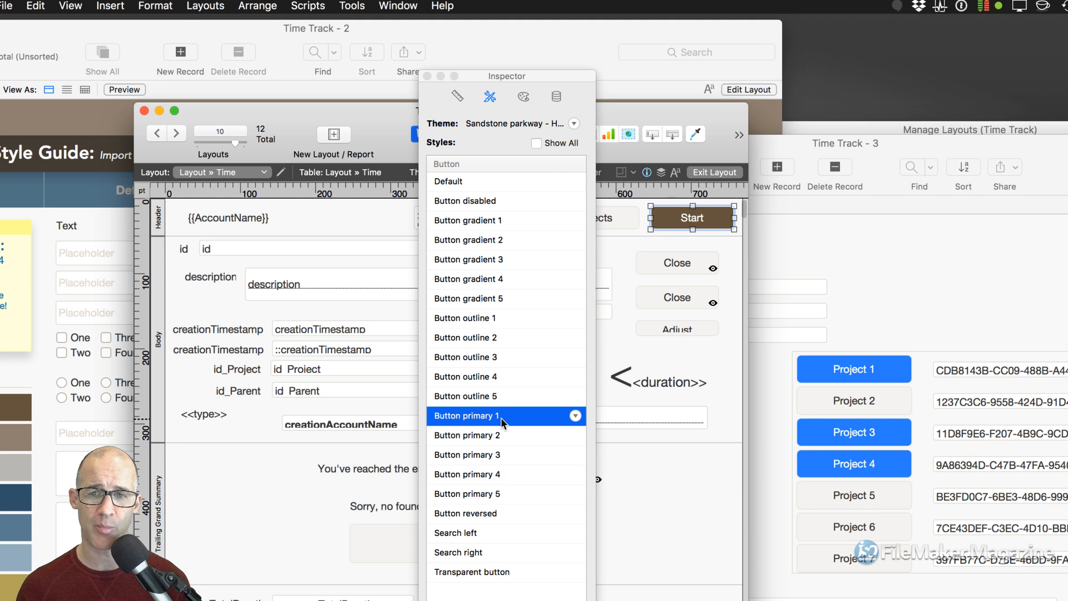
Apply the Part color 1 style to the header parts of both the Time and Users layouts
click(157, 221)
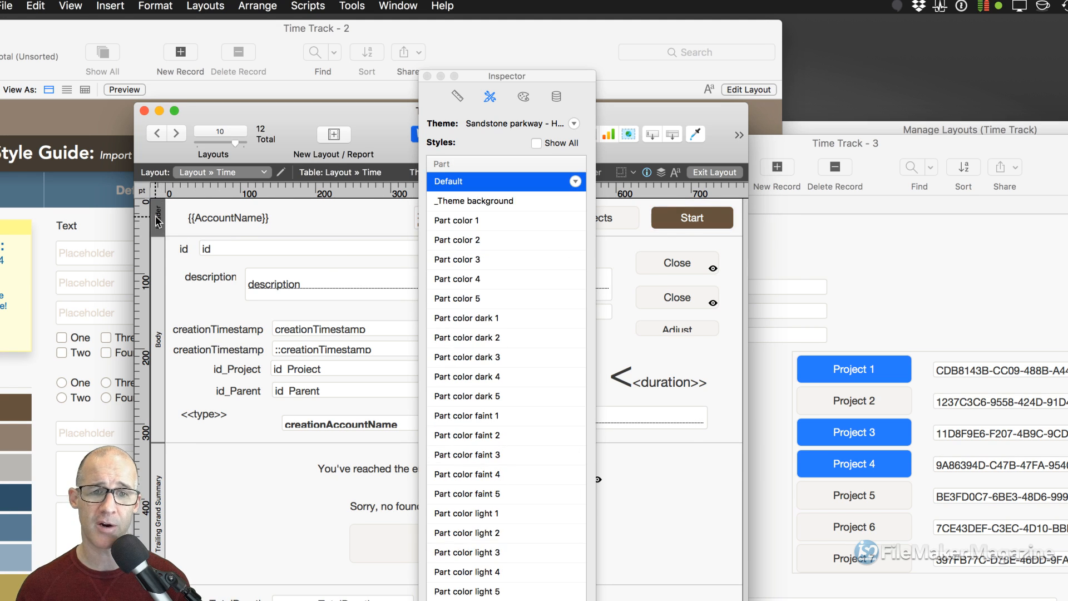
click(482, 222)
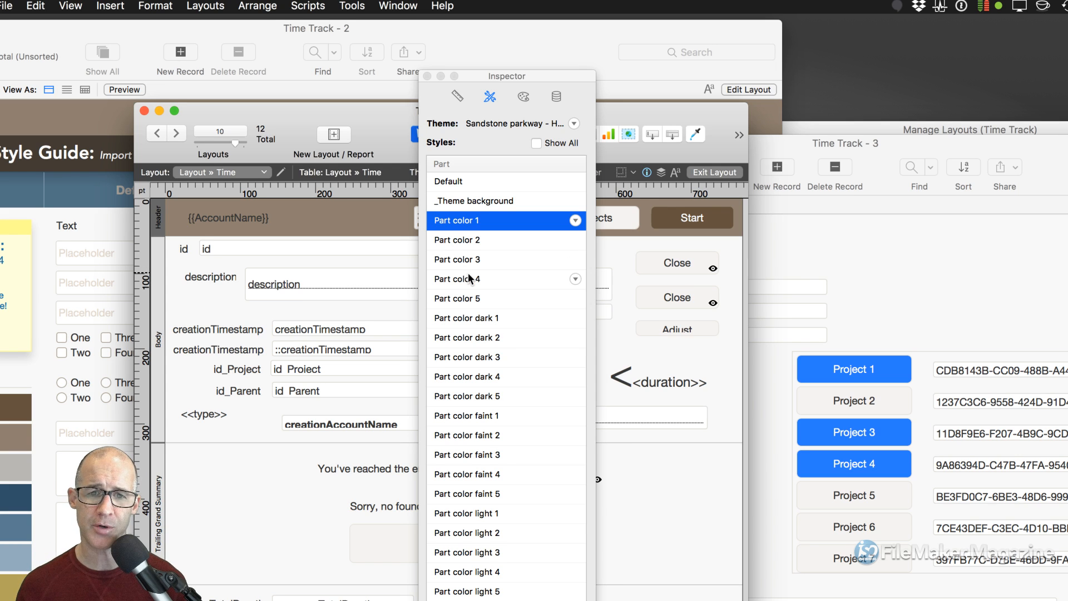
click(798, 255)
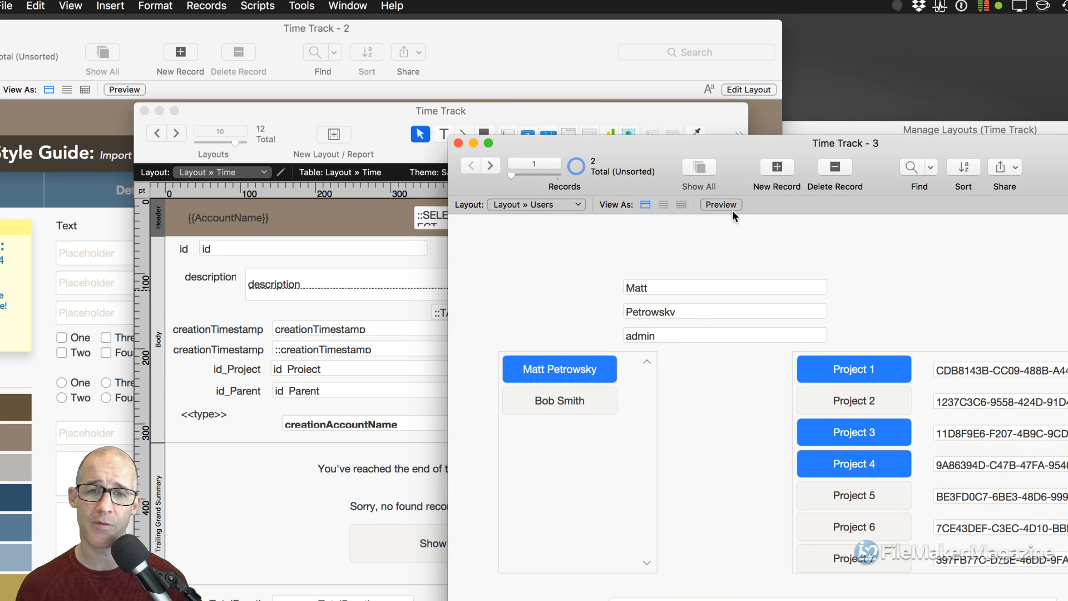
key(super+l)
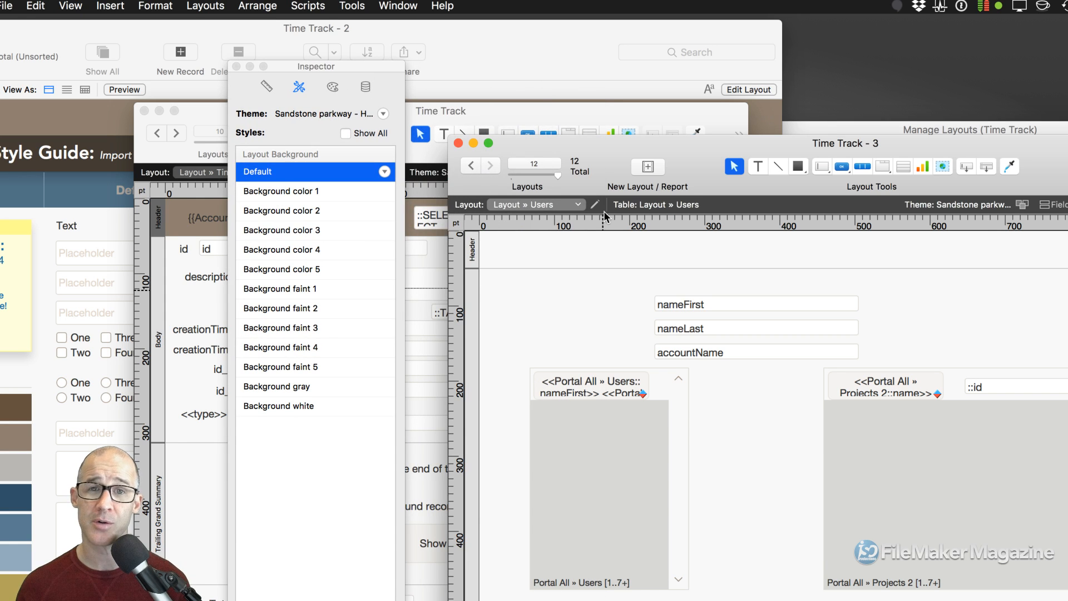
click(472, 254)
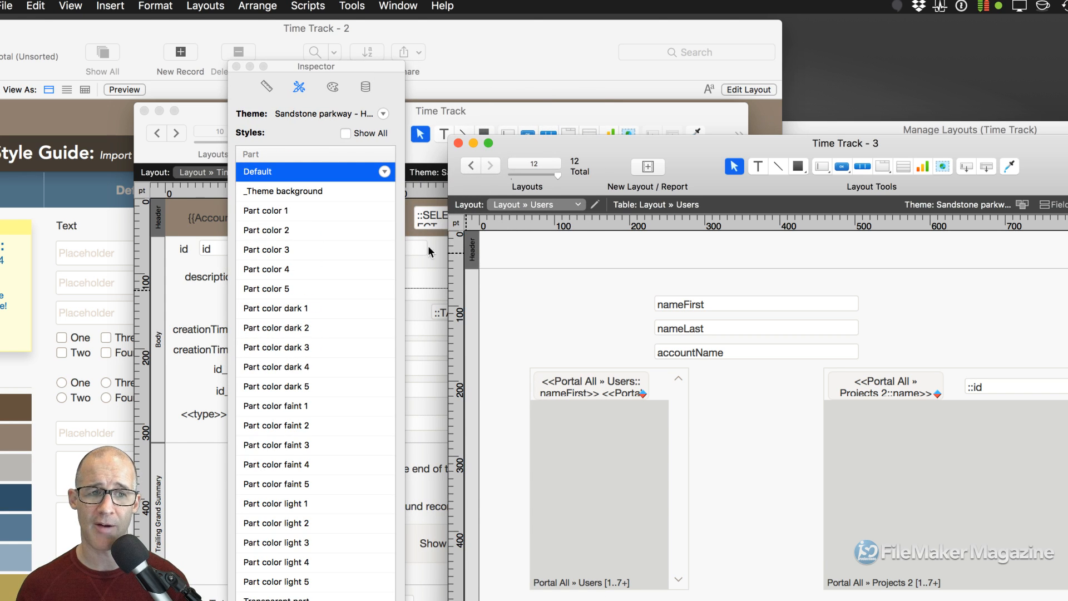
click(321, 210)
Copy the Start button from the Time layout and paste it into the Users layout's header above the name fields
drag(824, 143, 733, 289)
click(649, 231)
click(687, 218)
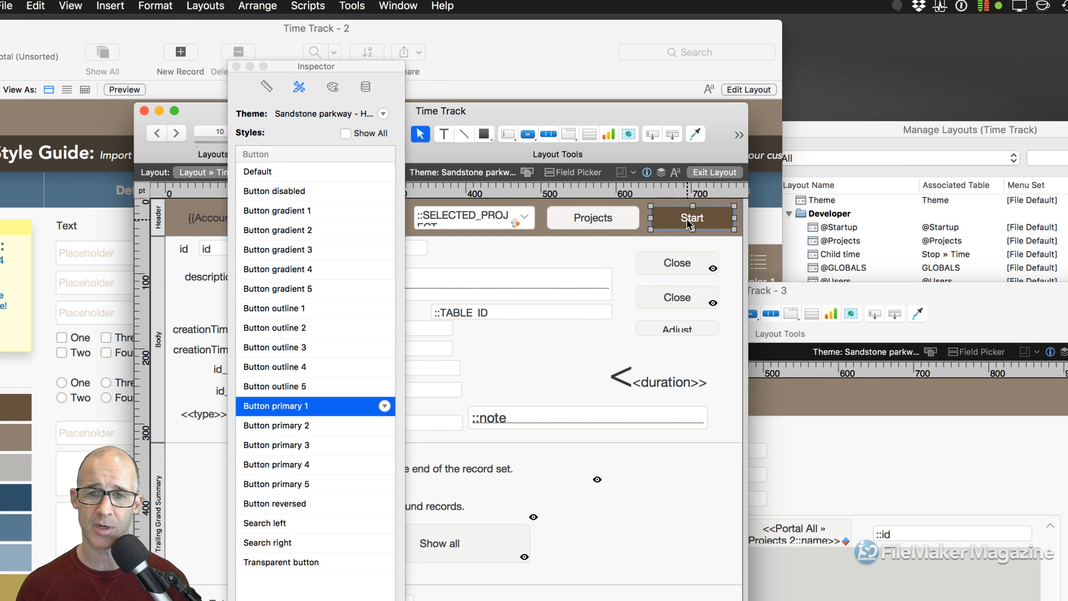
drag(817, 291, 784, 123)
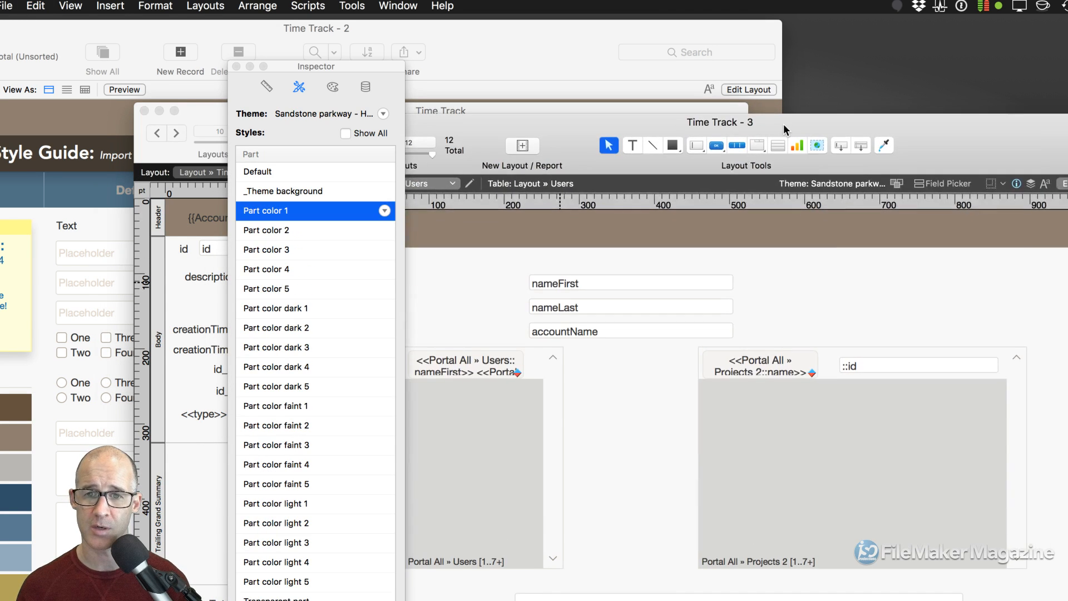
click(691, 225)
key(super+v)
drag(699, 233, 610, 232)
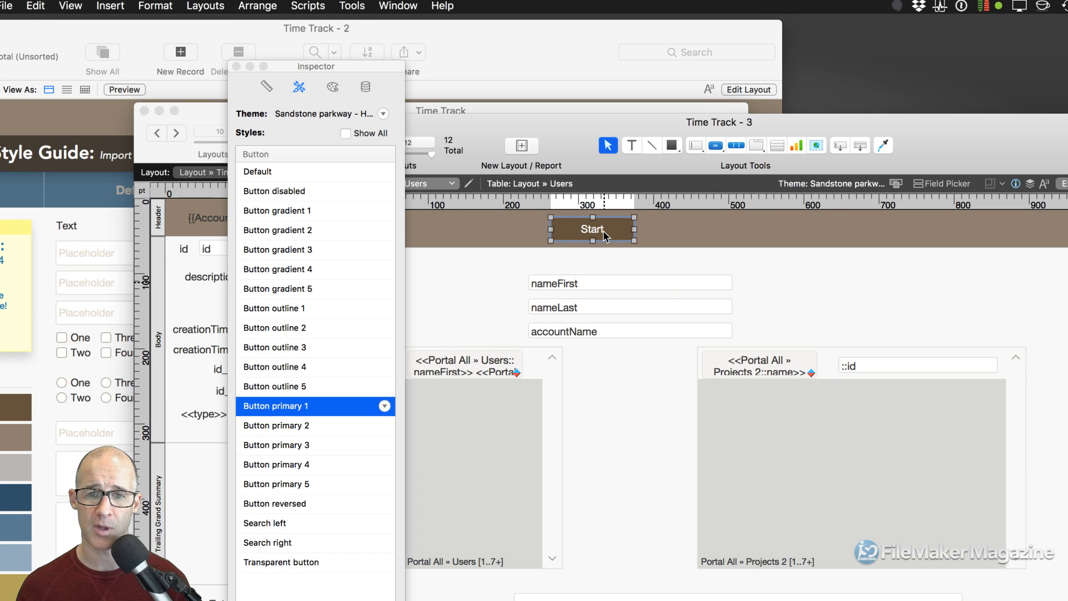
Label the pasted button Remove all and set its action to Do Nothing
double_click(603, 231)
text(Remove a)
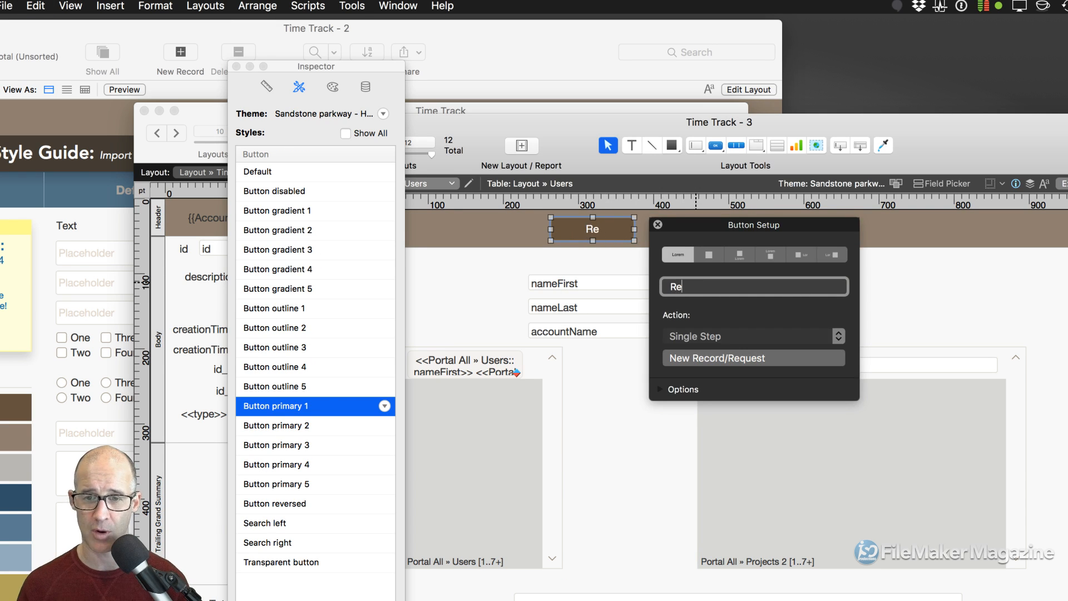
text(ll)
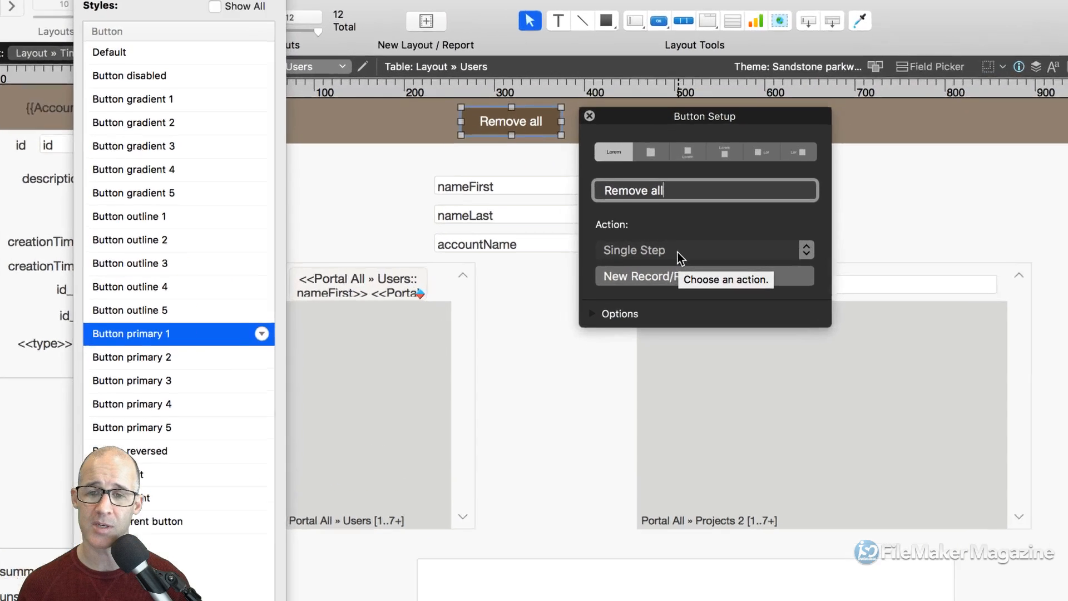
click(679, 256)
click(684, 231)
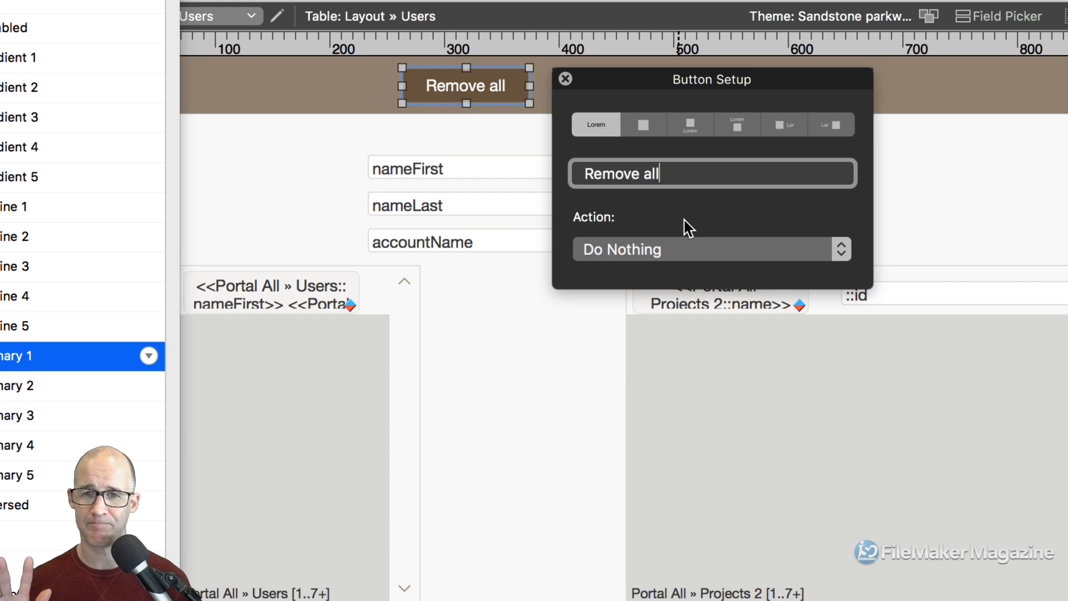
click(566, 79)
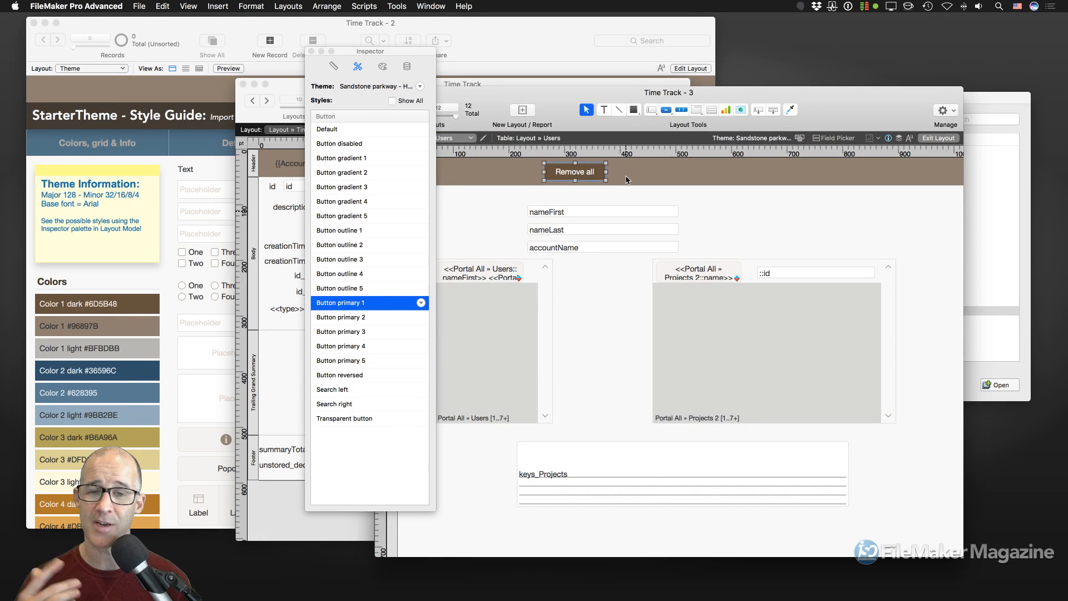
Arrange the Time and Users layout windows so both styled headers are visible, and move the Inspector closer to them
drag(604, 98, 732, 126)
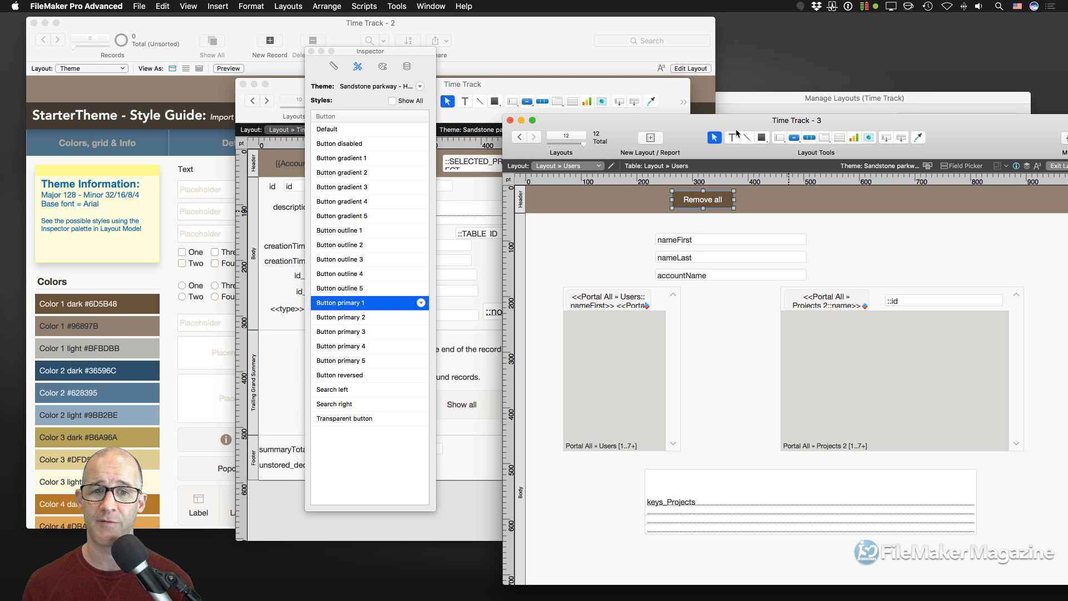
drag(720, 123, 699, 202)
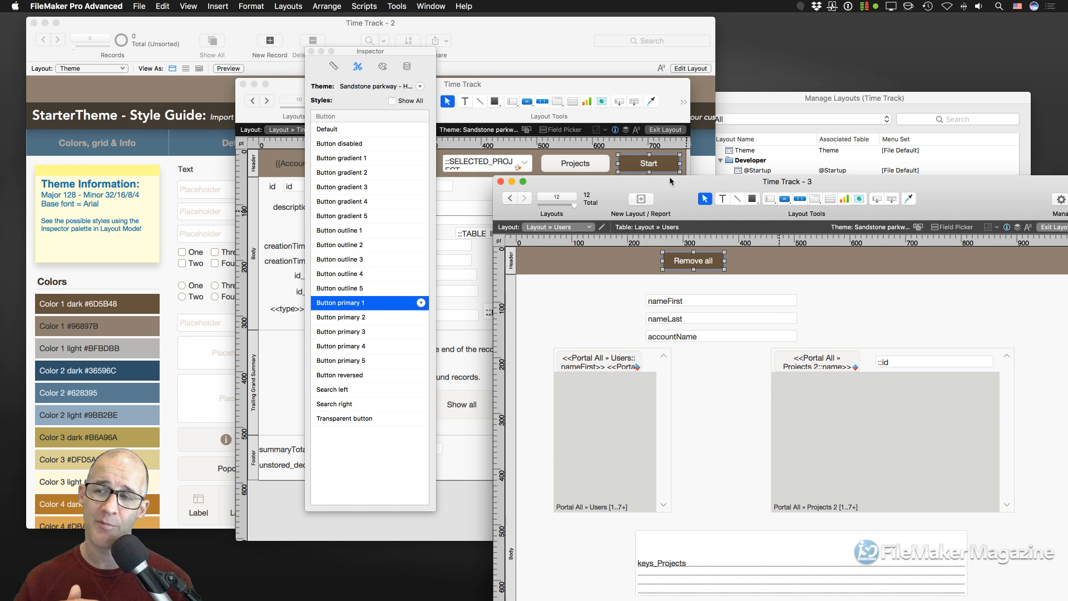
drag(669, 176, 757, 180)
drag(606, 83, 734, 89)
click(855, 184)
mouse_move(854, 184)
mouse_down()
mouse_move(850, 198)
mouse_move(871, 197)
mouse_up()
drag(755, 91, 800, 79)
click(876, 198)
drag(394, 52, 549, 83)
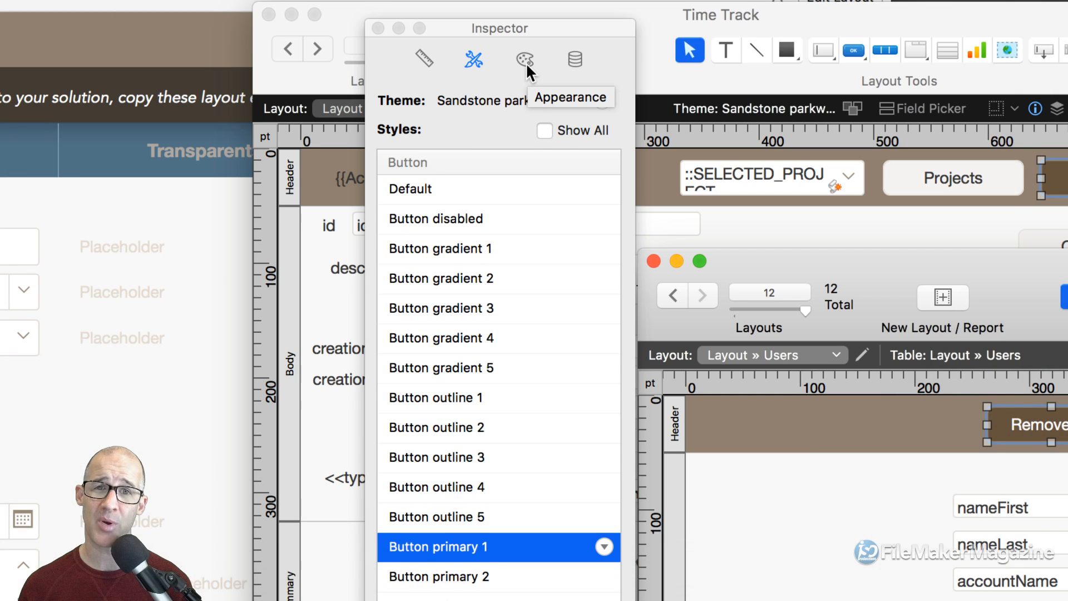
Make the Start button's label on the Time layout bold and change the button's fill to red
click(526, 62)
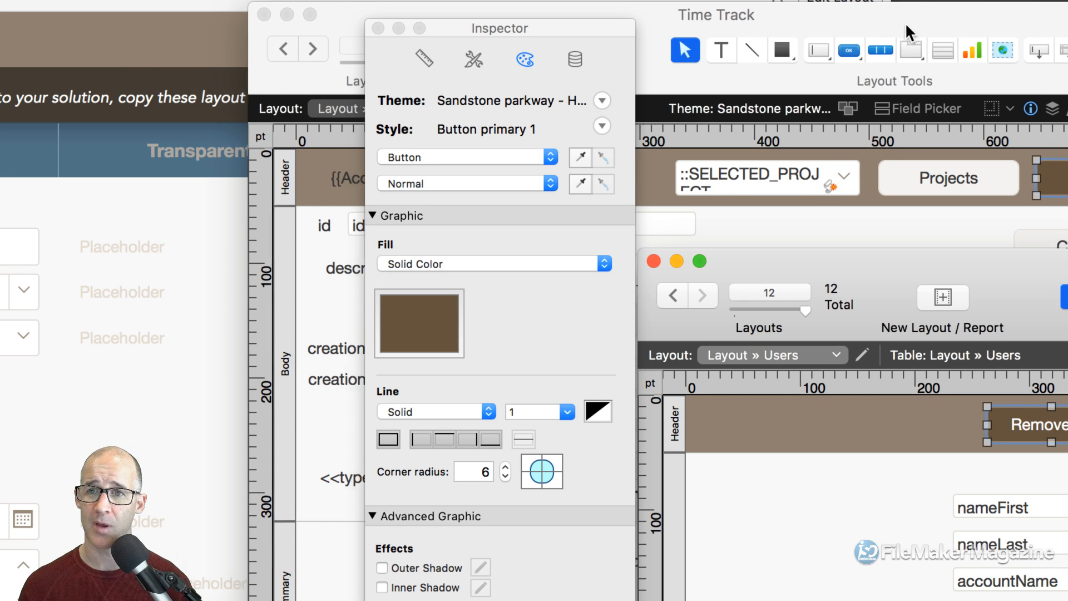
drag(907, 21, 758, 23)
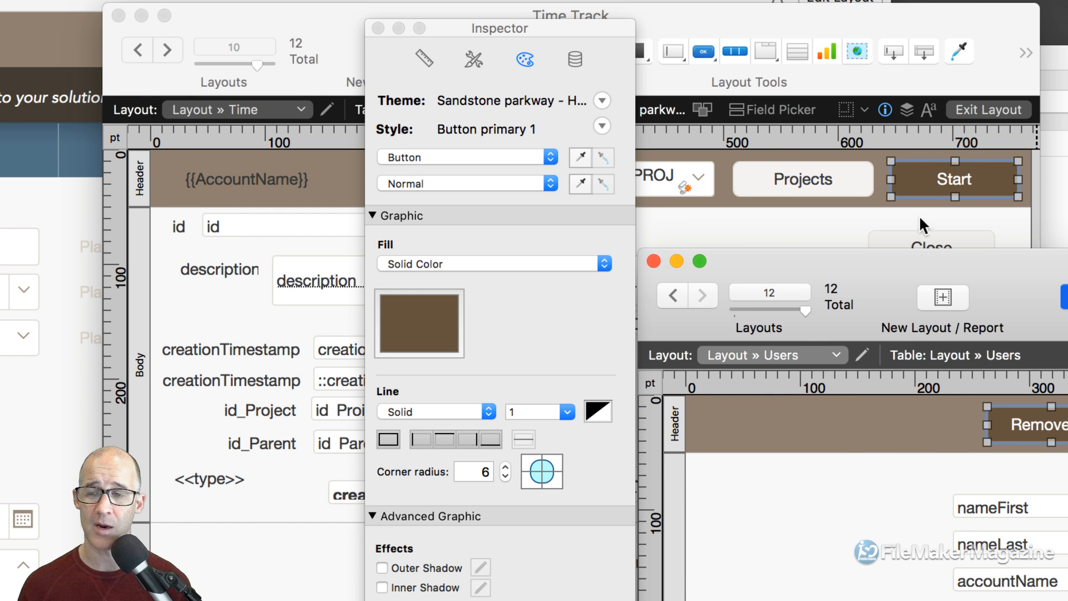
click(925, 174)
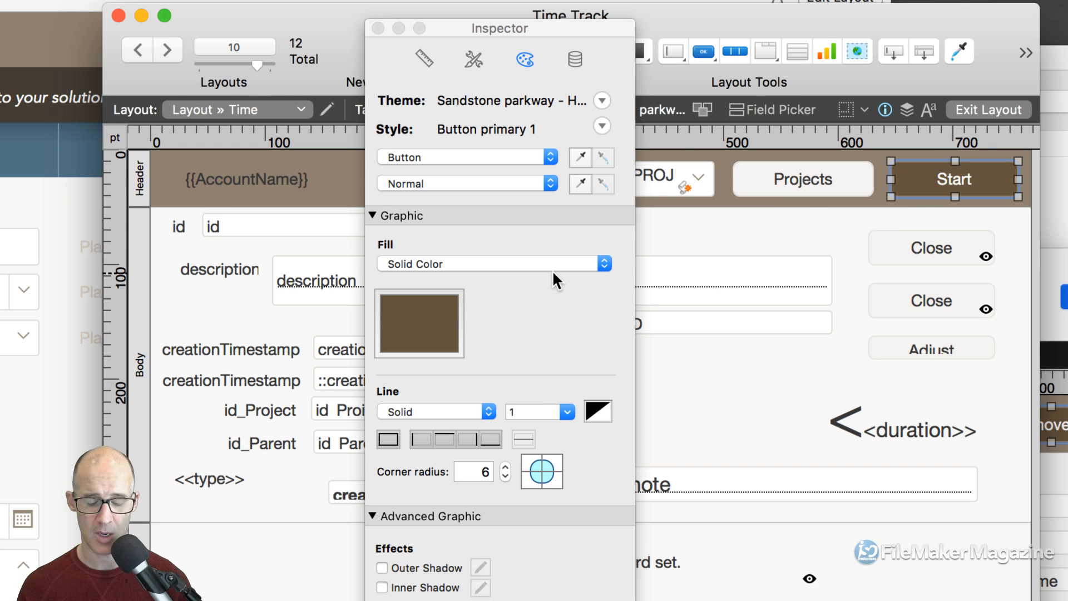
key(super+b)
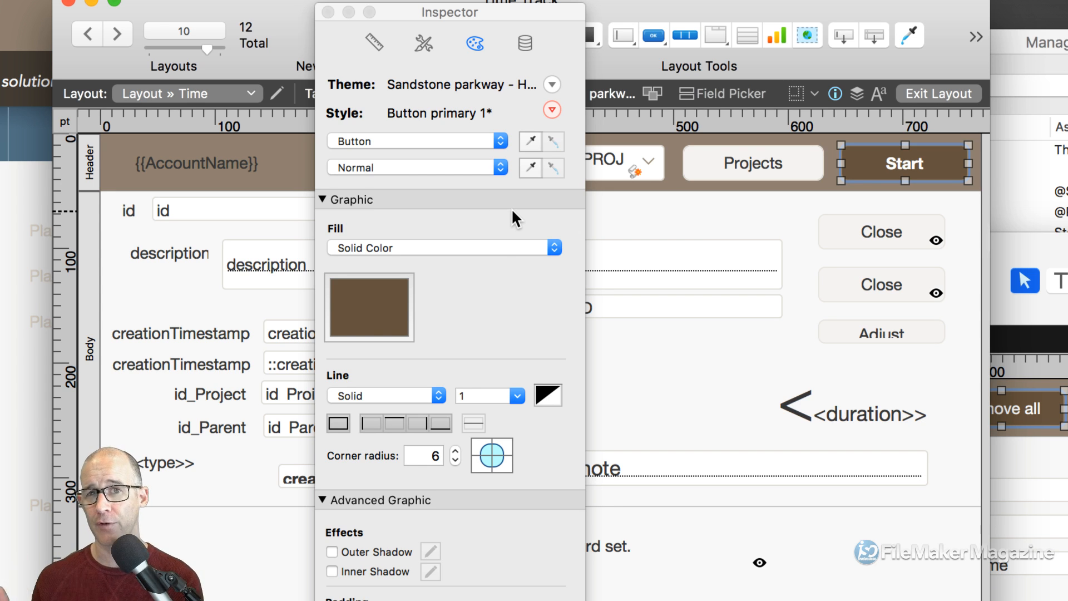
click(393, 295)
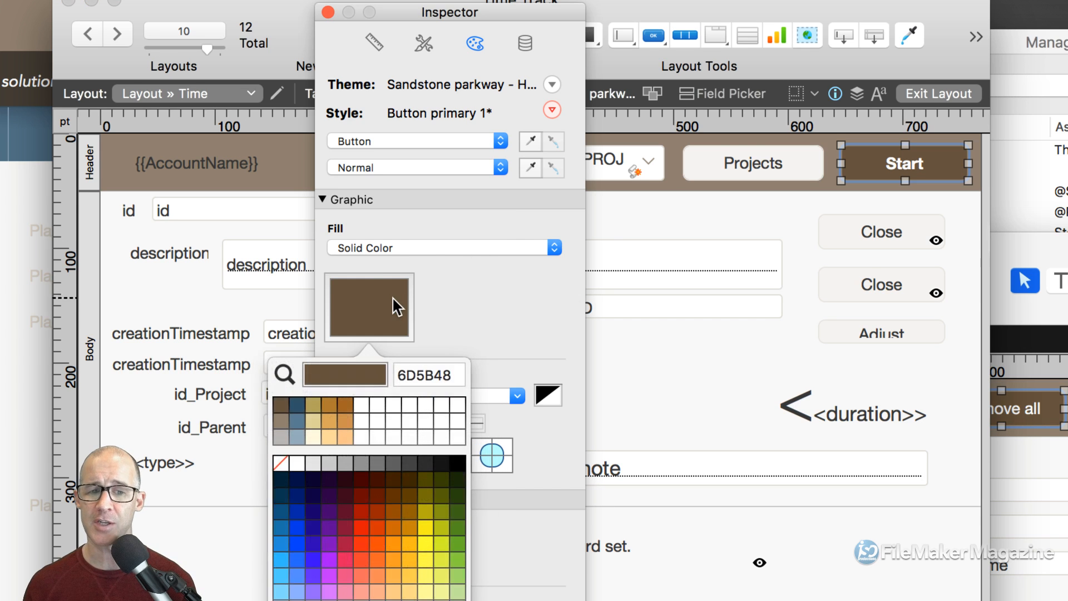
click(360, 519)
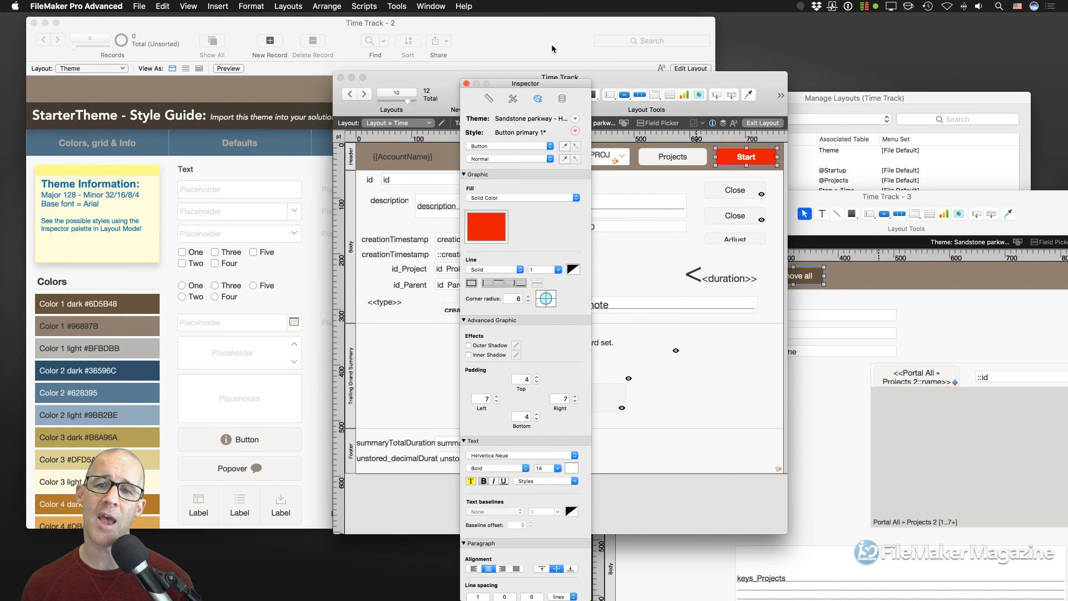
Put the Theme layout into Layout mode, clear the Inspector from the button samples, and bold the Button primary 1 sample's label
click(553, 45)
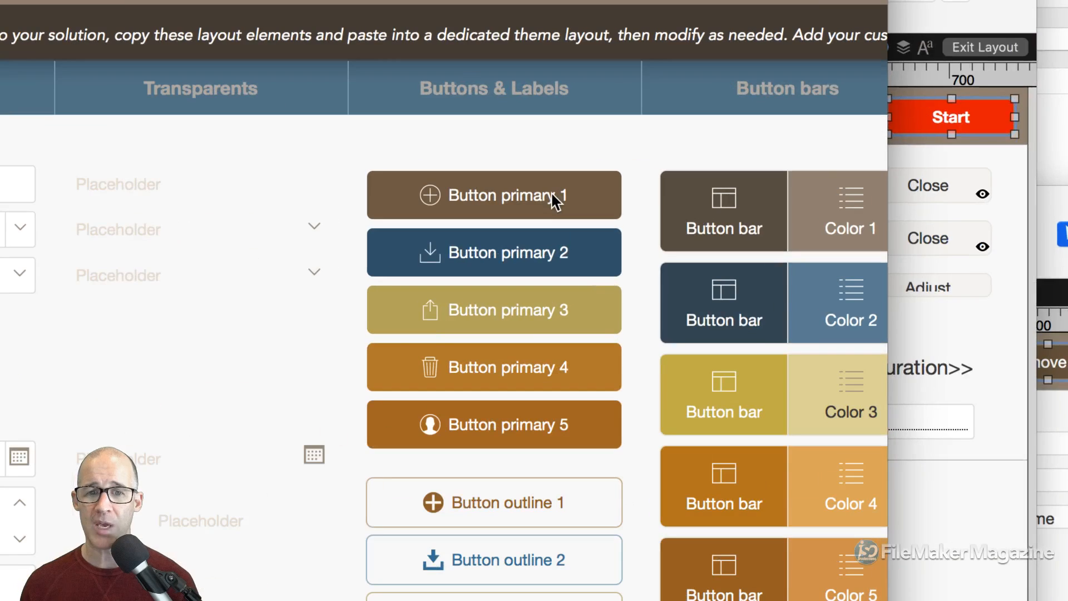
key(super+l)
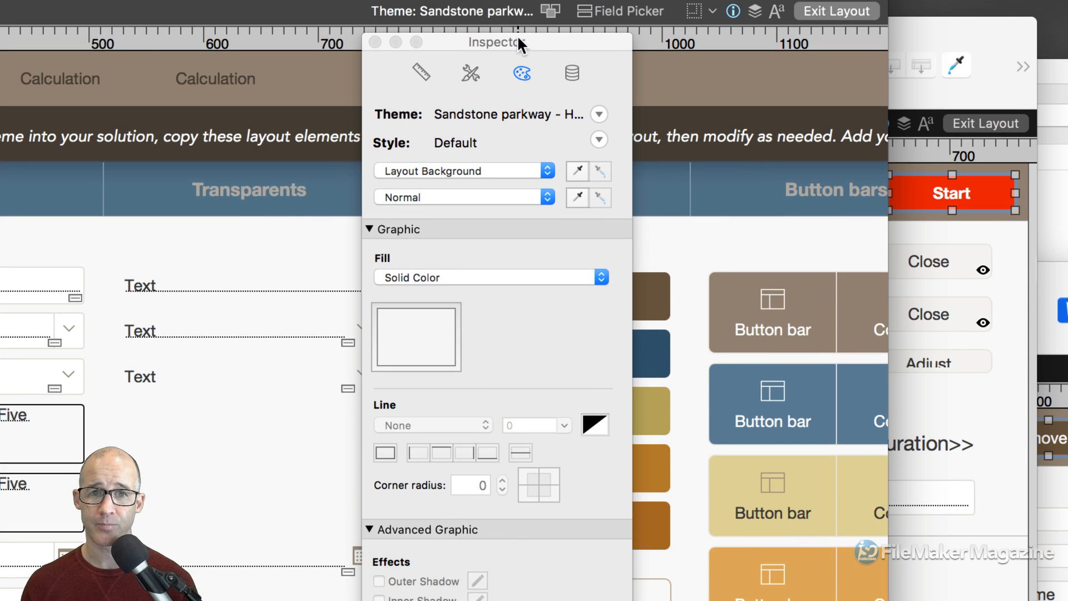
drag(518, 40, 284, 39)
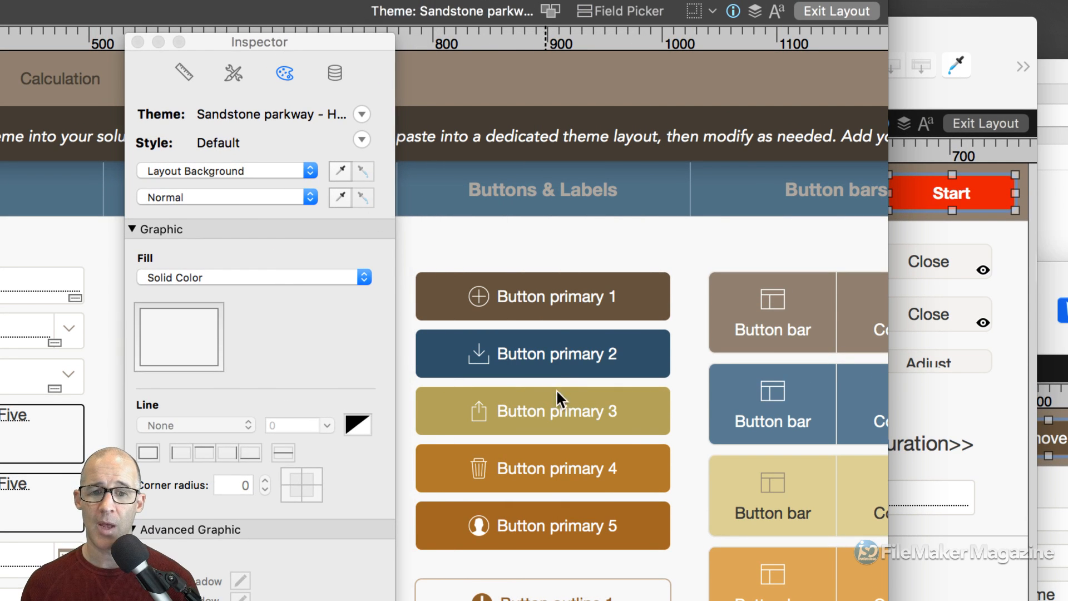
click(539, 297)
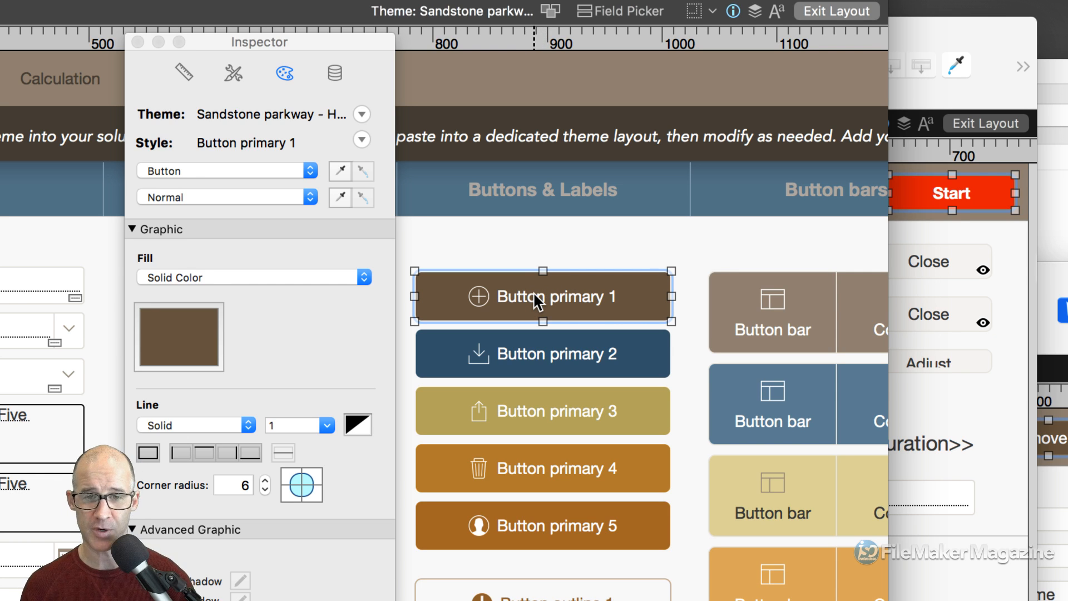
key(super+shift+b)
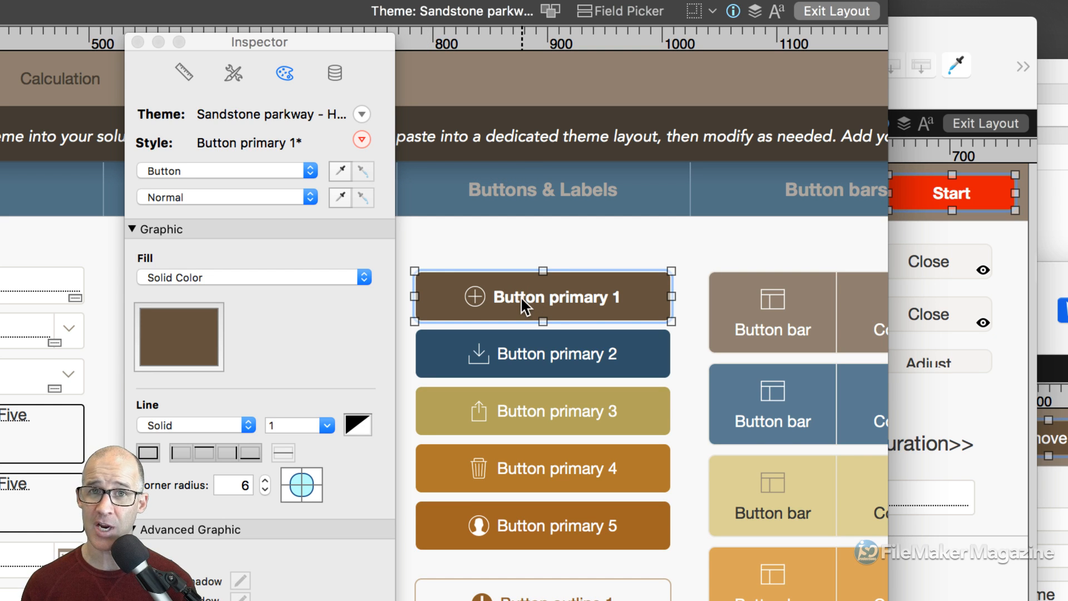
Compare with the Time layout's Start button, and save the Theme layout sample's bold change to the Button primary 1 style
click(941, 42)
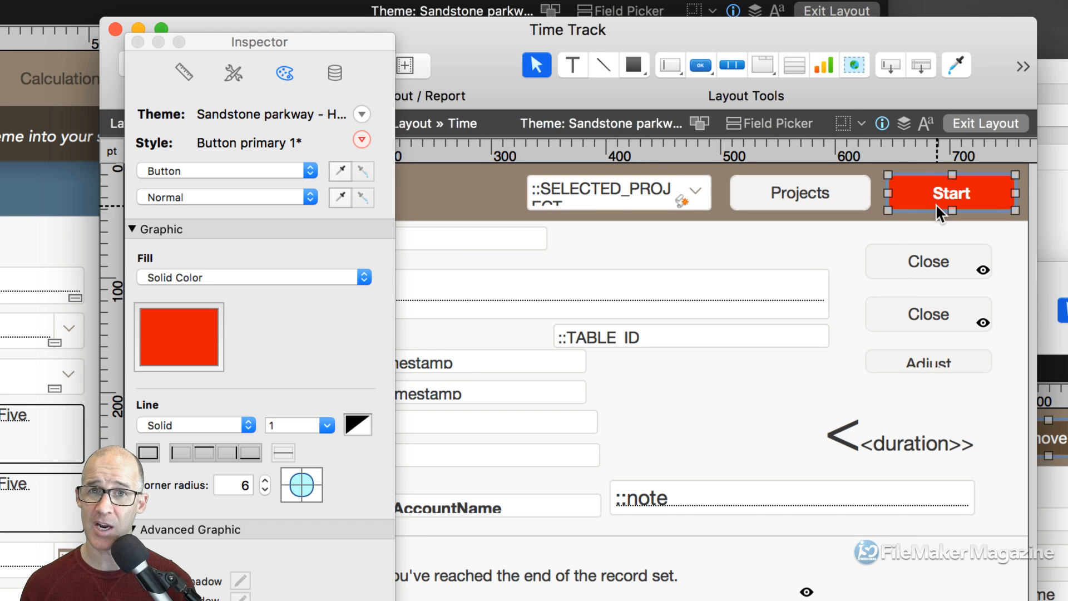
click(77, 107)
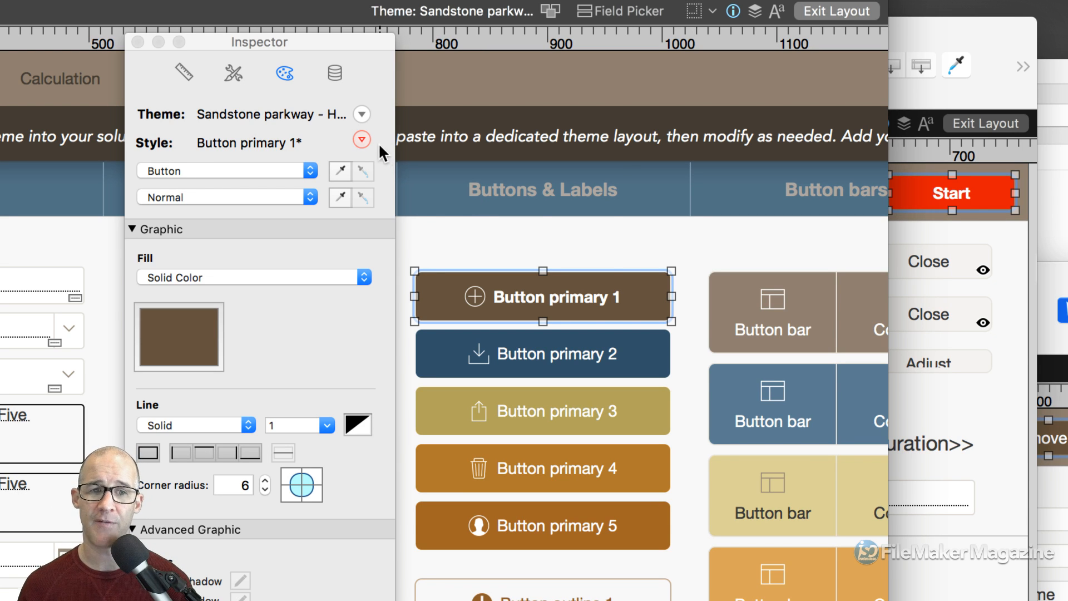
click(362, 140)
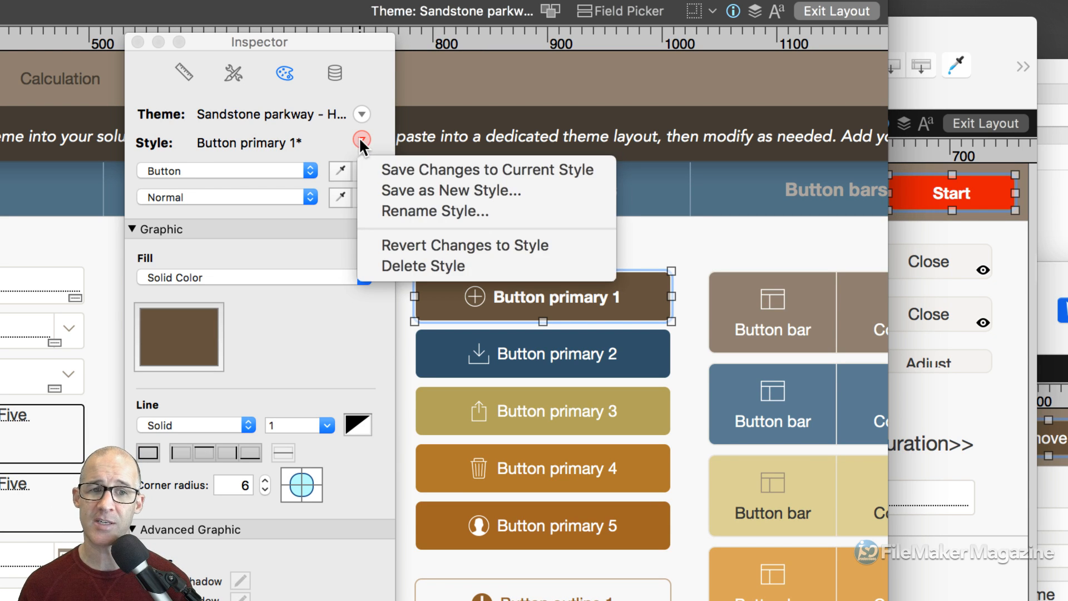
click(523, 171)
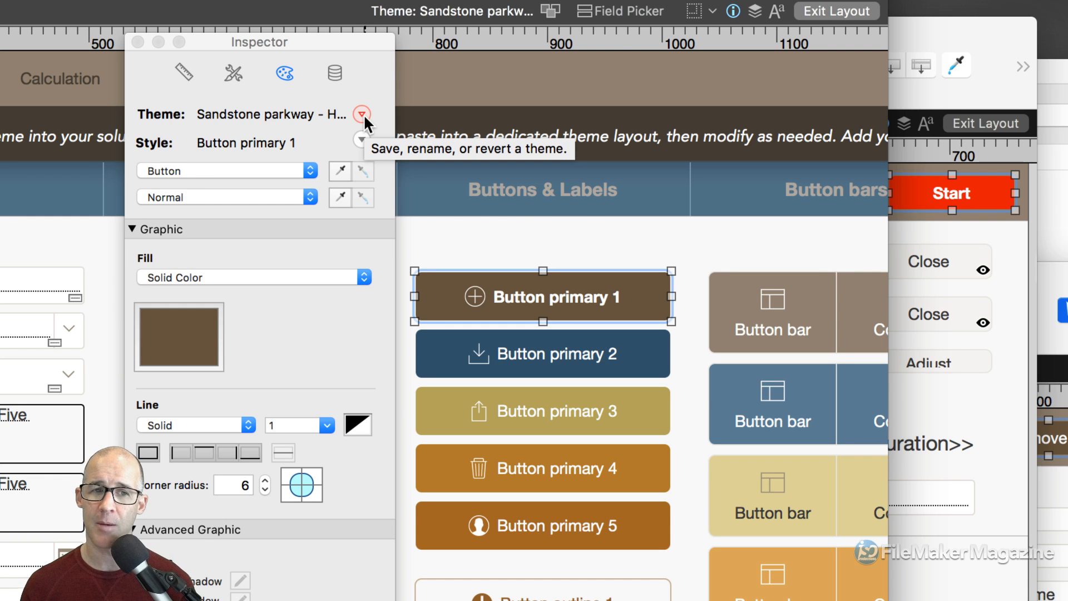
Move the Users layout window so its Remove all button is fully visible, and save the bold style change to the theme
click(362, 114)
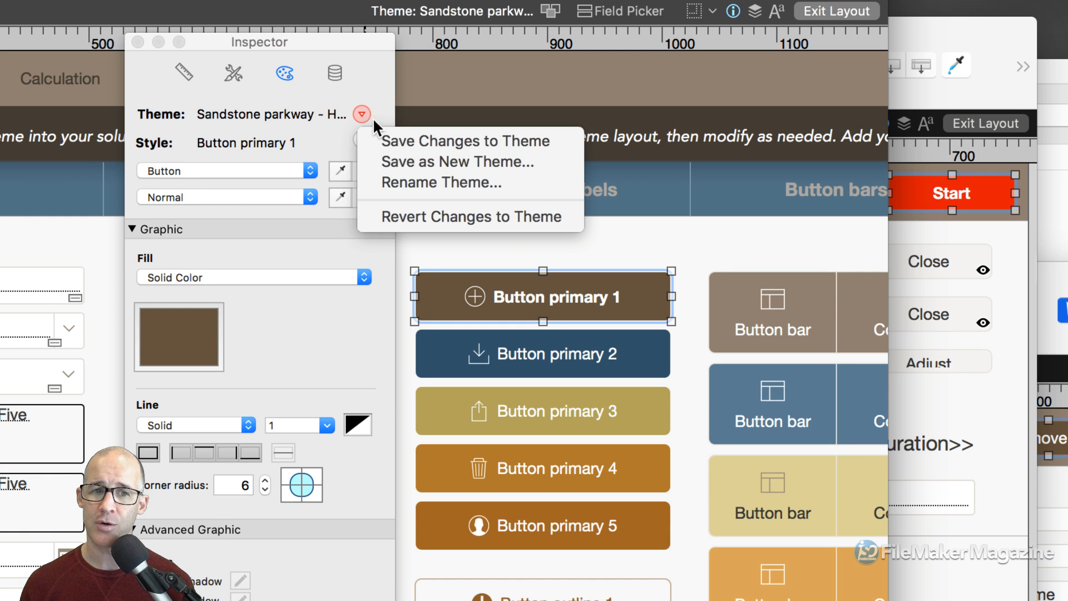
click(396, 141)
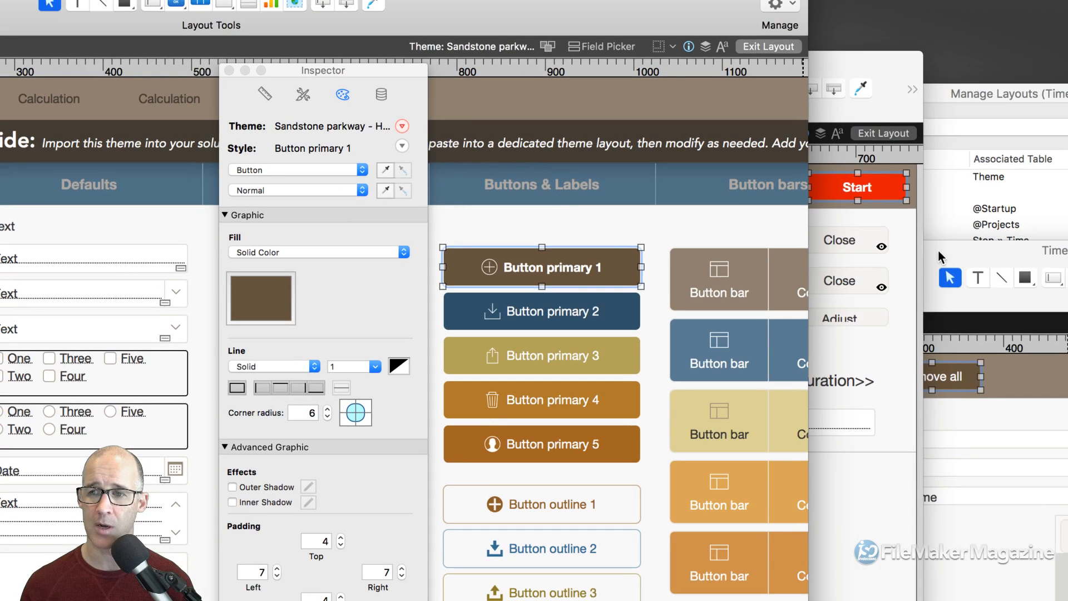
drag(994, 263, 1045, 195)
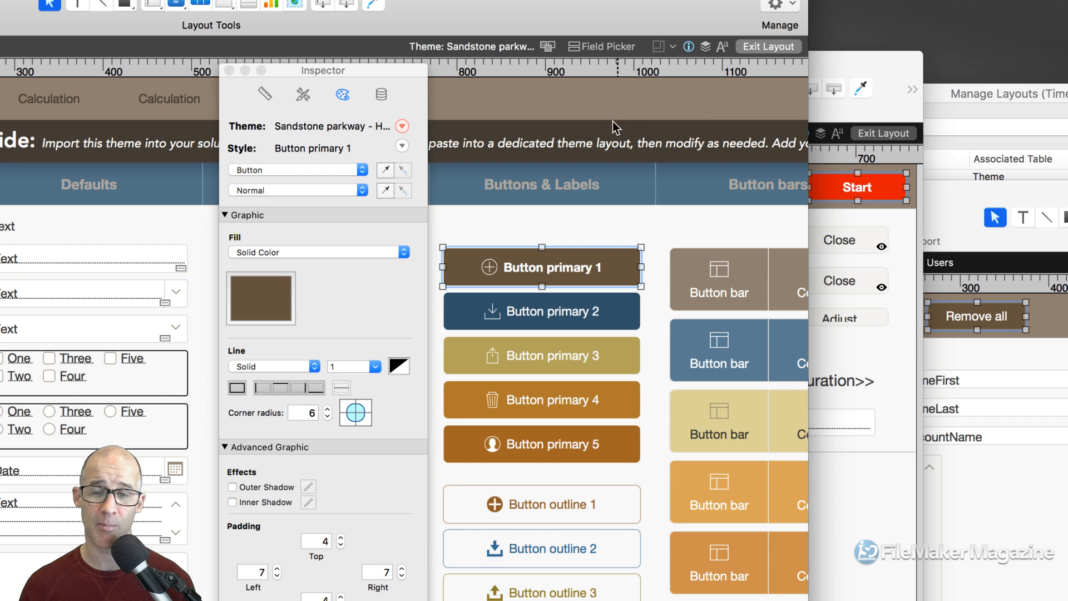
click(402, 125)
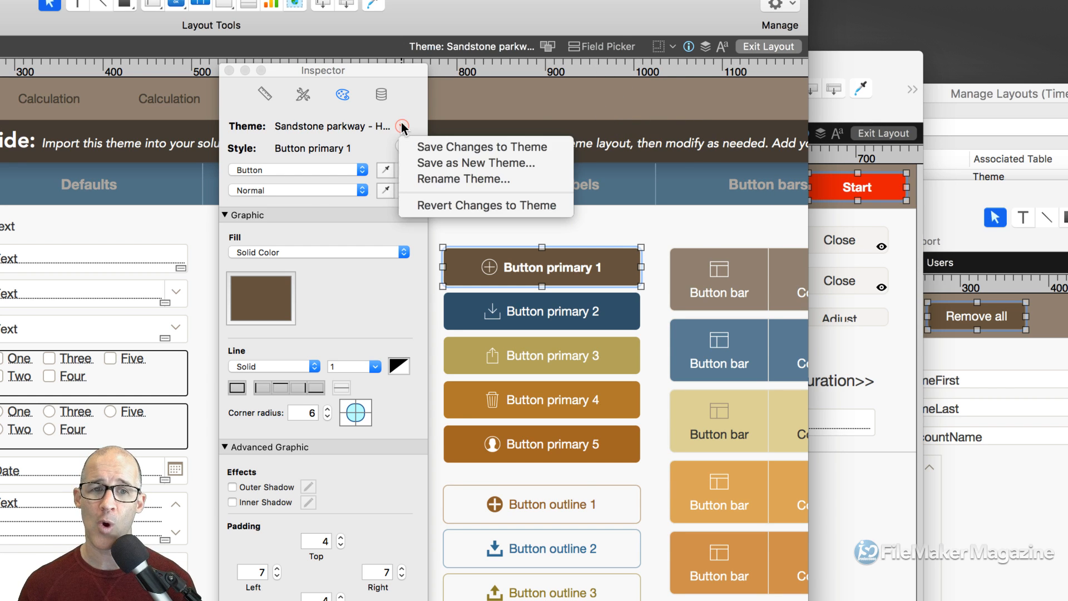
click(550, 148)
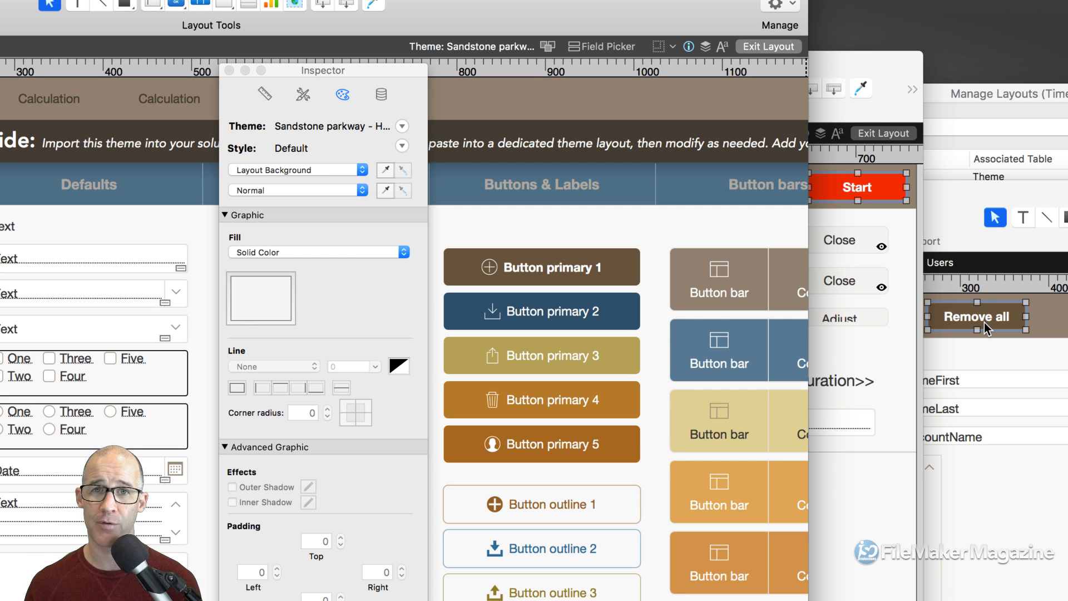
Save the Start button's red fill to its style and the theme, and compare the matching buttons on the Theme, Time and Users layouts
click(860, 192)
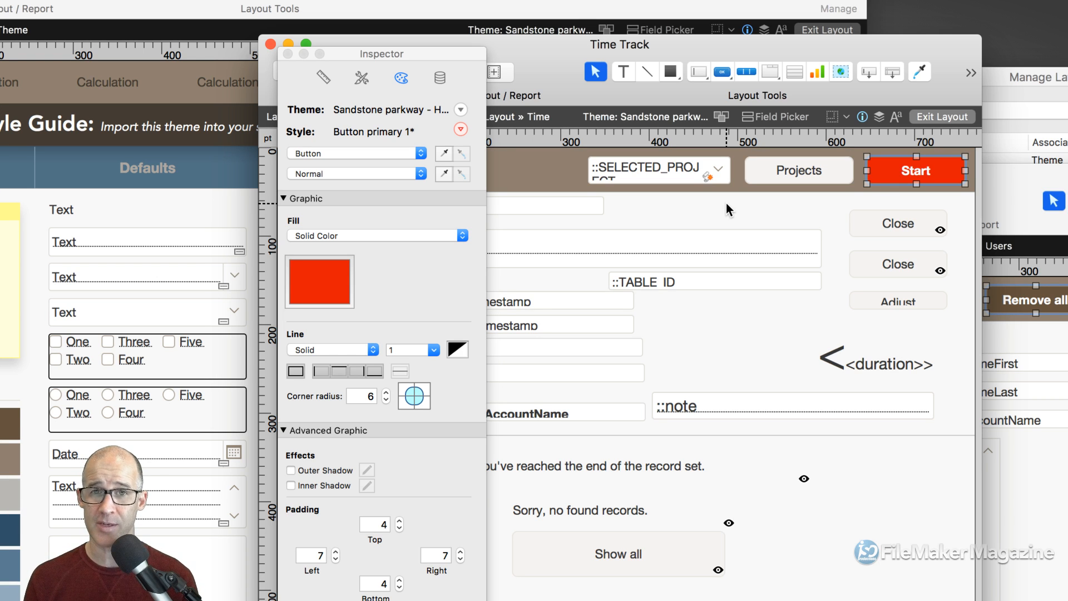
click(460, 130)
click(486, 152)
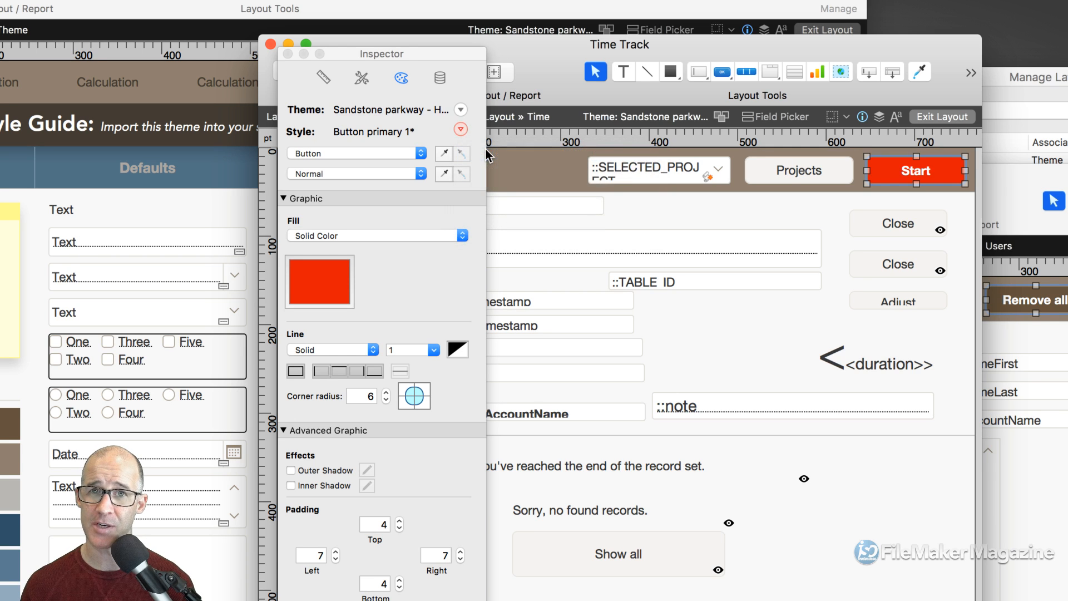
click(462, 108)
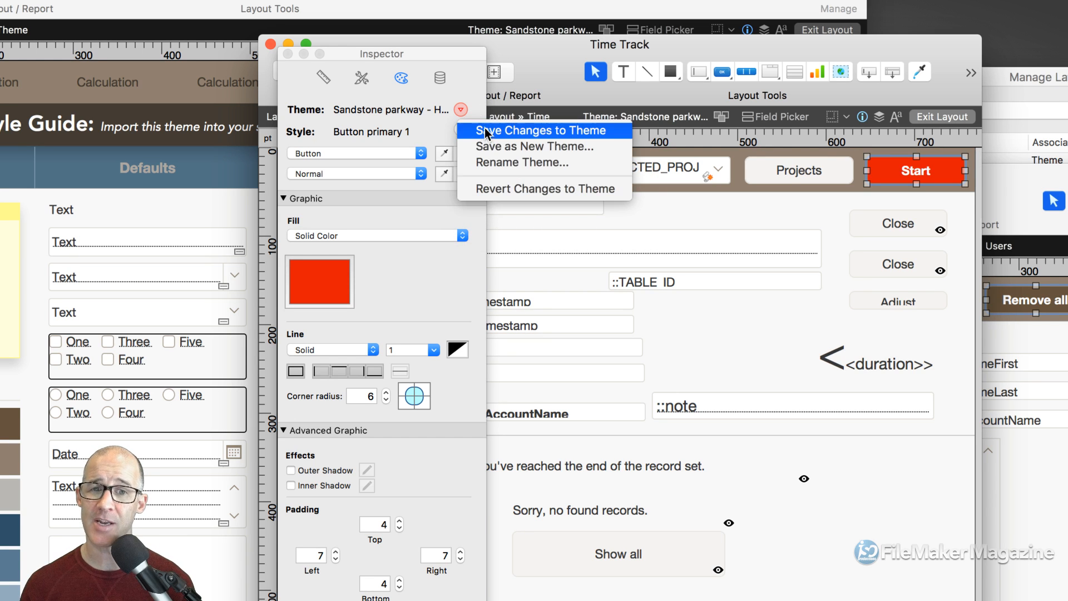
click(486, 128)
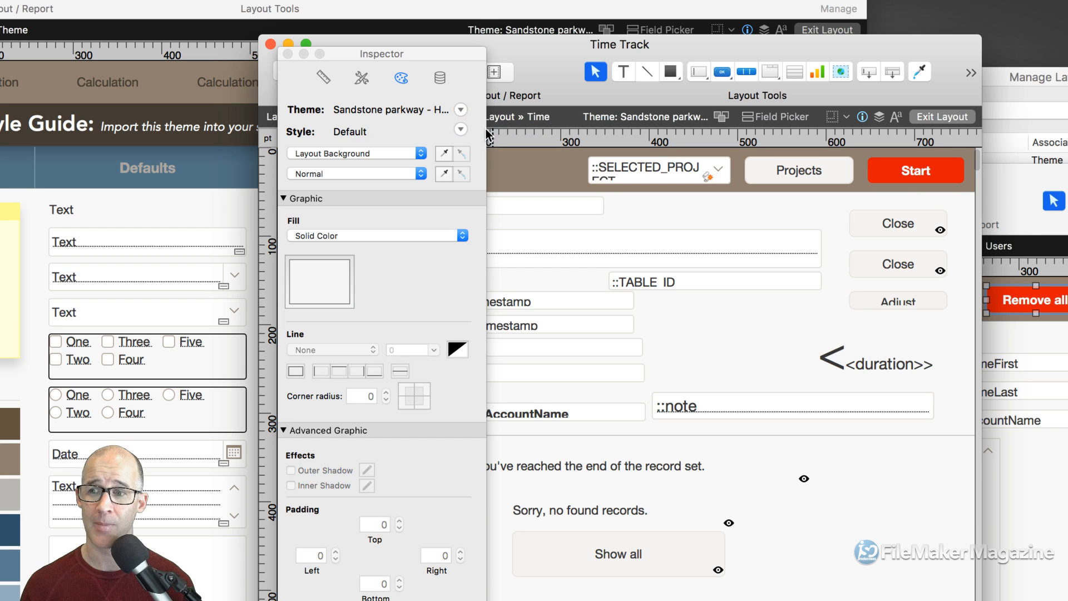
click(585, 16)
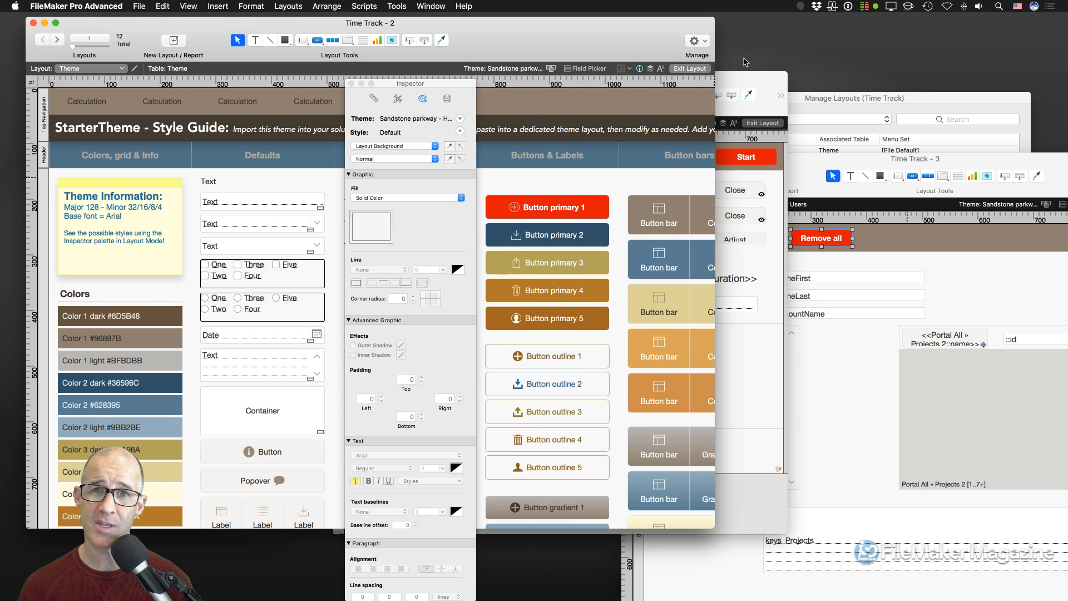
click(743, 84)
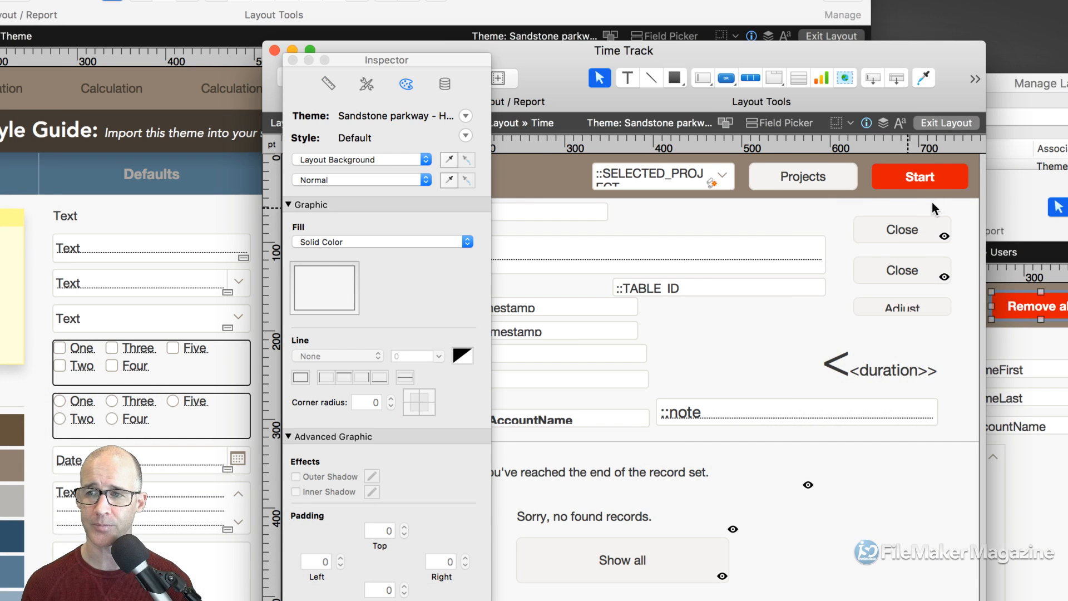
click(1001, 191)
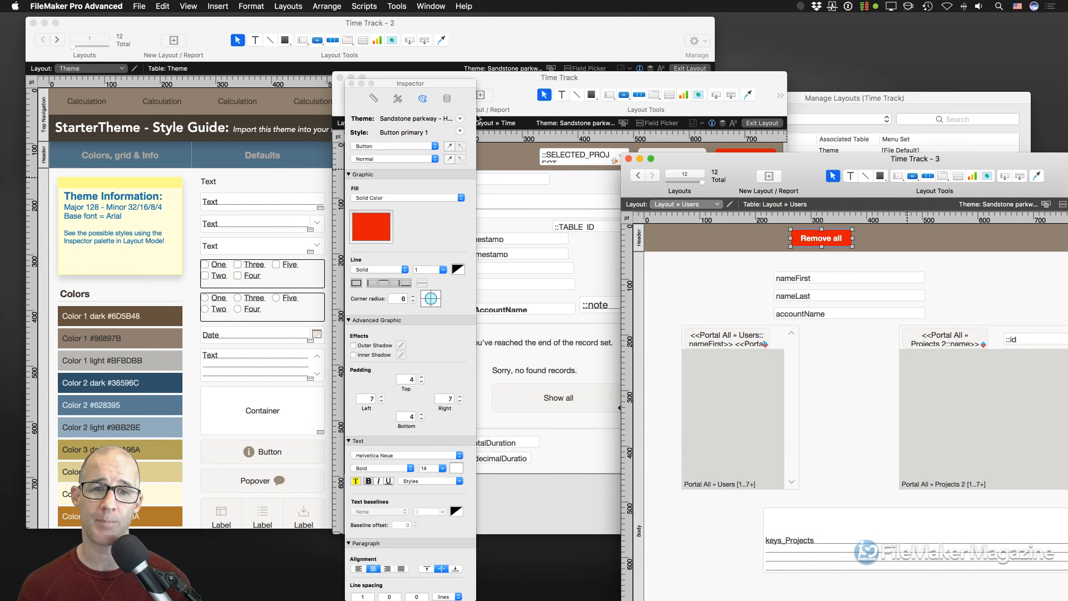
Fill the Theme layout's Button primary 1 sample with the medium brown Color 1 from the theme palette
click(516, 28)
drag(450, 83, 407, 83)
click(545, 207)
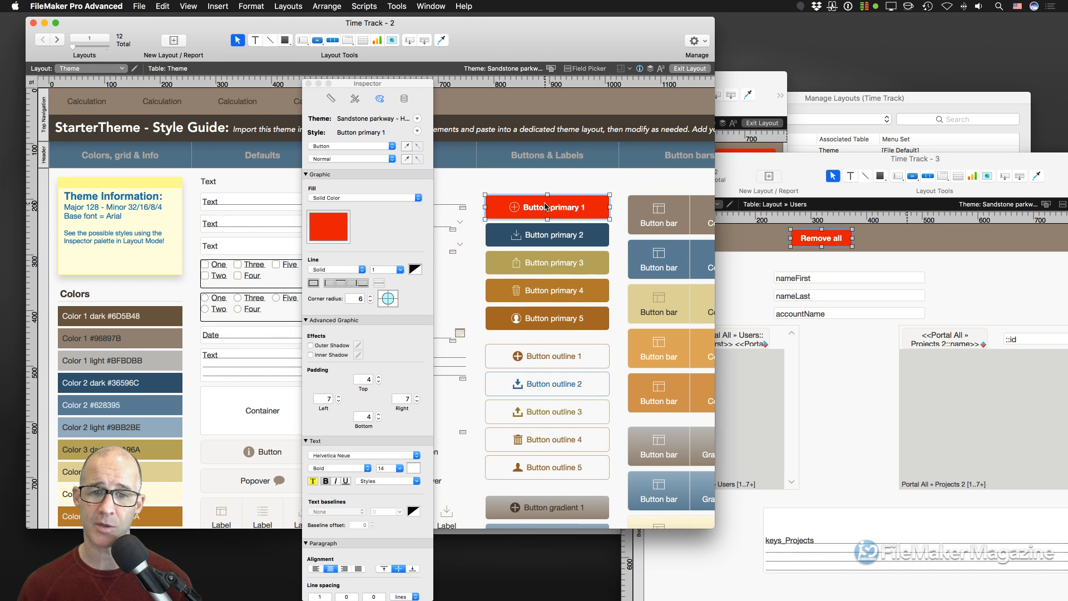
click(328, 228)
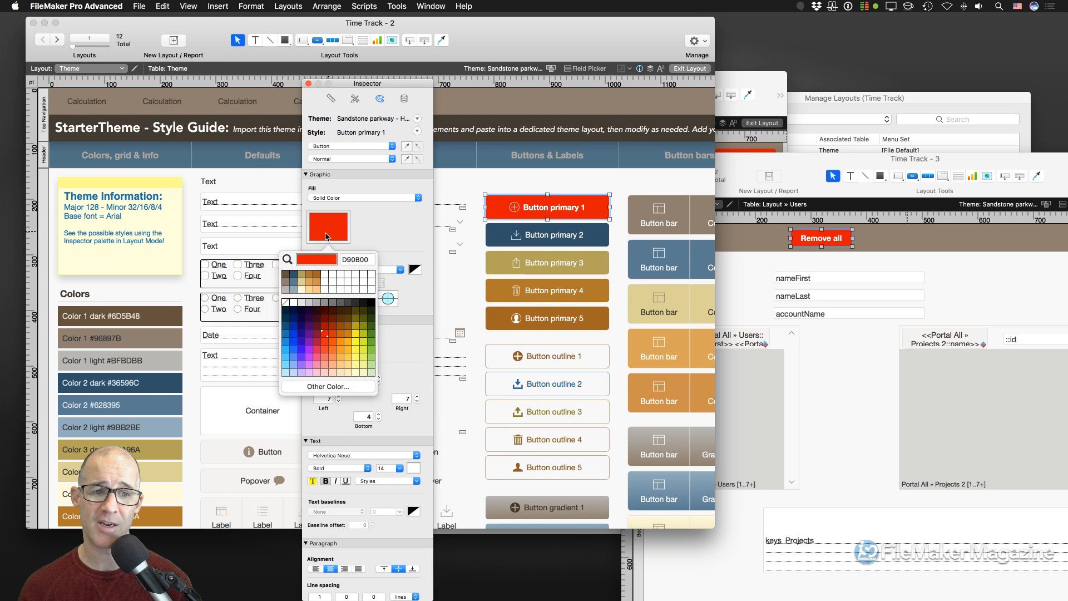
click(285, 274)
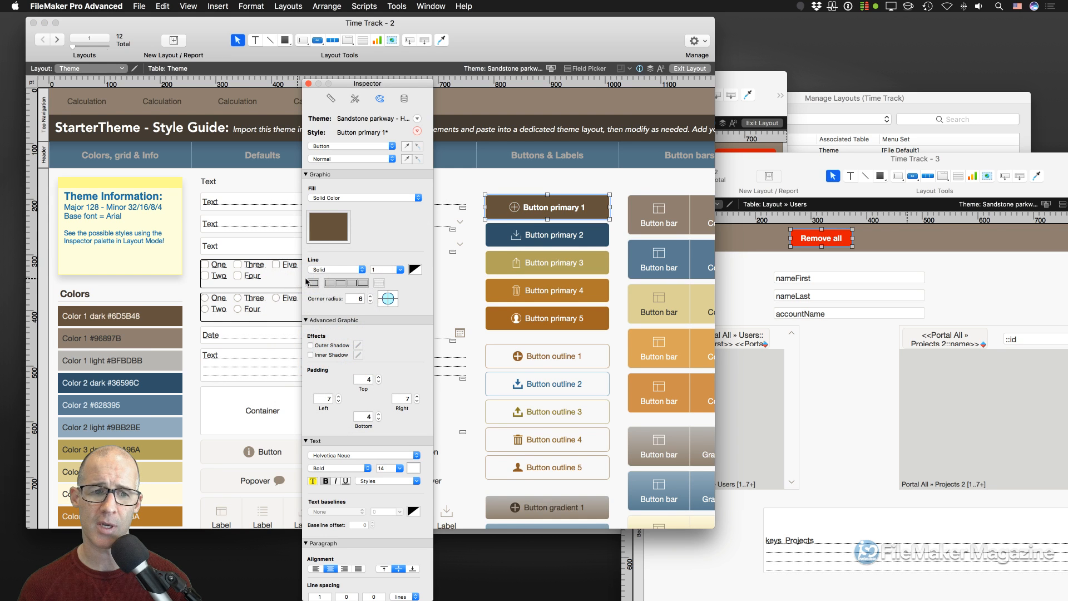
click(328, 232)
click(286, 288)
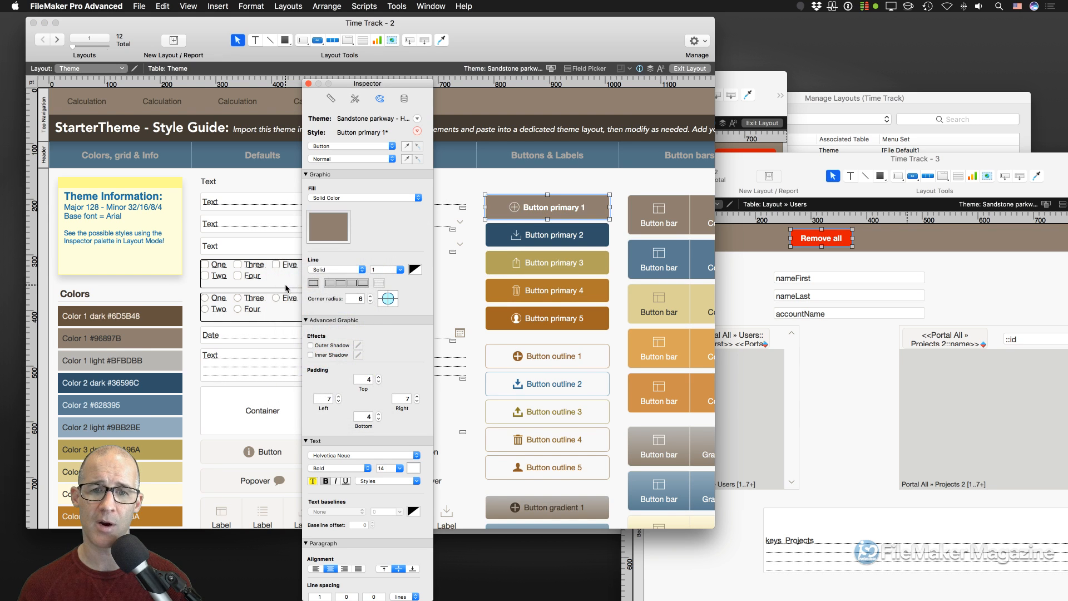
Check the sample button's Hover and Pressed states, return to Normal, and save its brown fill to the Button primary 1 style
click(354, 158)
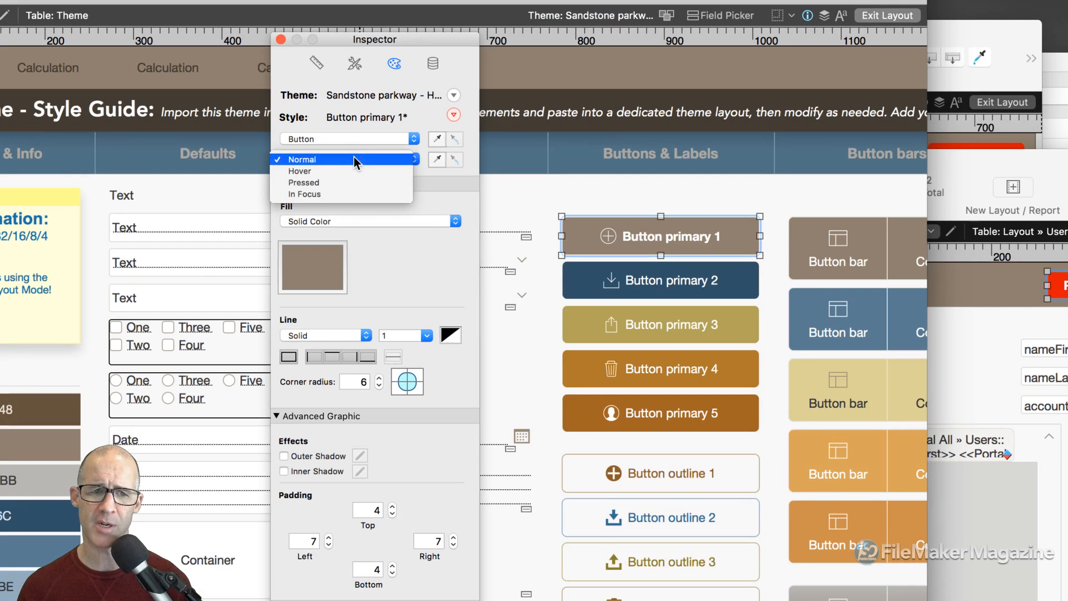
click(356, 170)
click(359, 159)
click(359, 167)
click(358, 158)
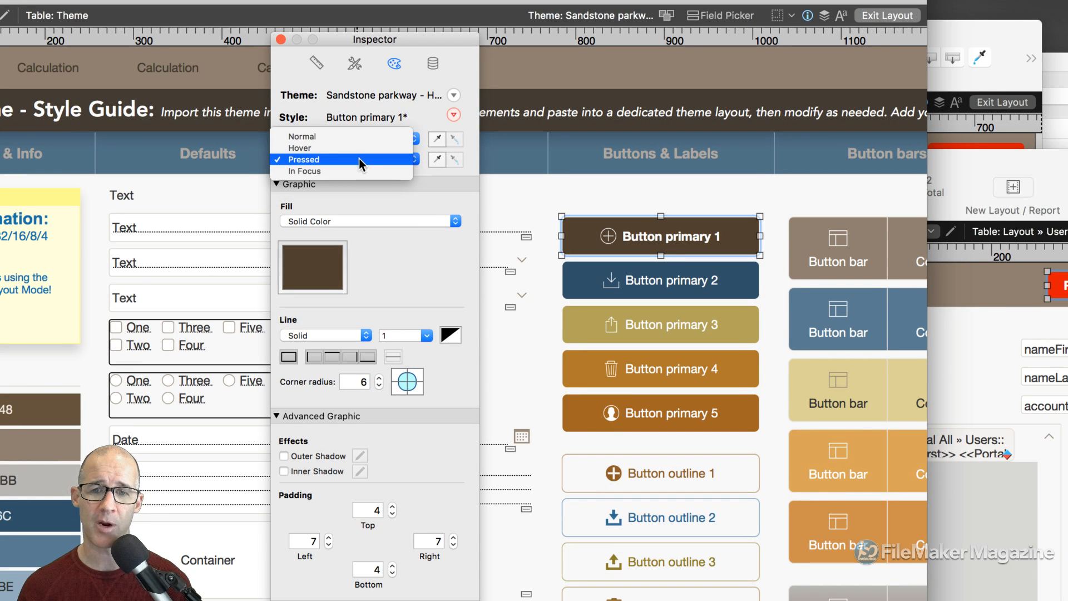
click(365, 139)
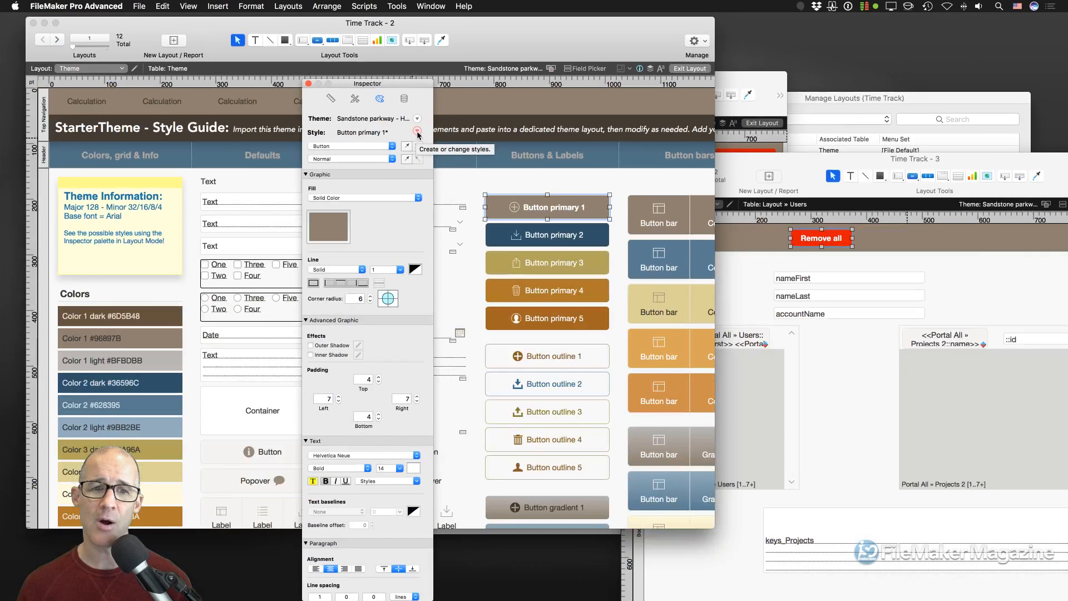
click(418, 135)
click(435, 144)
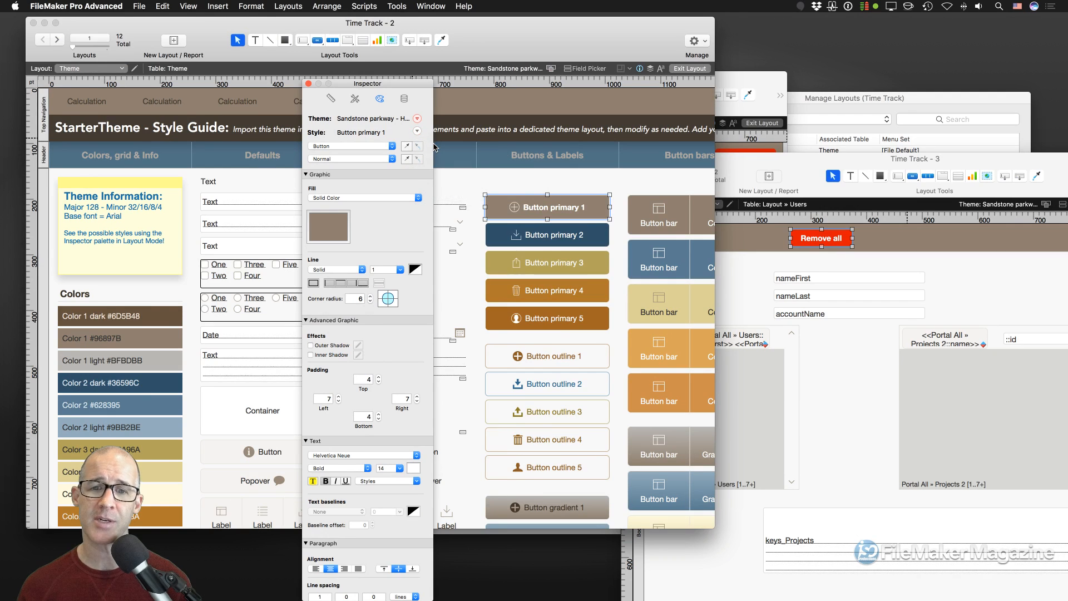
Save the Button primary 1 change to the theme and move the Users layout window clear of the Time layout's Start button
click(416, 119)
click(433, 134)
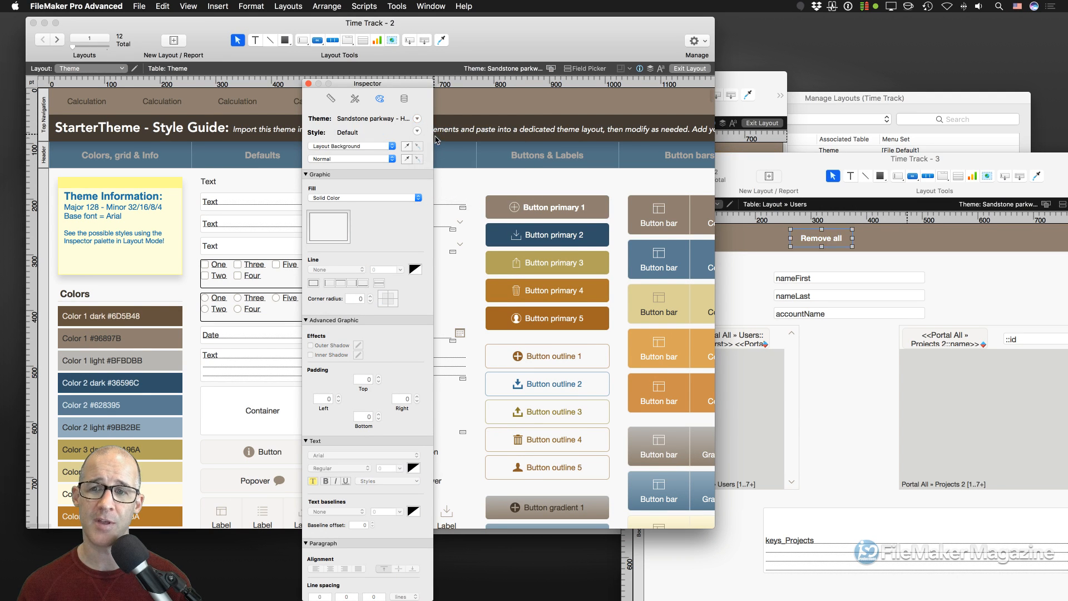
drag(793, 172, 831, 222)
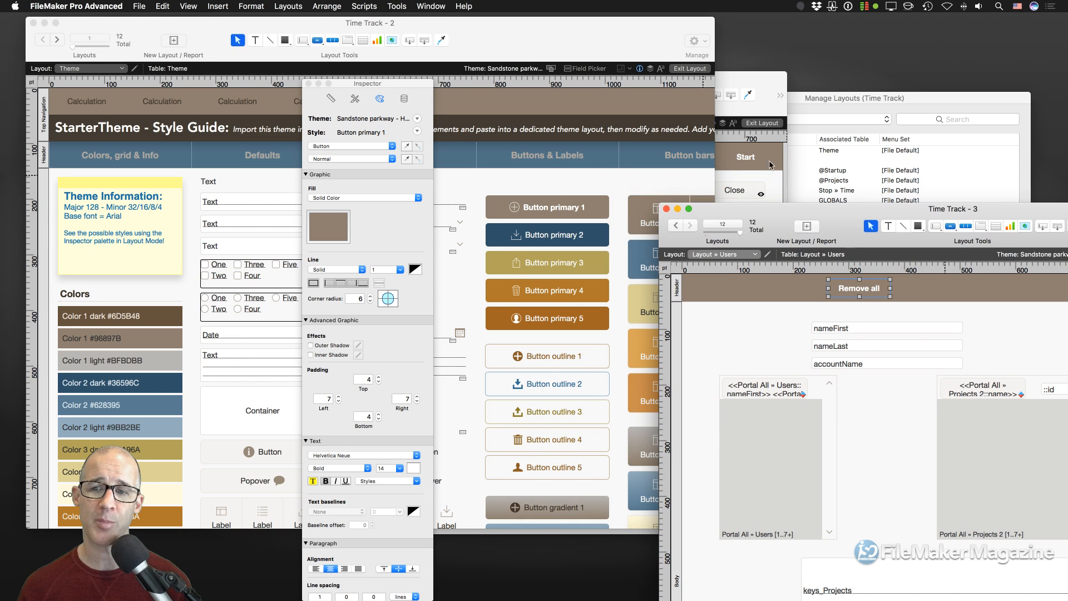
Fill the Theme layout's Button primary 1 sample with Color 1 dark, and save the change to its style and the theme
click(523, 203)
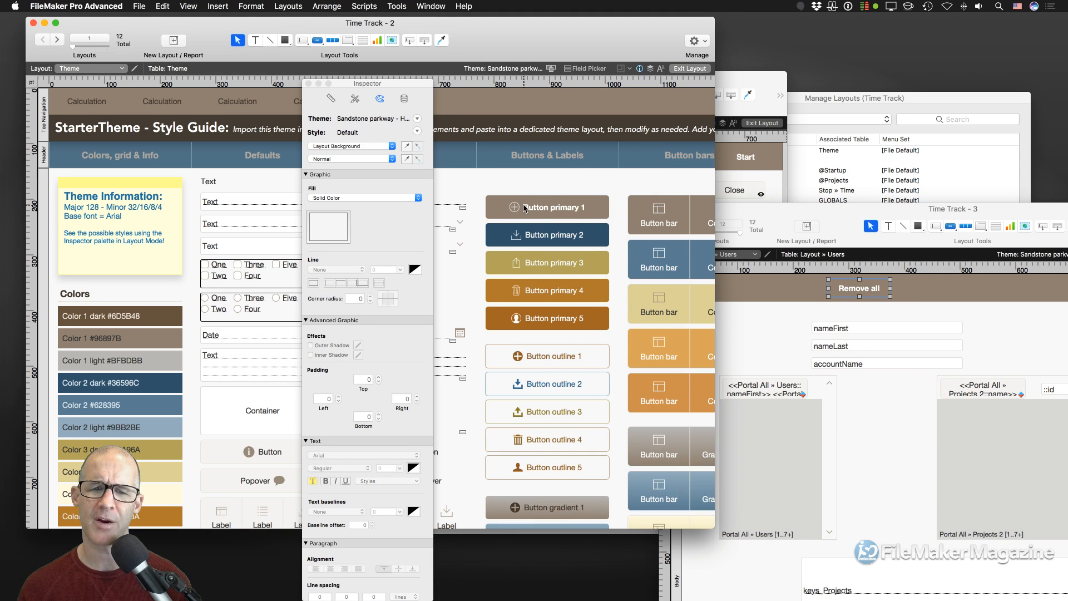
click(592, 213)
click(328, 228)
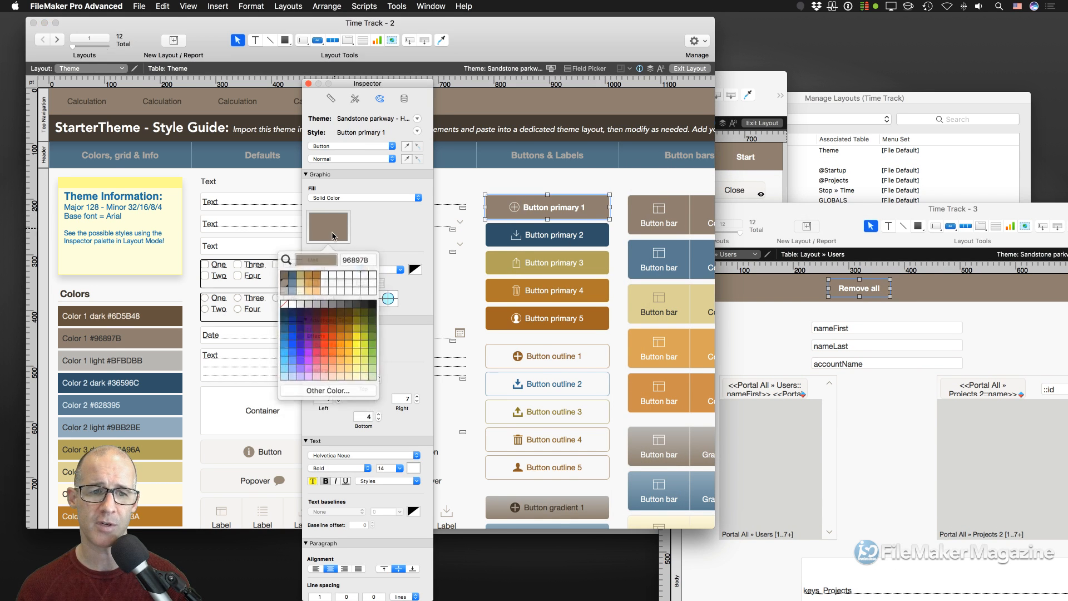
click(287, 275)
click(417, 131)
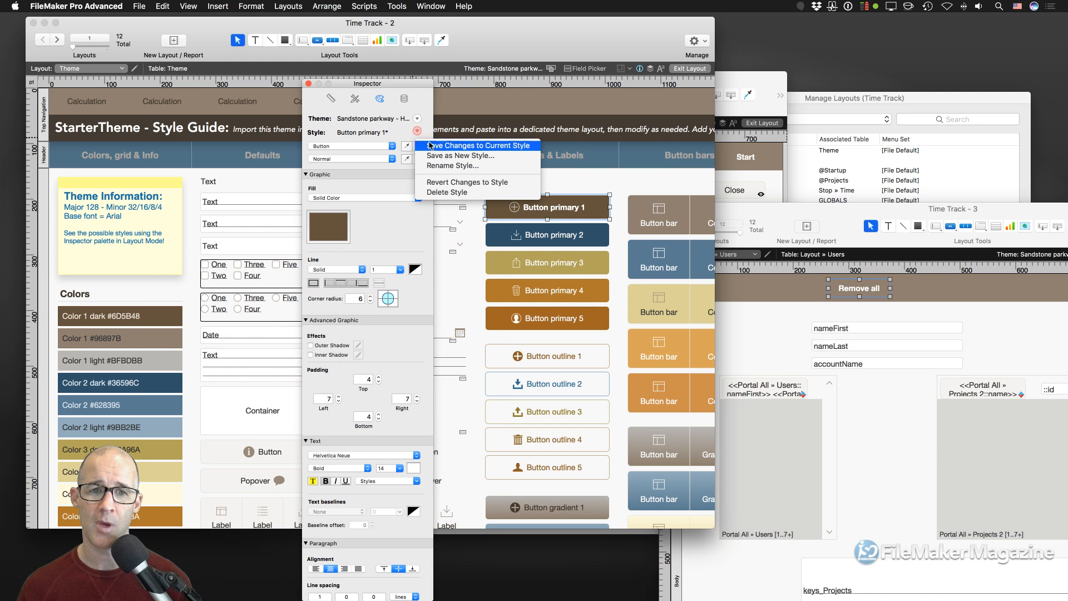
click(431, 144)
click(417, 118)
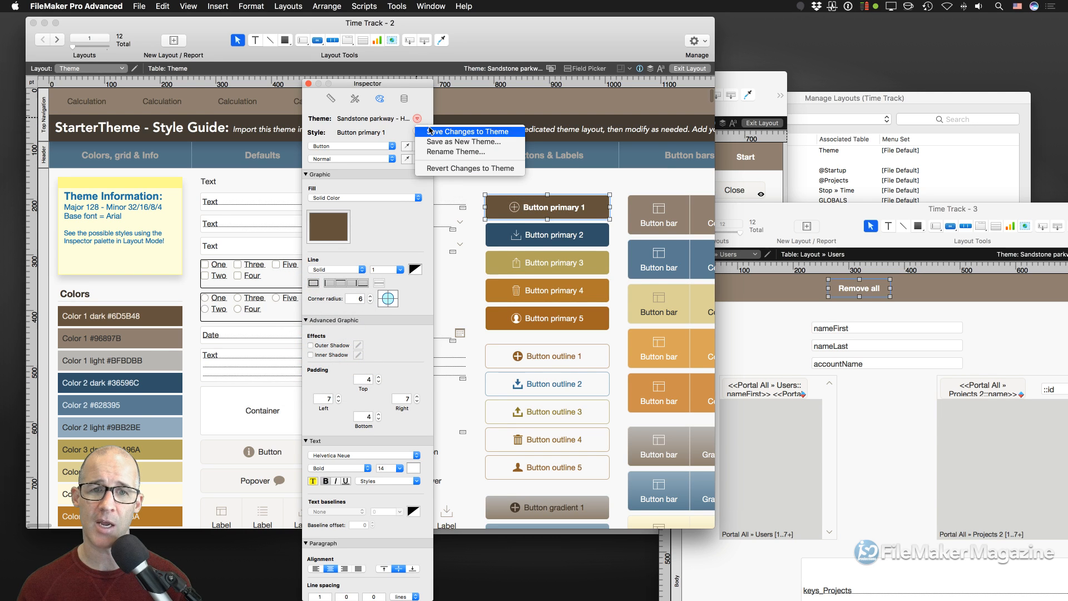
click(432, 134)
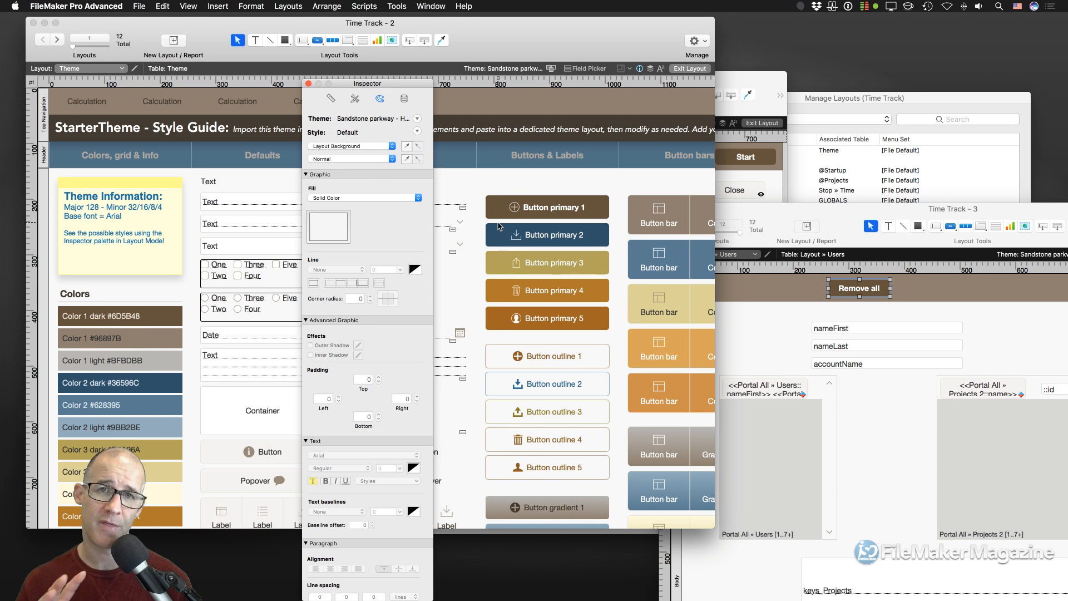
Bring the Time layout window into view, examine its records and duration display in Browse mode, and return to Layout mode
drag(728, 78, 763, 58)
drag(426, 86, 359, 66)
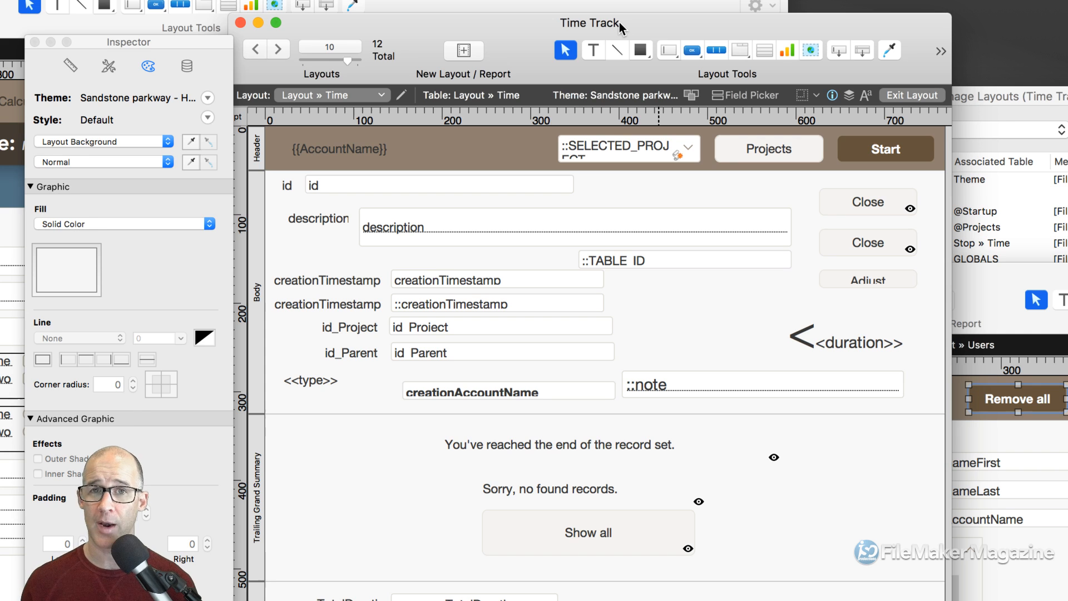
key(super+b)
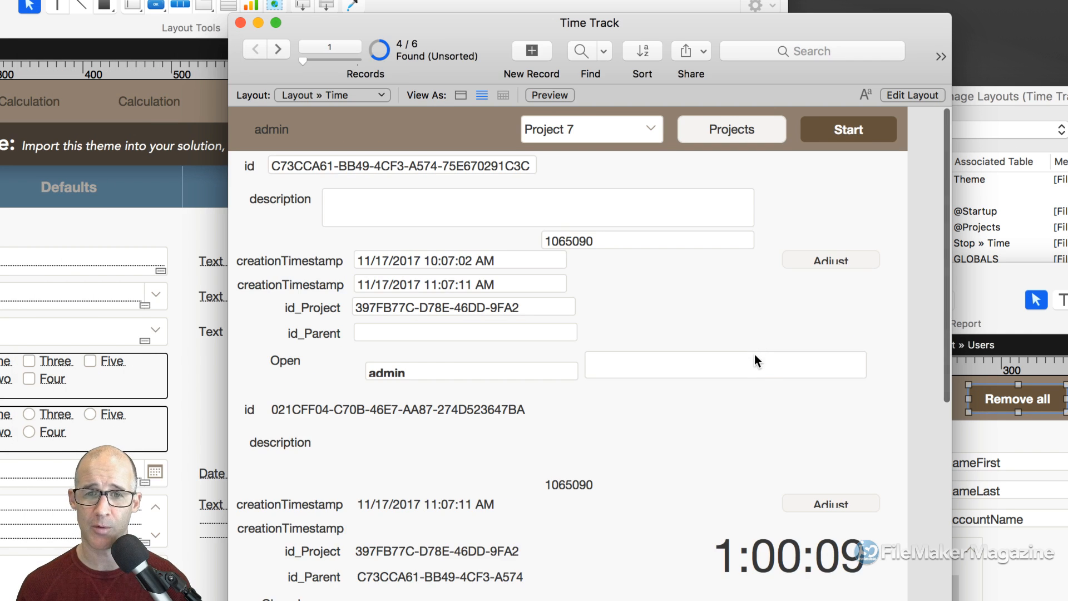
scroll(764, 382, down, 5)
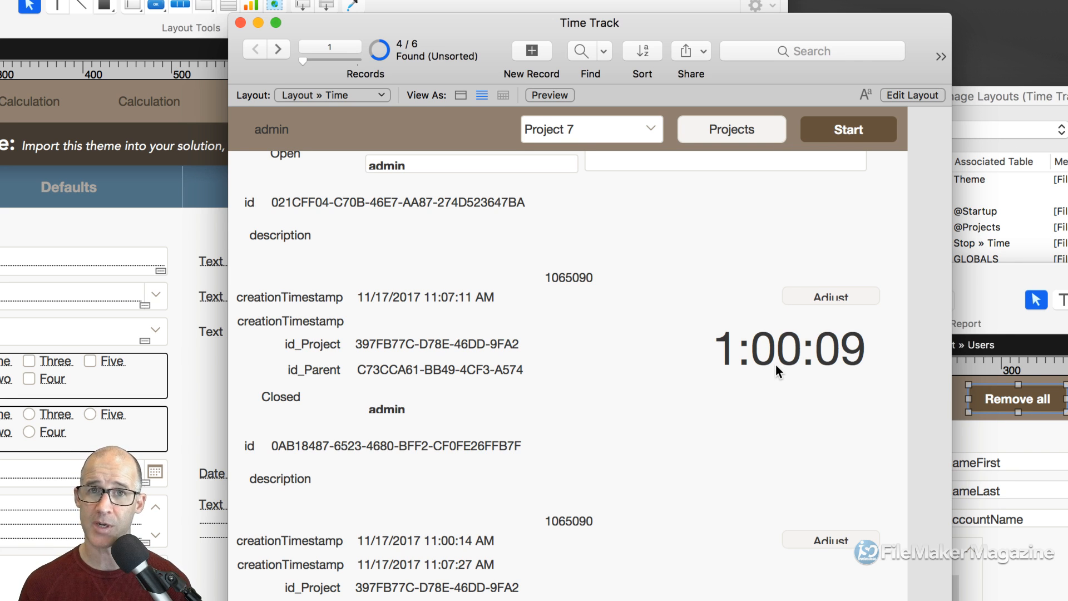
key(super+l)
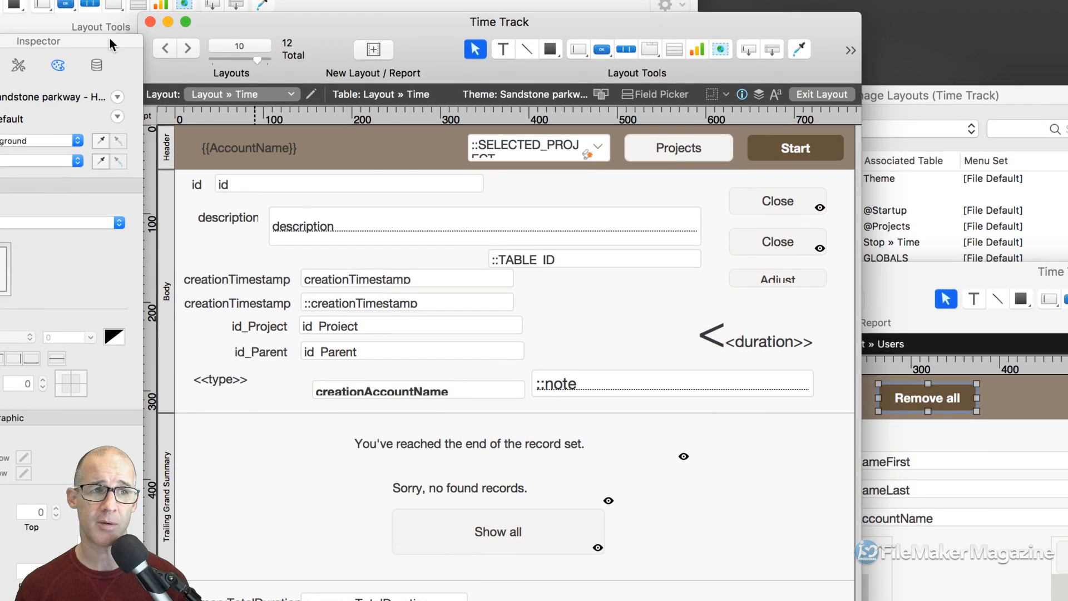
Select the duration merge text on the Time layout and examine its content and the theme's available text styles
drag(109, 38, 483, 42)
click(743, 347)
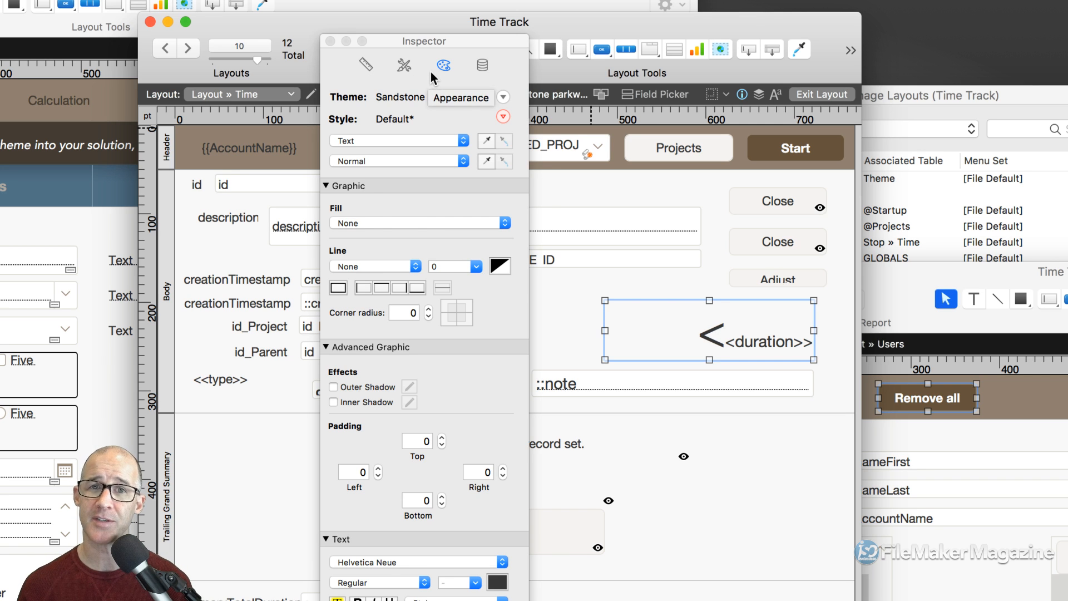
click(407, 71)
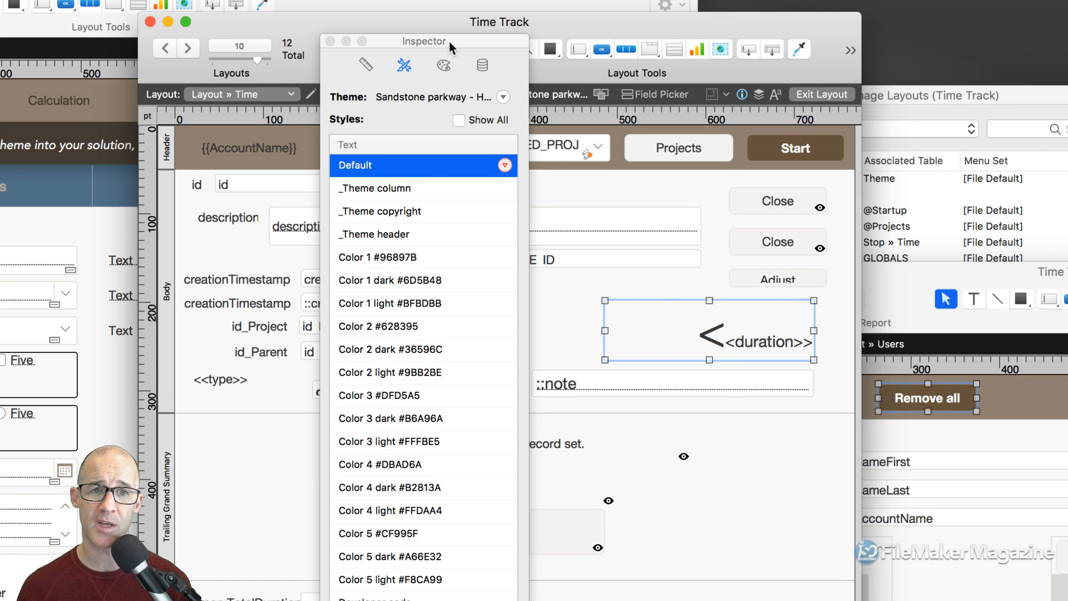
drag(450, 42, 399, 5)
scroll(373, 348, down, 10)
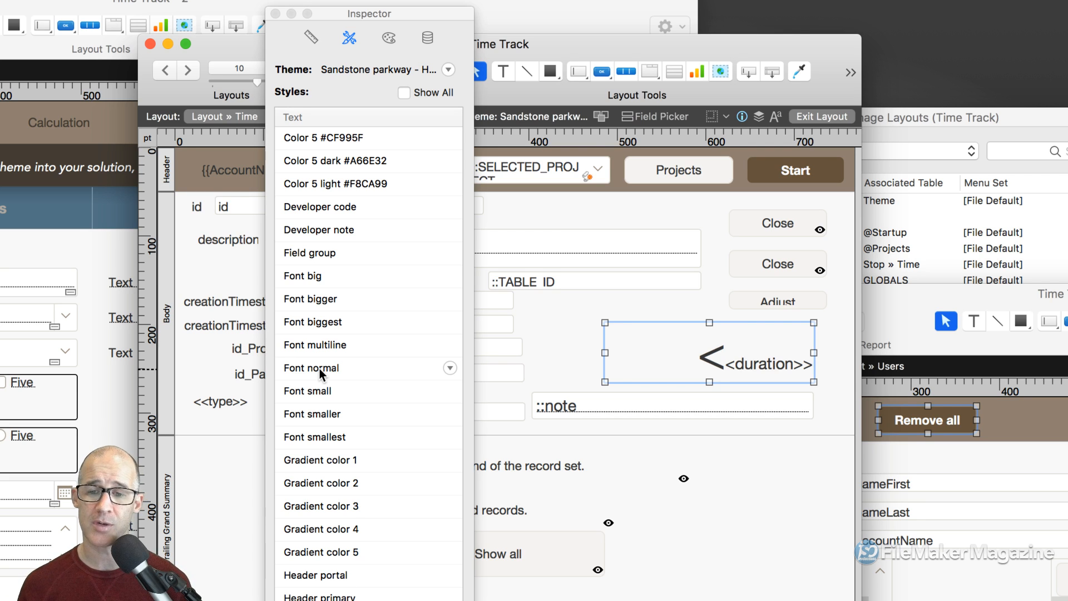
double_click(722, 359)
drag(723, 360, 706, 365)
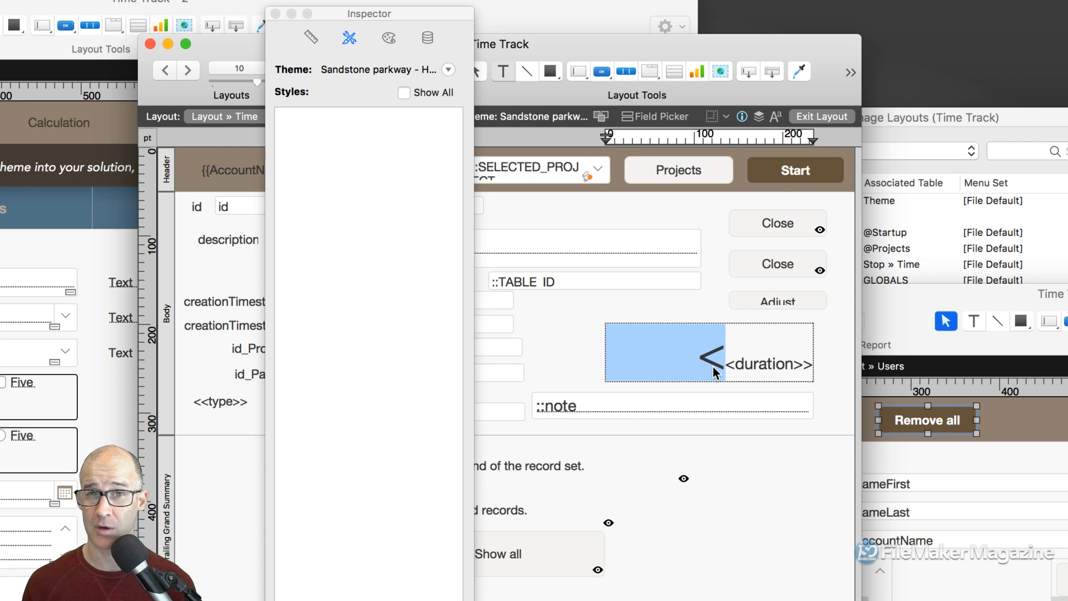
drag(714, 372, 819, 384)
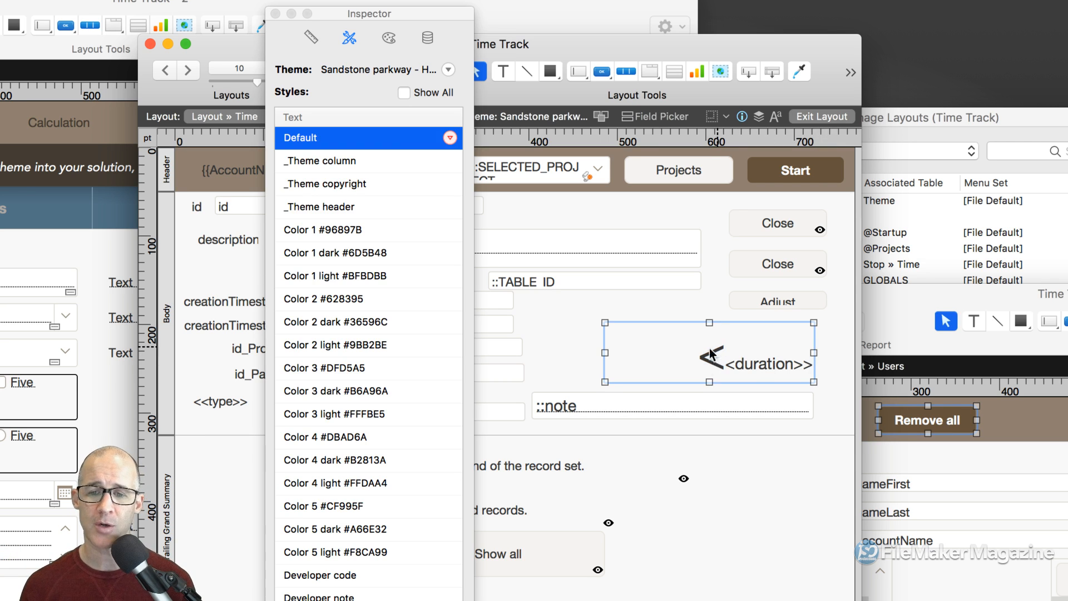
scroll(397, 306, down, 10)
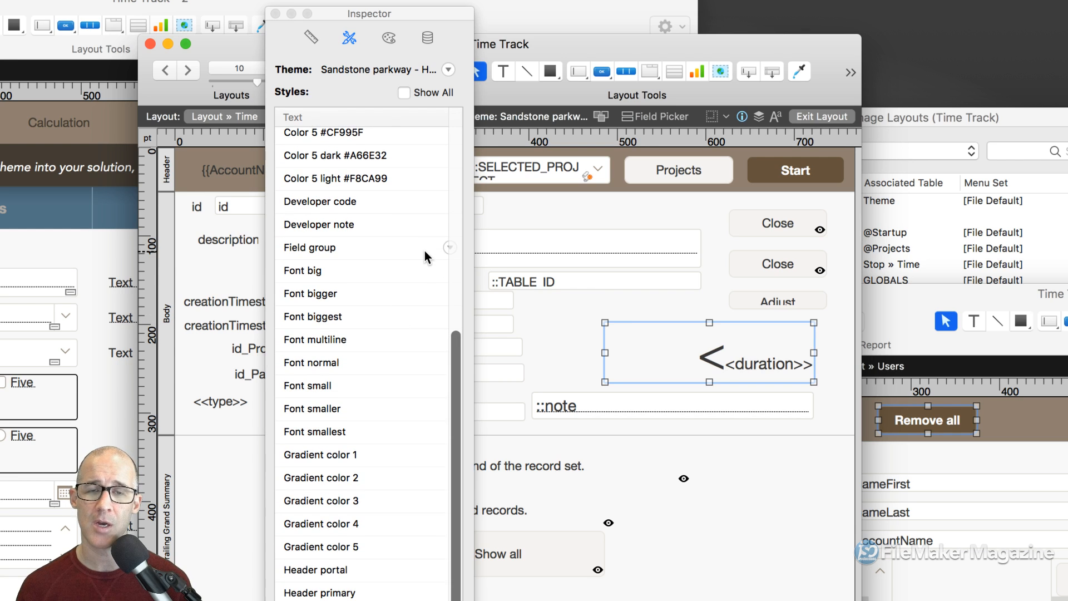
scroll(425, 250, up, 5)
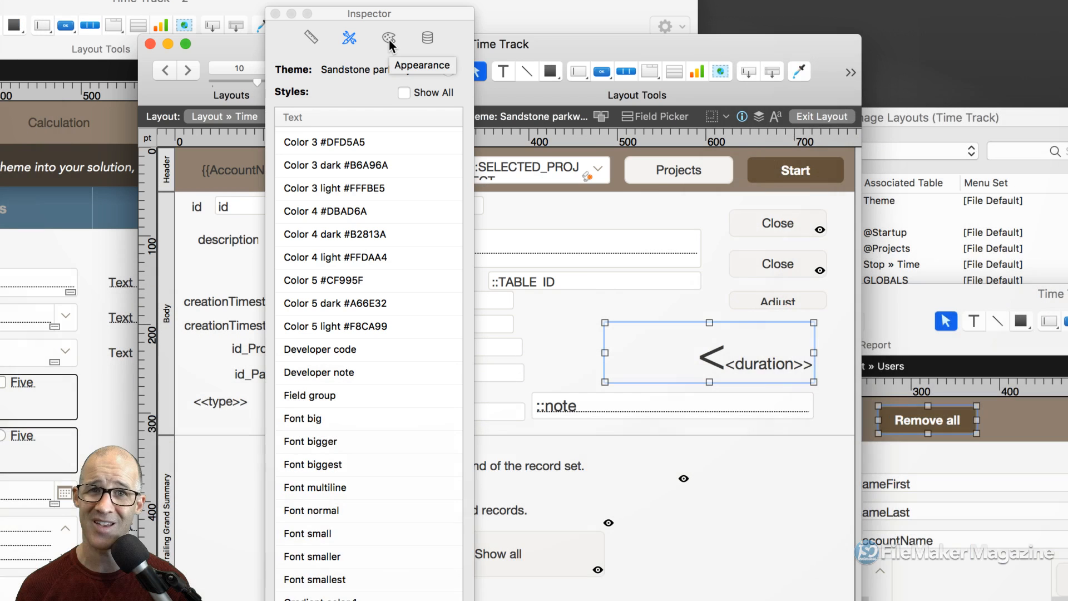
Try the Font big and Font bigger styles on the duration merge text, and apply Font biggest to it
click(389, 39)
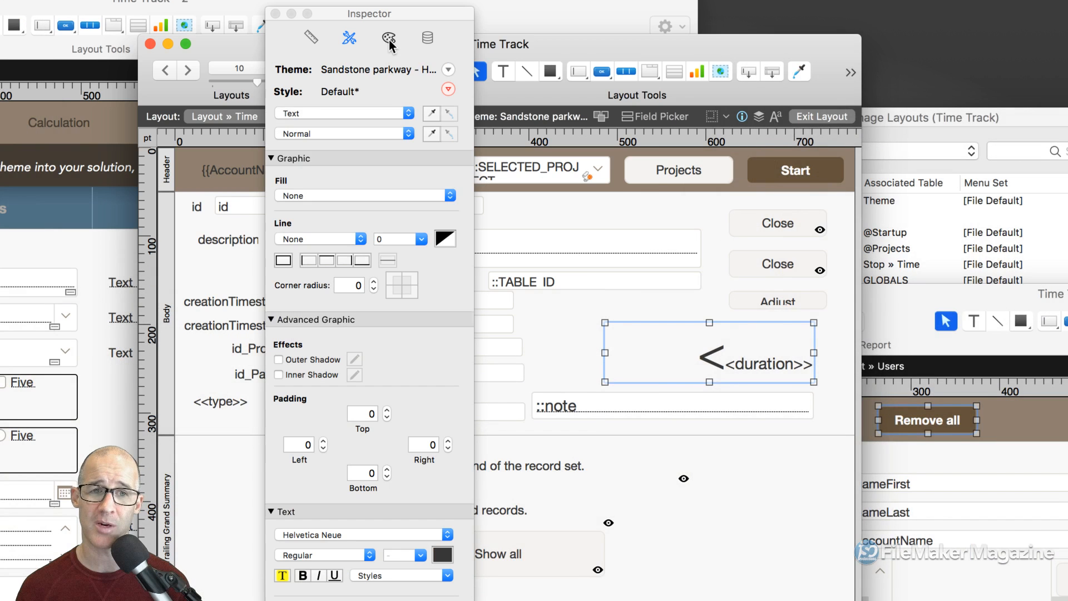
click(449, 90)
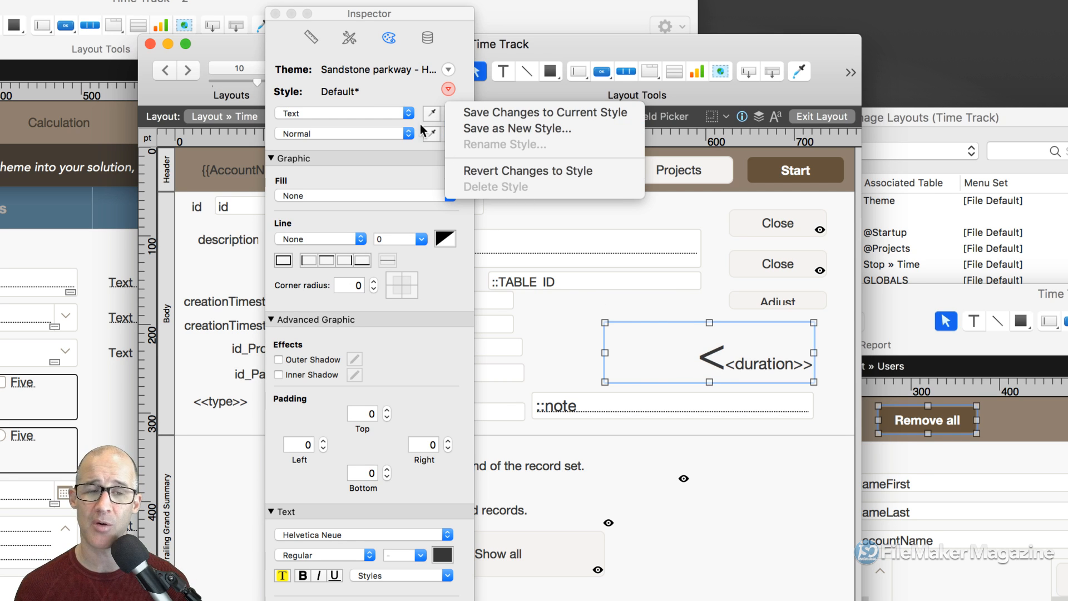
click(350, 40)
click(350, 39)
scroll(405, 315, down, 3)
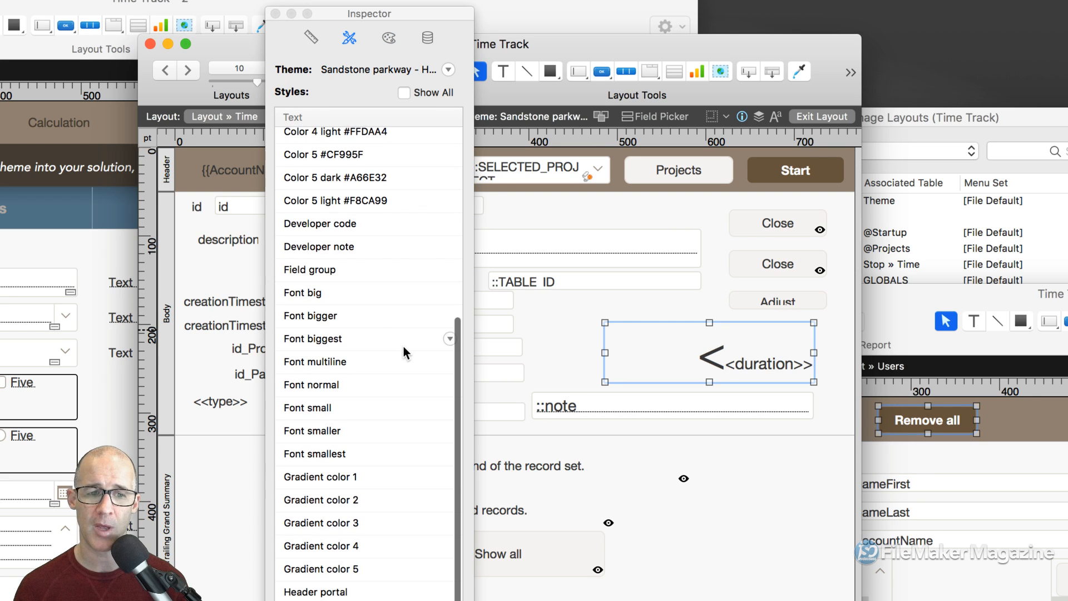
click(336, 291)
click(351, 316)
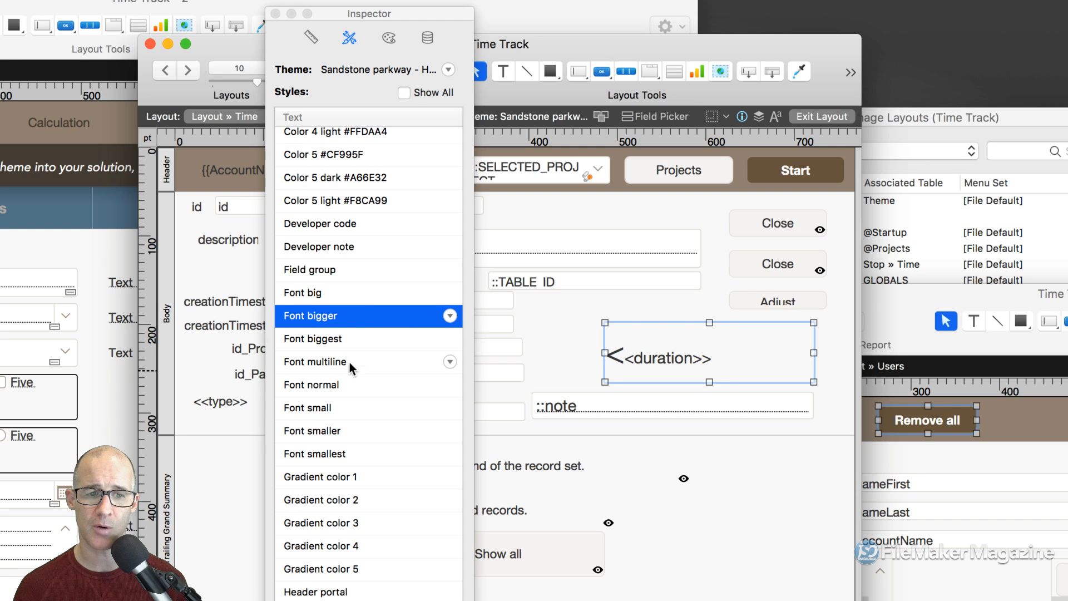
click(345, 339)
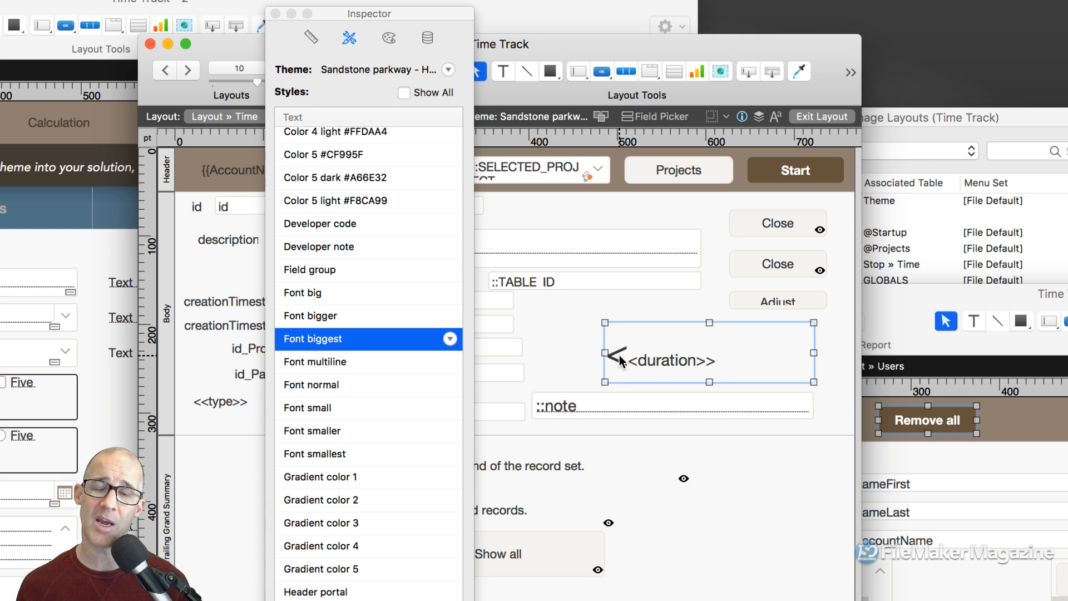
Right-align the duration merge text and make it bold
click(389, 42)
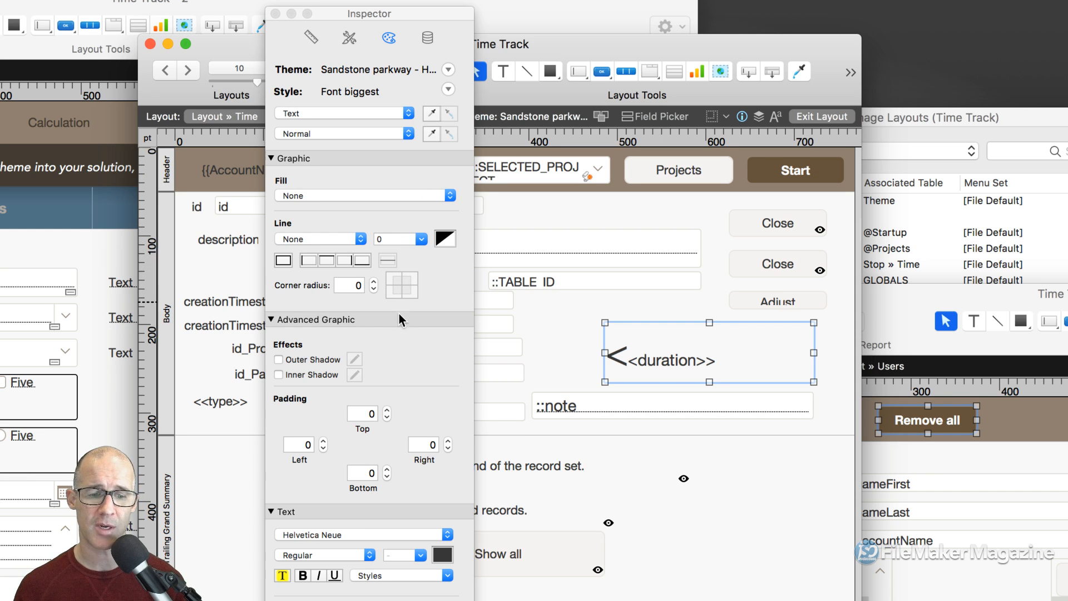
click(297, 319)
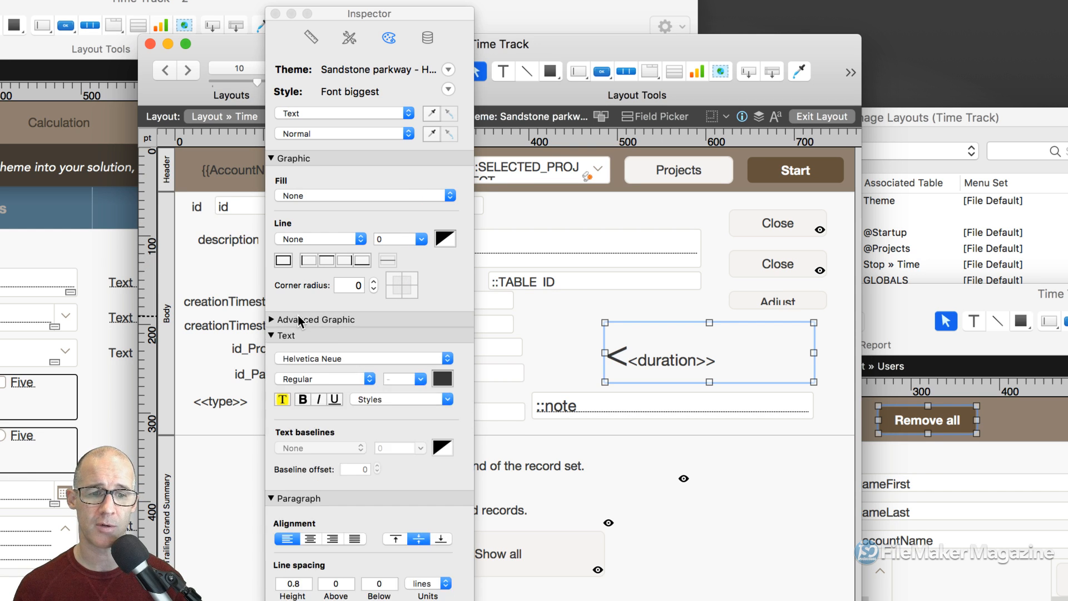
click(333, 539)
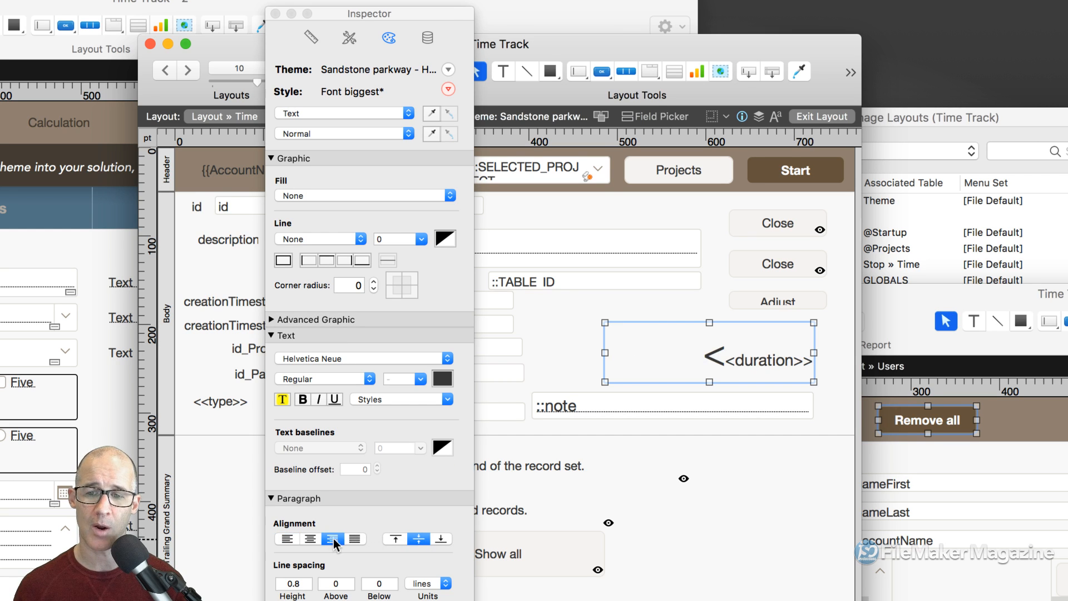
click(303, 400)
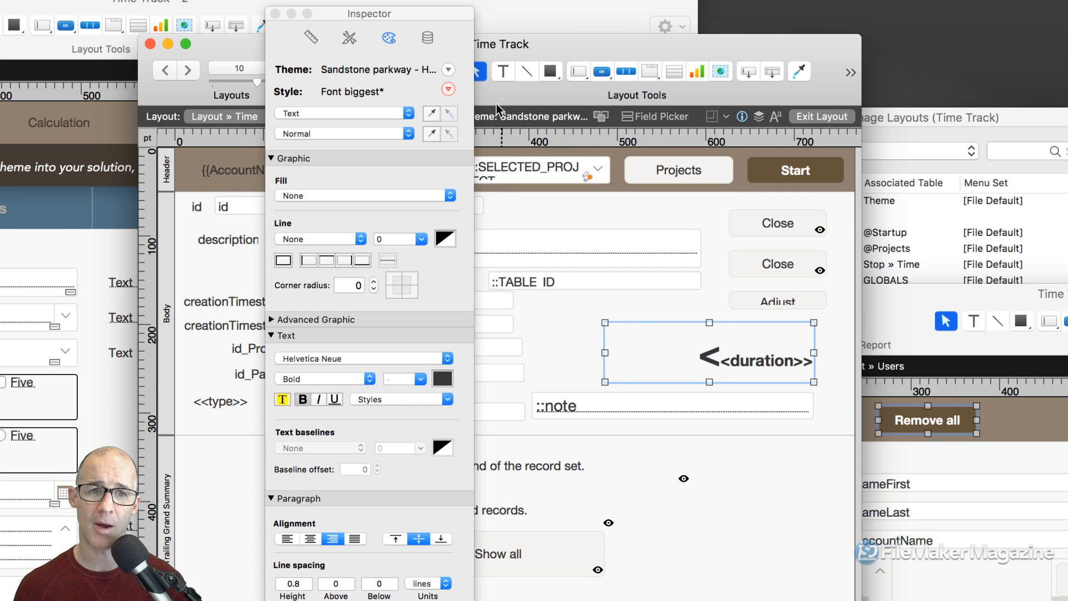
Start saving the duration merge text's modified Font biggest formatting as a new style
click(447, 92)
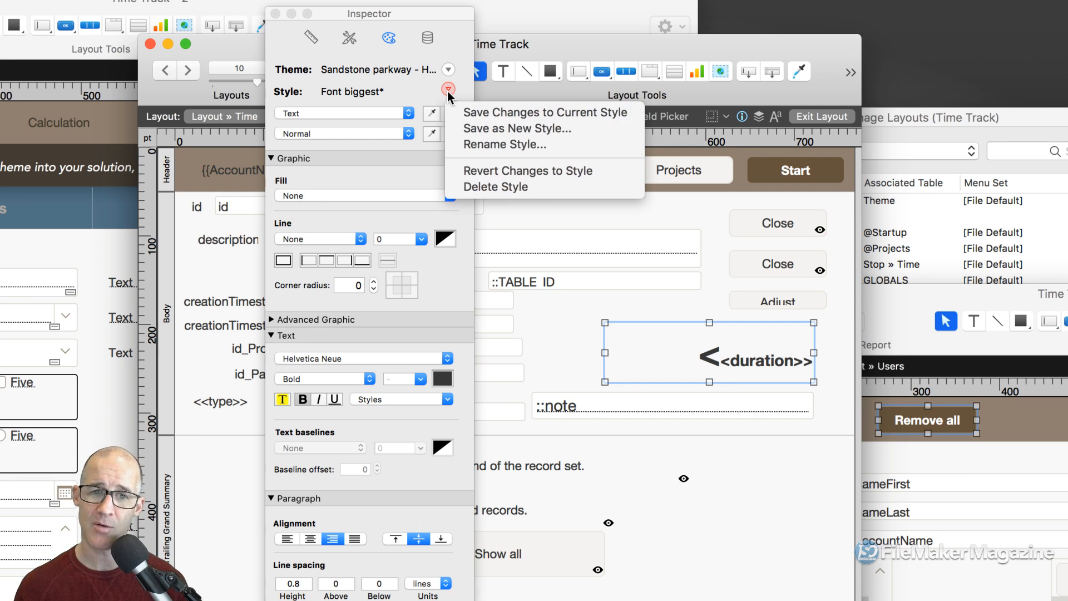
click(480, 128)
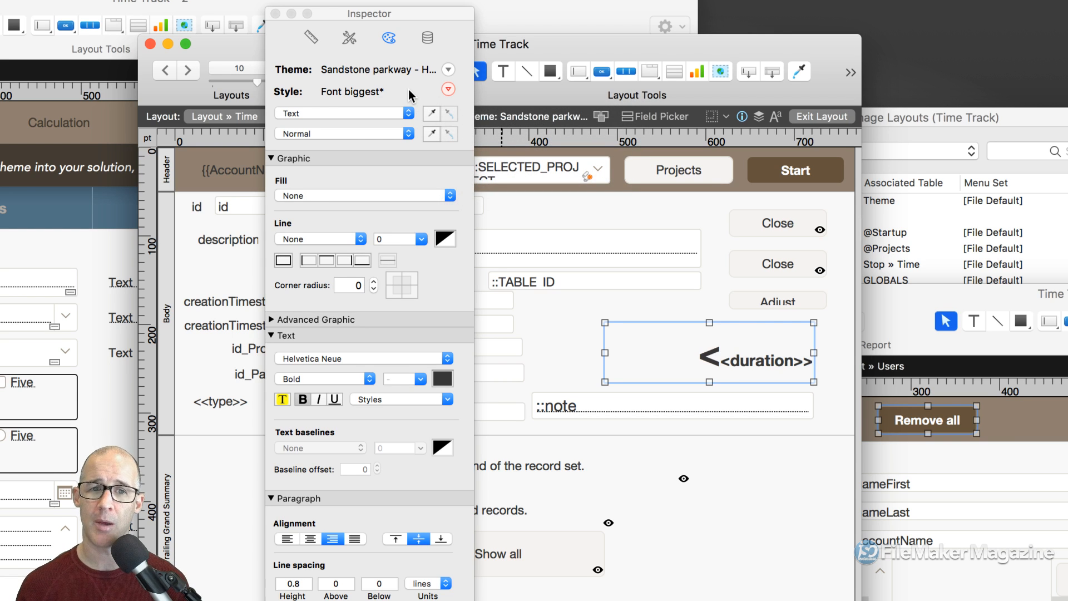
click(448, 89)
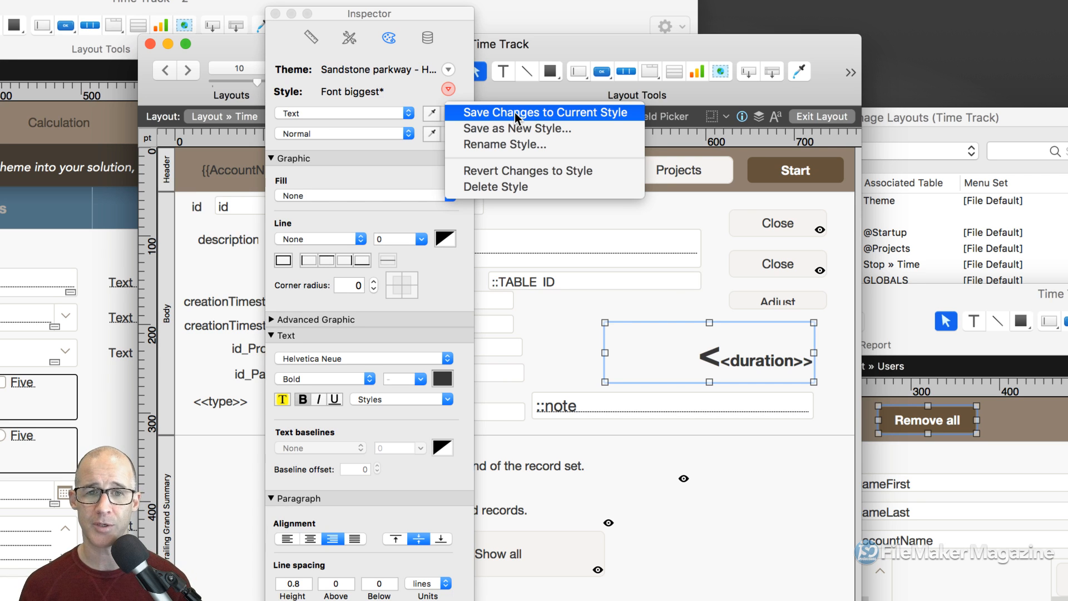
click(563, 130)
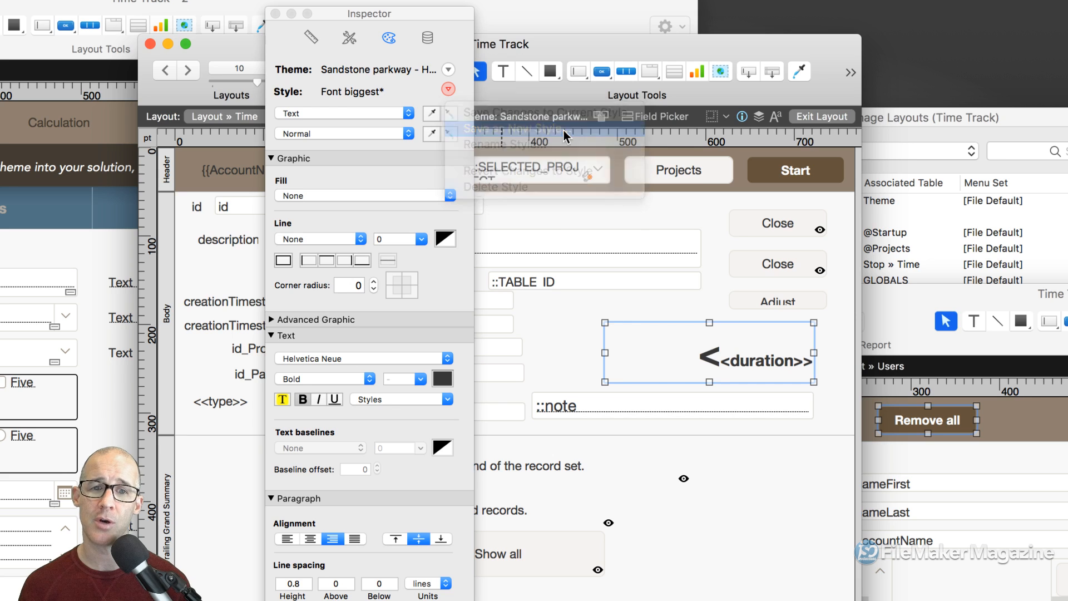
drag(637, 493, 546, 194)
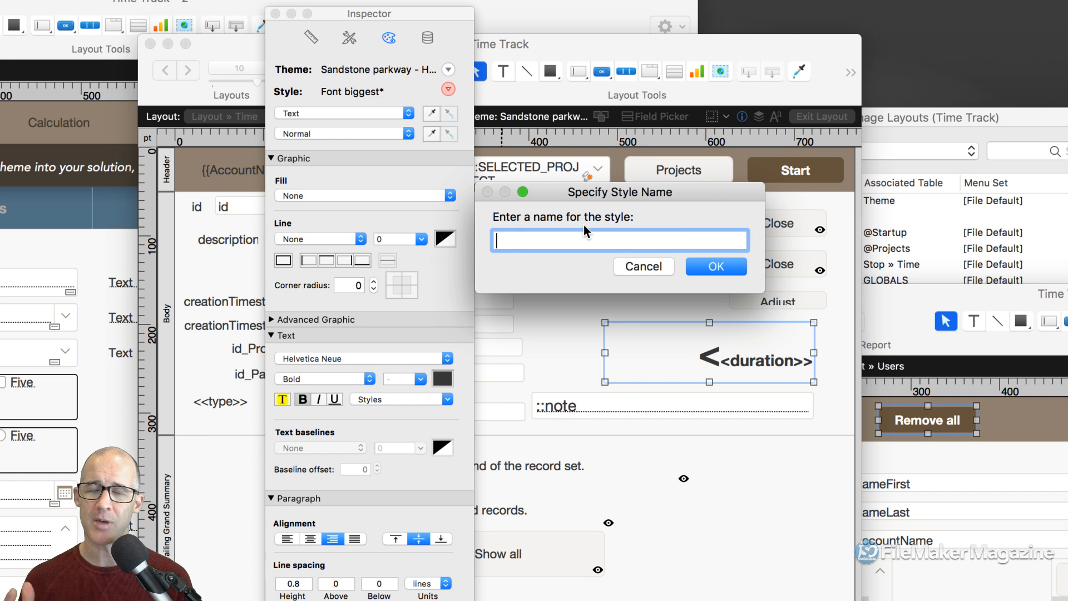
Try Font biggest right bold as the name for the new text style
text(Font biggest)
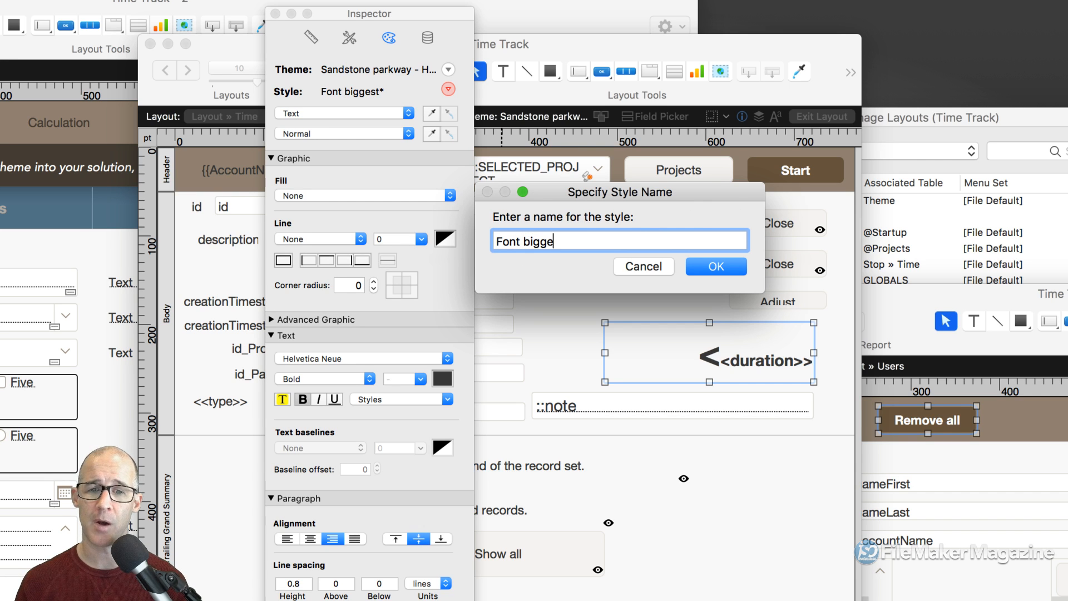
key(BackSpace)
key(BackSpace)
text(st )
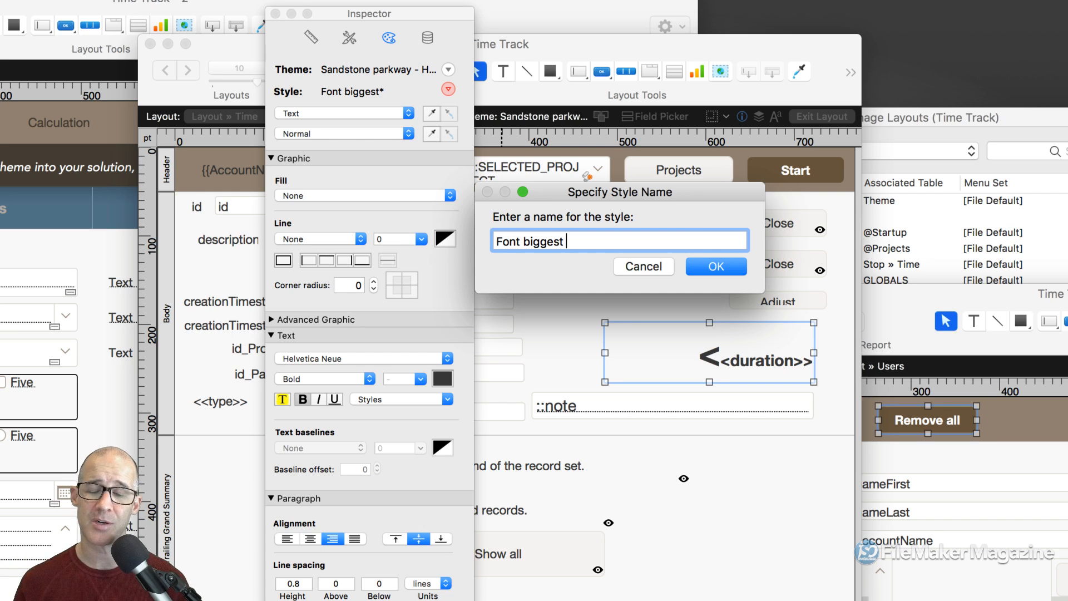
text(ri)
key(BackSpace)
text(ight)
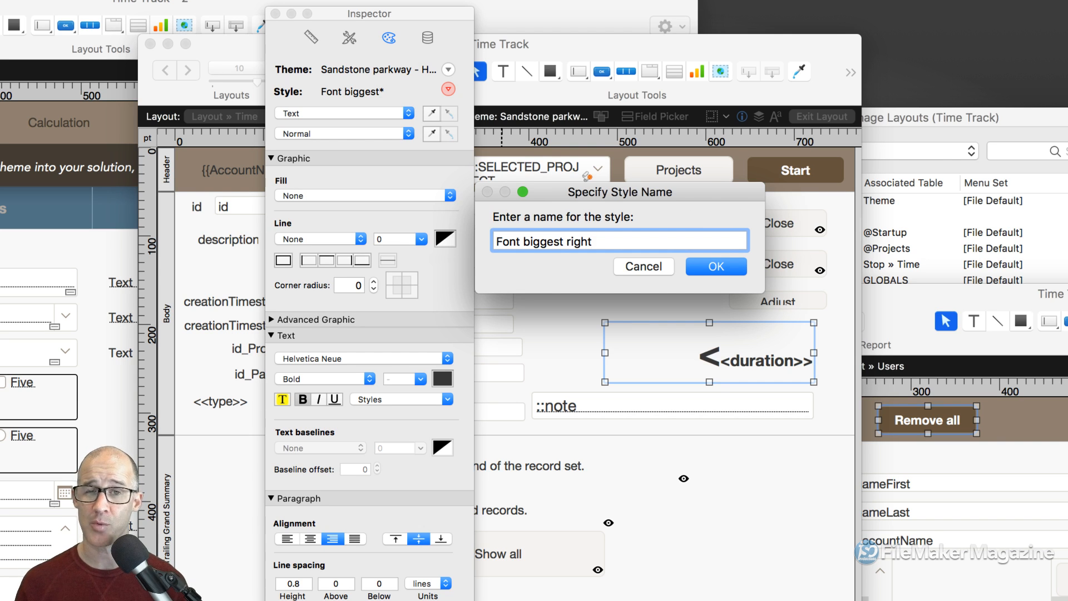
text( strong)
key(BackSpace)
key(BackSpace)
key(BackSpace)
key(BackSpace)
key(BackSpace)
key(BackSpace)
text(bold)
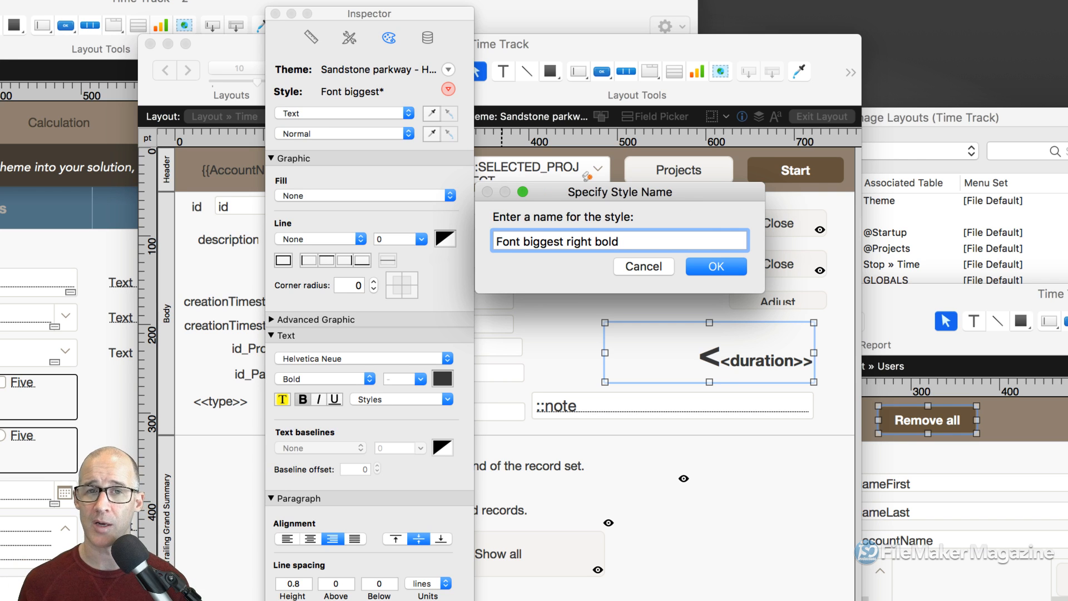
key(BackSpace)
key(BackSpace)
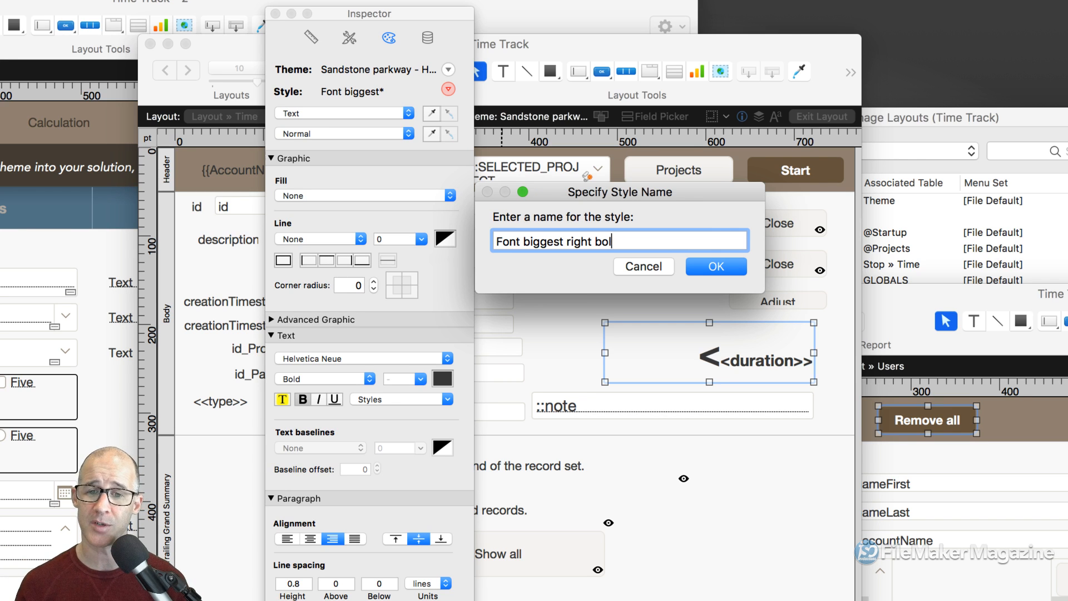
key(super+a)
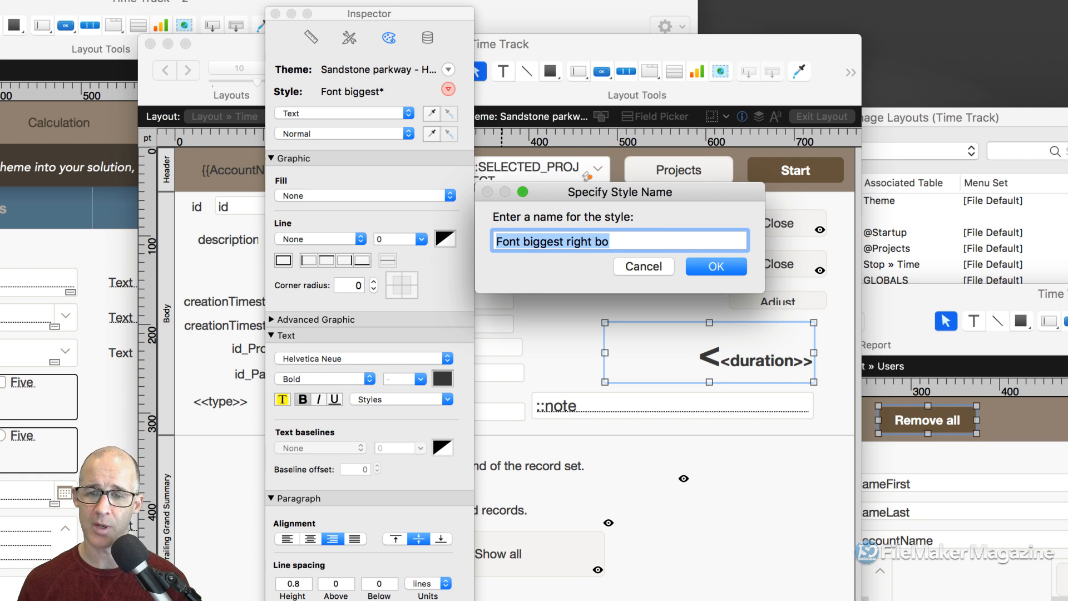
Name the new style Time duration, and save the changes to the Sandstone parkway theme
text(D)
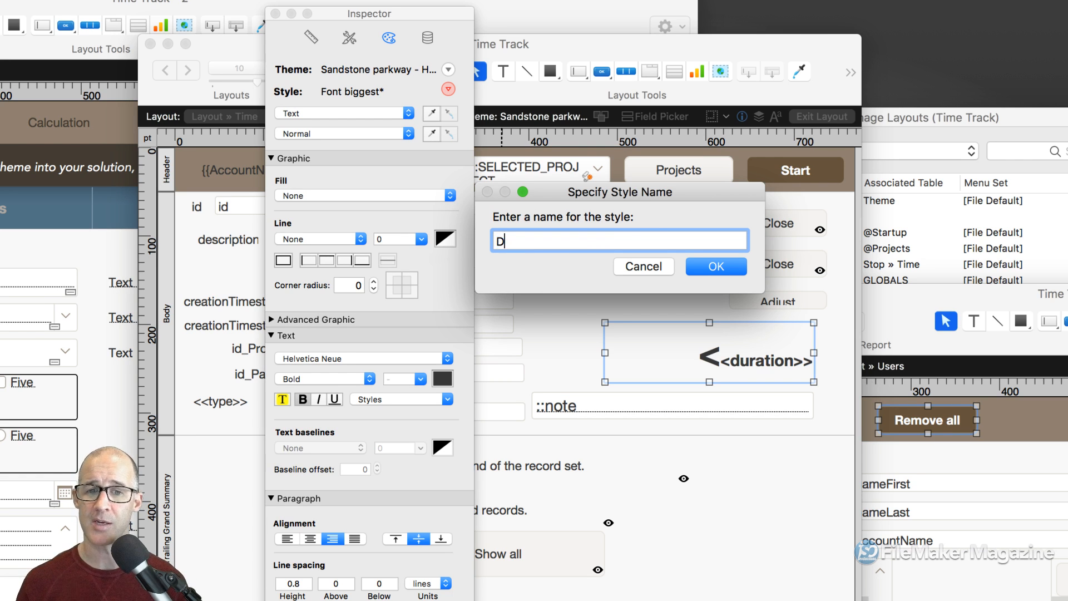
text(ur)
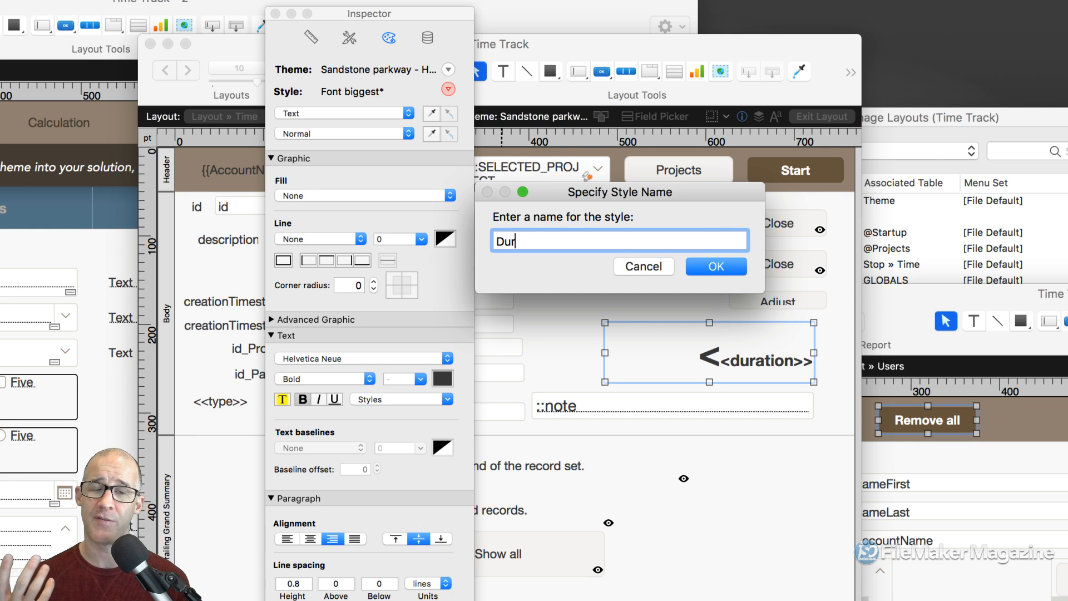
key(BackSpace)
key(BackSpace)
key(BackSpace)
text(Time duration)
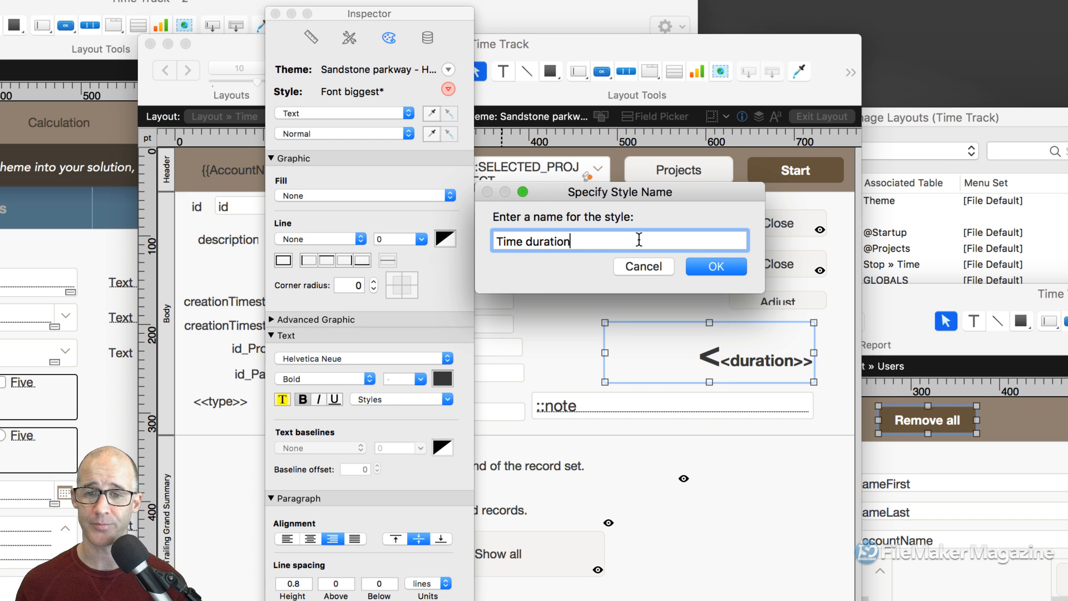
click(724, 269)
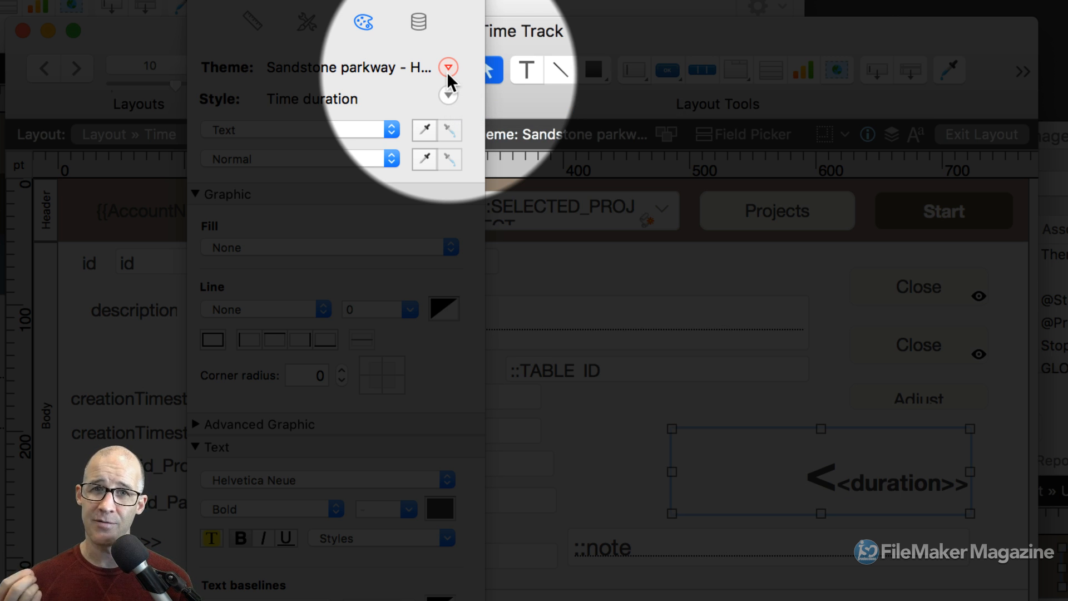
click(448, 69)
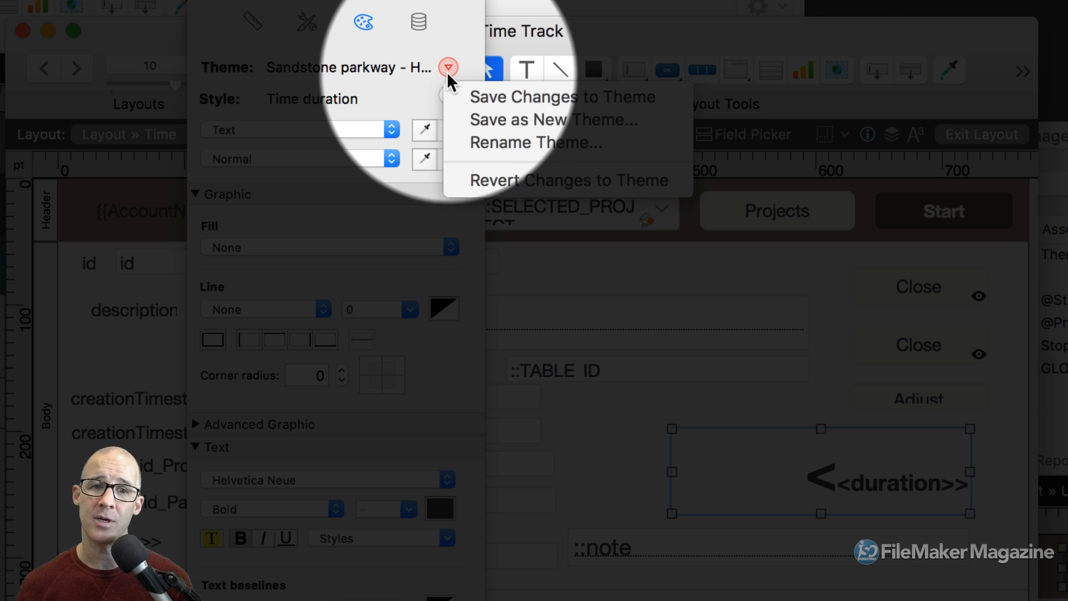
click(540, 102)
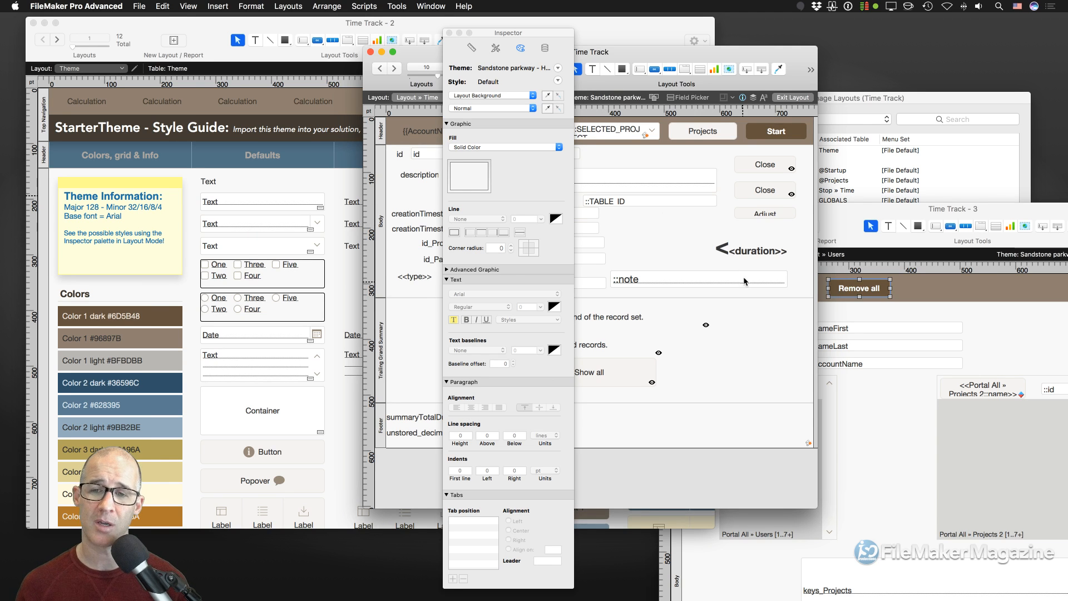
Rename the duration merge text's style to Font biggest right strong and save the changes to the theme
click(737, 256)
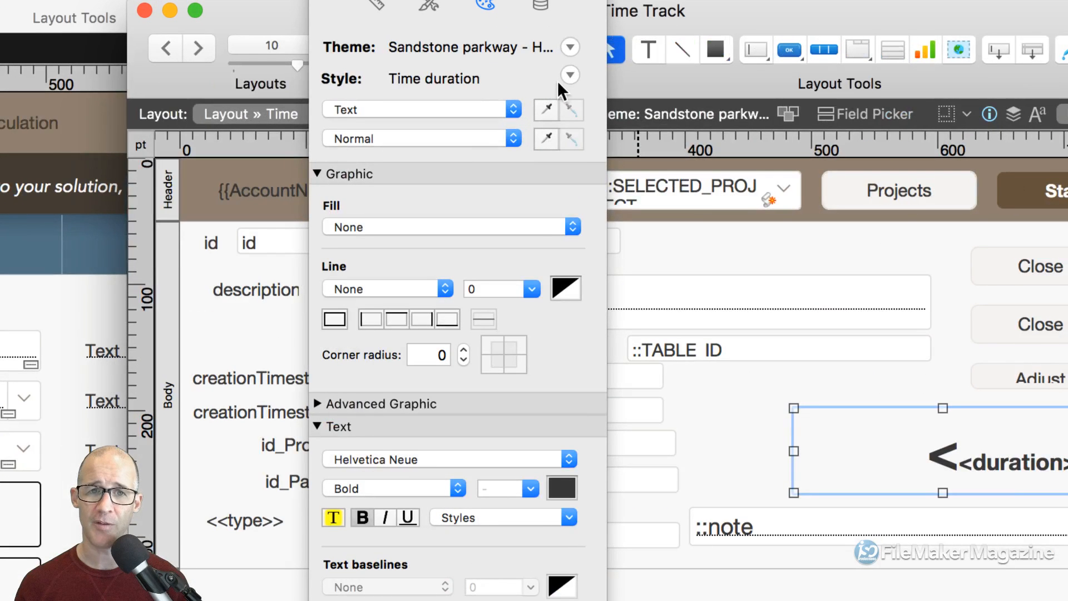
click(570, 75)
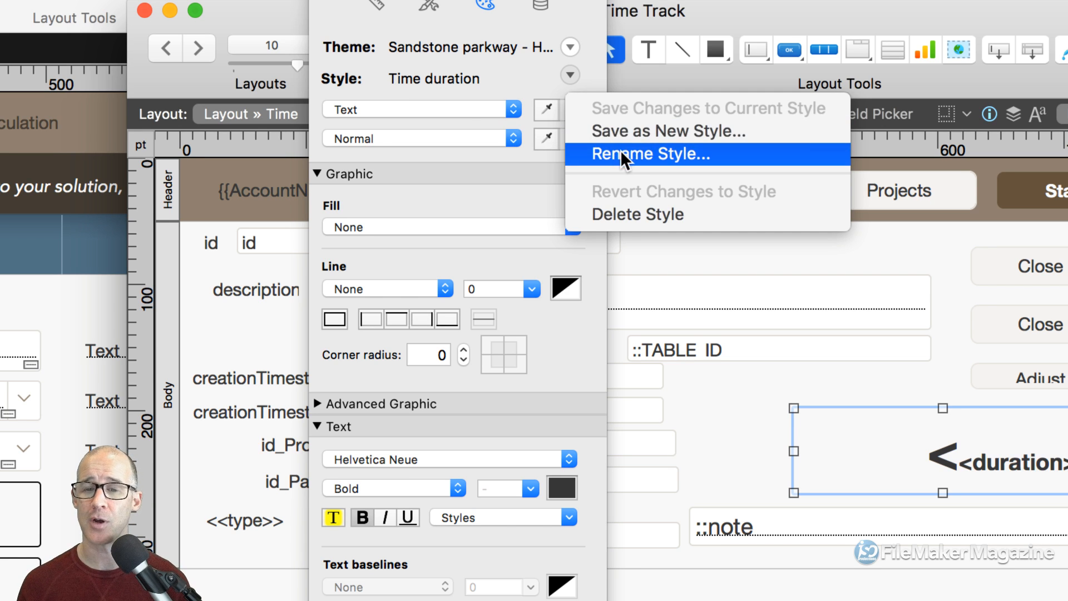
click(663, 154)
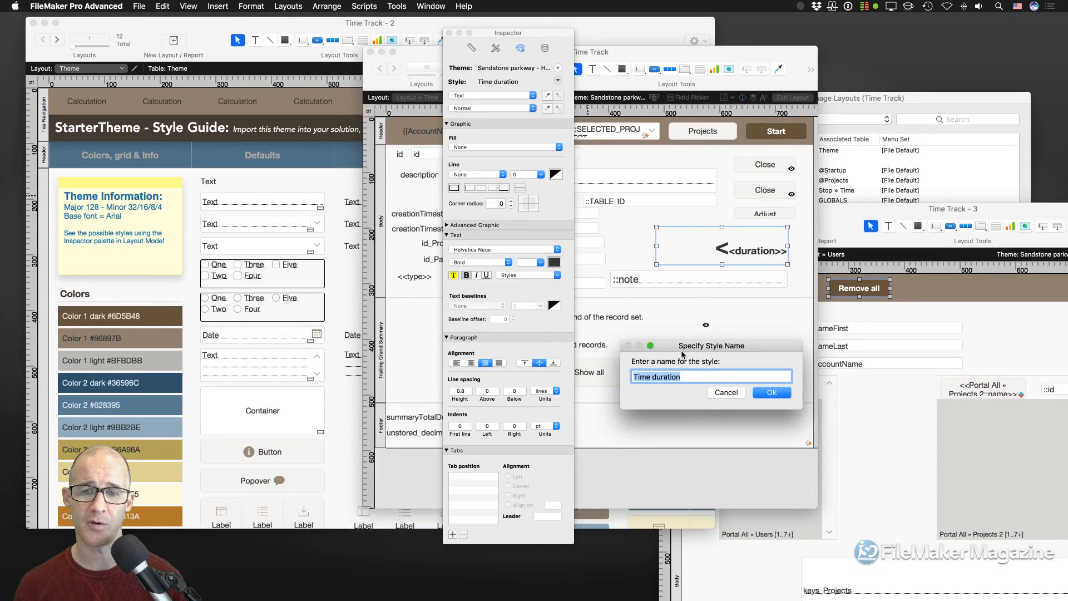
drag(682, 350, 637, 142)
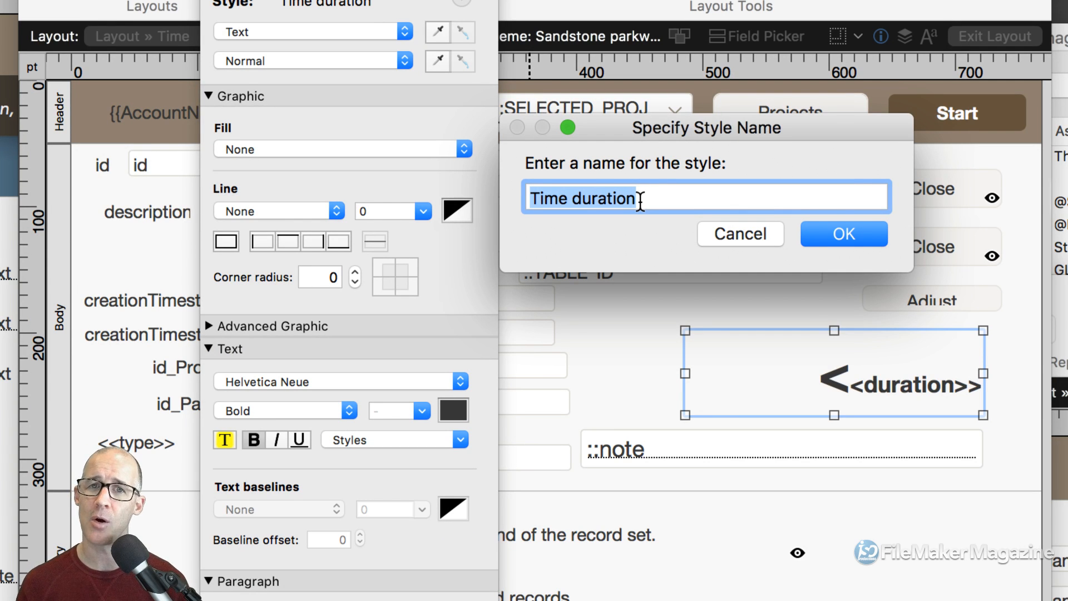
text(Font)
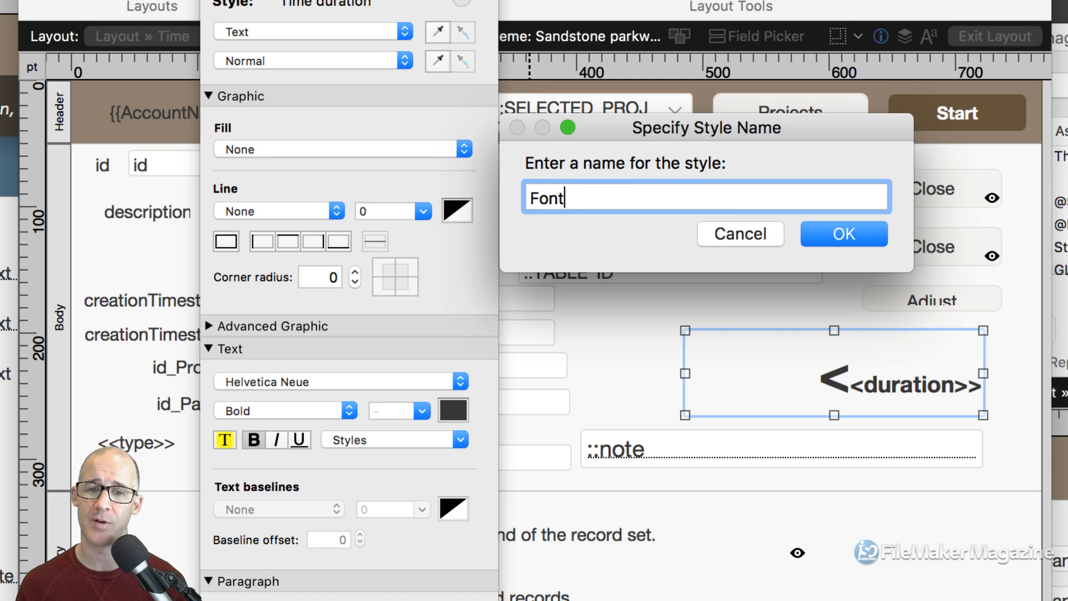
text( biggest)
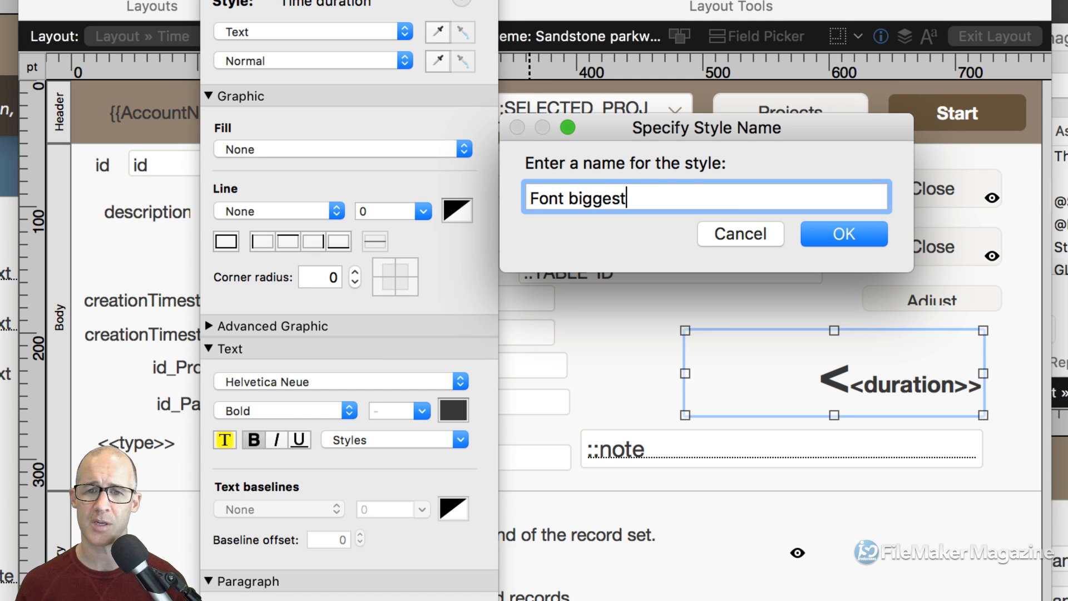
text( right strong)
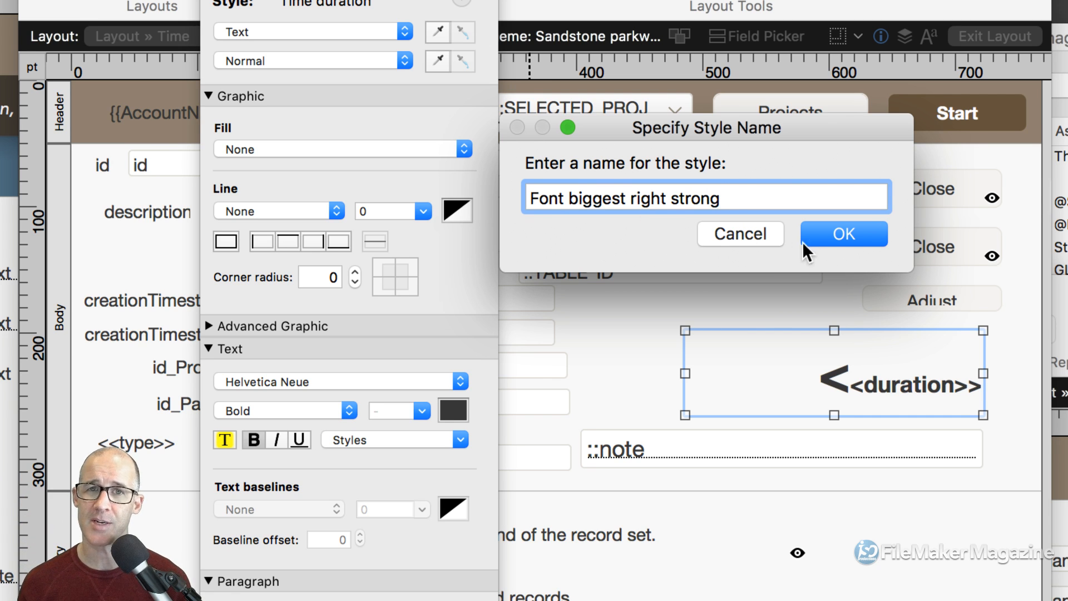
click(834, 237)
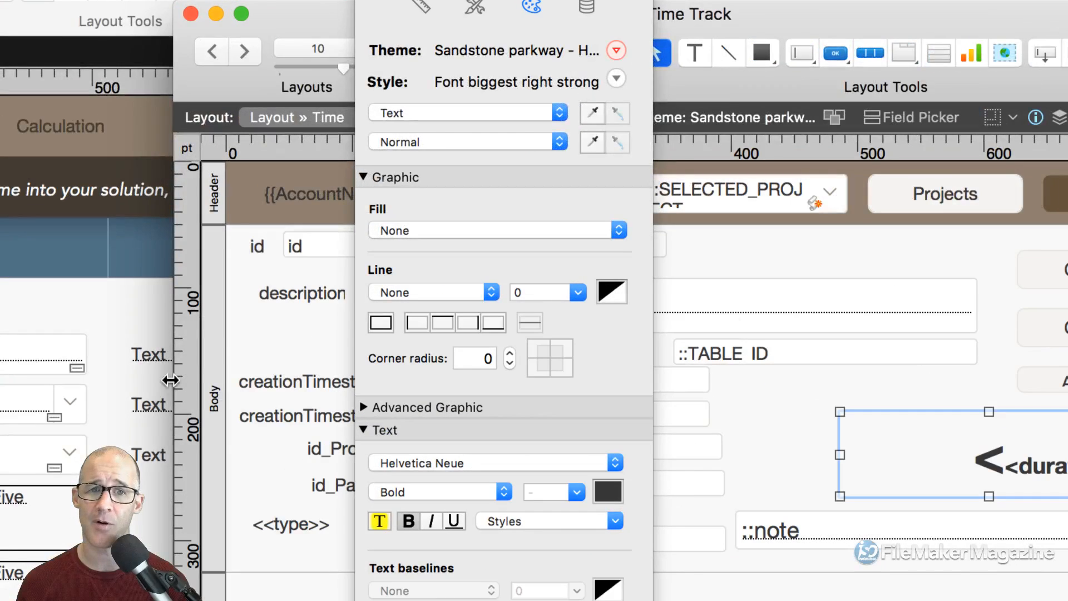
click(616, 50)
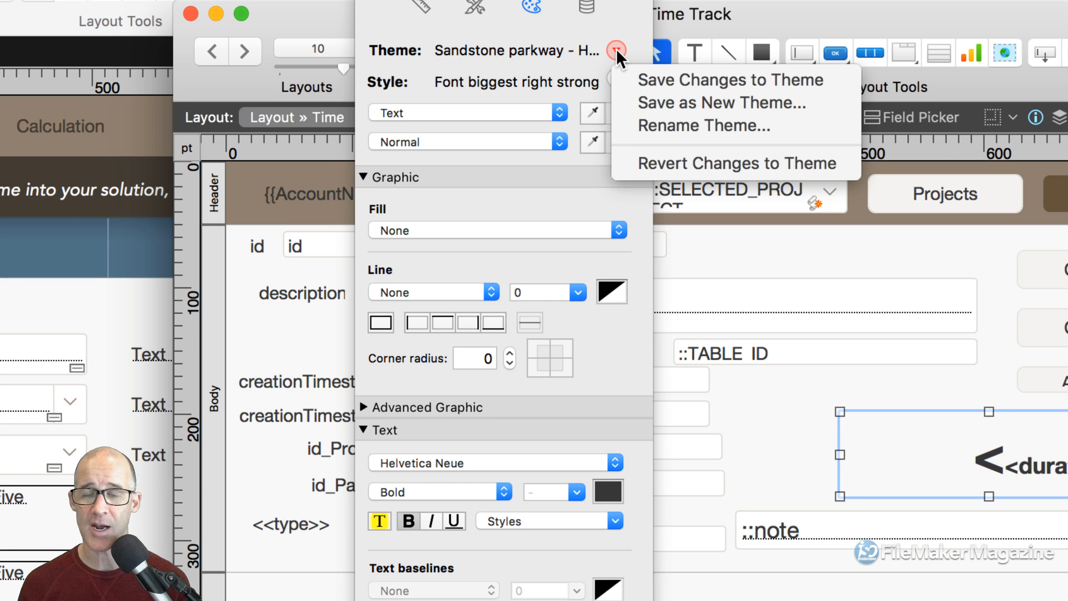
click(667, 78)
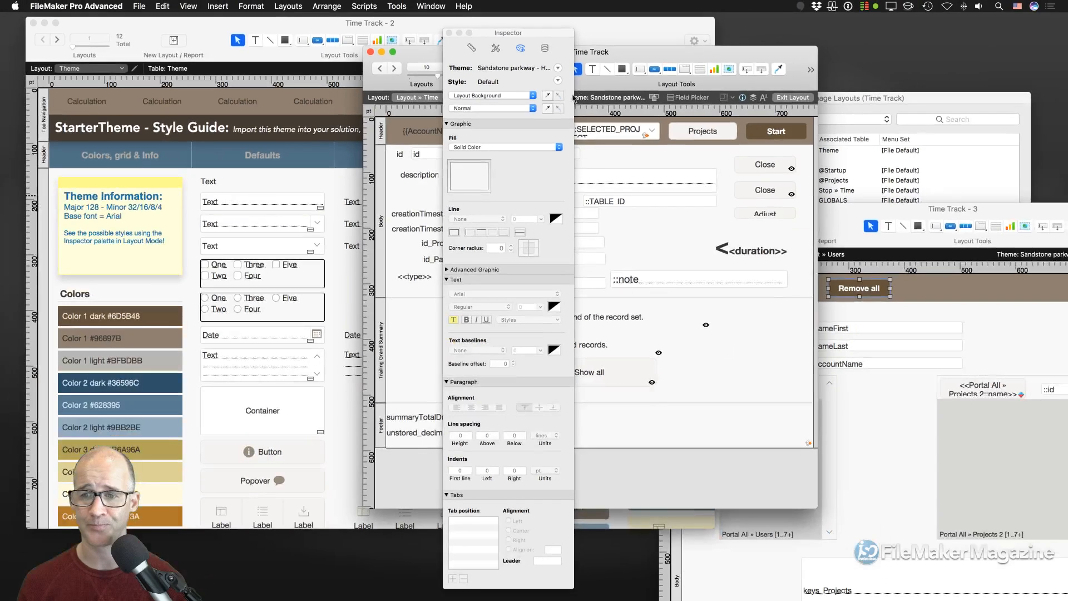
Copy the duration merge text, and widen the style guide layout beyond the Extras & Custom column in the enlarged Time Track - 2 window
click(749, 255)
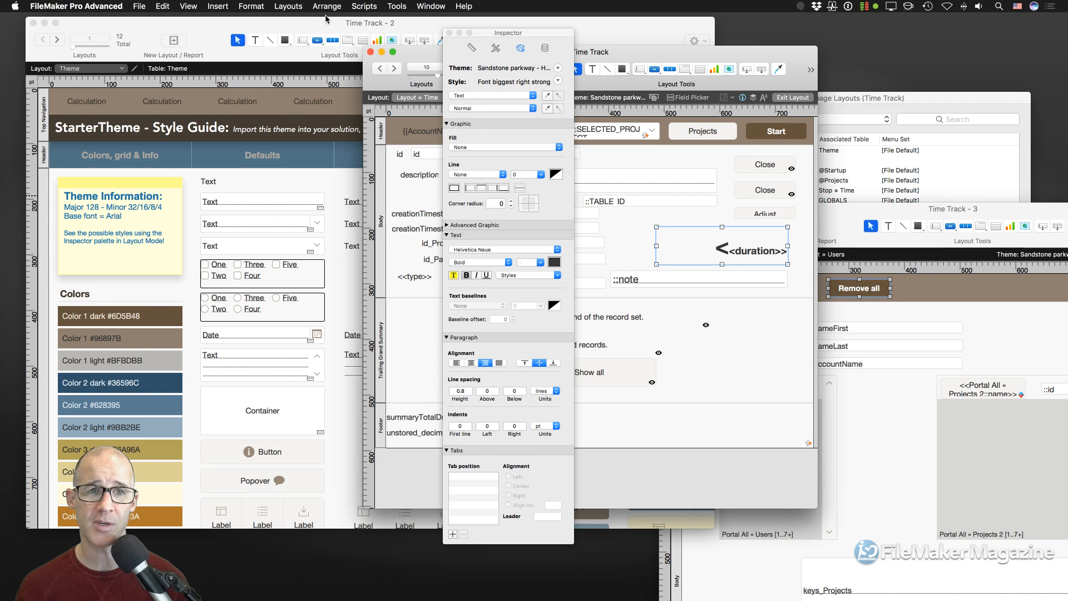
click(330, 27)
drag(716, 529, 960, 565)
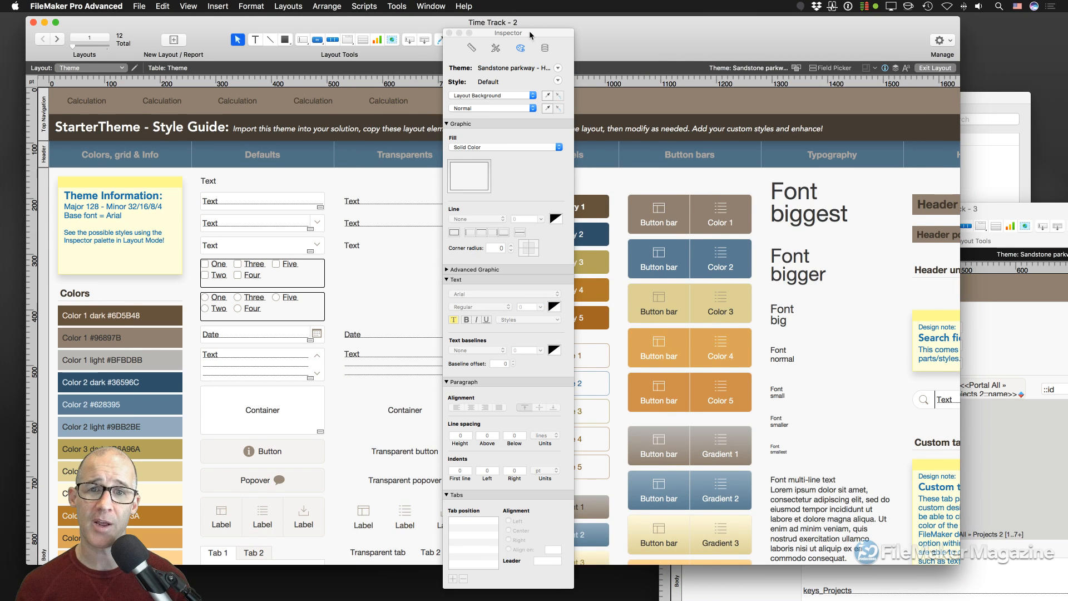
drag(533, 33, 289, 69)
scroll(356, 167, right, 10)
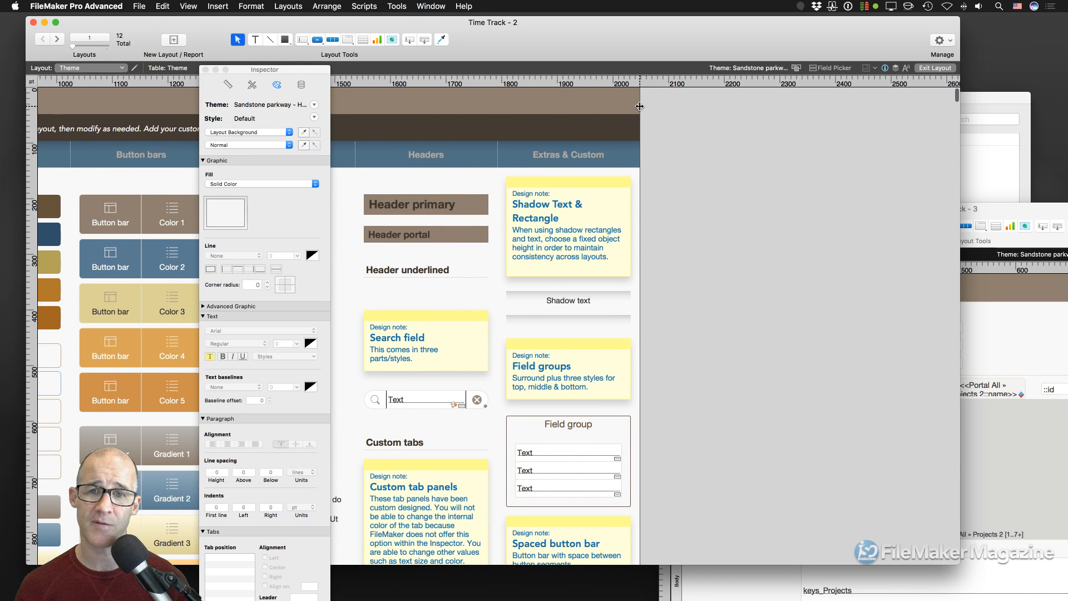
drag(640, 109, 859, 119)
Duplicate the Extras & Custom column heading into the added layout area and retitle the copy More styles
drag(594, 164, 733, 166)
double_click(732, 165)
key(super+a)
text(M)
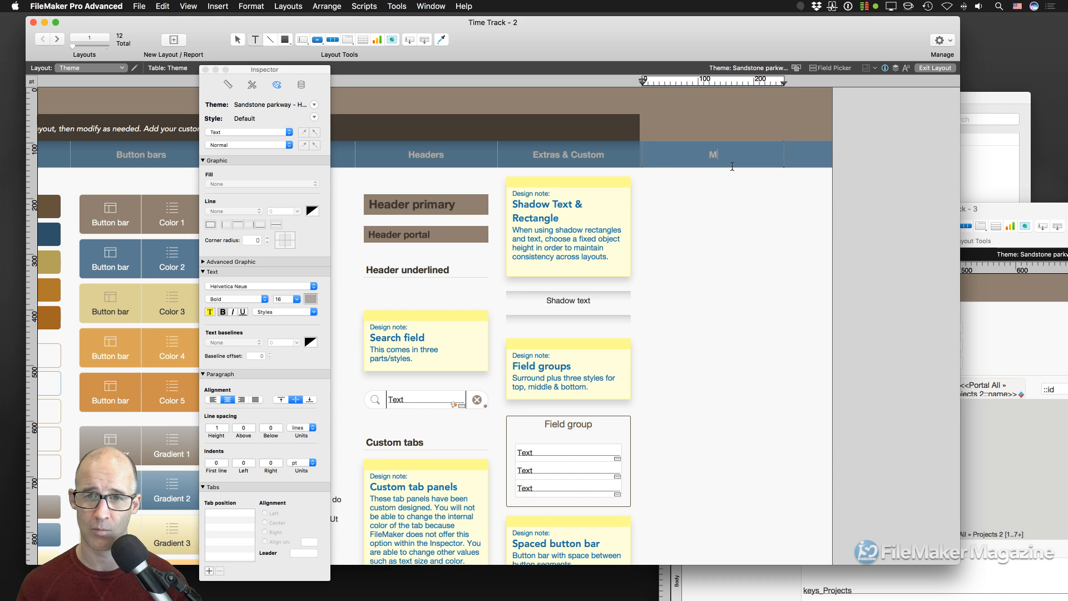
text(ore styles)
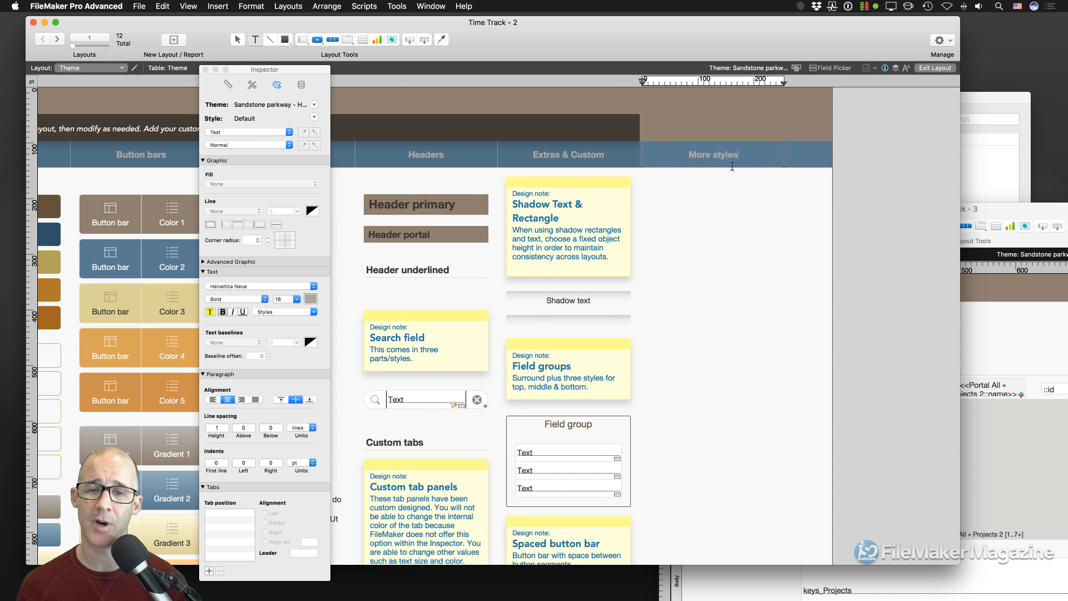
Paste the duration merge text beneath the More styles heading, keeping the Inspector beside it
click(721, 203)
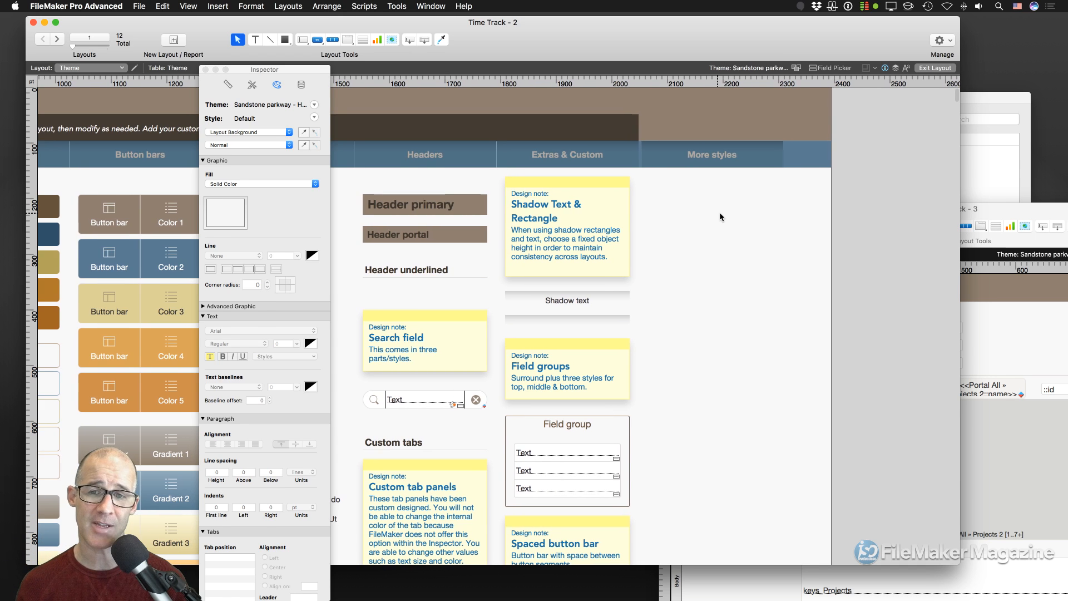
key(cmd+v)
drag(265, 70, 592, 132)
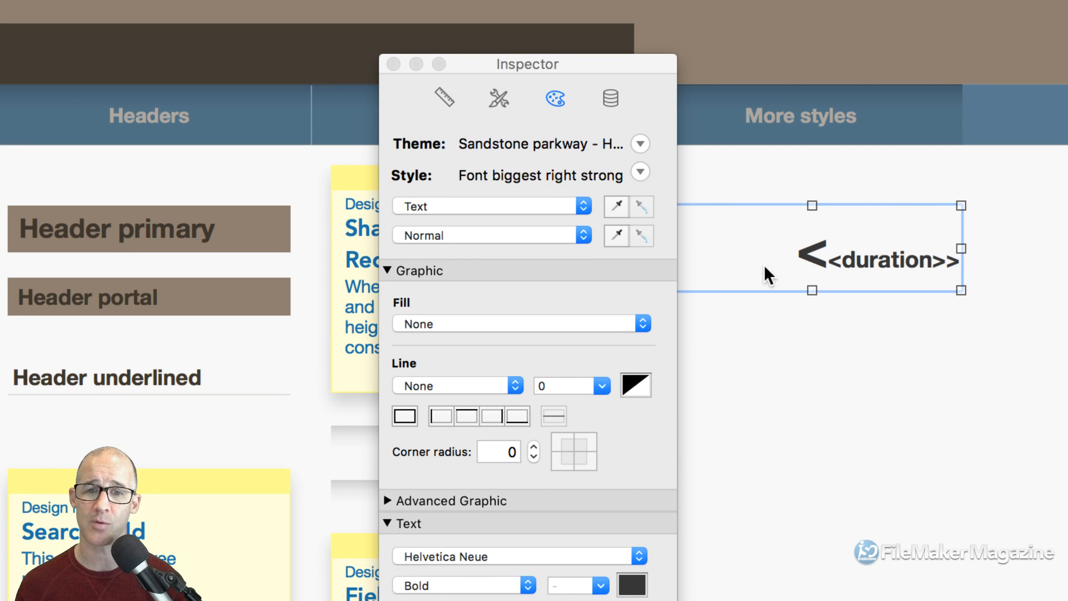
Replace the duration merge text under More styles with the label Font biggest right strong, and move it up closer to the heading
double_click(828, 267)
key(super+a)
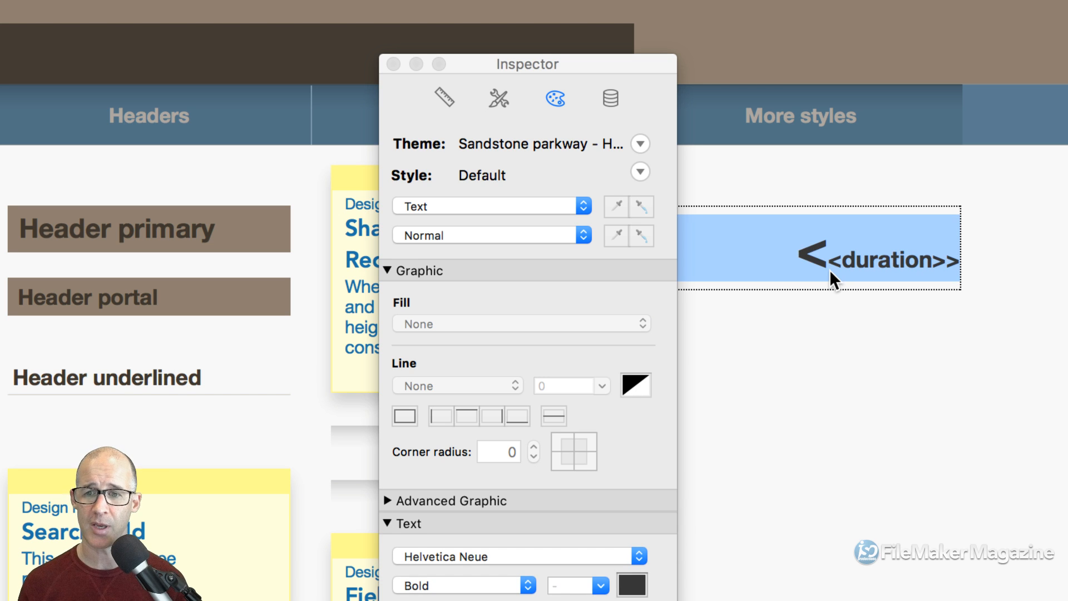
drag(624, 71, 460, 66)
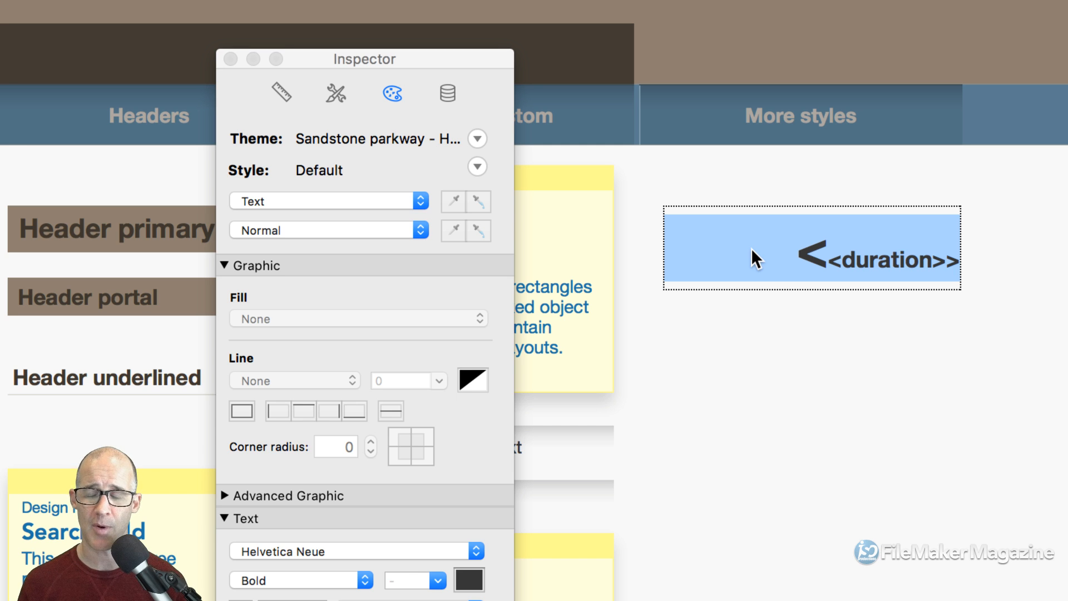
text(Font bugg)
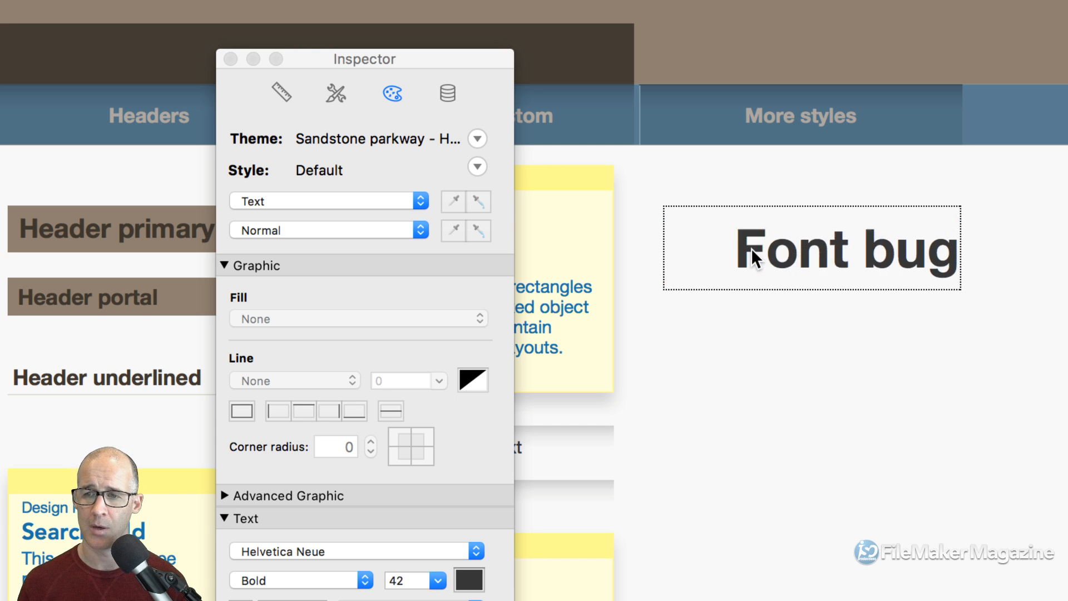
key(BackSpace)
key(BackSpace)
key(BackSpace)
text(i)
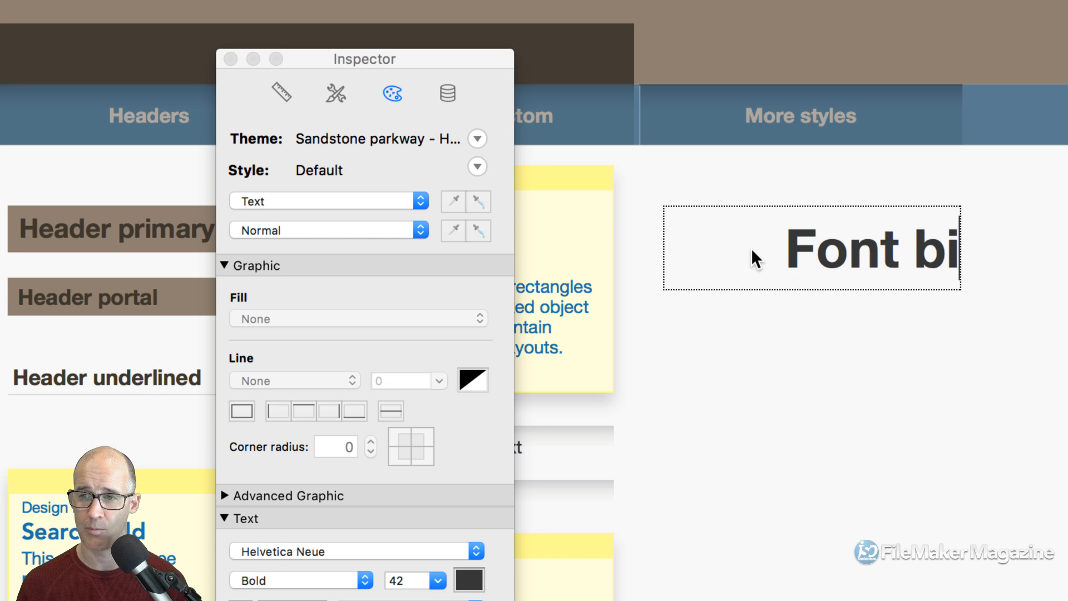
text(ggest right strong)
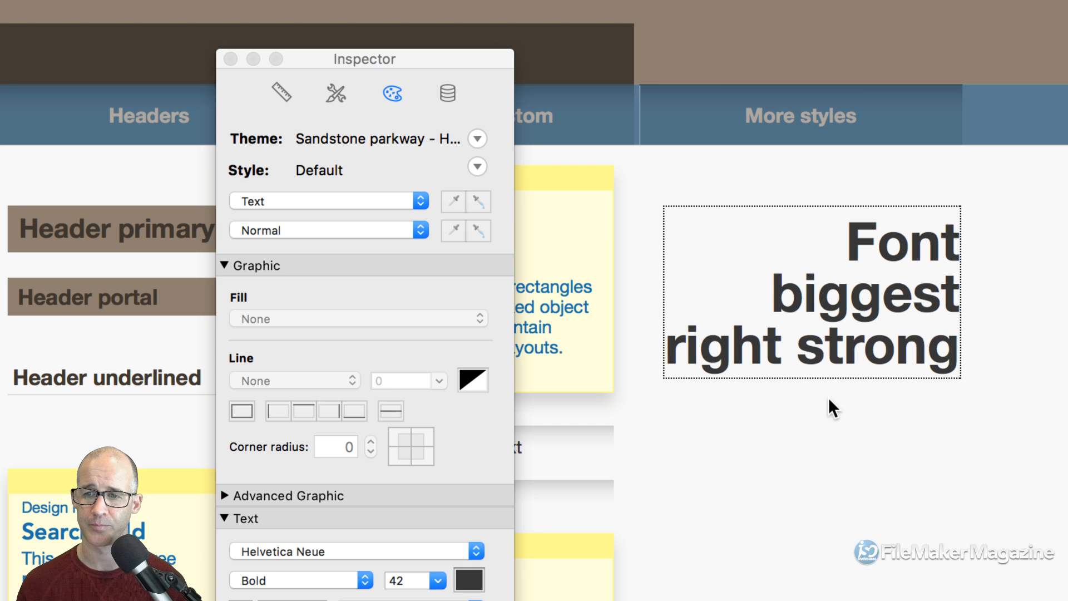
key(Escape)
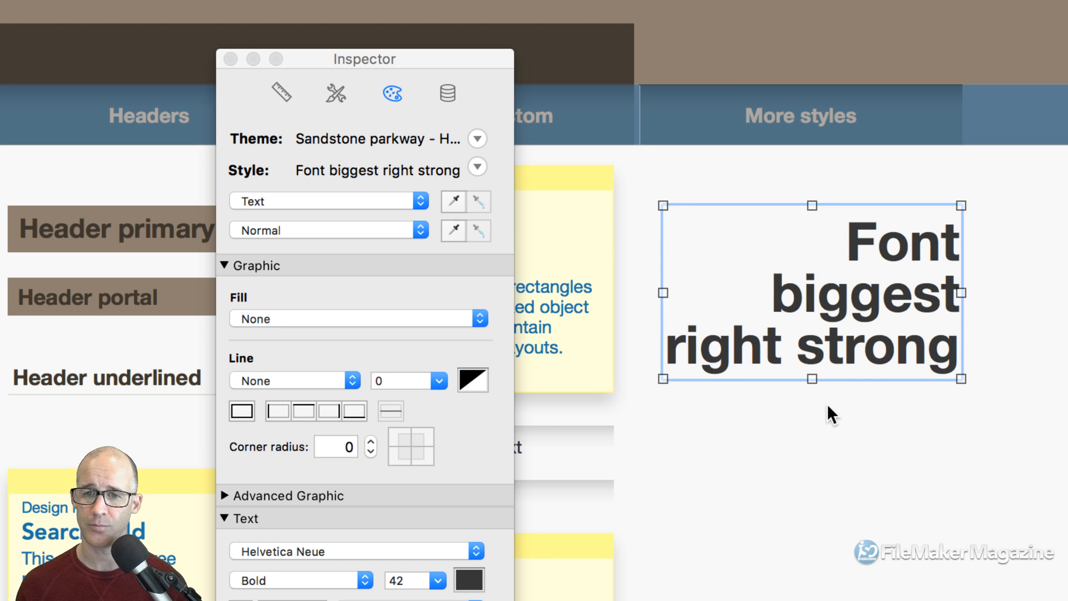
drag(811, 286, 804, 245)
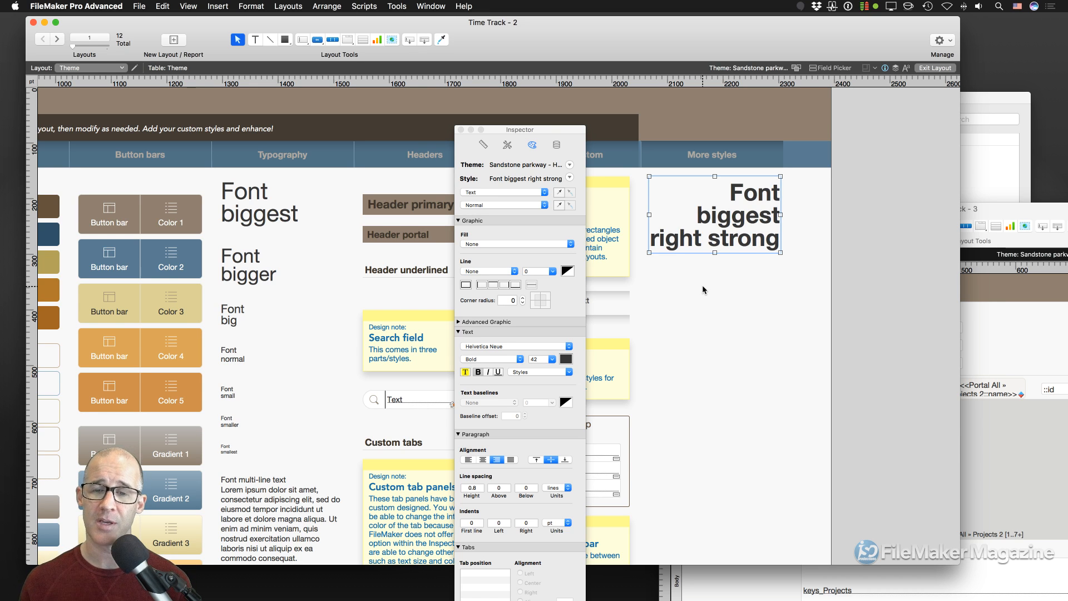
Examine the style guide in Browse mode, from the colors and default objects down to the gradients and design notes
key(super+b)
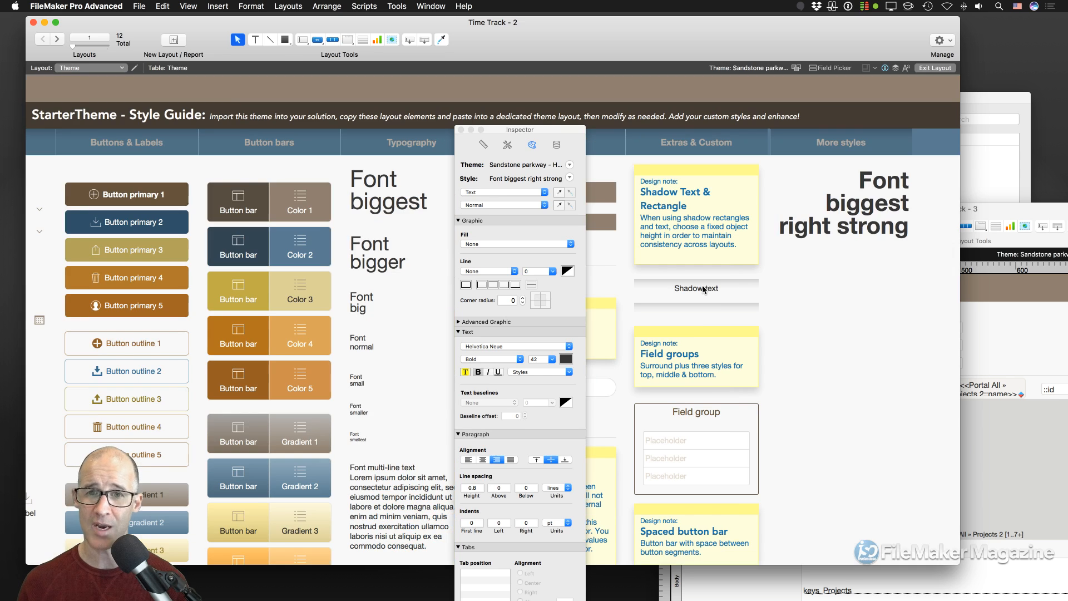
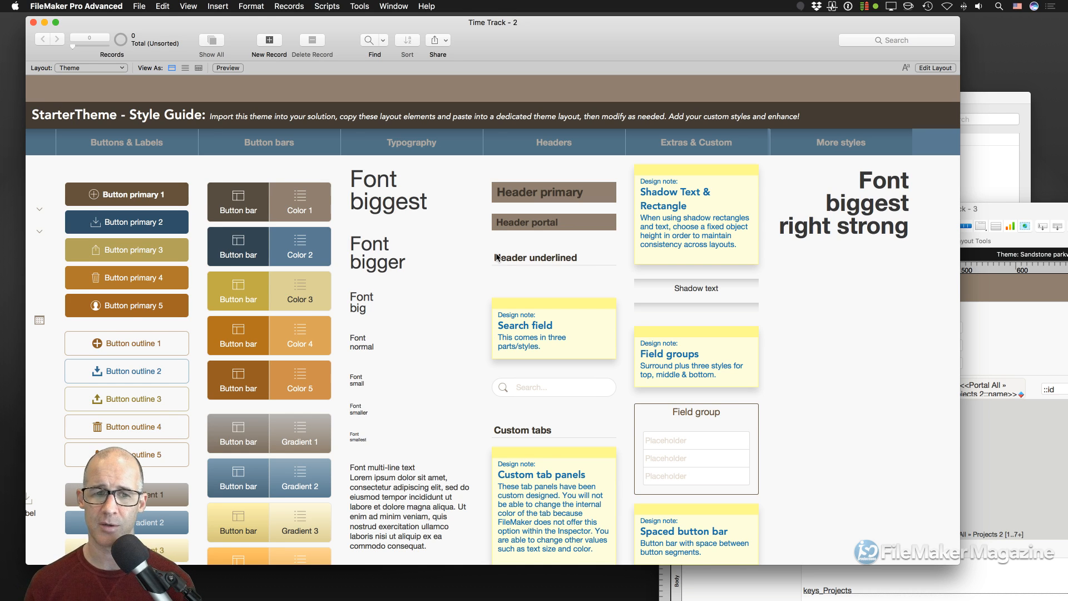
drag(538, 41, 578, 47)
scroll(463, 260, left, 10)
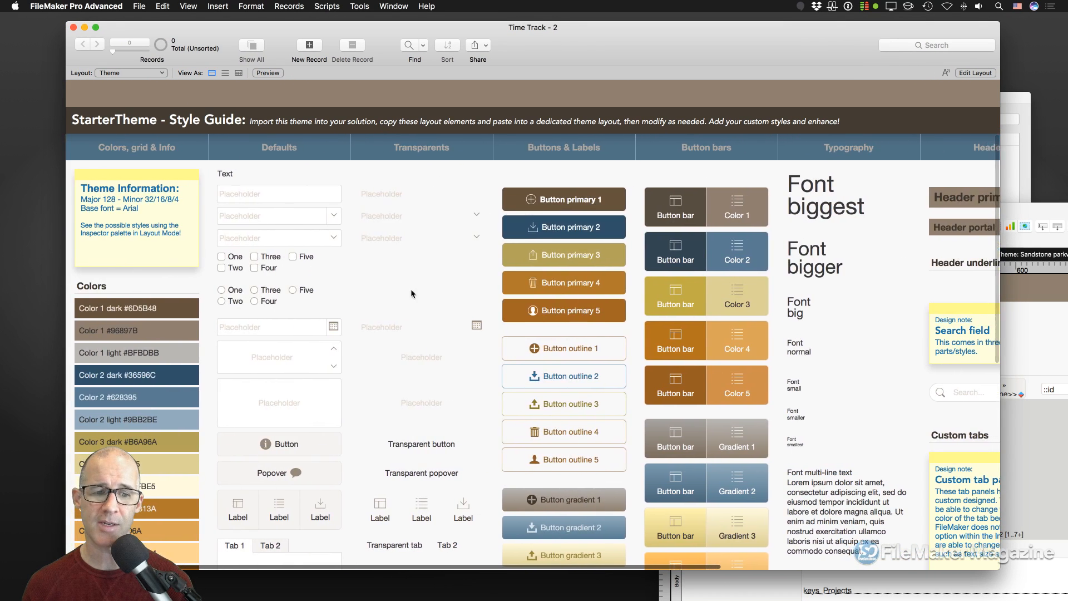
scroll(408, 292, down, 2)
scroll(408, 293, down, 1)
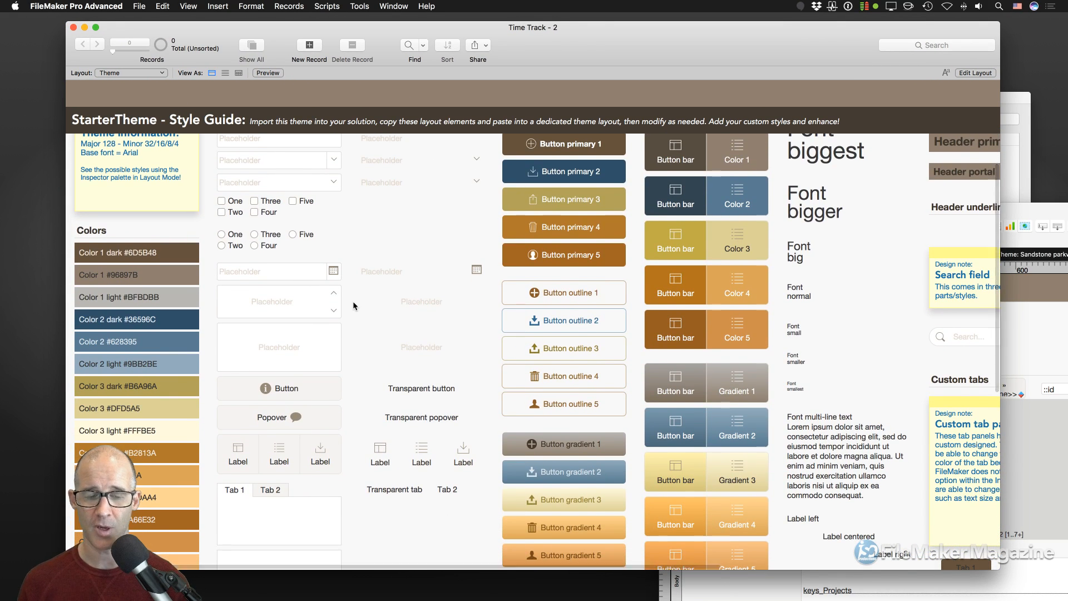
scroll(353, 301, down, 9)
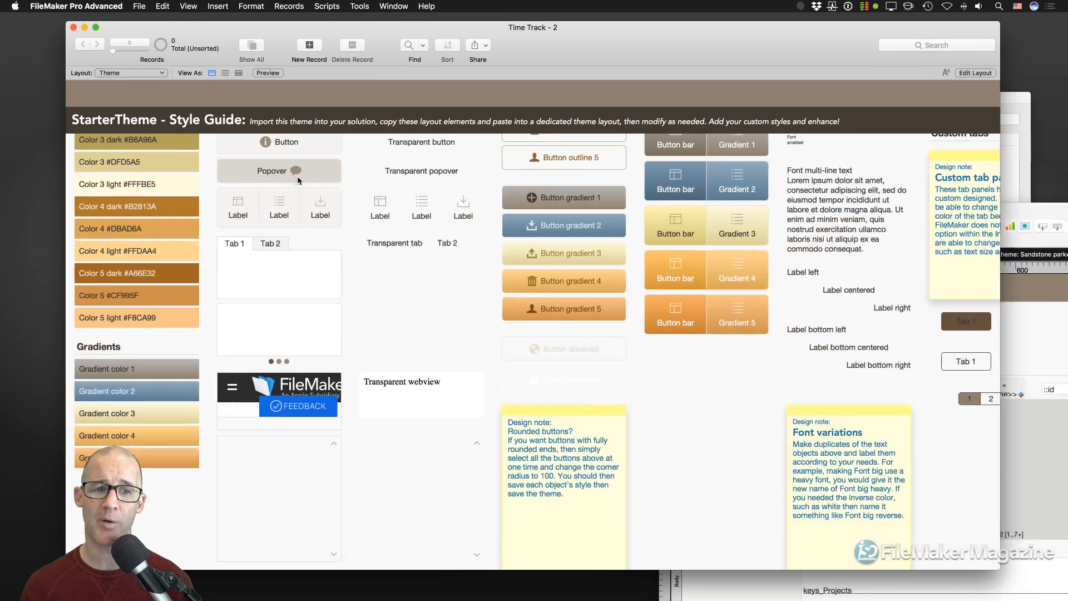
scroll(493, 330, up, 4)
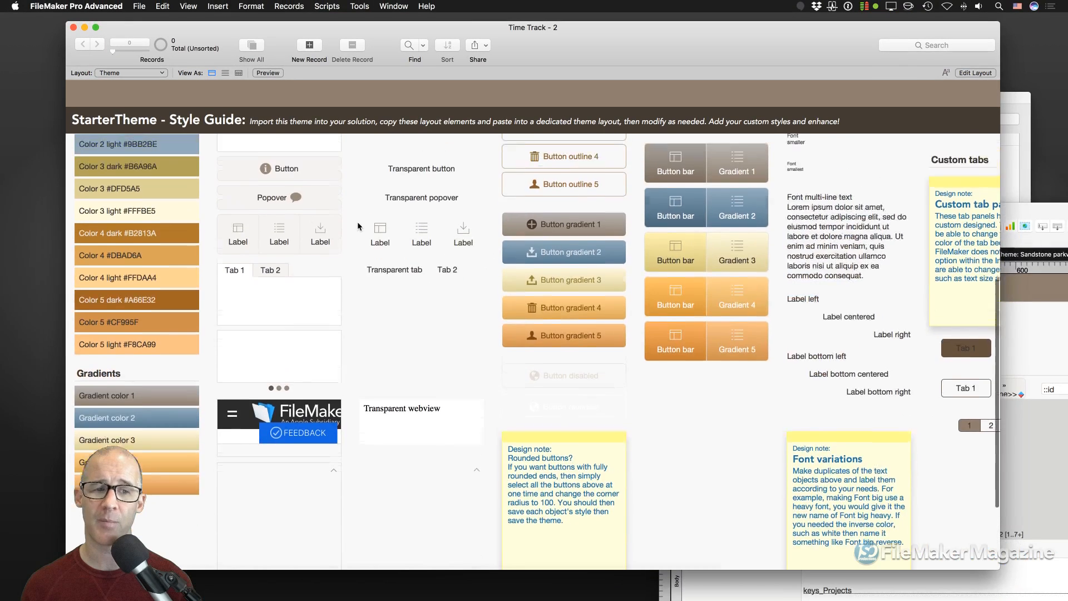
scroll(319, 235, up, 7)
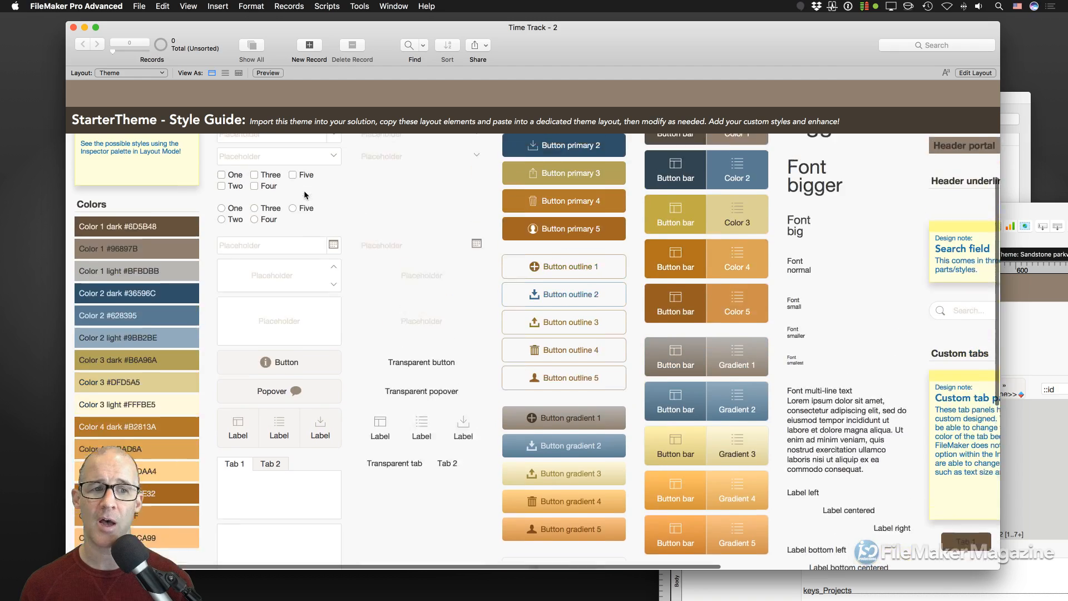
scroll(314, 153, down, 15)
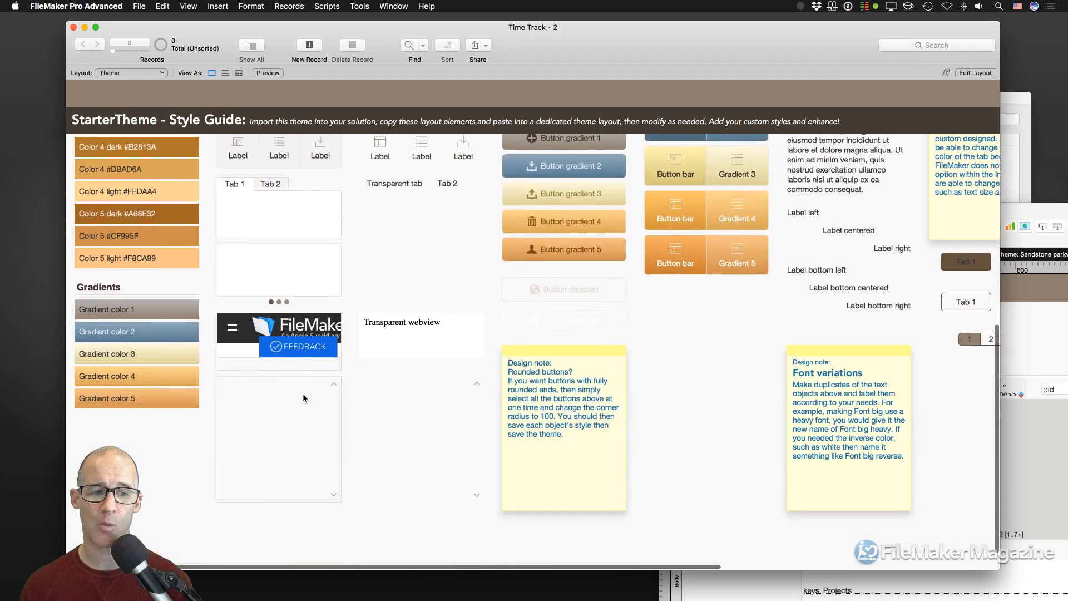
scroll(305, 405, up, 14)
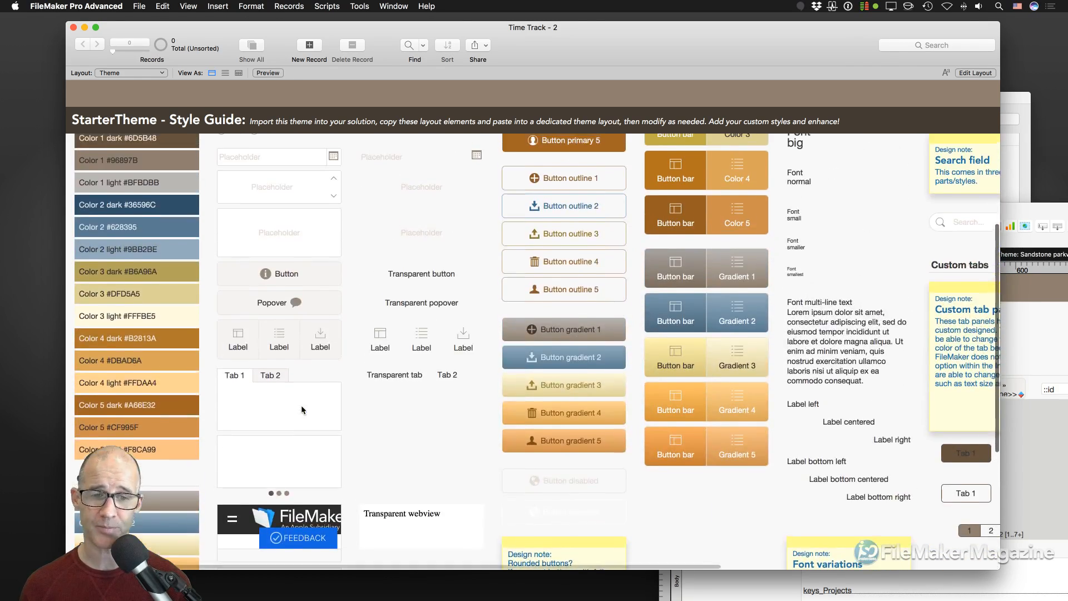
scroll(315, 402, up, 3)
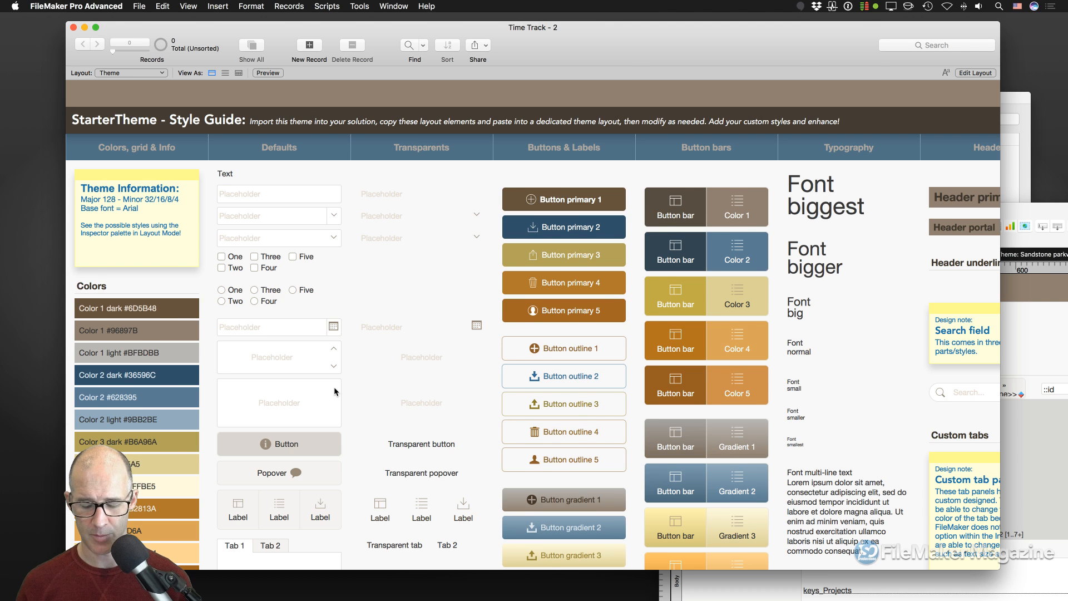
Return to Layout mode and have the Inspector show all styles of the Sandstone parkway theme
key(super+l)
drag(513, 131, 411, 47)
click(405, 60)
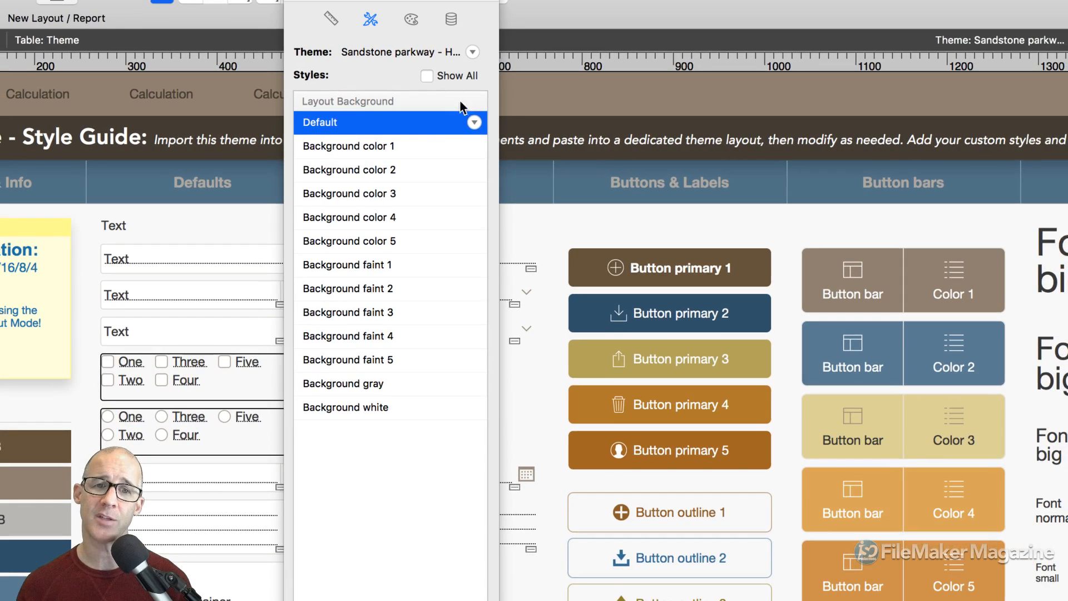
click(447, 78)
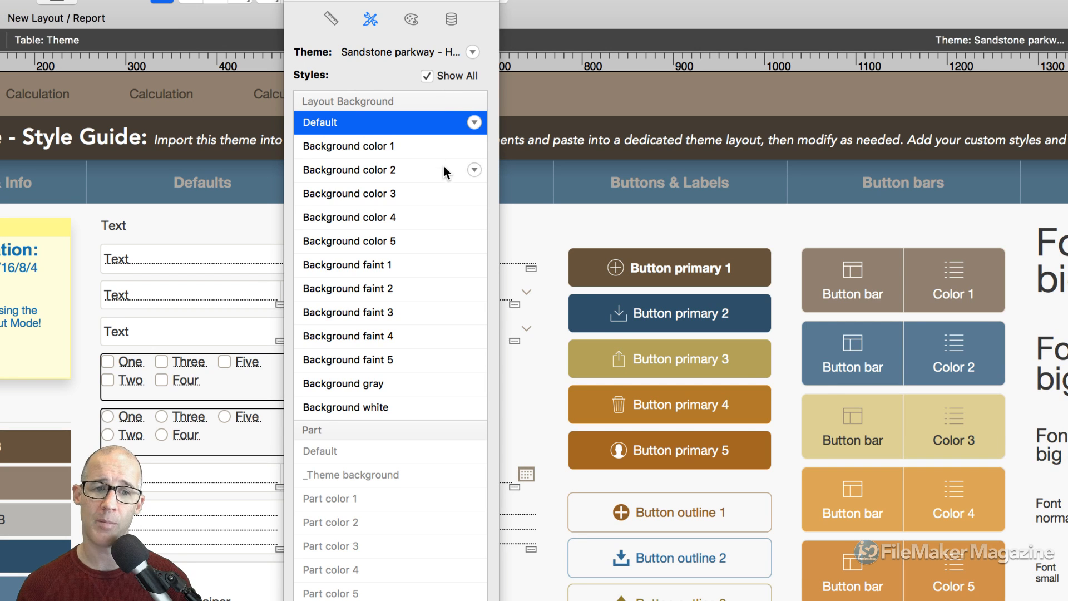
Examine the theme's full styles list, from layout backgrounds and parts through shapes, text and buttons to tab panels
scroll(443, 167, down, 10)
scroll(441, 166, down, 20)
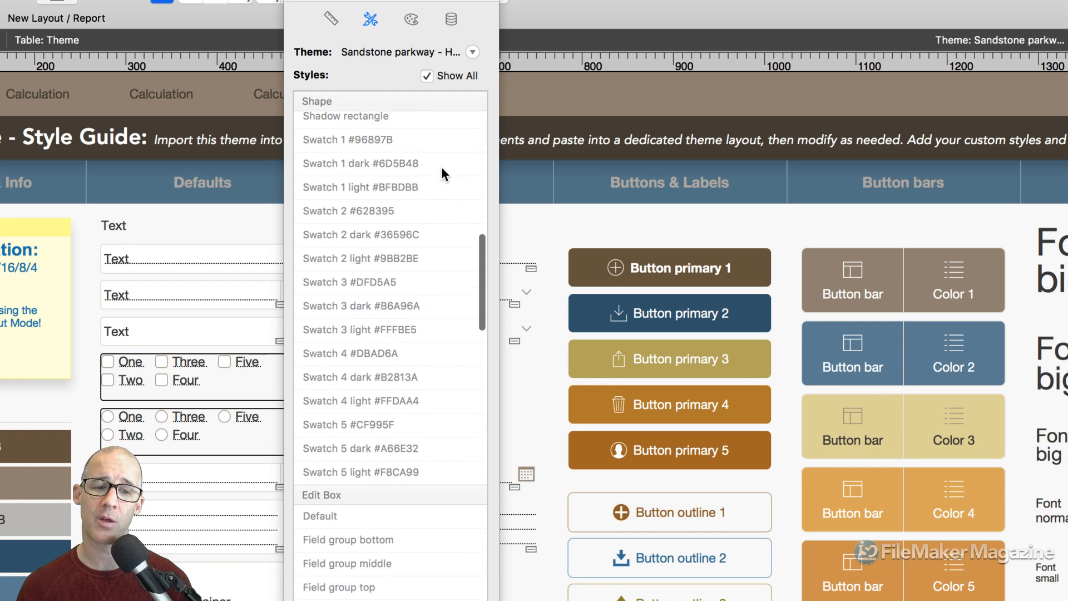
scroll(442, 166, down, 20)
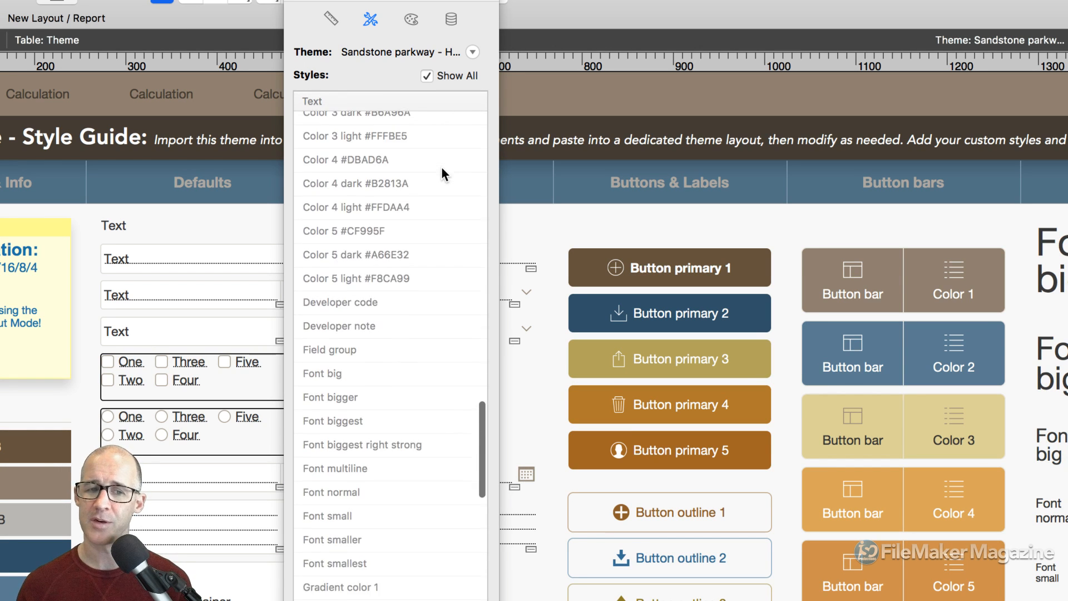
scroll(442, 174, down, 20)
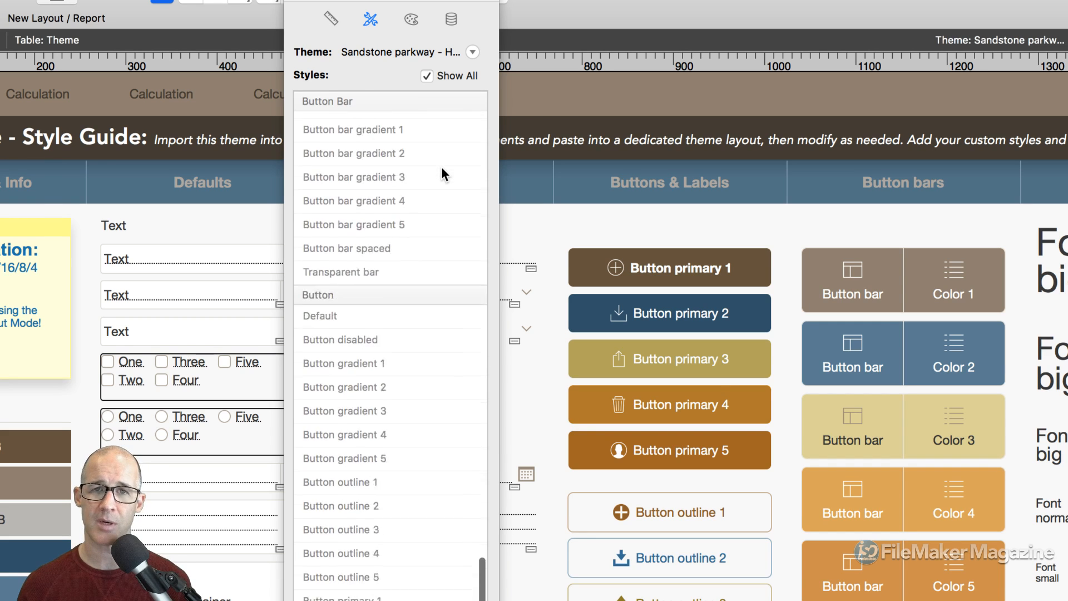
scroll(441, 169, down, 5)
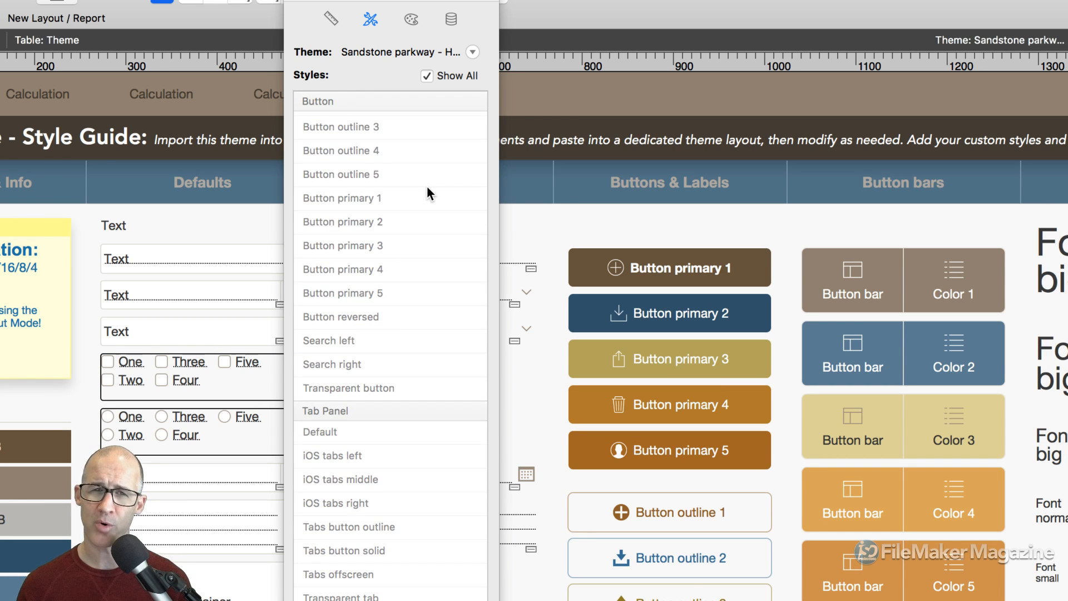
scroll(428, 186, down, 3)
scroll(427, 190, up, 20)
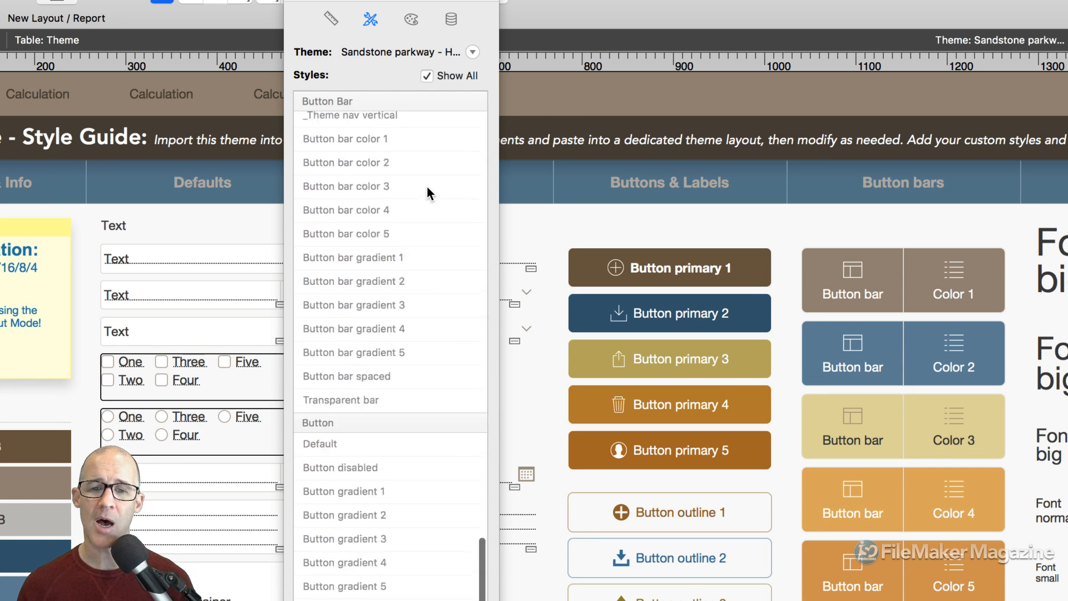
scroll(427, 186, up, 5)
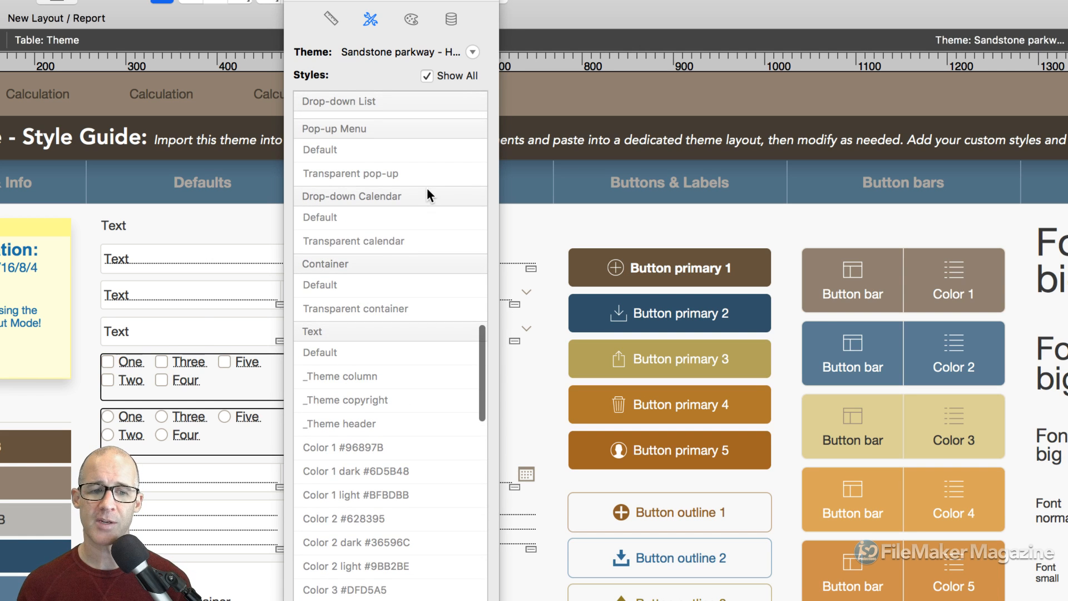
scroll(426, 188, down, 6)
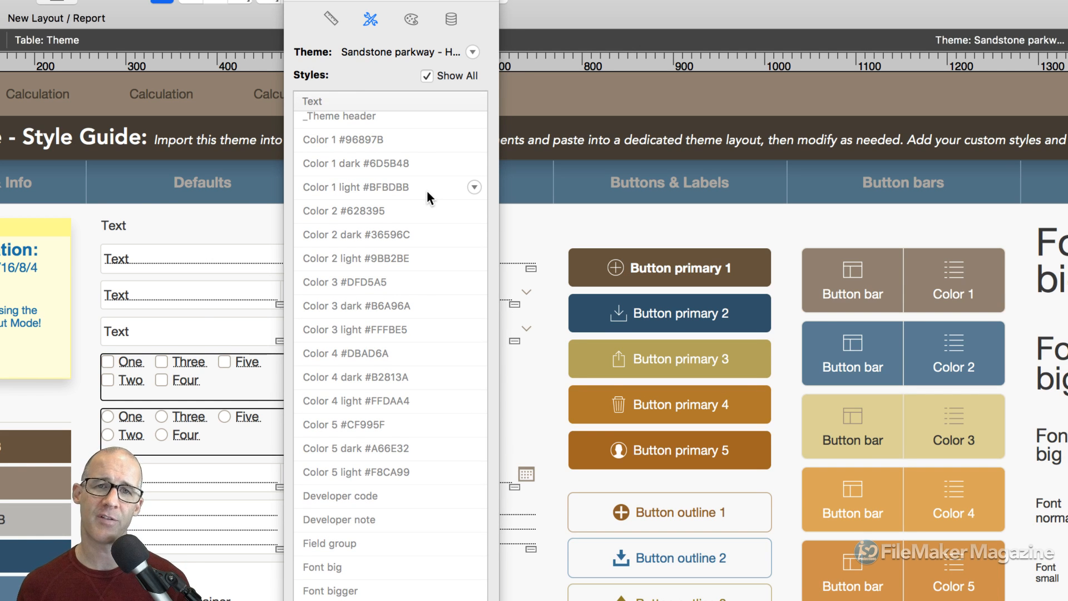
scroll(155, 201, left, 1)
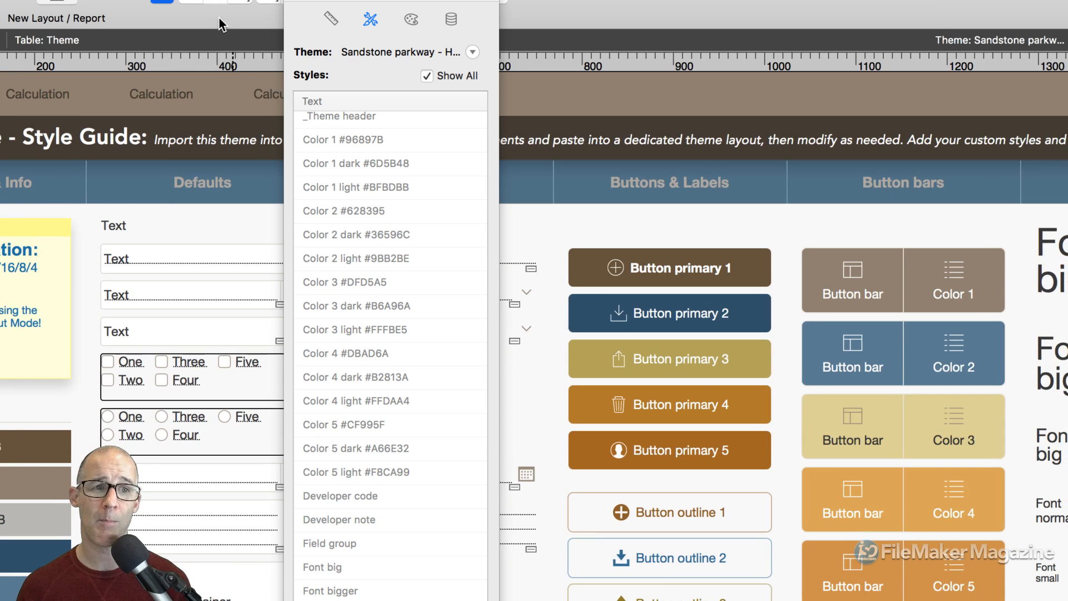
Arrange the Time Track - 2 window and the Inspector side by side, with the Colors swatches in view
drag(229, 25, 806, 12)
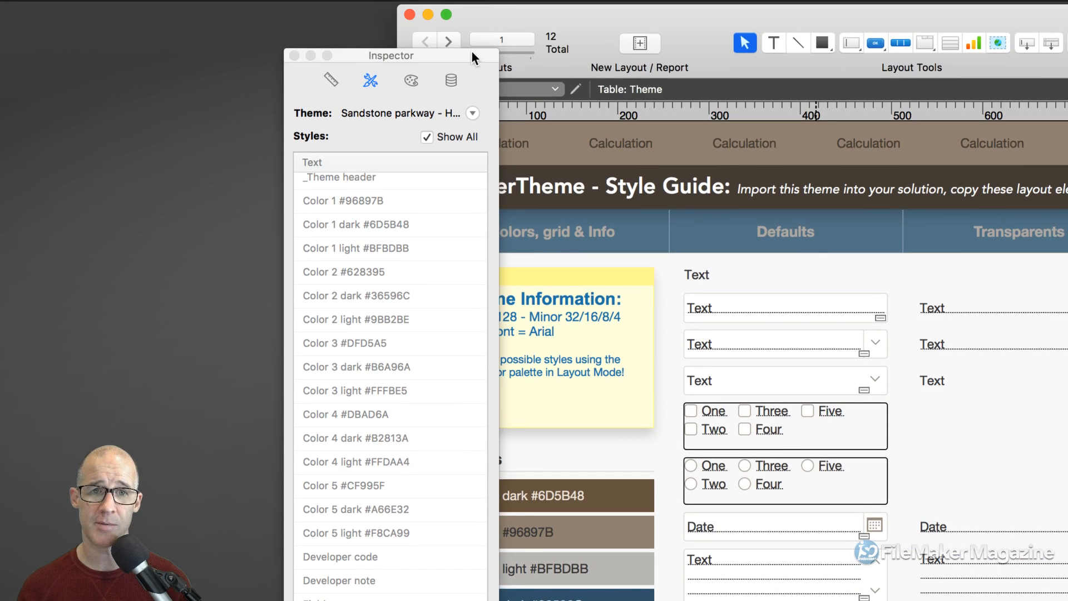
drag(471, 52, 370, 42)
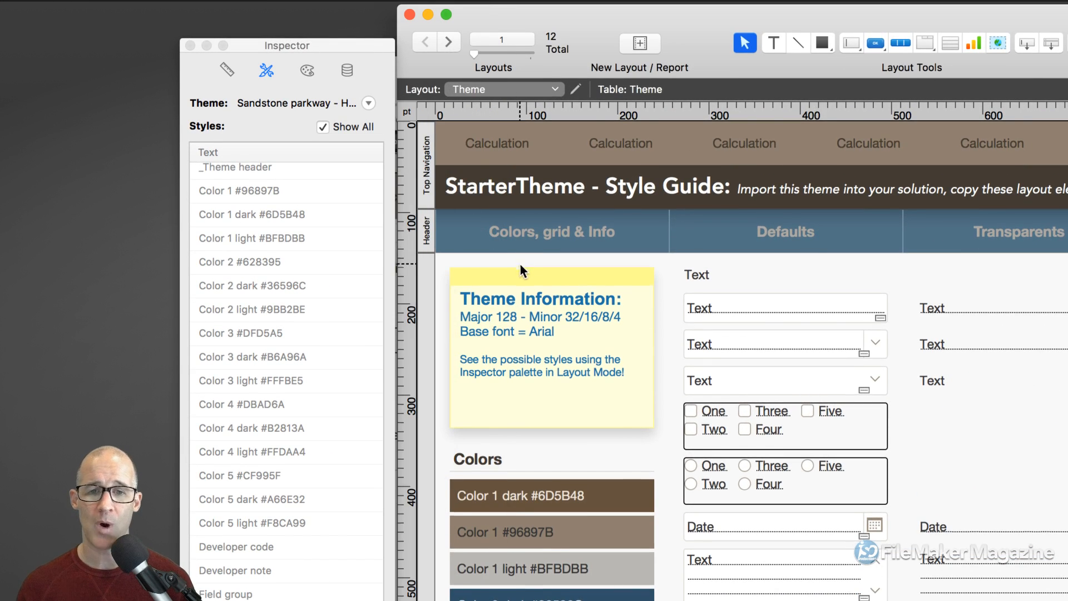
scroll(520, 261, down, 10)
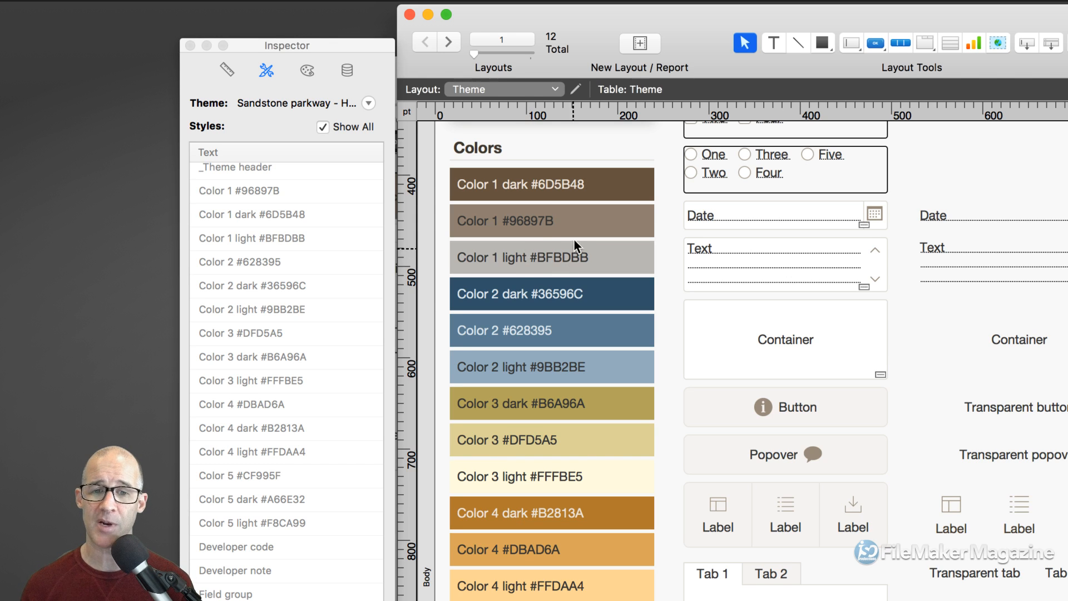
Select the Color 1 dark #6D5B48 swatch and inspect its entry among the text styles and its appearance settings
drag(659, 181, 570, 369)
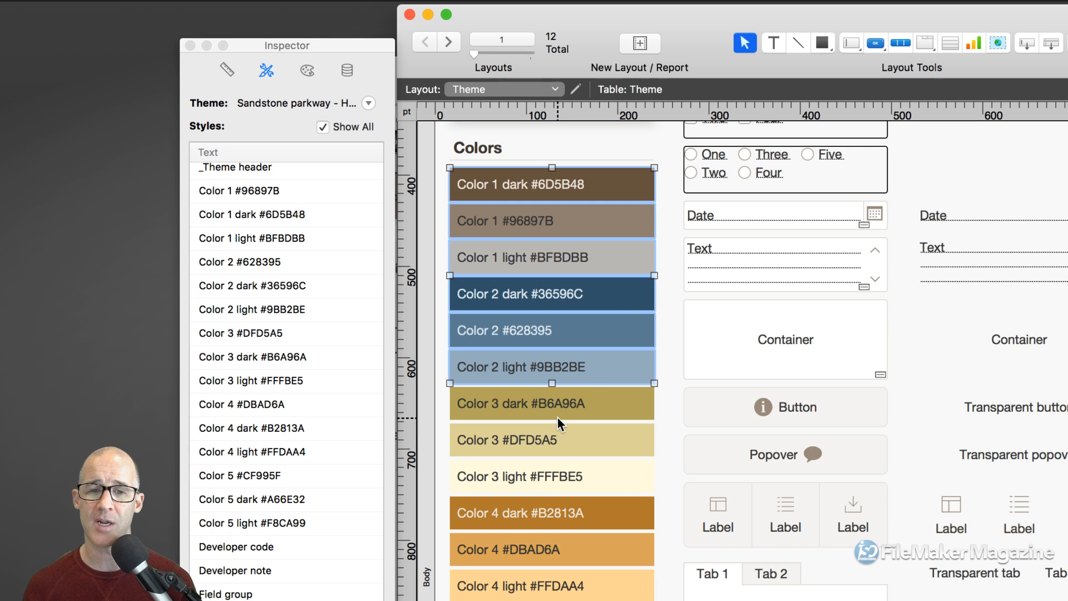
click(664, 182)
click(585, 185)
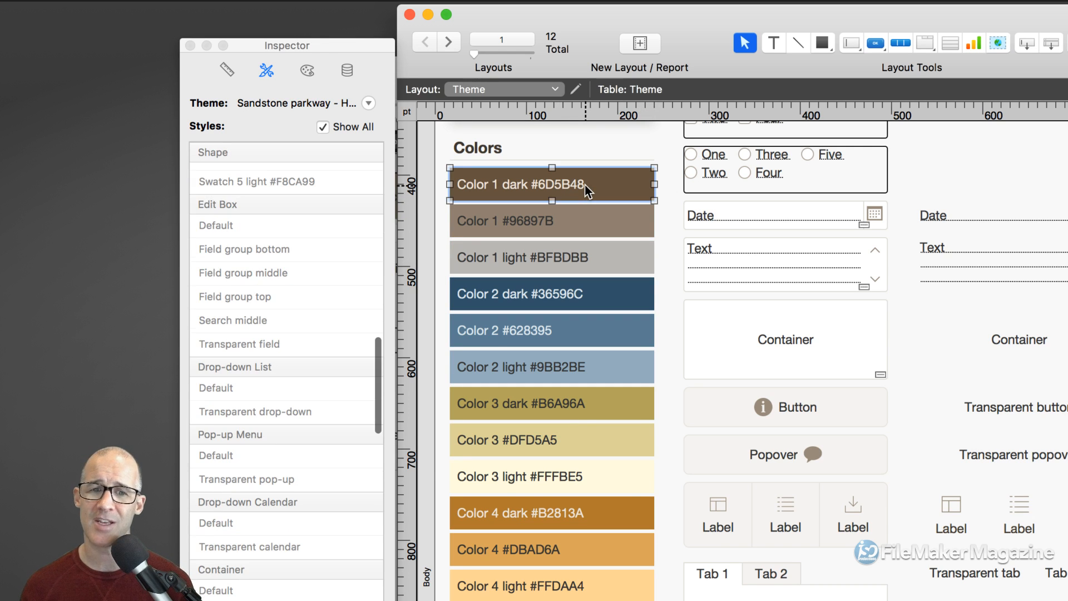
drag(345, 47, 345, 27)
scroll(333, 204, down, 10)
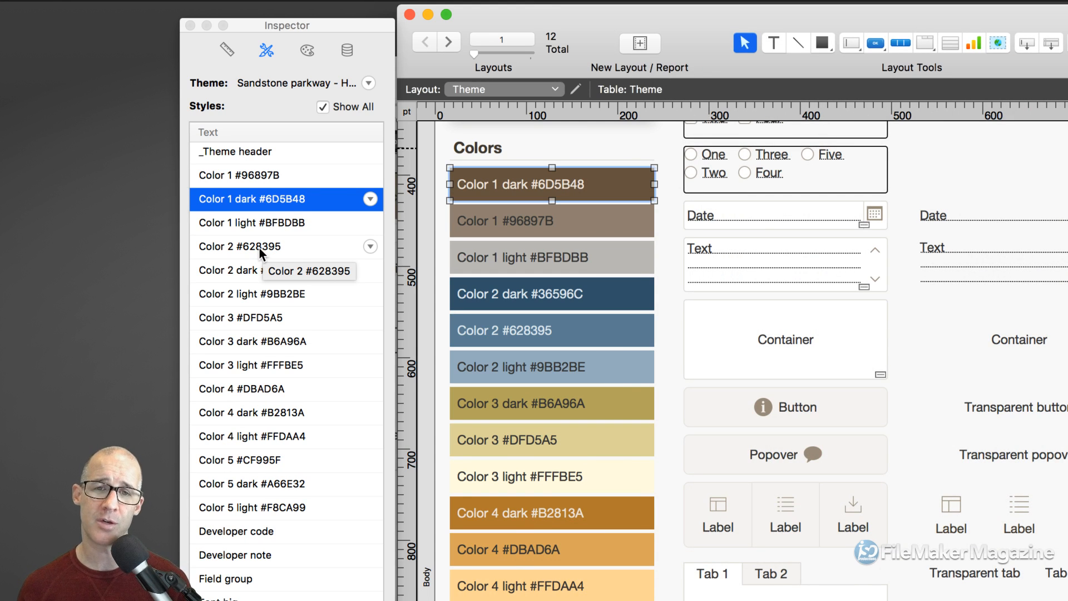
click(315, 54)
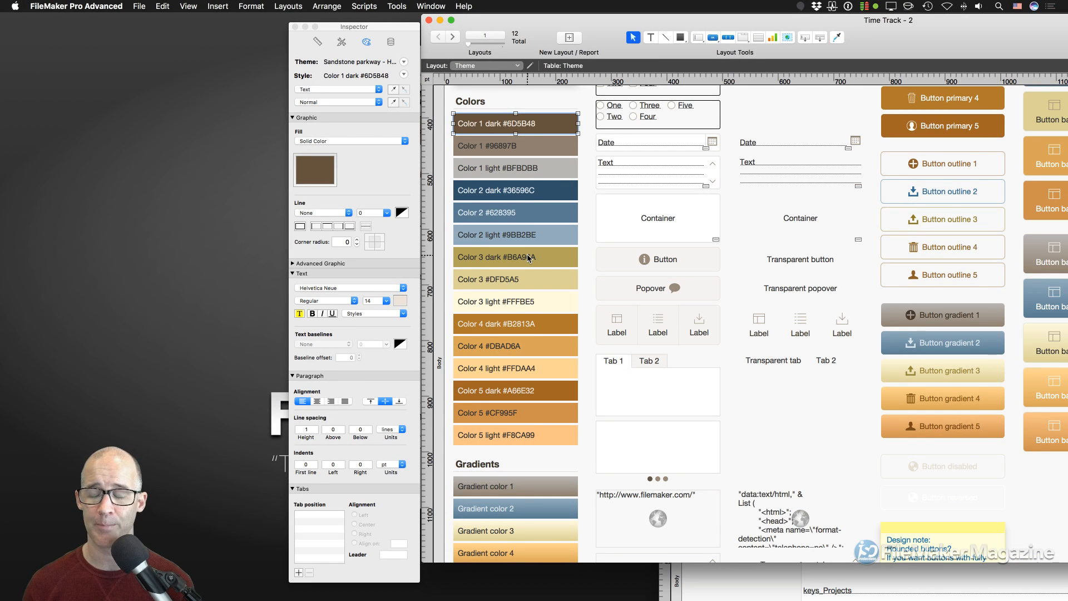
Move the Time Track - 2 window back behind the Inspector so more of the style guide columns show
drag(661, 21, 466, 27)
drag(666, 28, 621, 30)
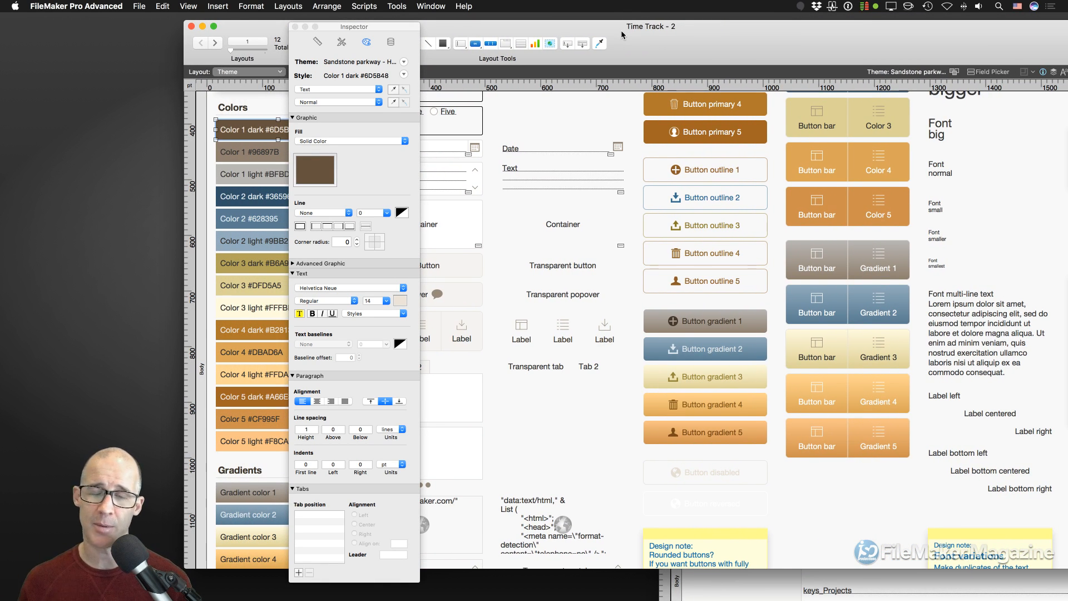
Move the Inspector aside and examine the style guide's button, typography, custom tabs and extras columns
drag(348, 26, 211, 23)
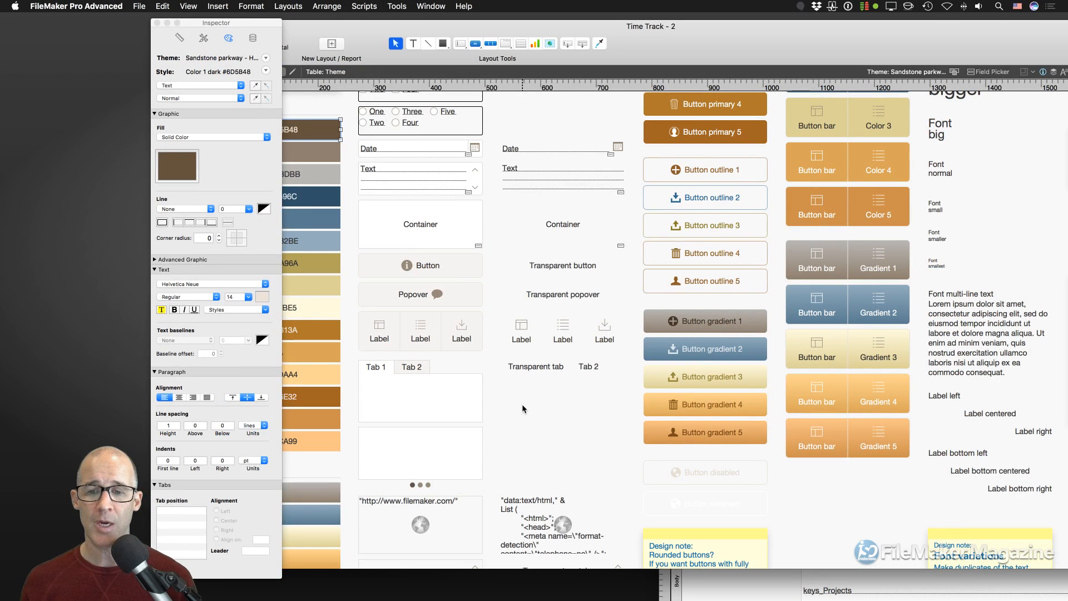
scroll(523, 405, down, 4)
scroll(525, 411, down, 3)
scroll(525, 411, right, 10)
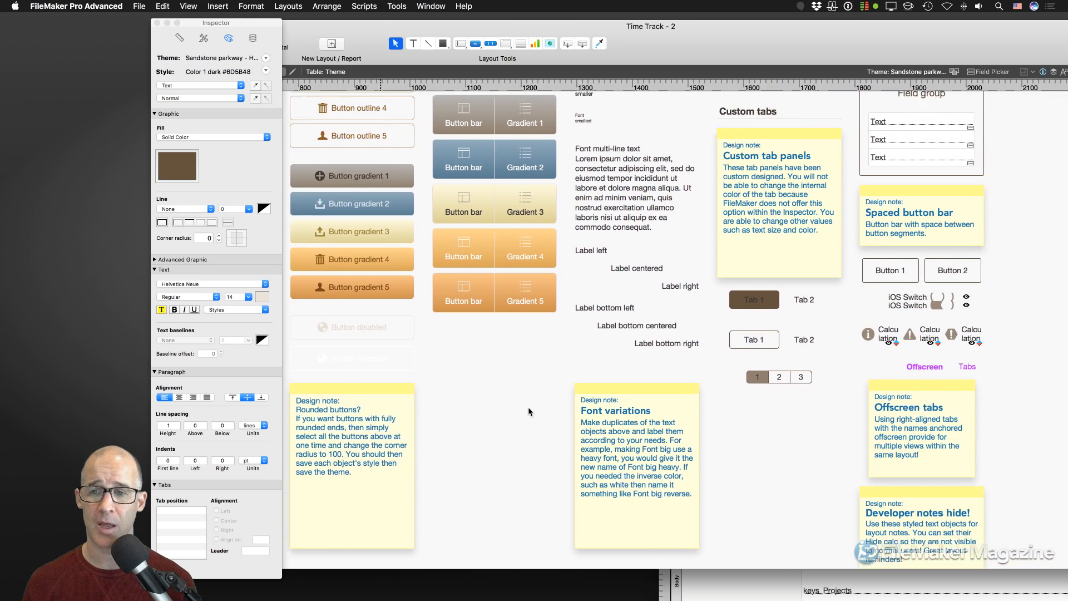
scroll(529, 412, right, 5)
scroll(531, 411, up, 1)
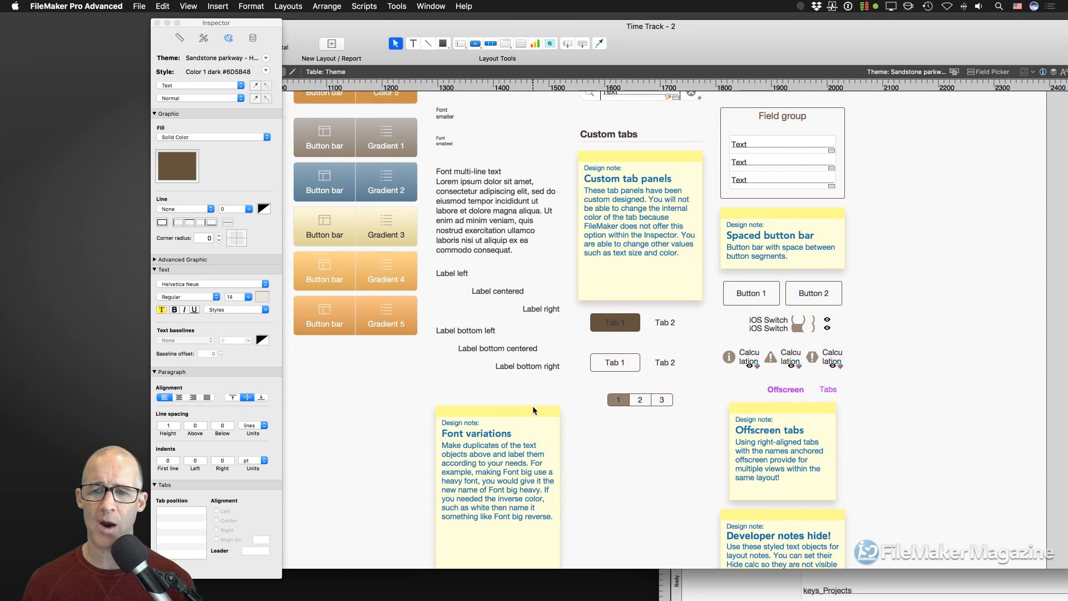
scroll(533, 411, up, 5)
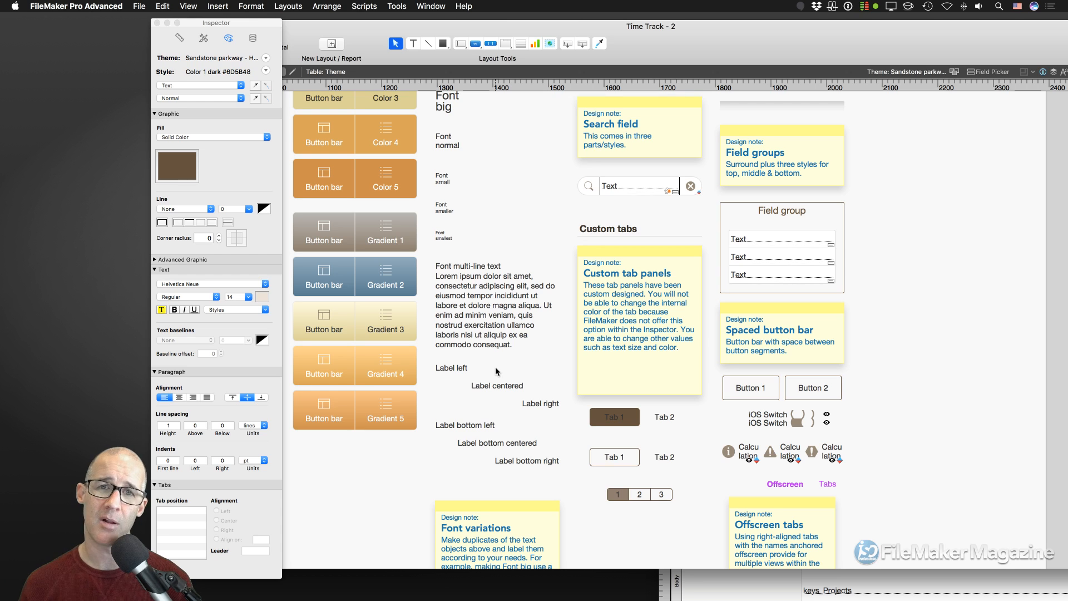
Select the solid tab control beneath the Custom tab panels note and inspect its appearance, including the Advanced Graphic settings
drag(254, 24, 428, 29)
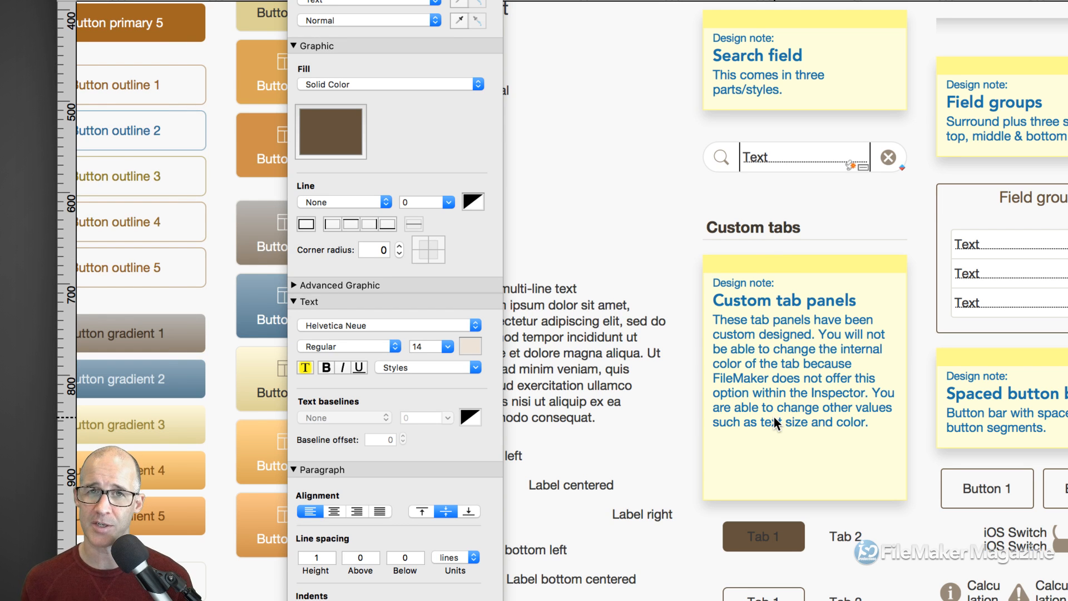
scroll(779, 416, down, 8)
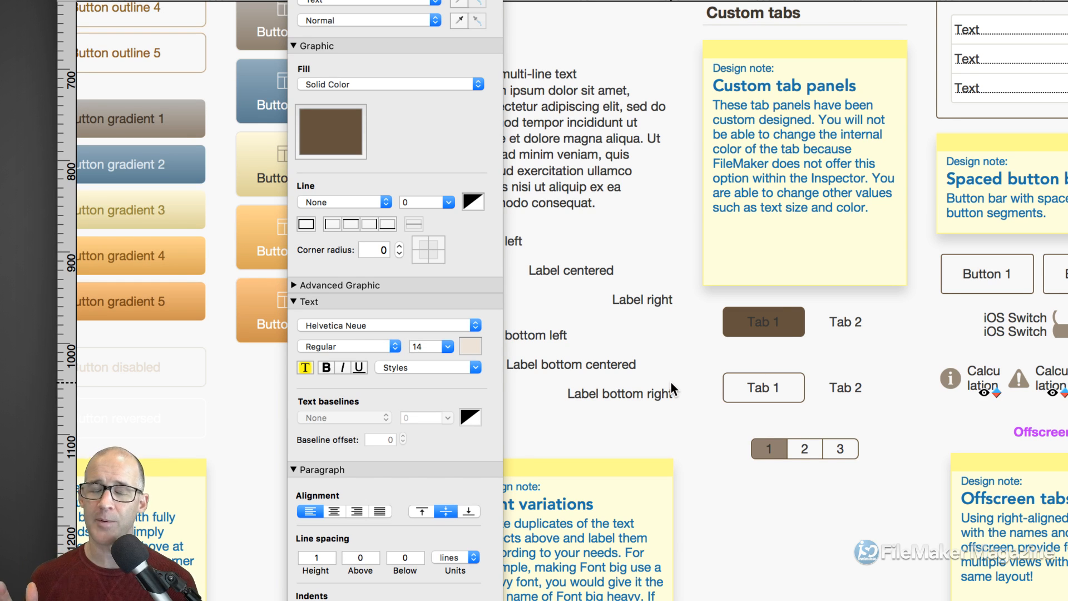
click(761, 318)
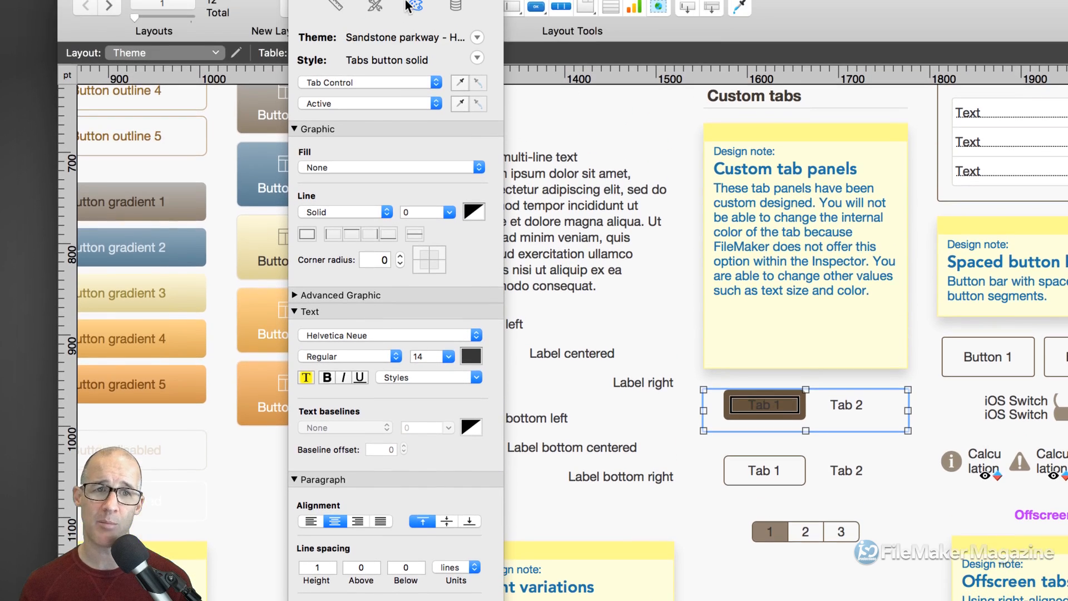
click(294, 295)
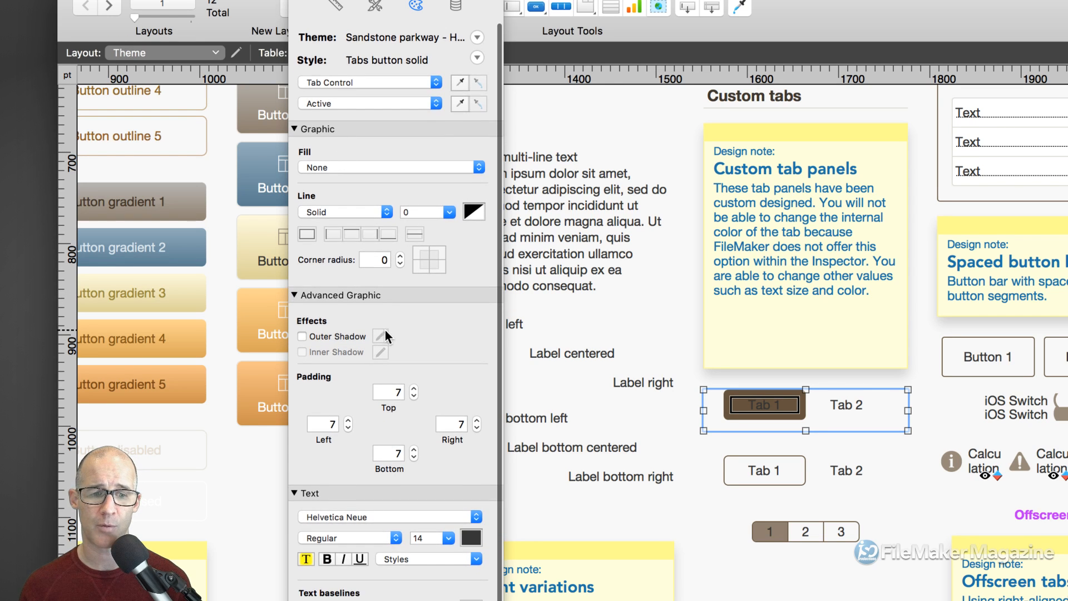
scroll(383, 328, down, 3)
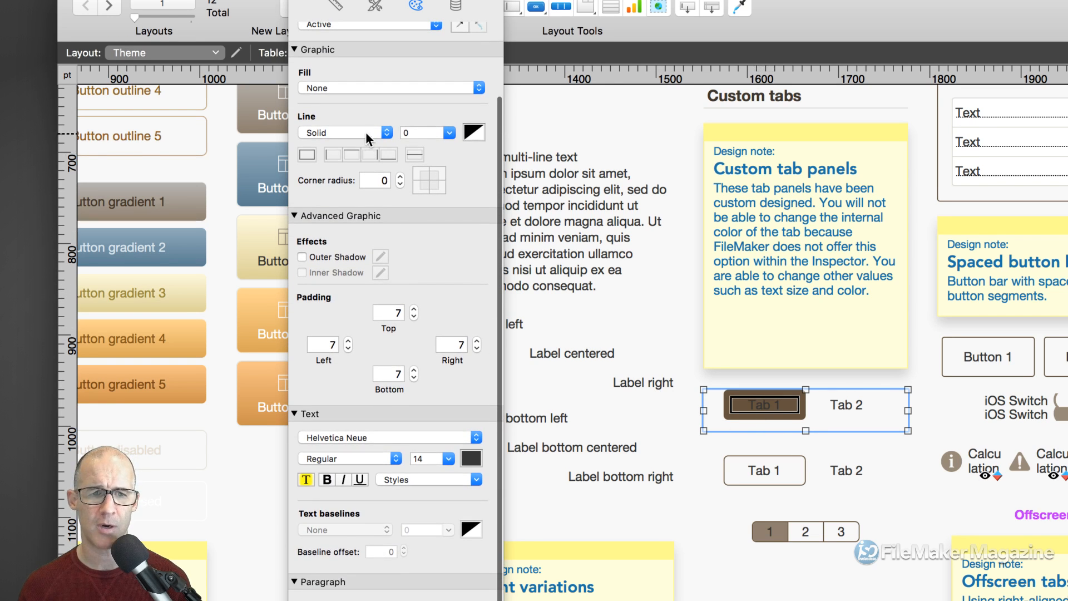
scroll(366, 132, up, 2)
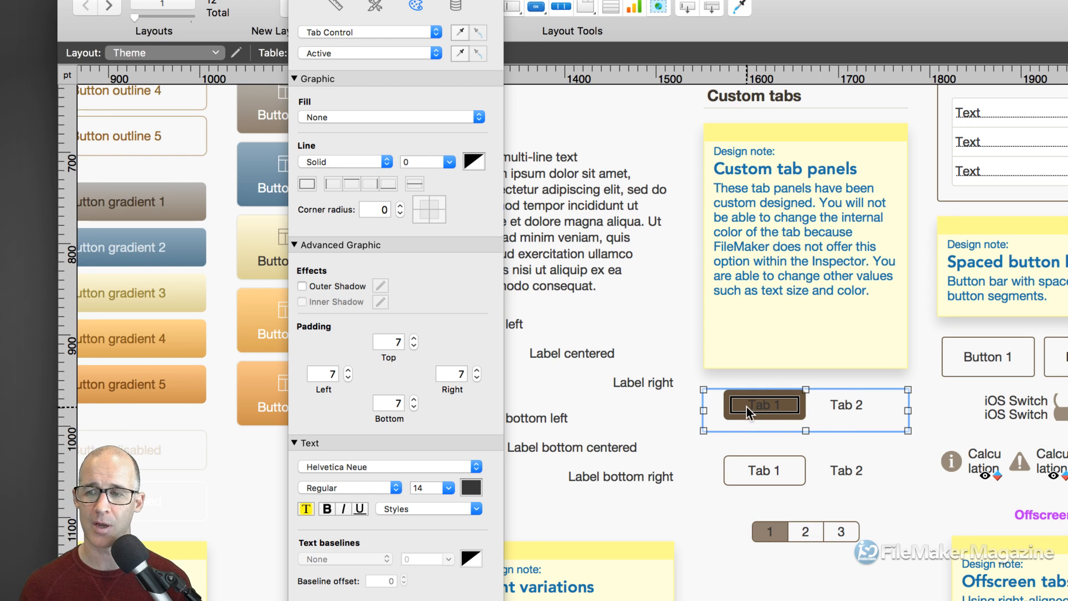
Select the Color 4 button bar in the Button bars column and inspect its appearance settings
scroll(777, 408, left, 3)
scroll(779, 406, left, 10)
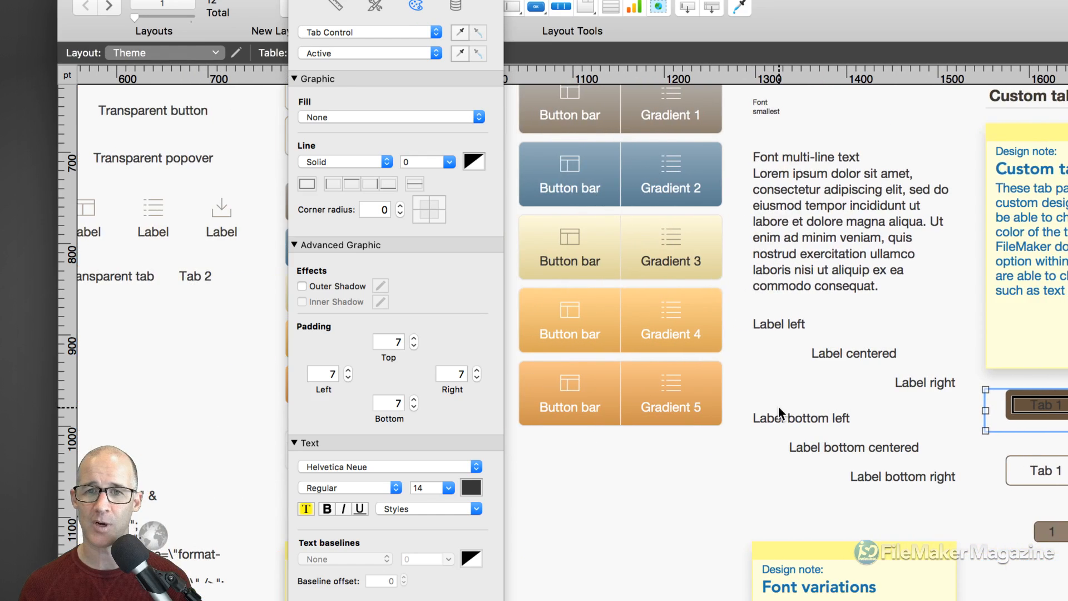
scroll(779, 406, up, 8)
click(574, 125)
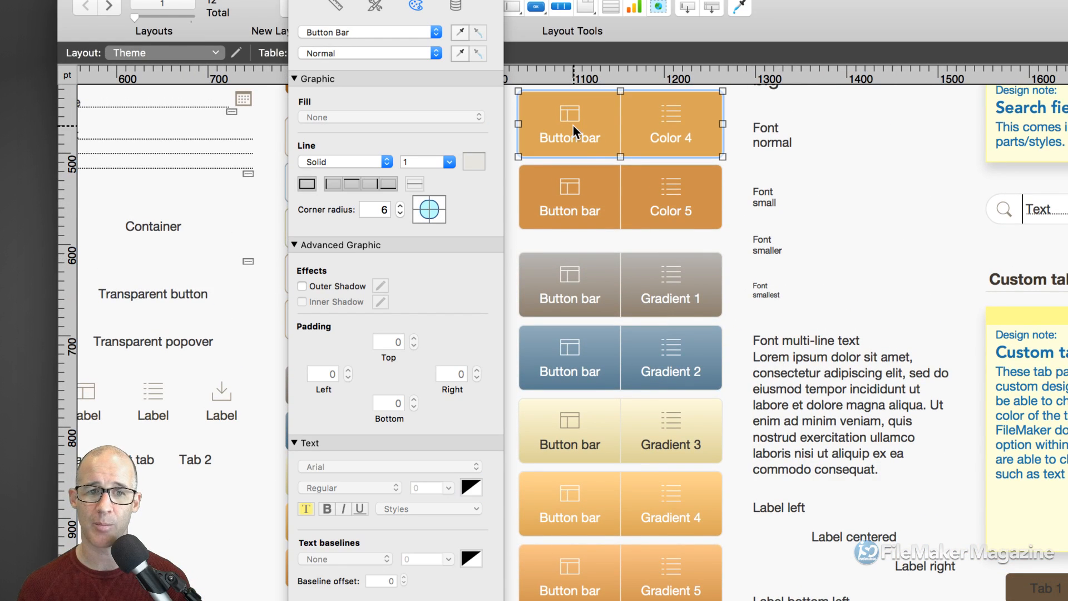
scroll(613, 130, up, 6)
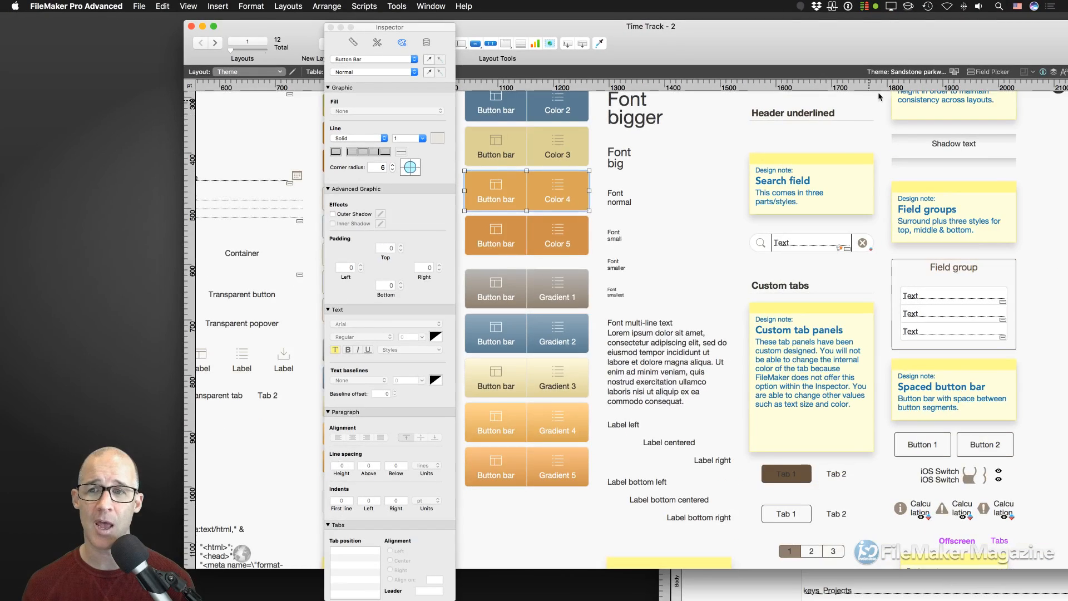
View the available layout themes in the Change Theme dialog and cancel it
click(955, 72)
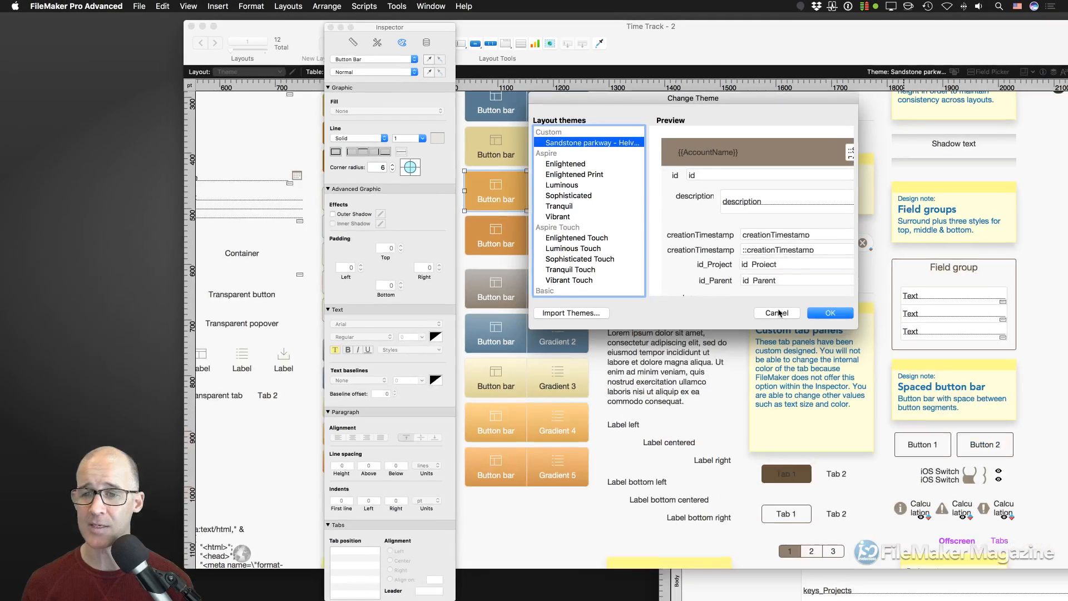
click(900, 400)
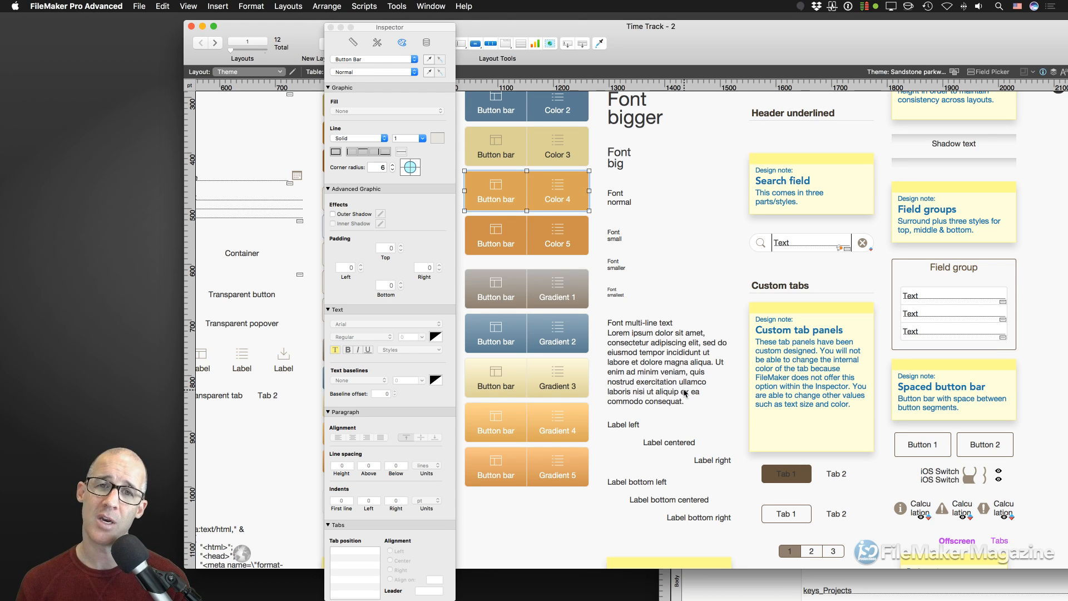
Select the five solid button bars, Color 1 through Color 5, and set their corner radius to 0
scroll(580, 239, up, 5)
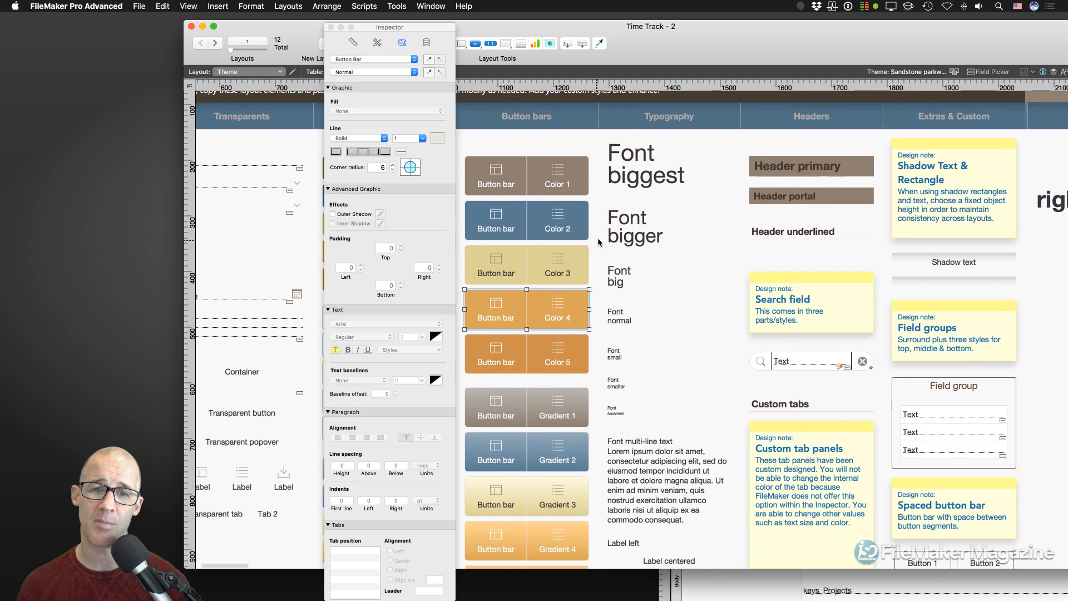
drag(512, 143, 563, 366)
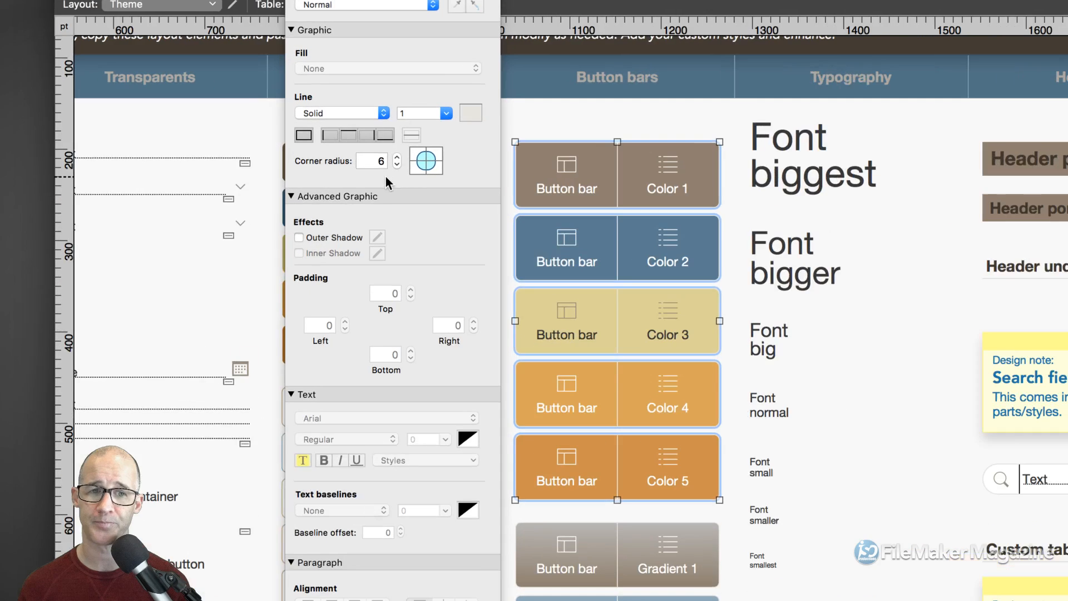
double_click(381, 162)
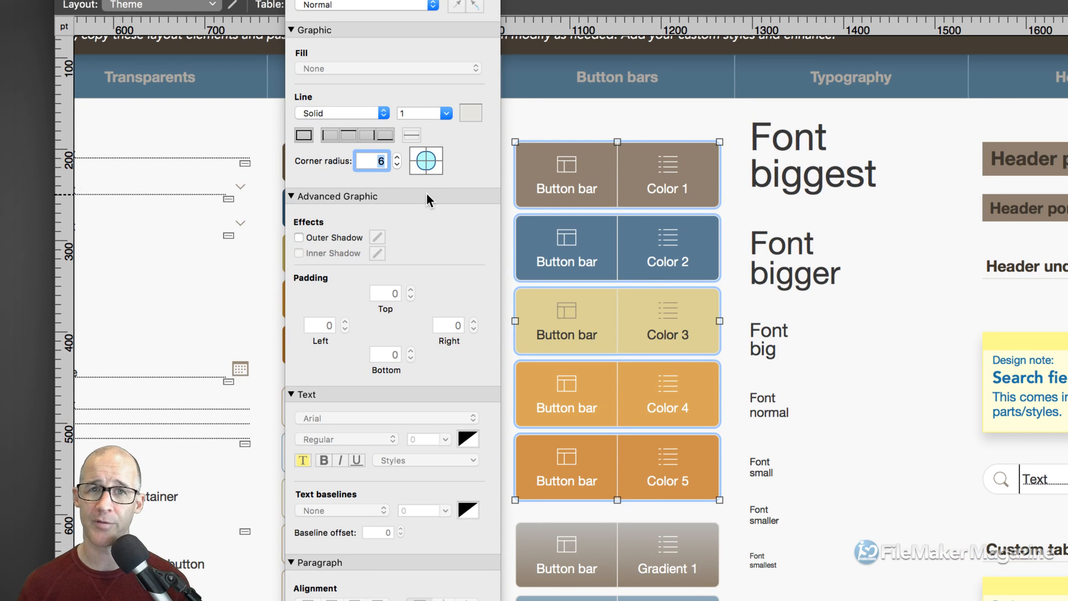
text(0)
key(Tab)
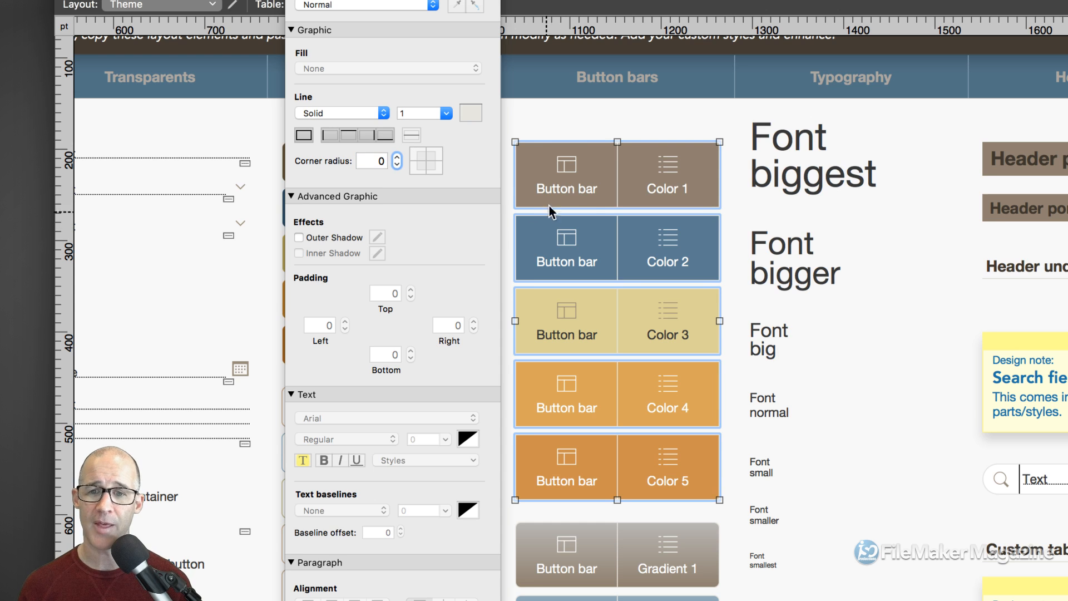
Select only the Color 1 button bar and show the save and revert options for its modified style
click(633, 136)
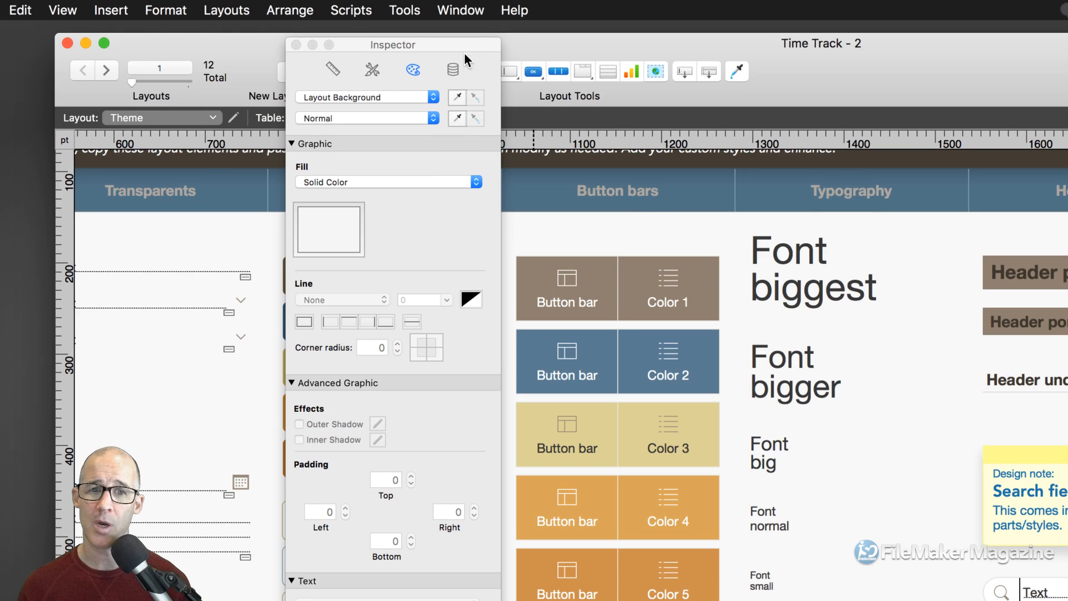
click(610, 311)
scroll(439, 109, down, 1)
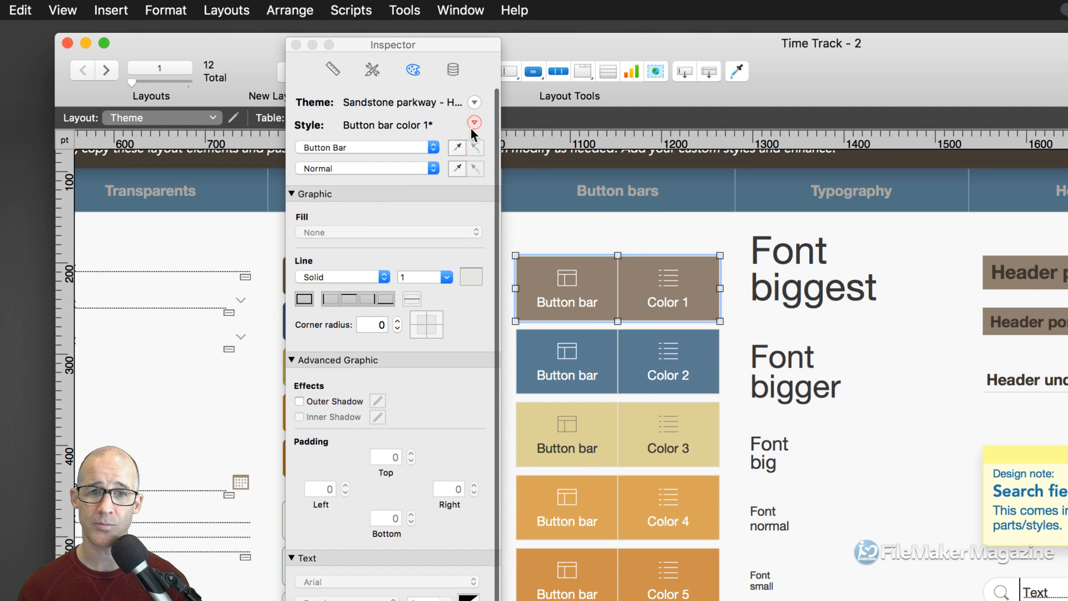
click(474, 124)
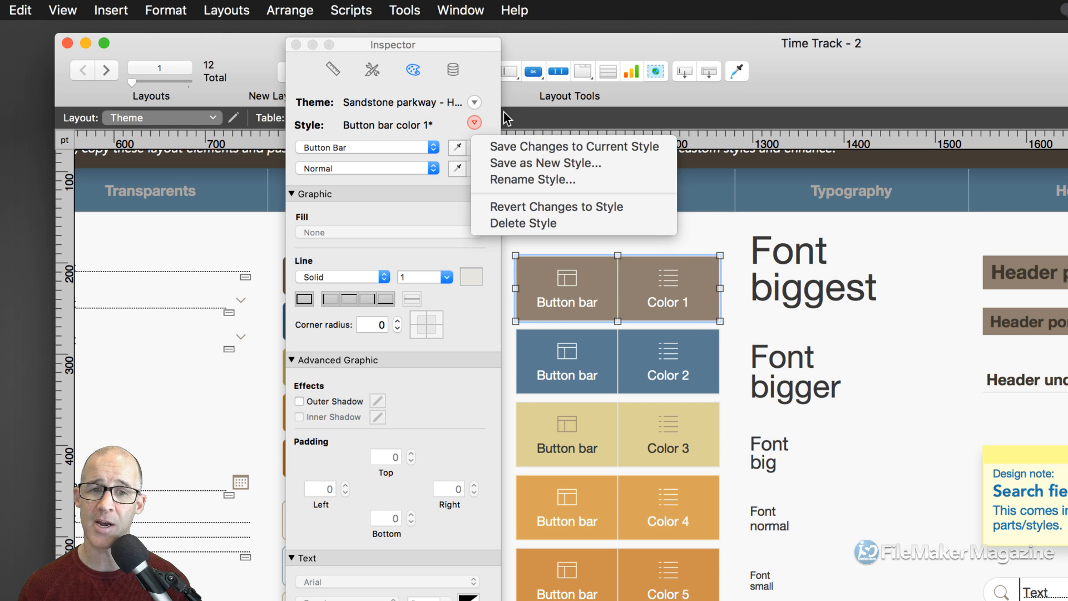
Dismiss the style options, check the style status of the Color 2 to Color 4 button bars, and reselect Color 1
click(694, 262)
click(692, 344)
click(683, 427)
click(679, 483)
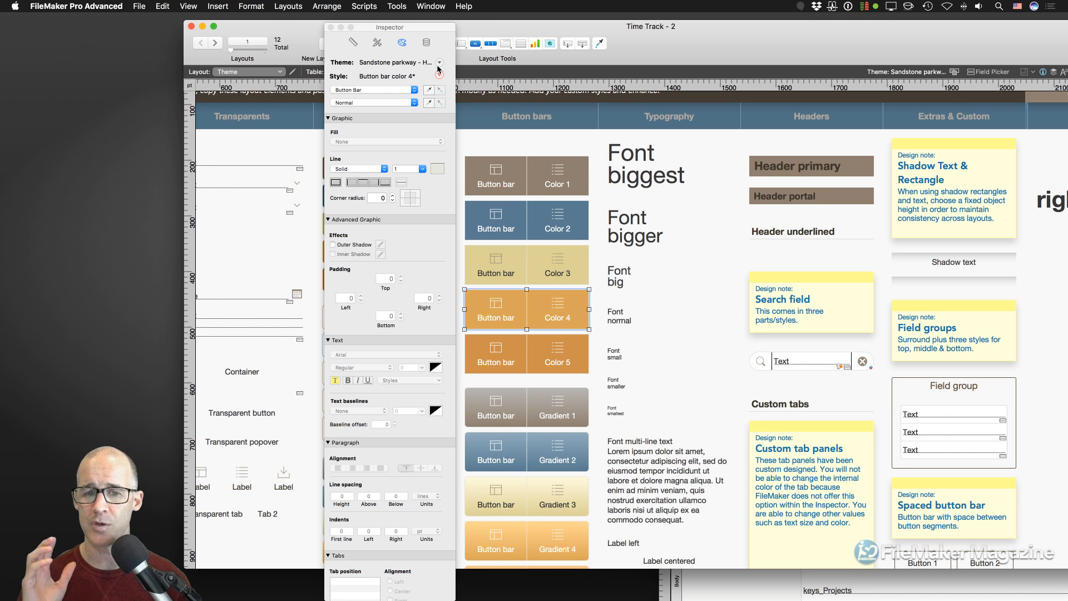
click(498, 184)
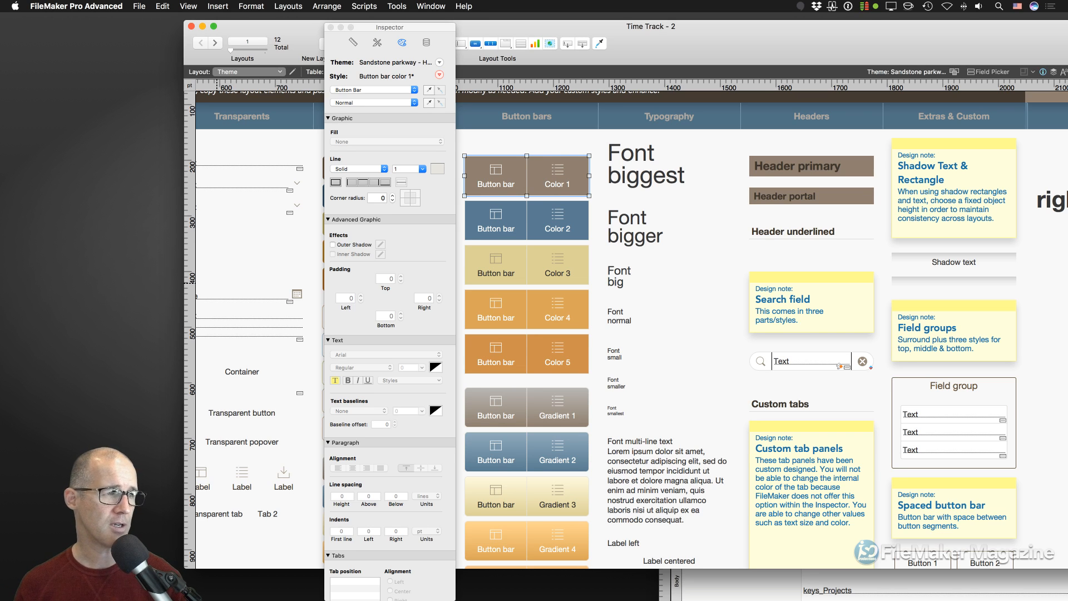
Switch to the live chat and highlight the viewer question about having a separate theme layout for each theme
key(super+grave)
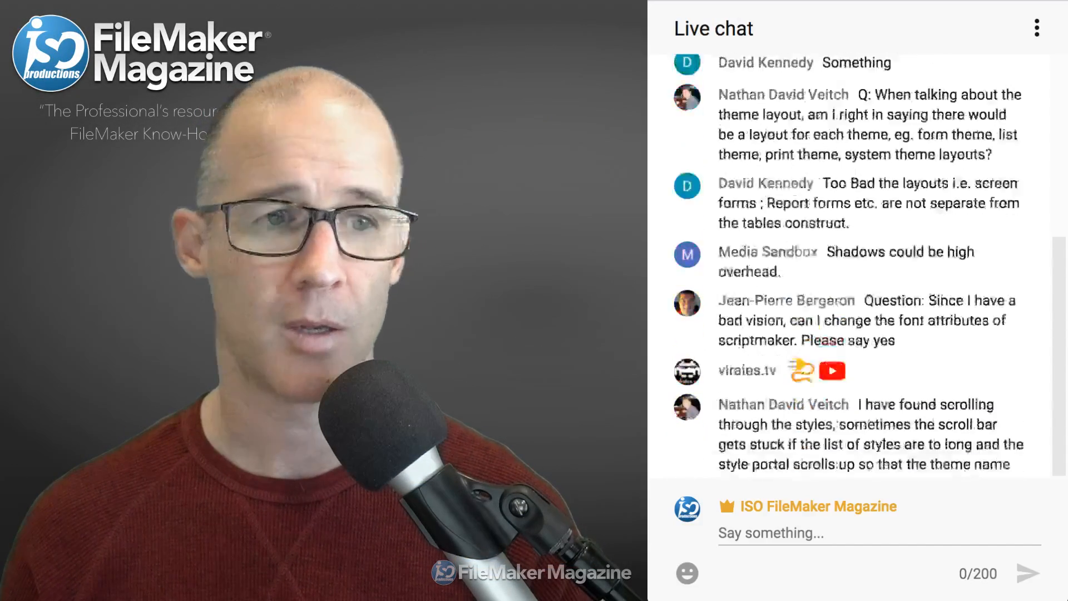
scroll(851, 267, up, 5)
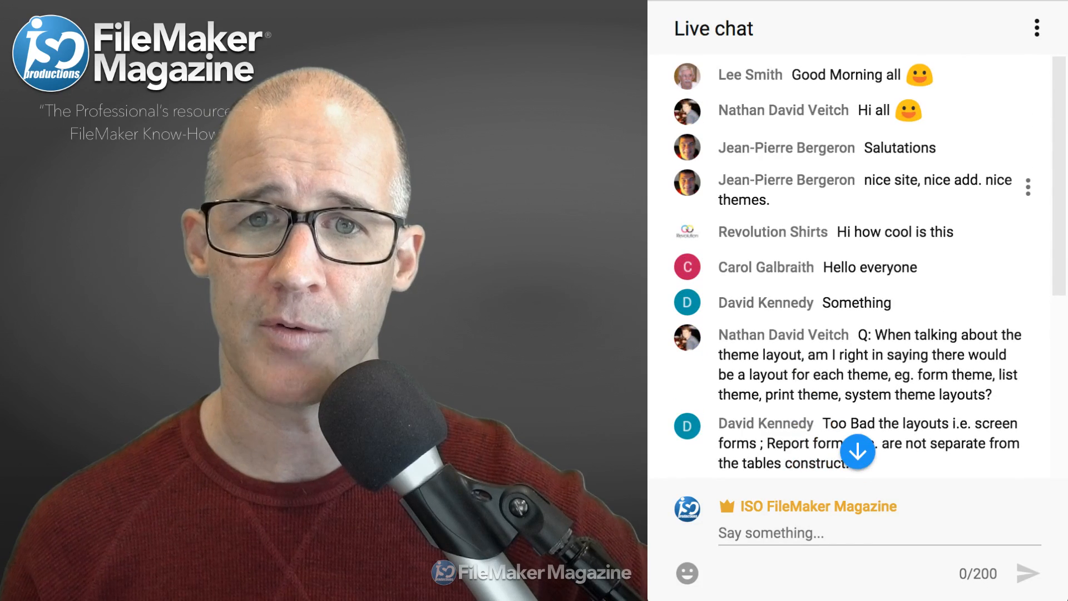
scroll(852, 267, down, 4)
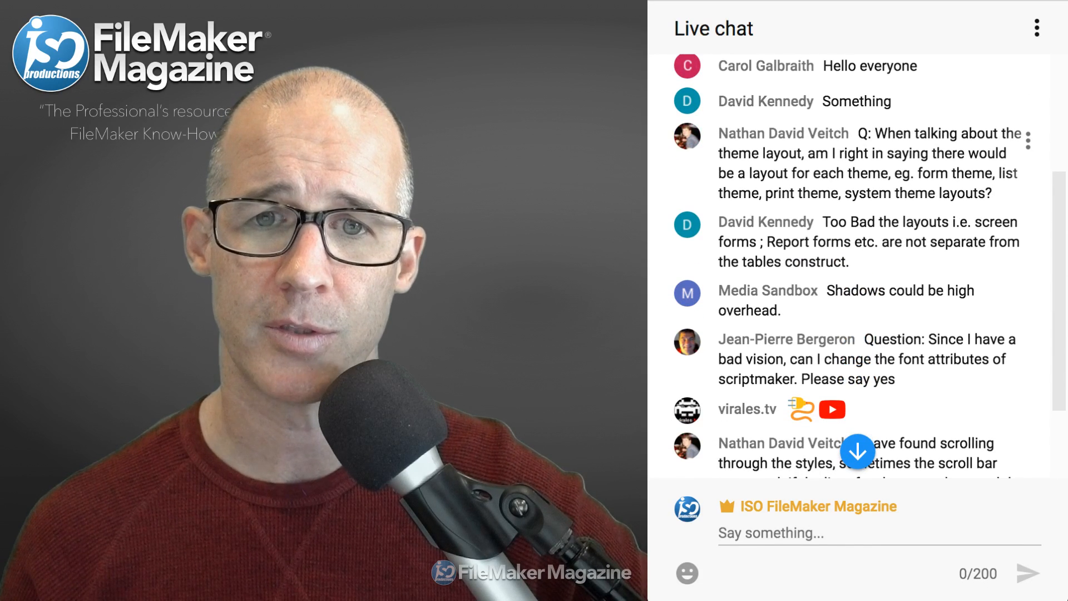
drag(859, 133, 993, 193)
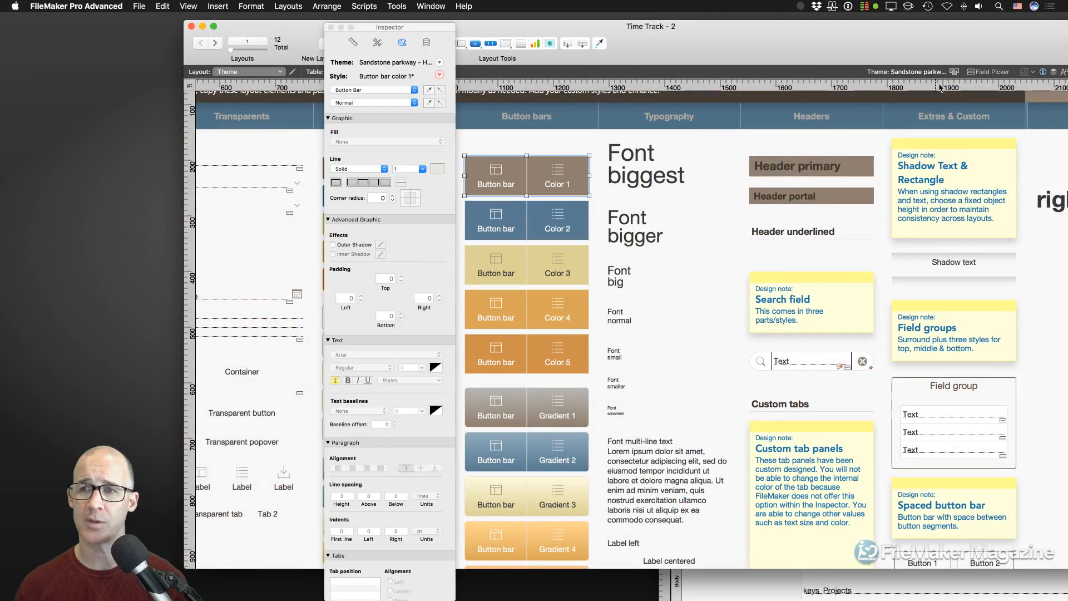
Switch back to FileMaker Pro Advanced, review the custom and built-in themes in the Change Theme dialog, and cancel it
click(955, 73)
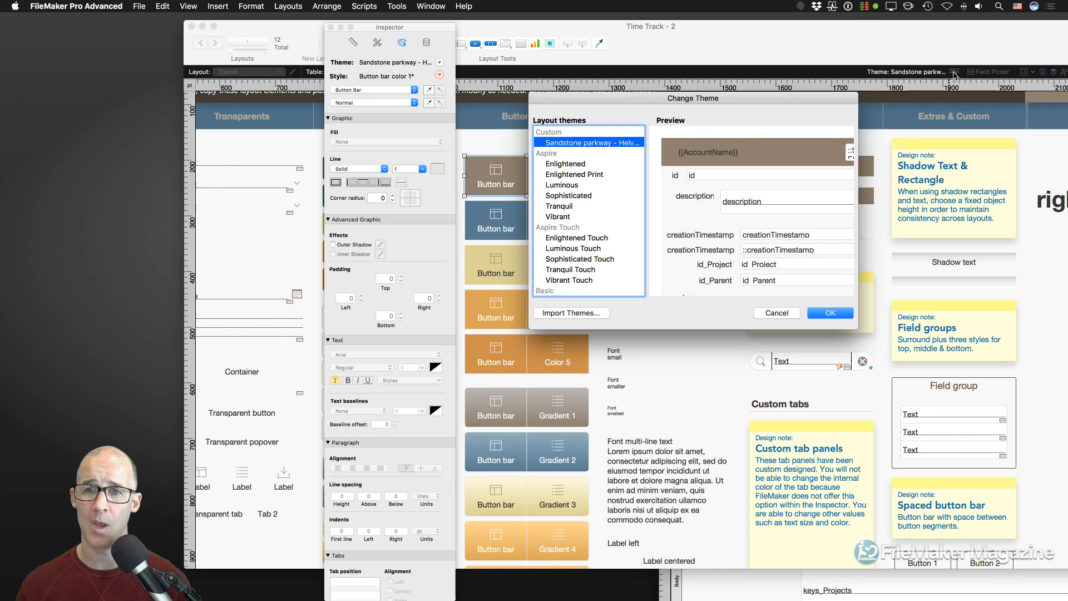
drag(730, 101, 681, 104)
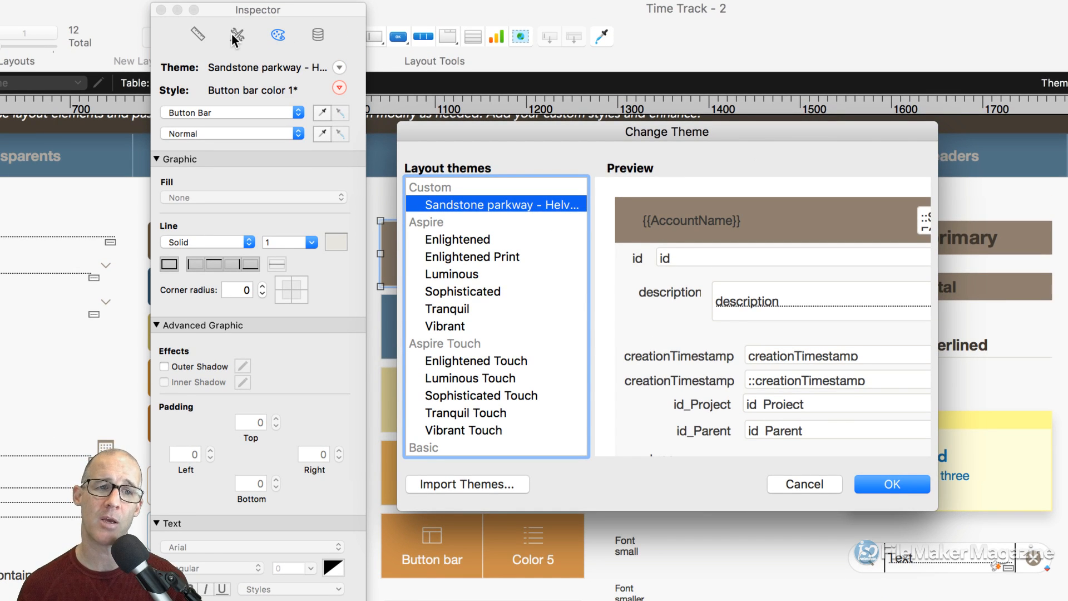
click(811, 485)
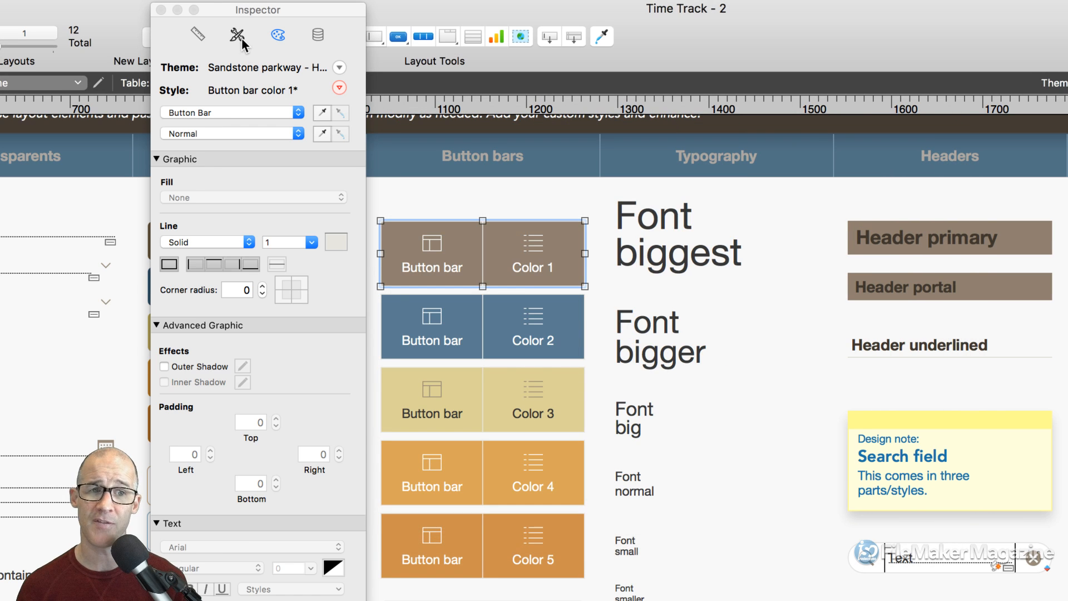
Examine the theme's full styles list from the shape swatches through fields and text to the button bar styles
click(241, 38)
scroll(291, 200, down, 5)
scroll(292, 201, up, 15)
scroll(292, 199, up, 5)
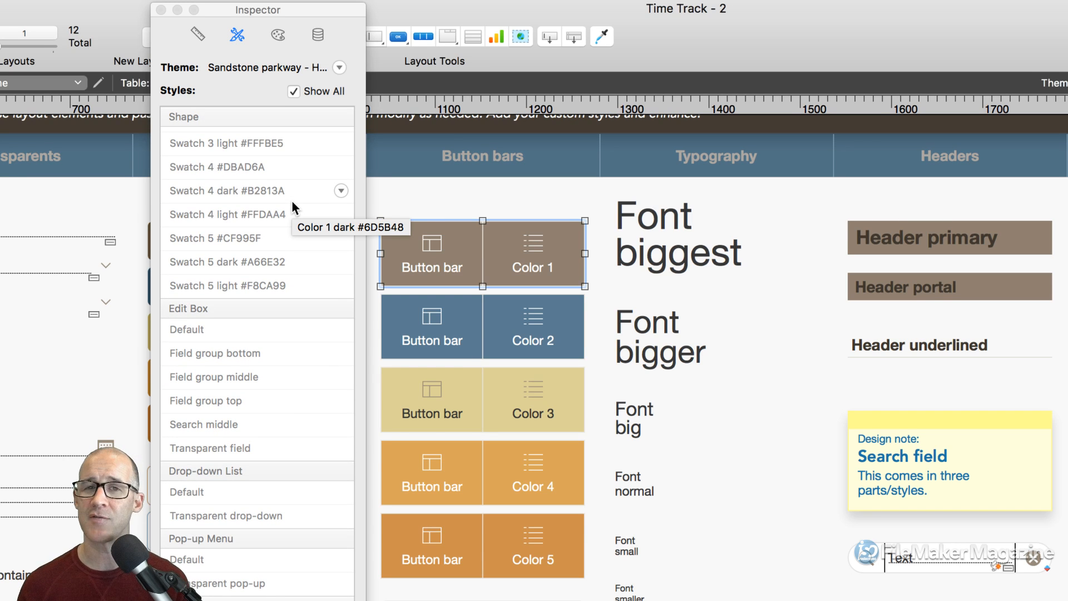
scroll(292, 201, down, 15)
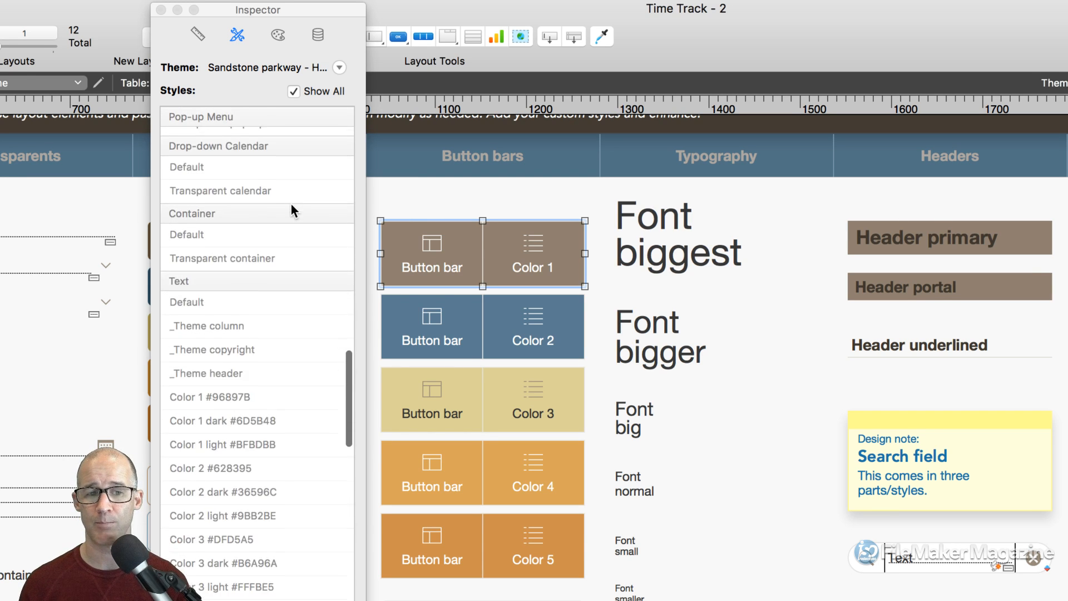
scroll(291, 204, down, 10)
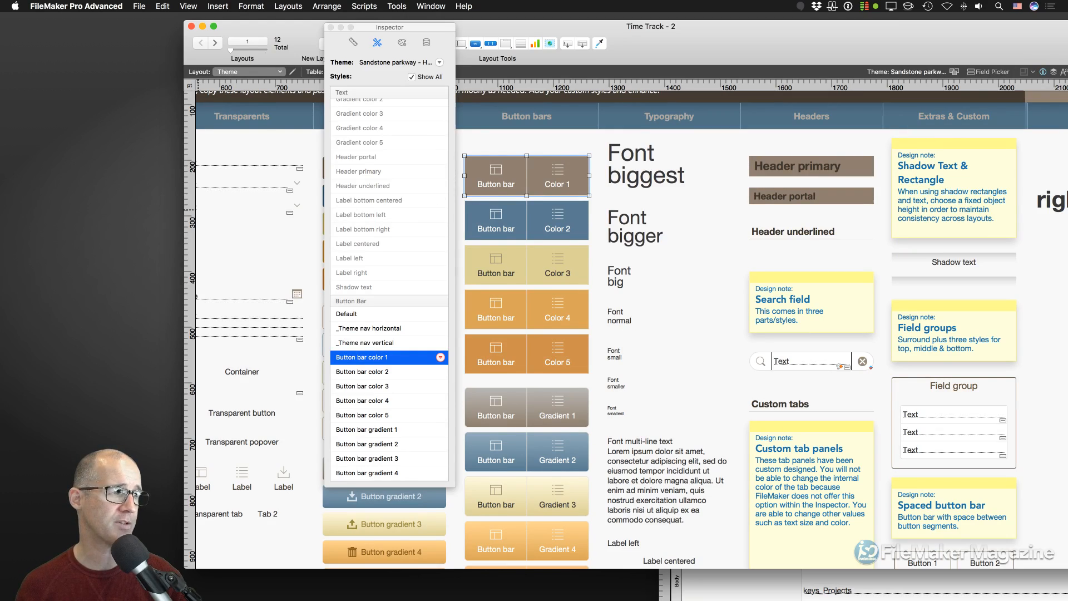
Switch to the live chat and highlight the comment about layouts not being separate from the tables construct
click(1, 211)
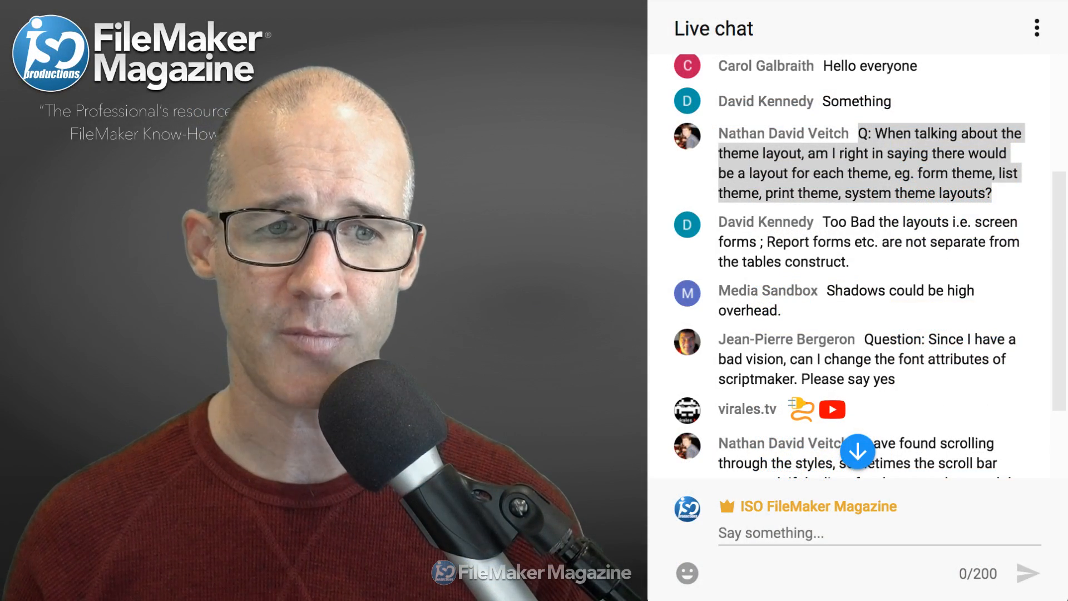
key(super+Tab)
mouse_move(840, 222)
mouse_down()
mouse_move(851, 262)
mouse_move(831, 222)
mouse_up()
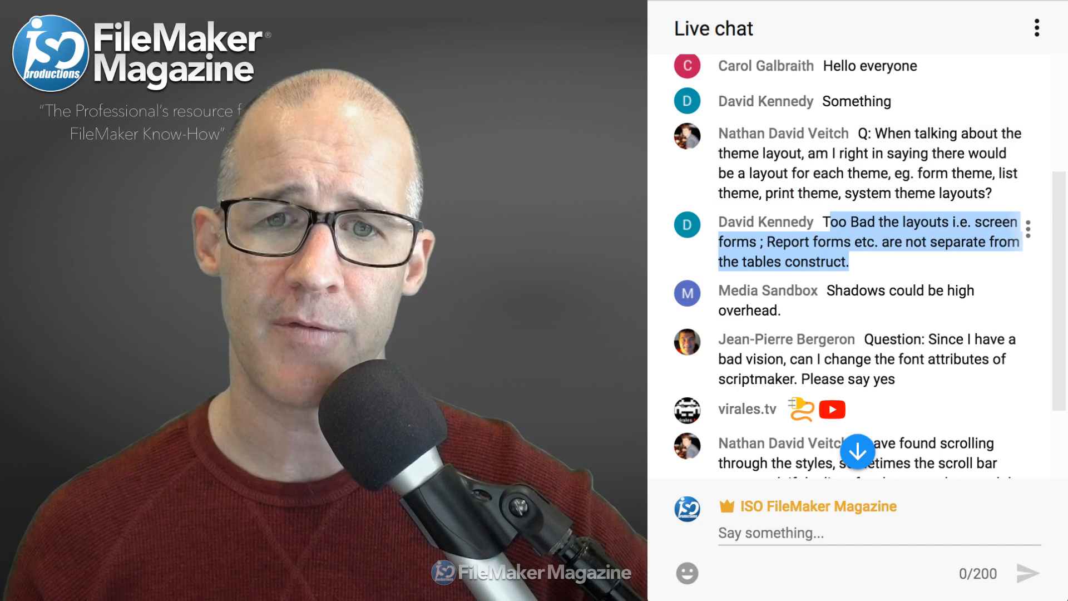
scroll(857, 264, down, 1)
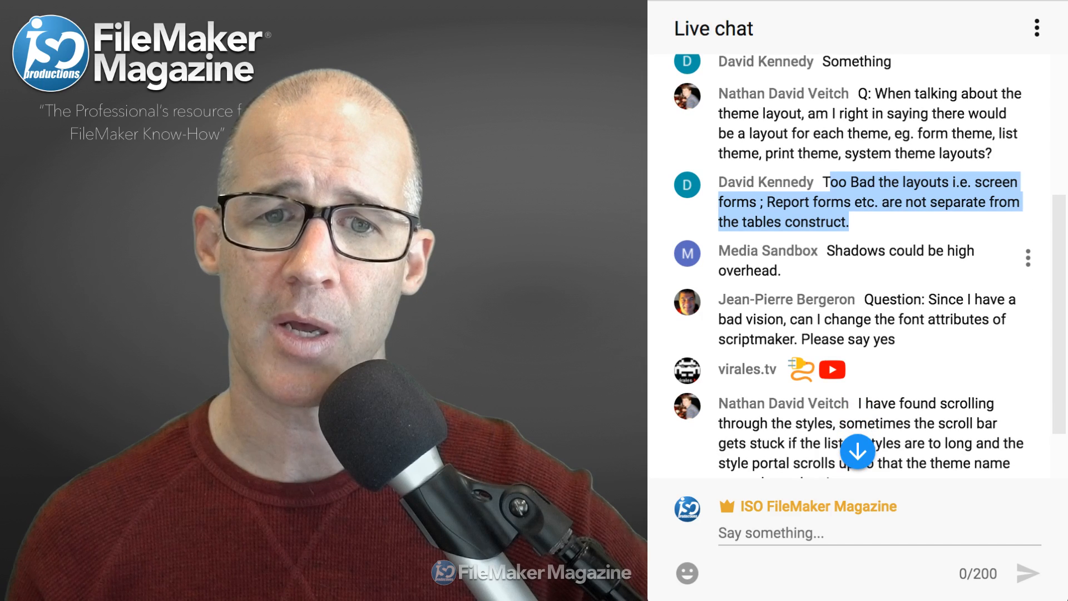
click(859, 222)
drag(849, 222, 823, 182)
Highlight the chat comment about shadows having high overhead, and clear the text selection
click(879, 268)
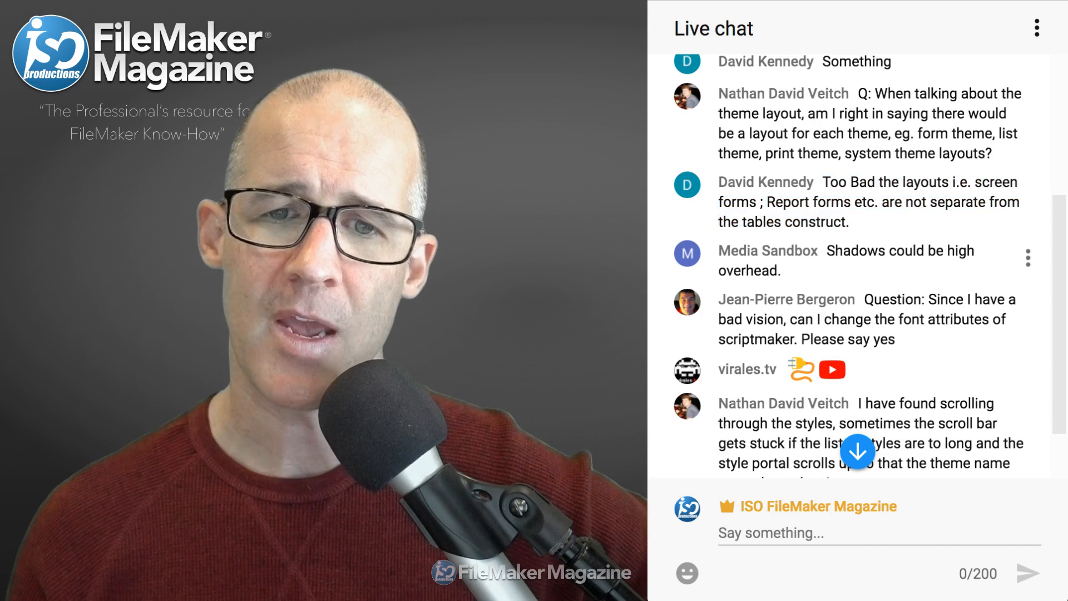
drag(828, 251, 781, 271)
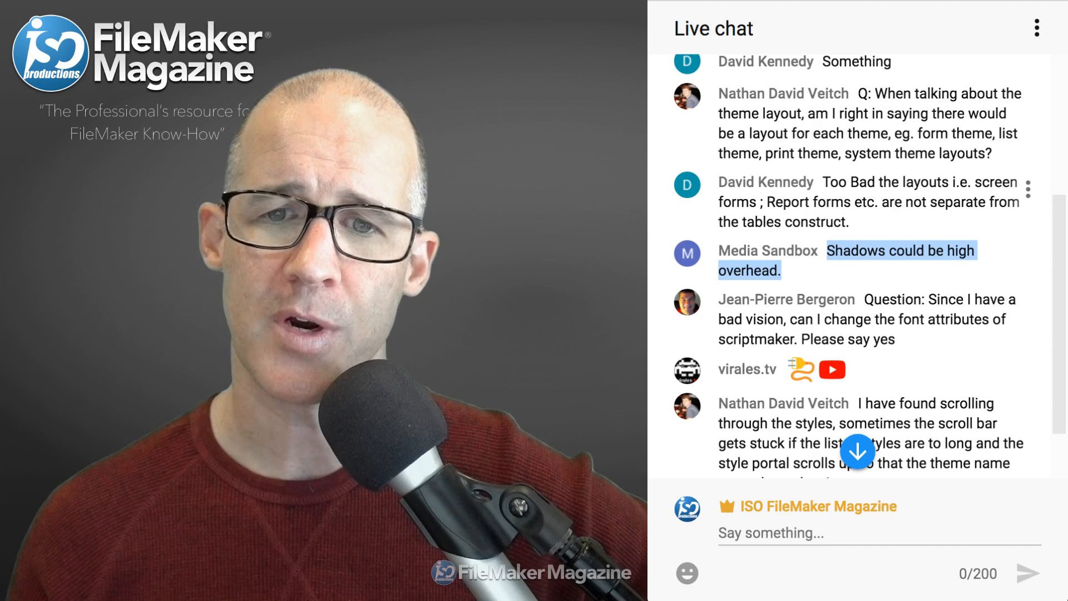
click(890, 223)
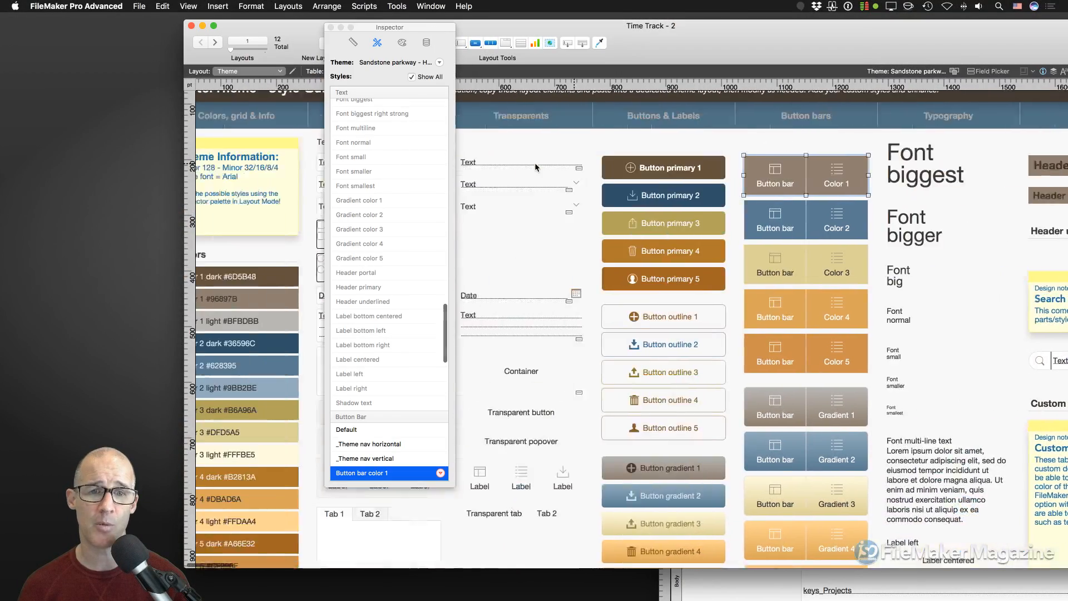
In FileMaker Pro Advanced, reposition the Inspector beside the Defaults column and show the appearance settings of the default edit box
scroll(536, 167, left, 3)
drag(397, 28, 251, 54)
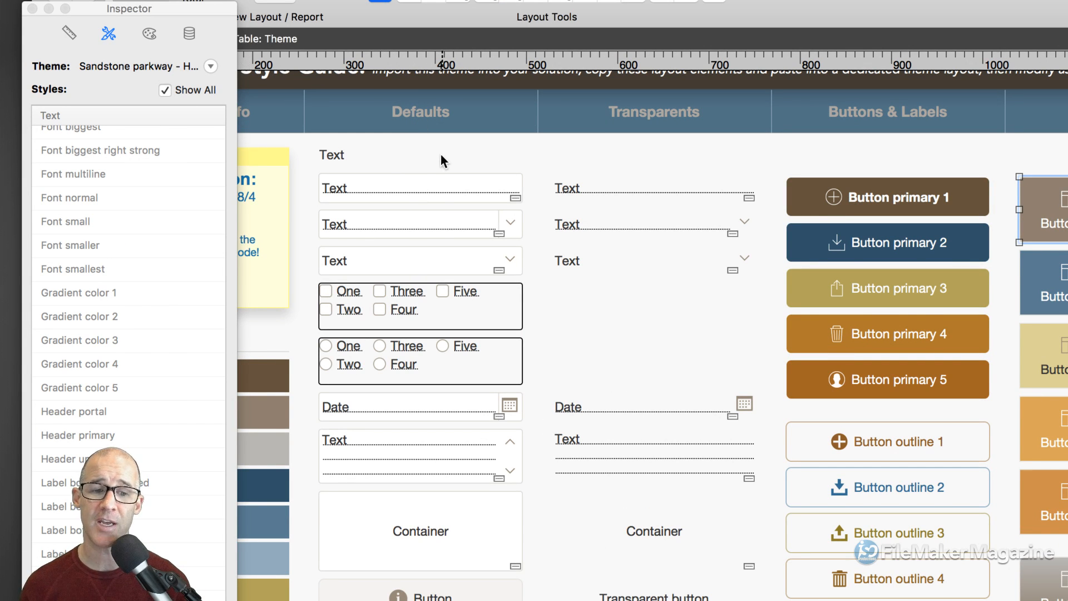
click(409, 182)
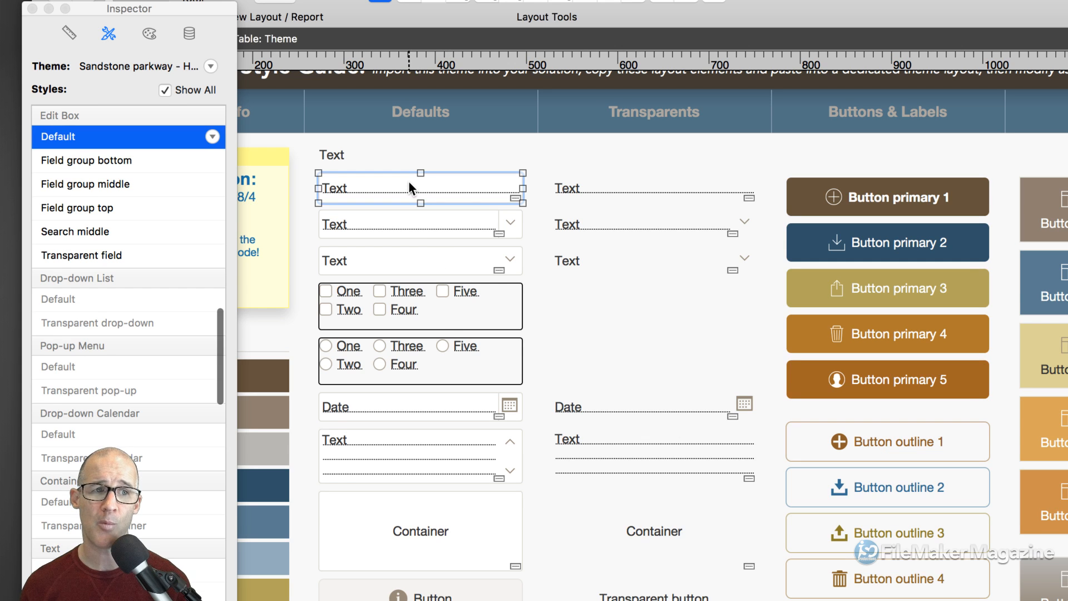
click(149, 35)
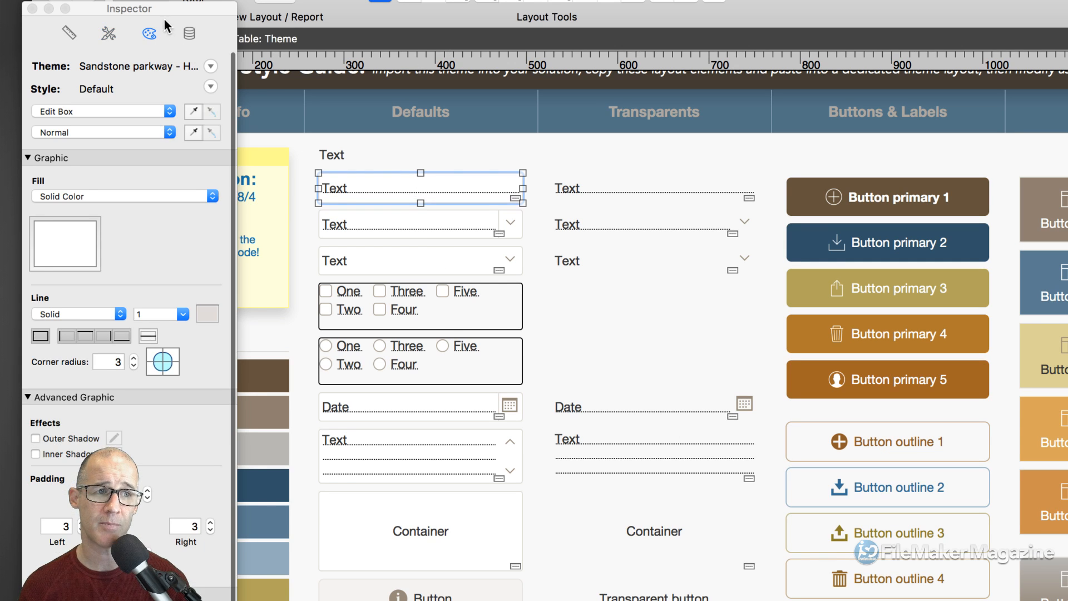
drag(164, 10, 231, 10)
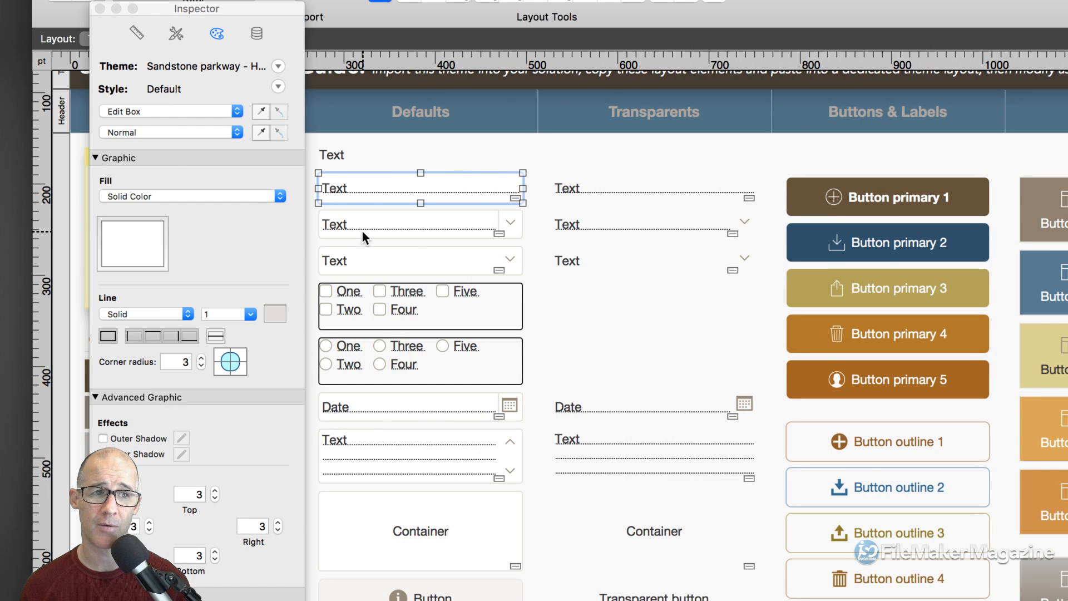
Review the default appearance settings of the drop-down list, pop-up menu, checkbox set, radio button set, calendar and scrolling edit box
click(362, 229)
click(367, 268)
click(372, 303)
click(399, 362)
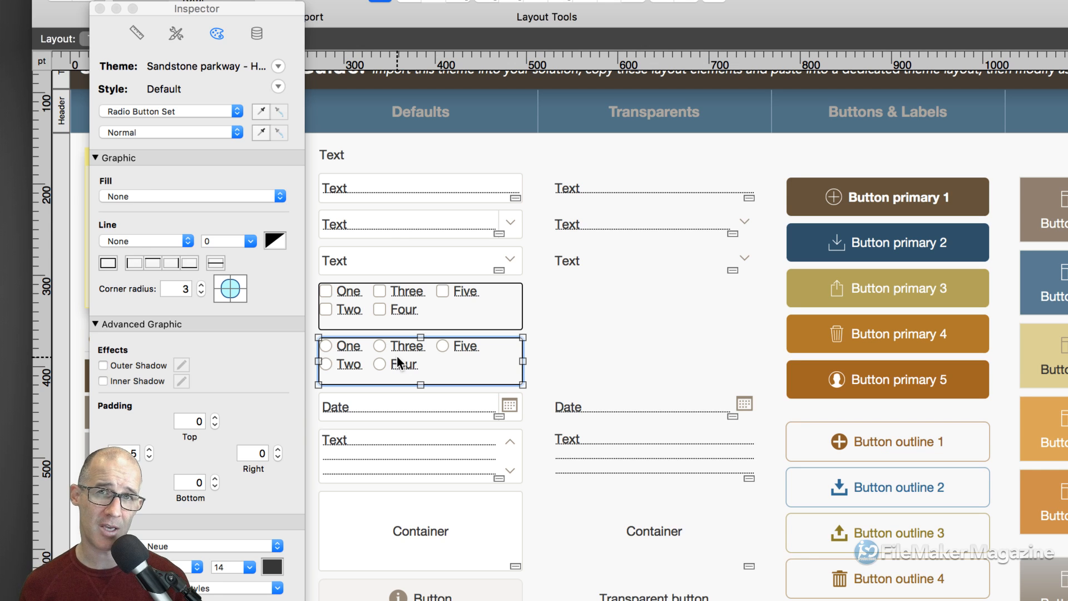
click(389, 196)
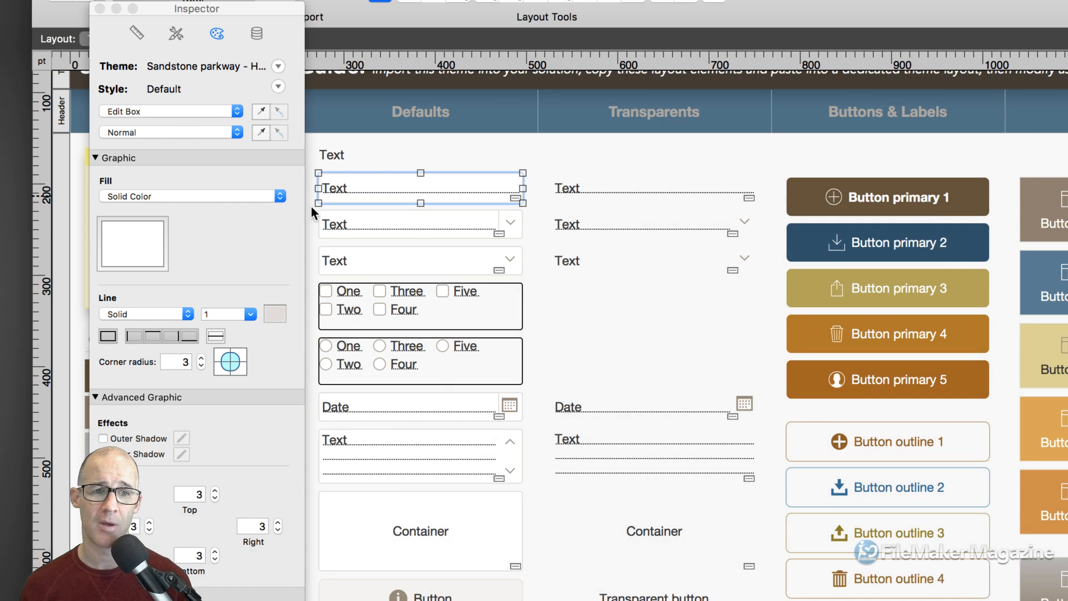
click(333, 222)
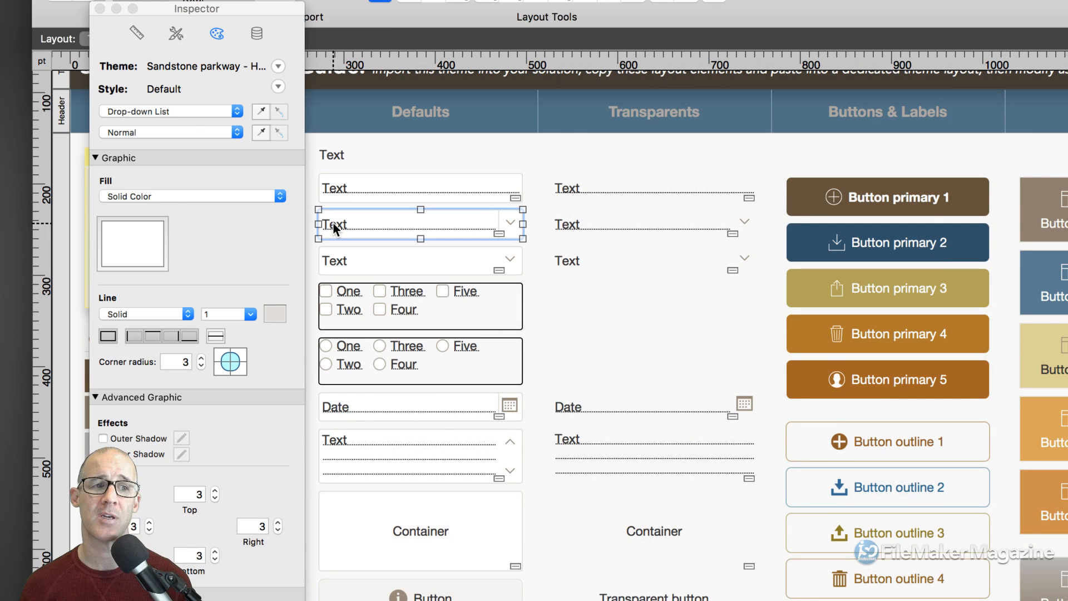
click(365, 256)
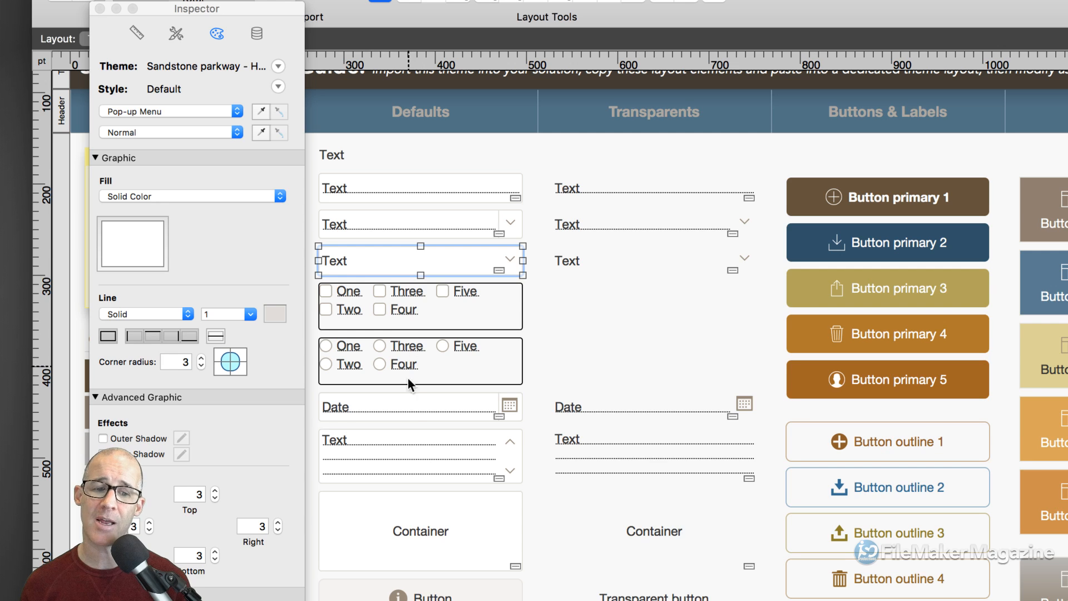
click(409, 410)
click(408, 443)
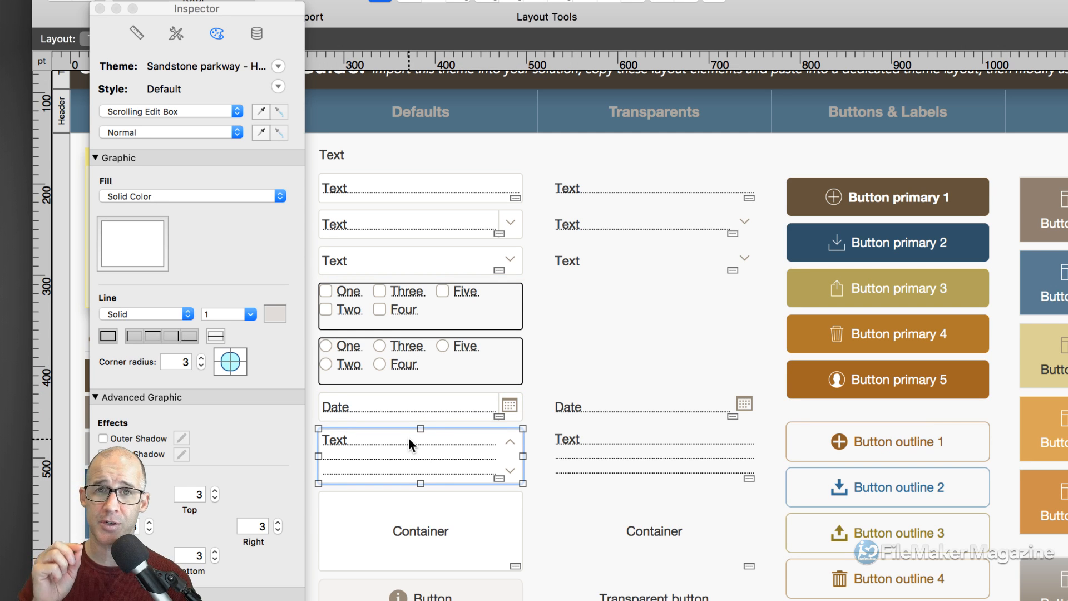
Compare the appearance settings of the default button with those of the Button primary 5 sample
scroll(436, 373, down, 5)
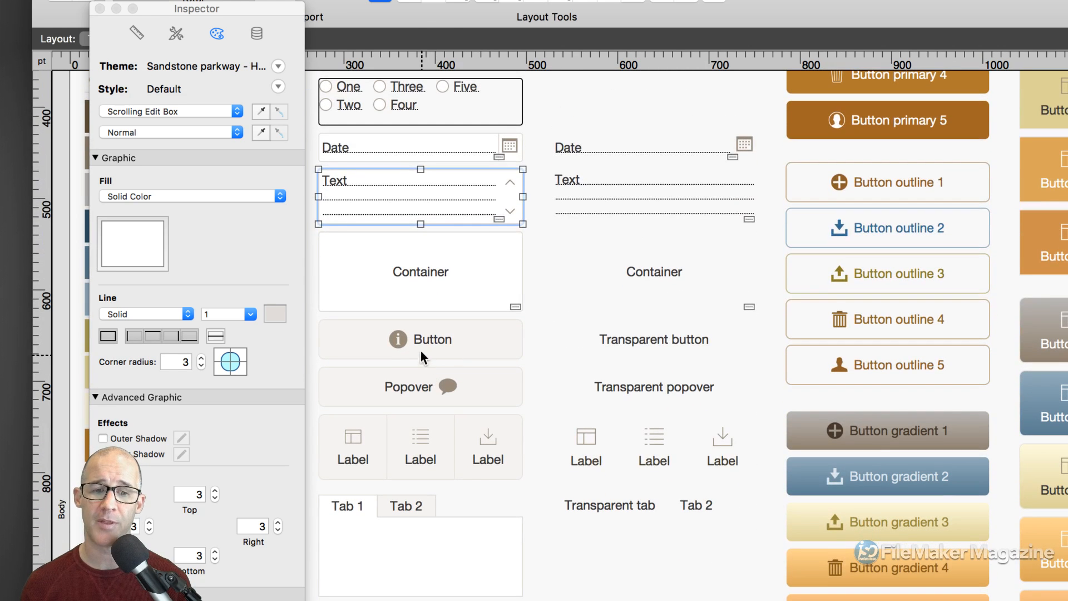
click(419, 338)
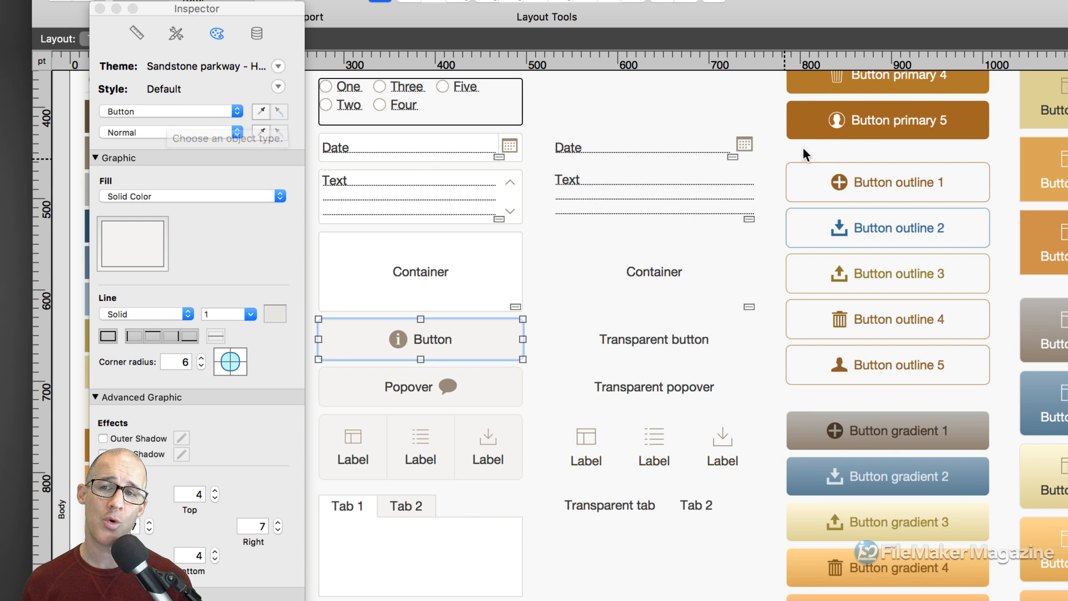
click(837, 118)
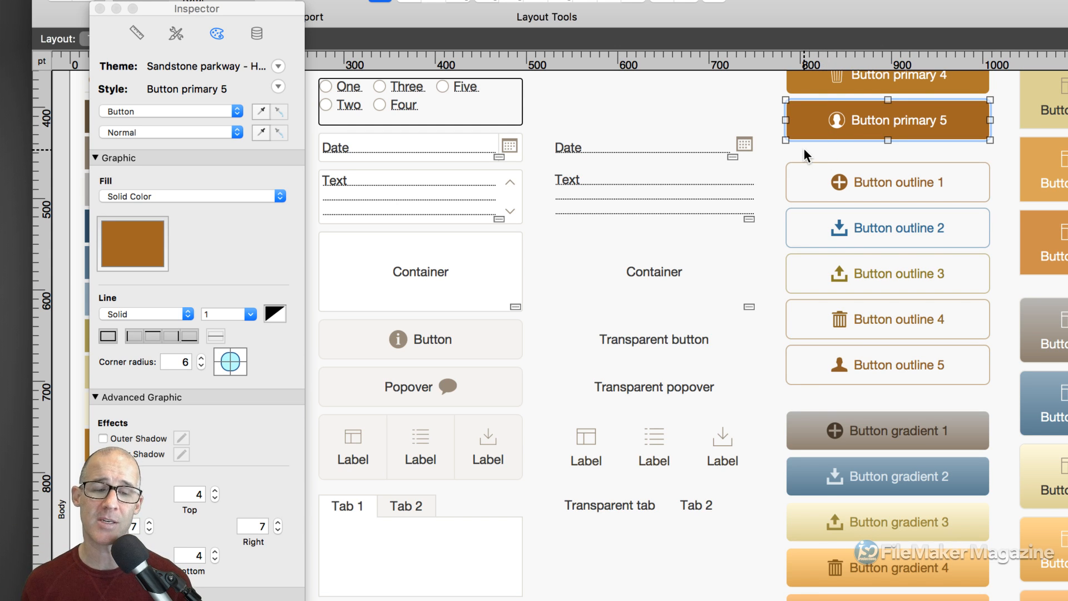
click(419, 342)
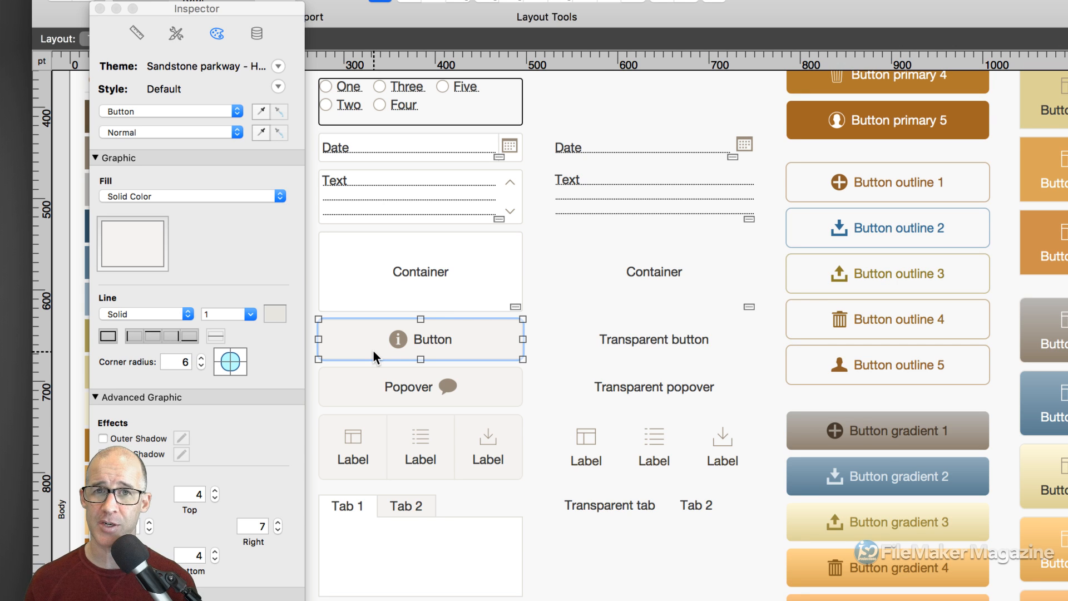
Check the appearance settings of the Button primary 3, Button primary 4 and Button primary 5 samples in turn
scroll(857, 89, up, 3)
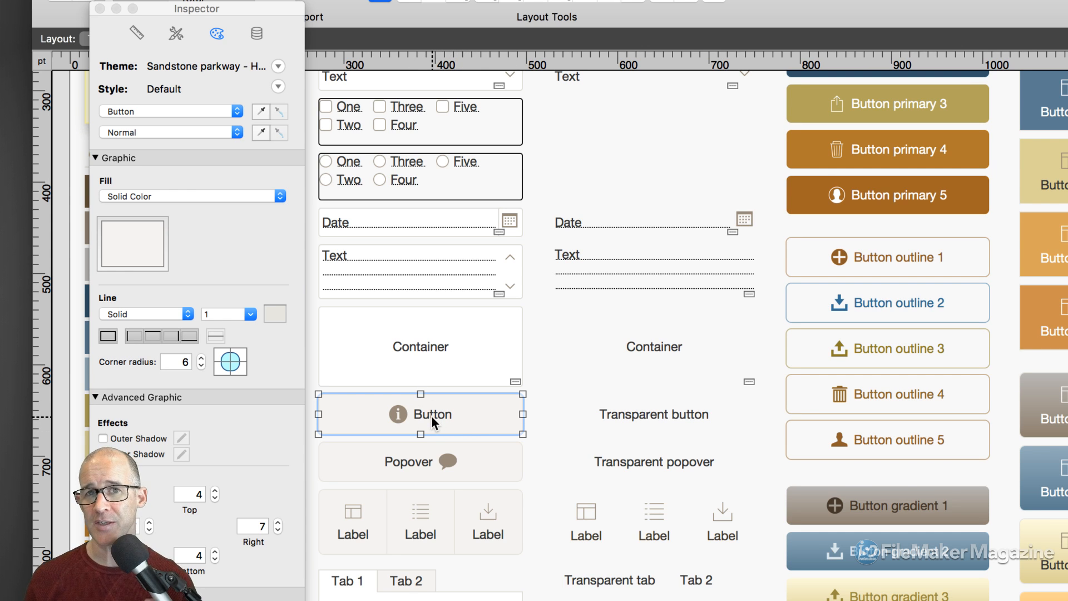
click(894, 101)
click(899, 154)
click(889, 195)
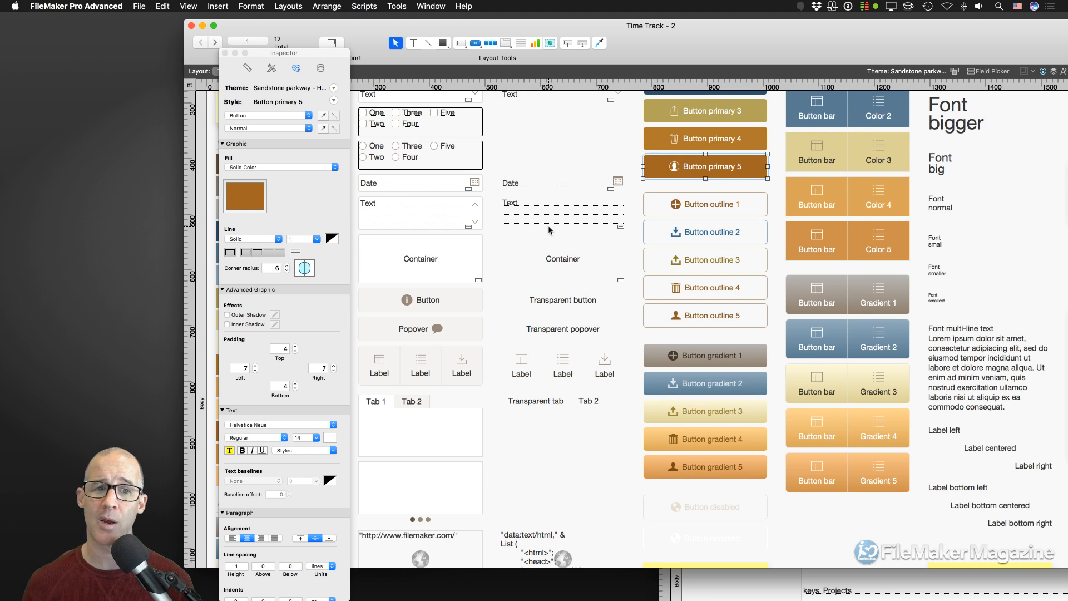
Select the default scrolling edit box, view the available options for its Default style, and dismiss them
click(409, 210)
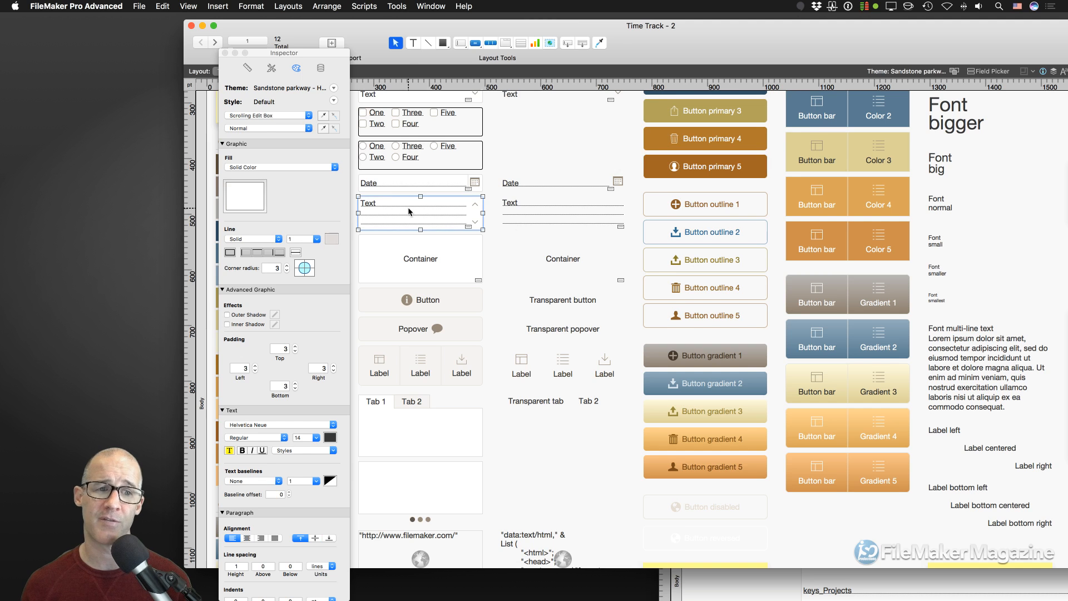
click(334, 101)
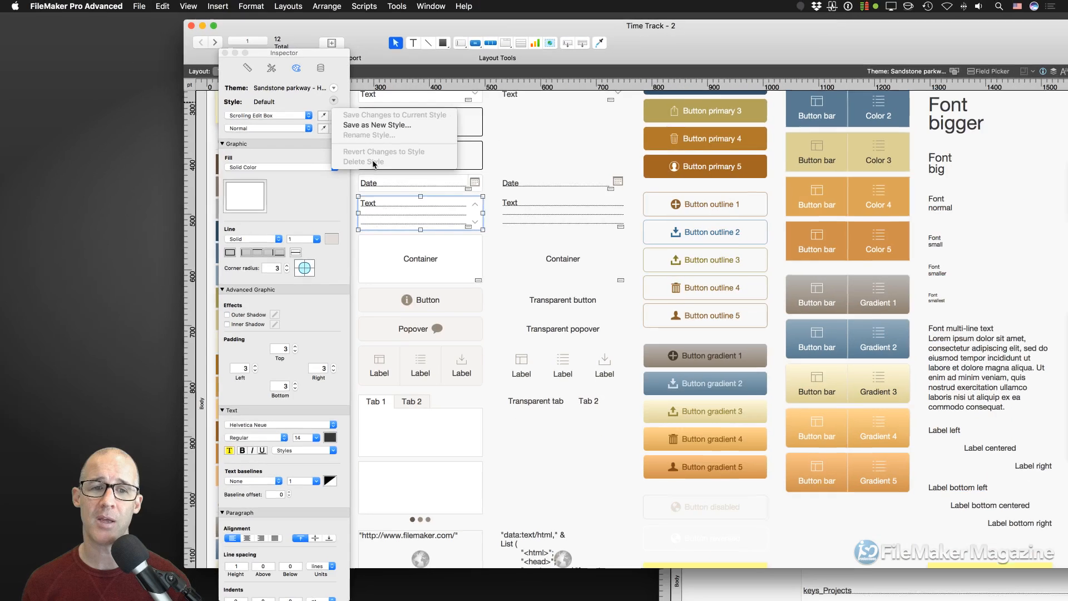
click(505, 162)
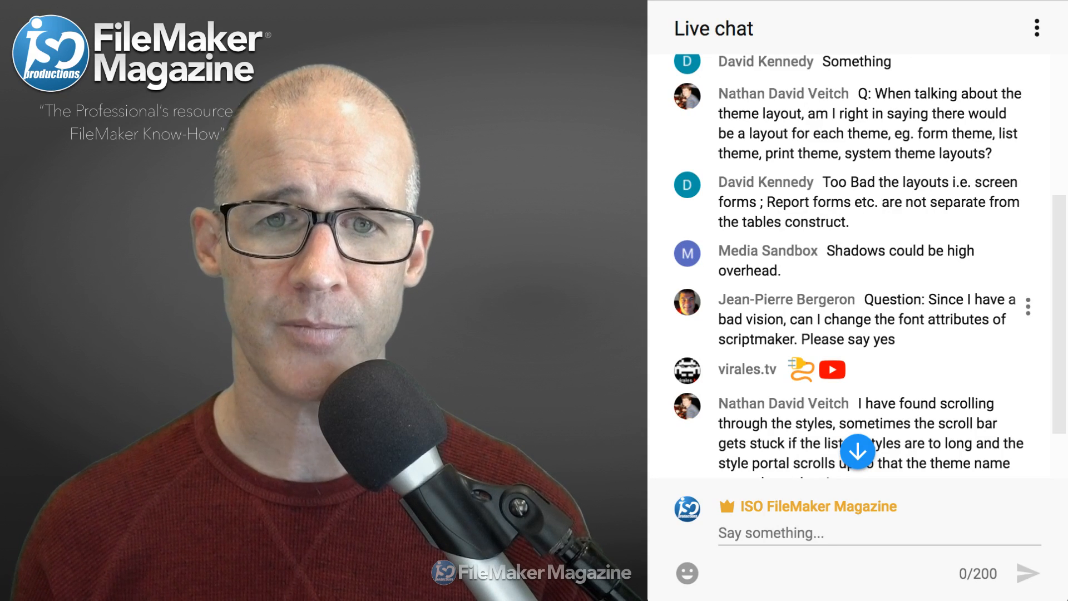
Switch to the live chat, highlight the comment about shadow overhead again, and return to FileMaker Pro Advanced
scroll(868, 214, down, 2)
drag(783, 207, 827, 187)
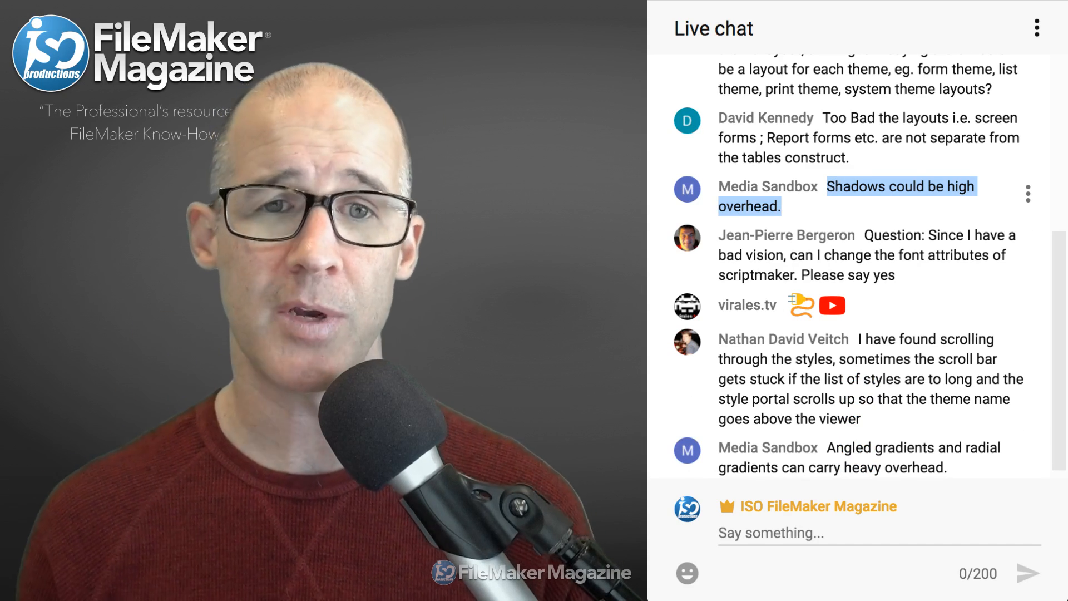
key(super+Tab)
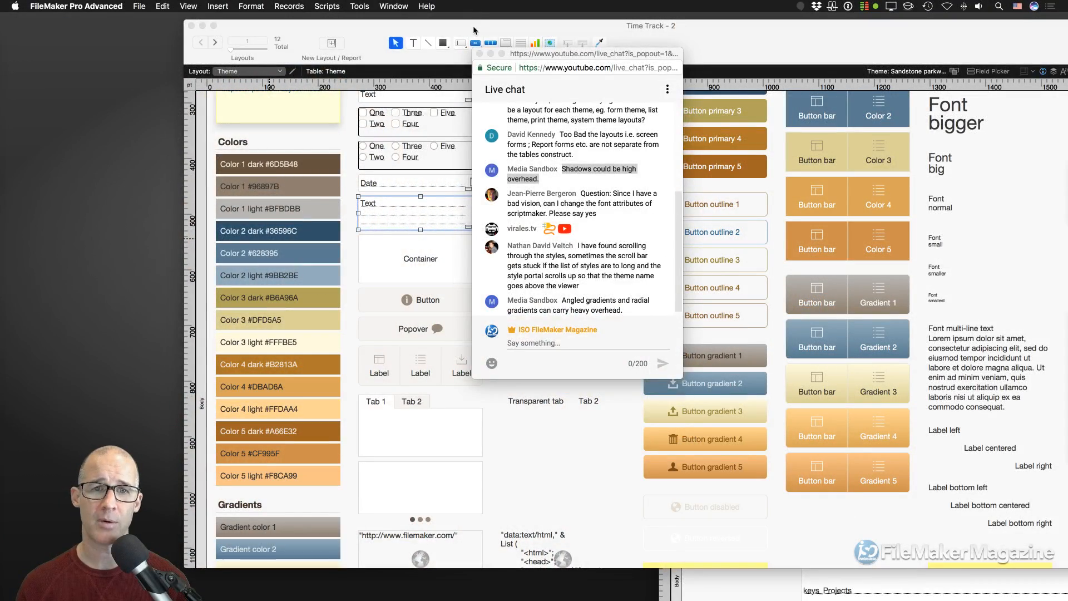
Bring the style guide layout forward and select the scrolling edit box under Transparents to view its graphic and shadow effects settings
click(473, 30)
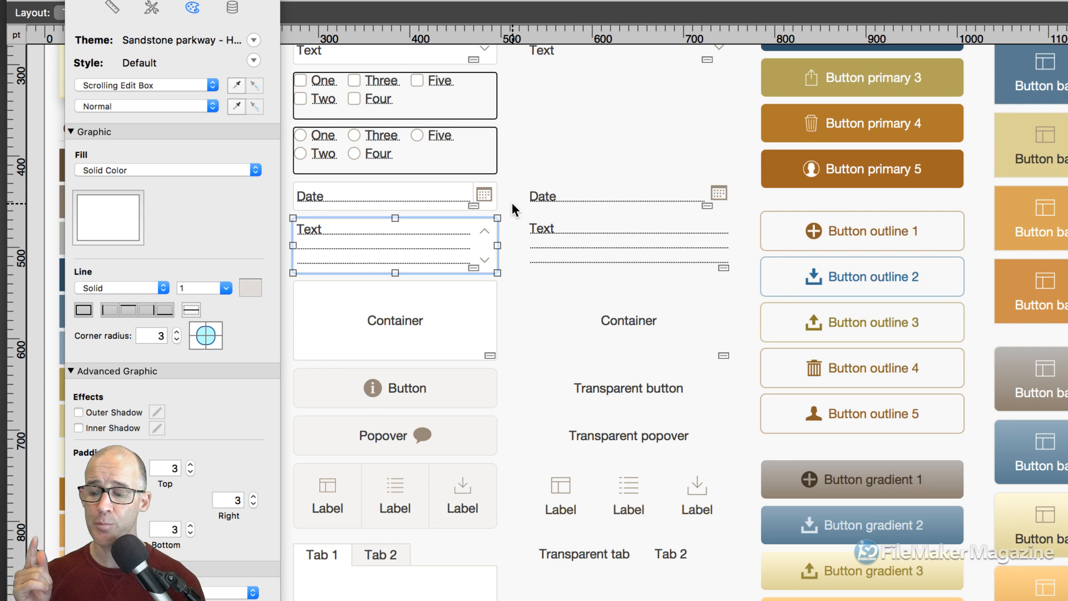
scroll(509, 234, up, 1)
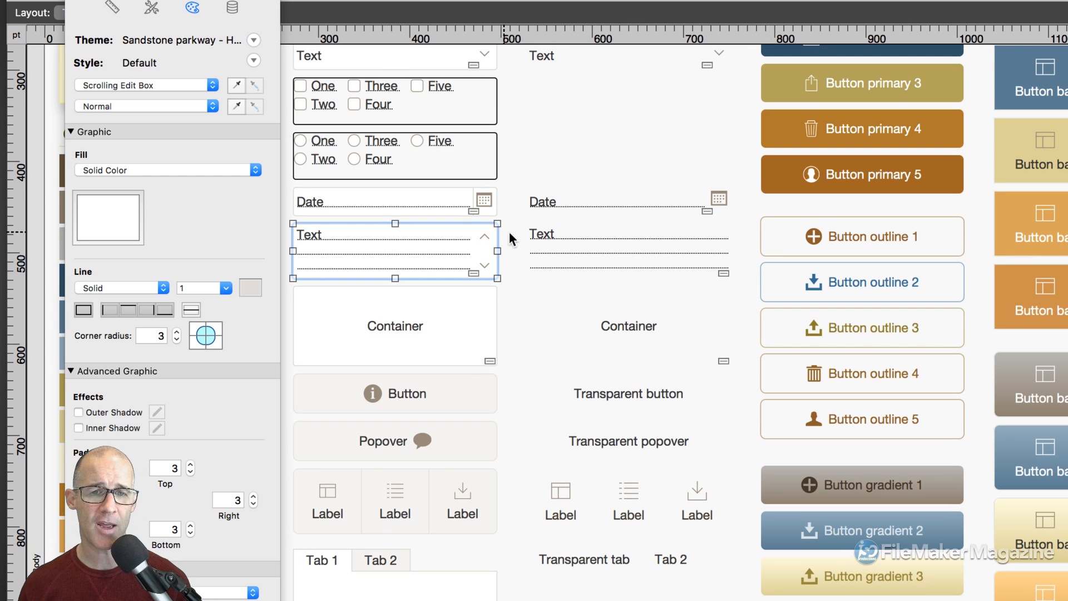
click(578, 240)
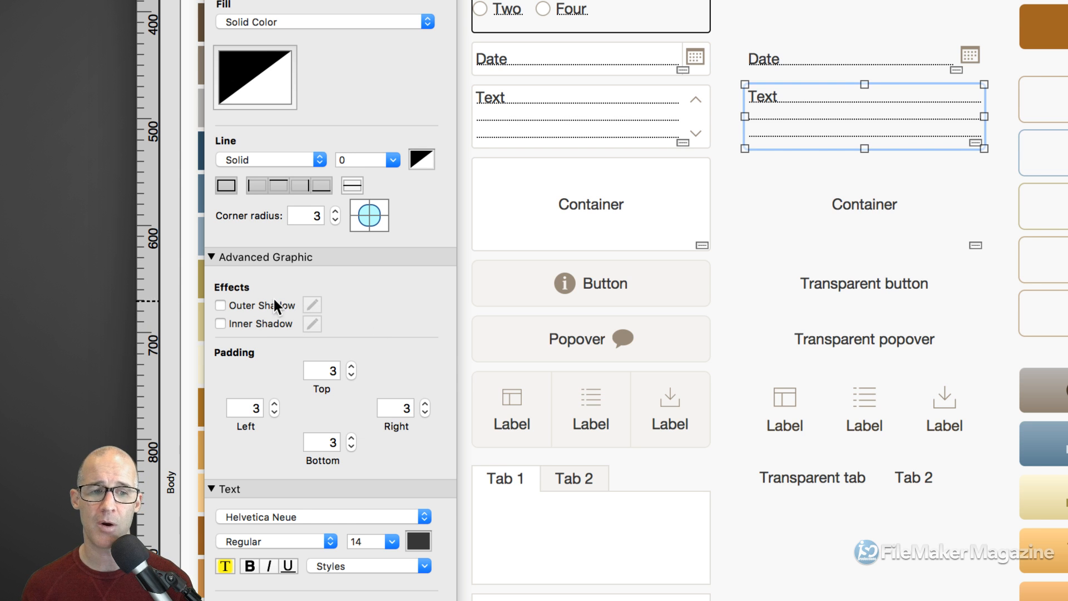
Examine the style guide's shadow text, field group and search field samples and the gradient button bars
scroll(860, 111, right, 15)
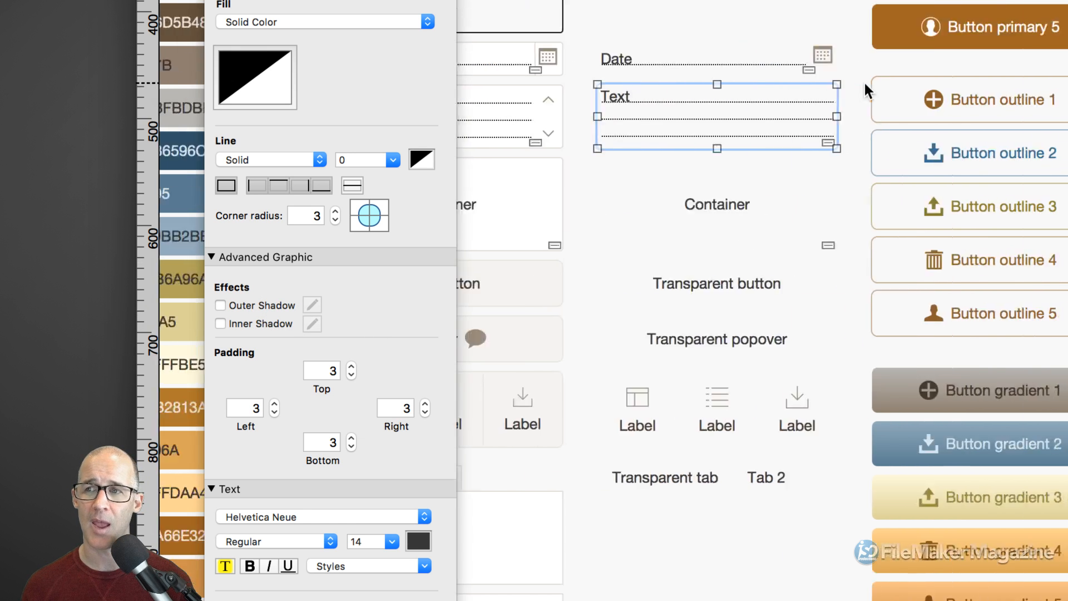
scroll(863, 82, right, 15)
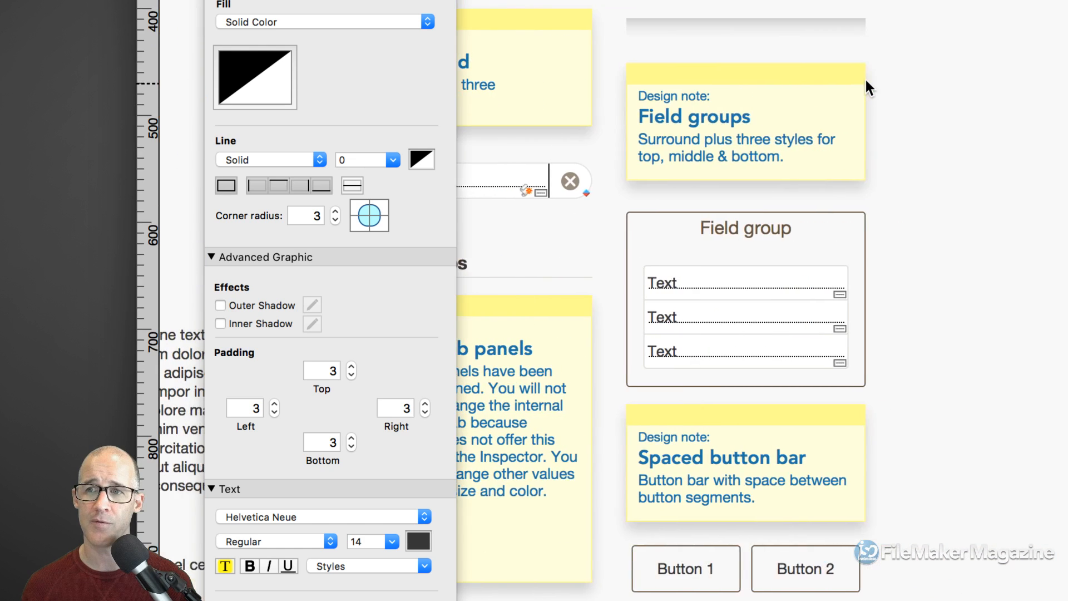
scroll(868, 78, up, 2)
scroll(868, 81, up, 3)
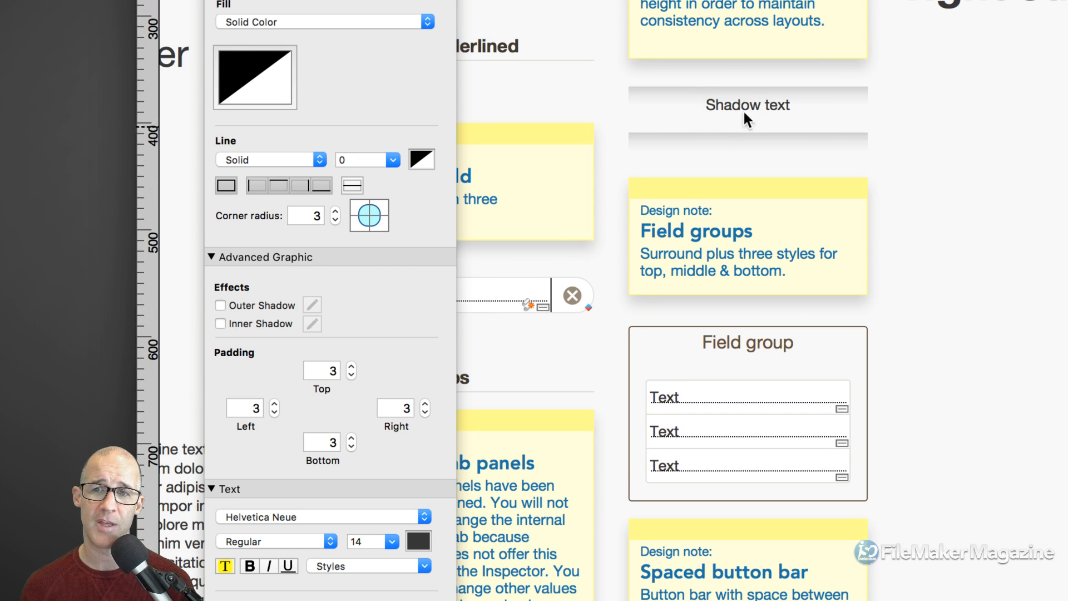
scroll(679, 118, right, 1)
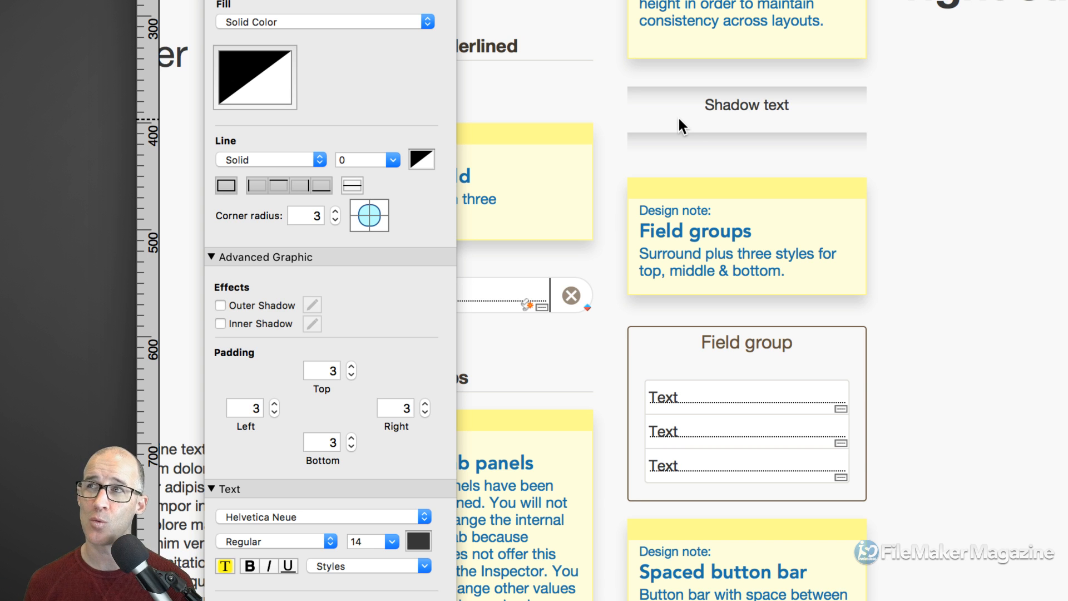
scroll(712, 152, left, 20)
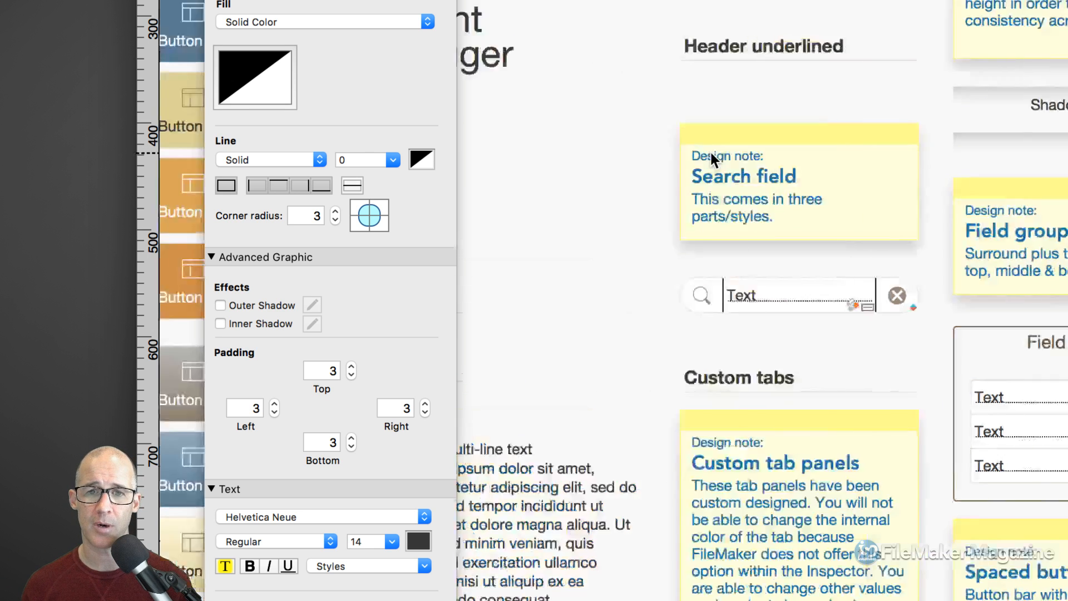
scroll(731, 154, right, 2)
scroll(731, 154, right, 6)
scroll(687, 334, down, 4)
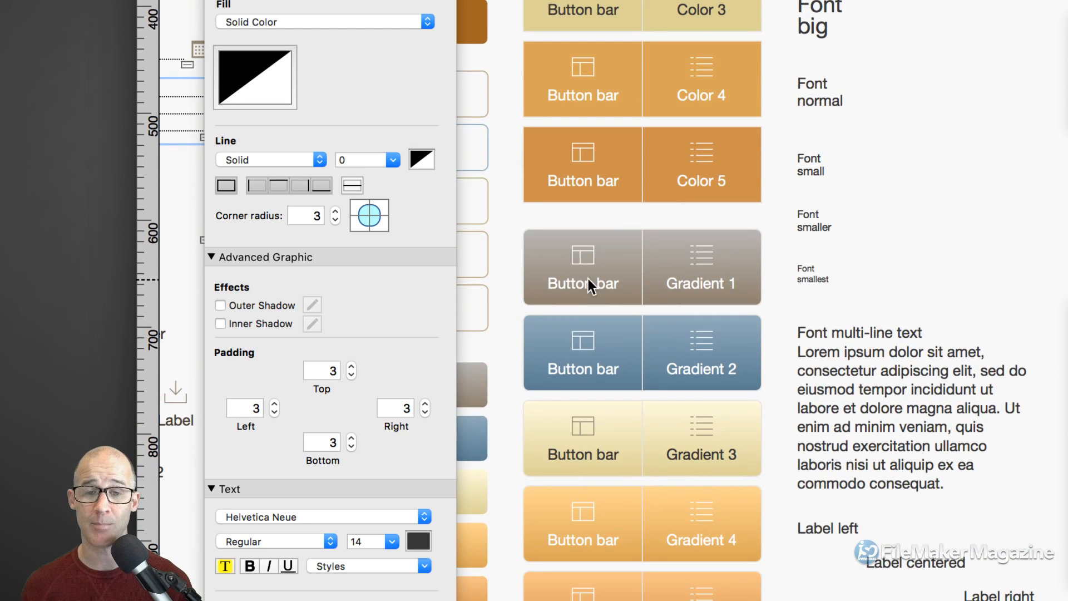
Select the Gradient 1 and Color 5 button bars in turn to compare their appearance settings, ending on Gradient 1
click(547, 246)
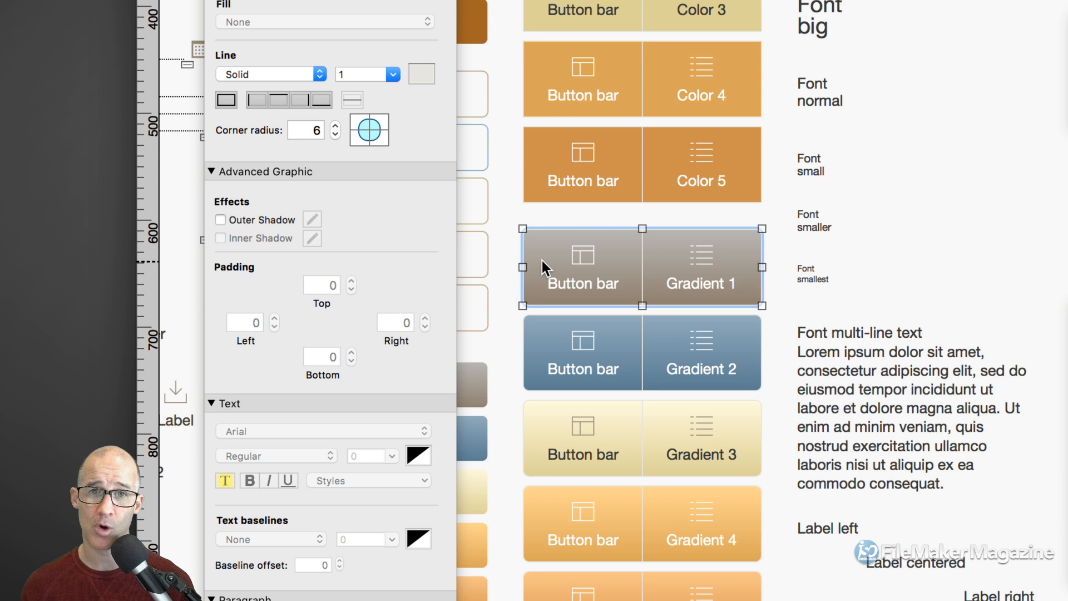
click(578, 159)
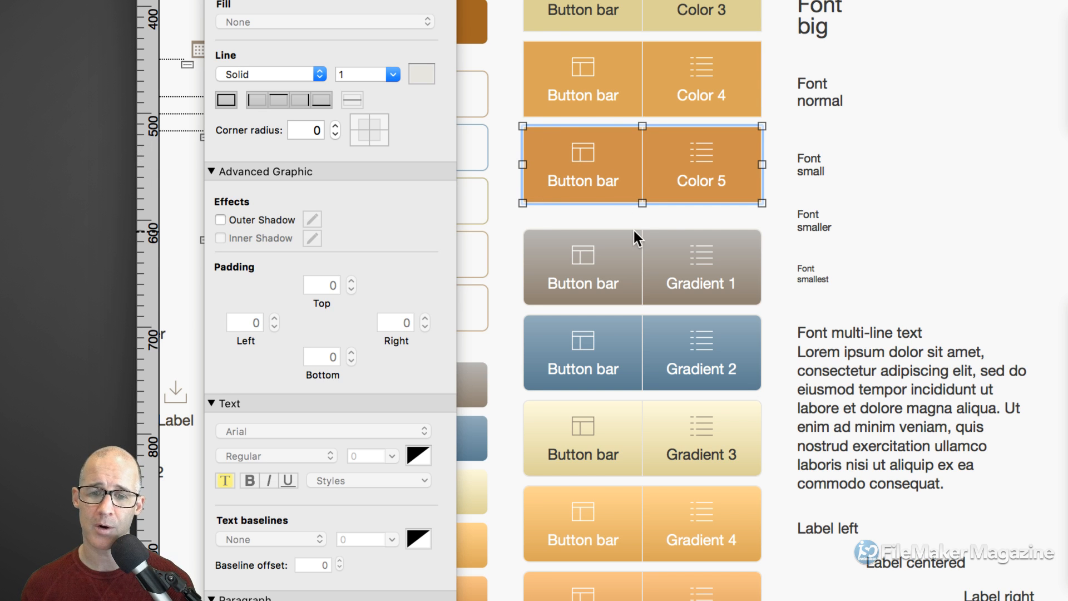
scroll(633, 230, down, 1)
scroll(633, 230, up, 2)
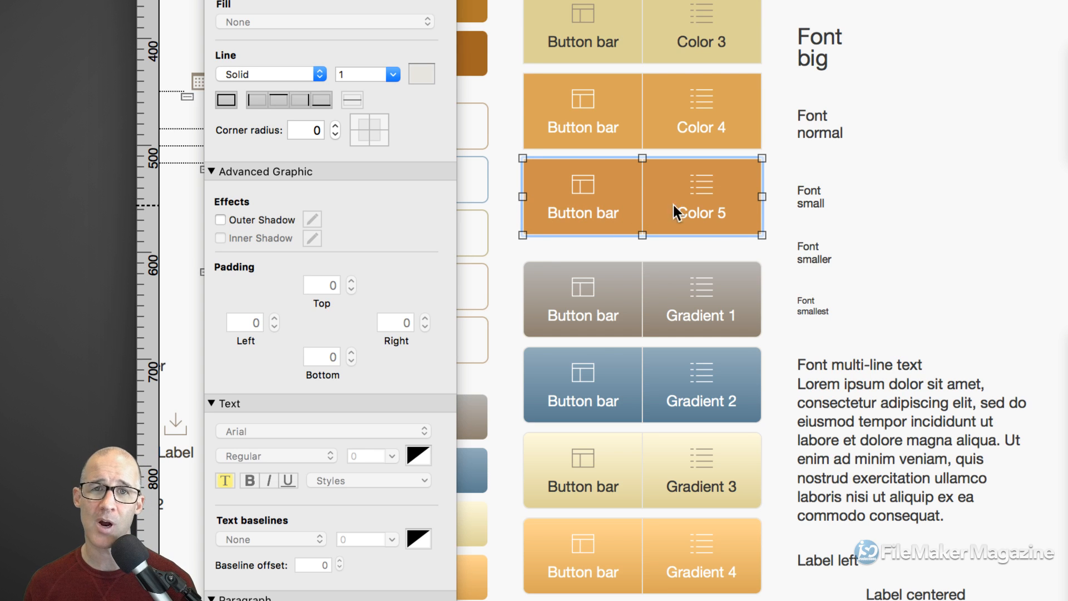
click(583, 285)
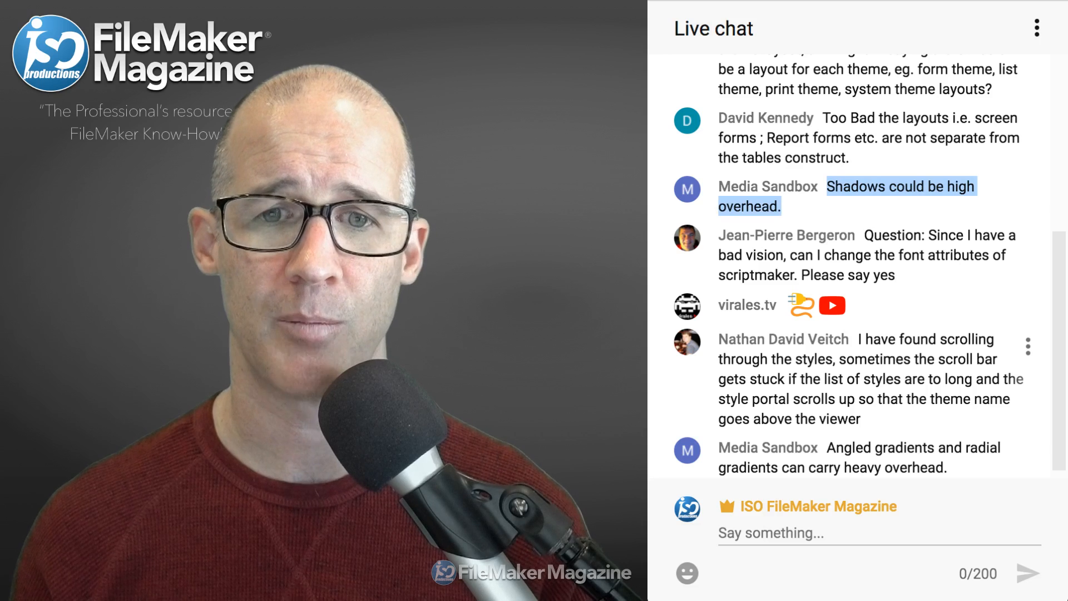
In the live chat, highlight the question about changing ScriptMaker's font attributes, then its closing words "Please say" and "yes"
drag(864, 236, 897, 276)
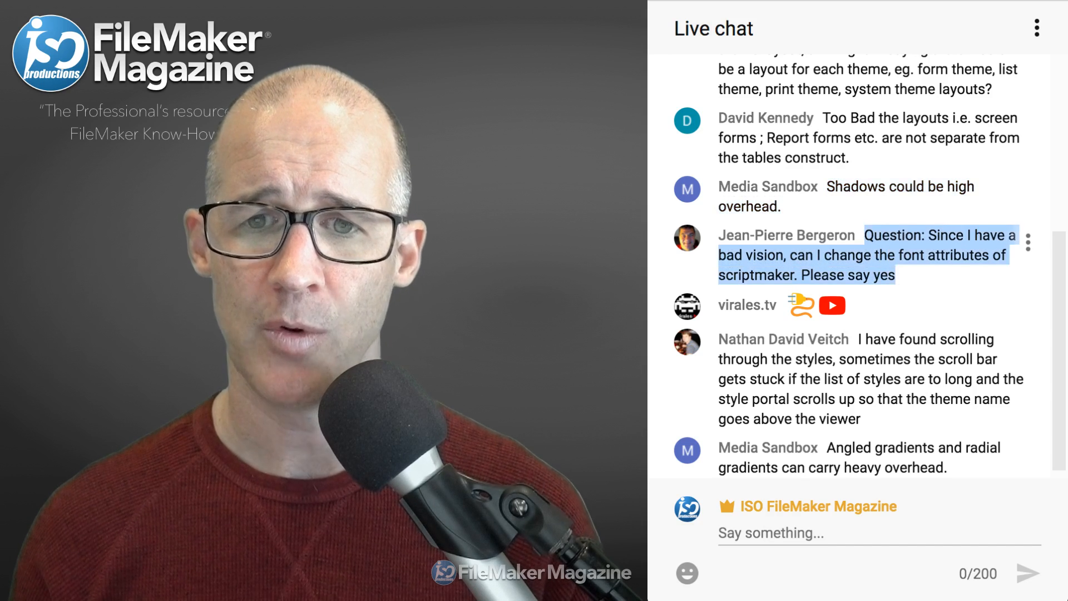
scroll(902, 339, down, 1)
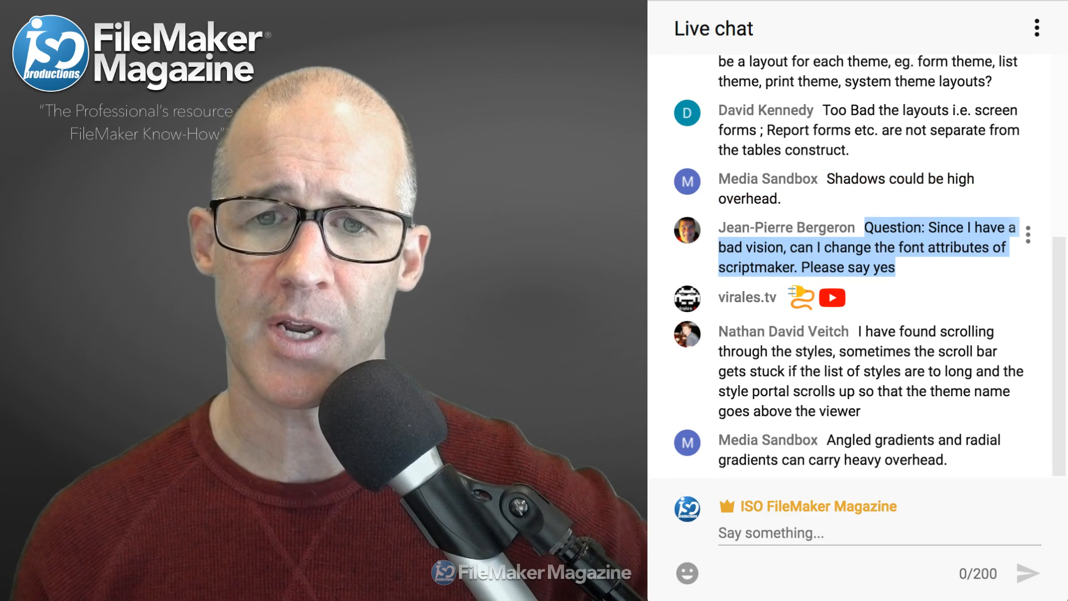
click(935, 268)
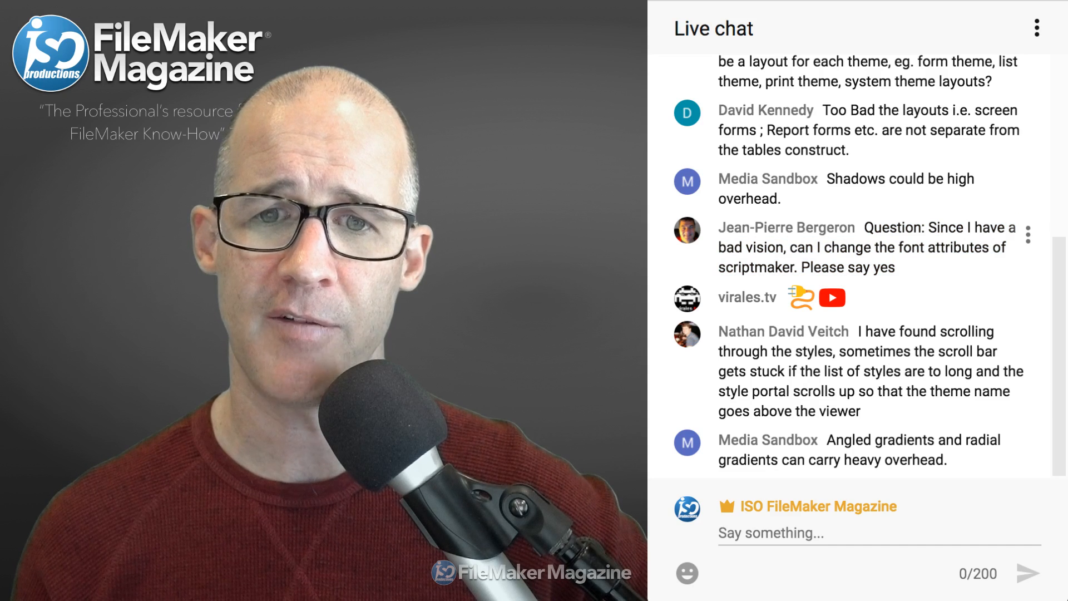
triple_click(891, 249)
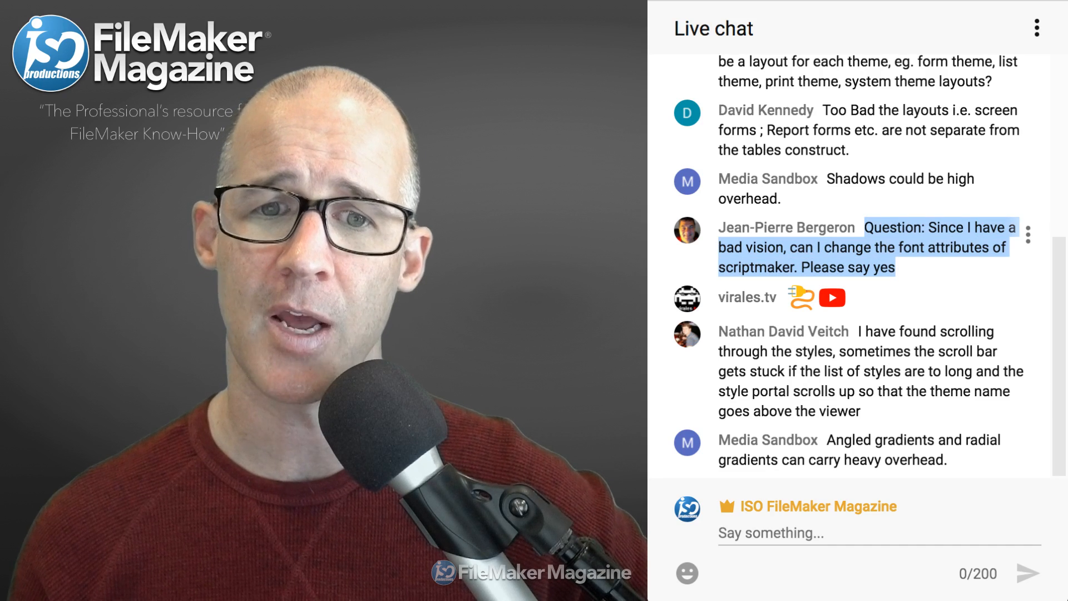
drag(802, 268, 869, 268)
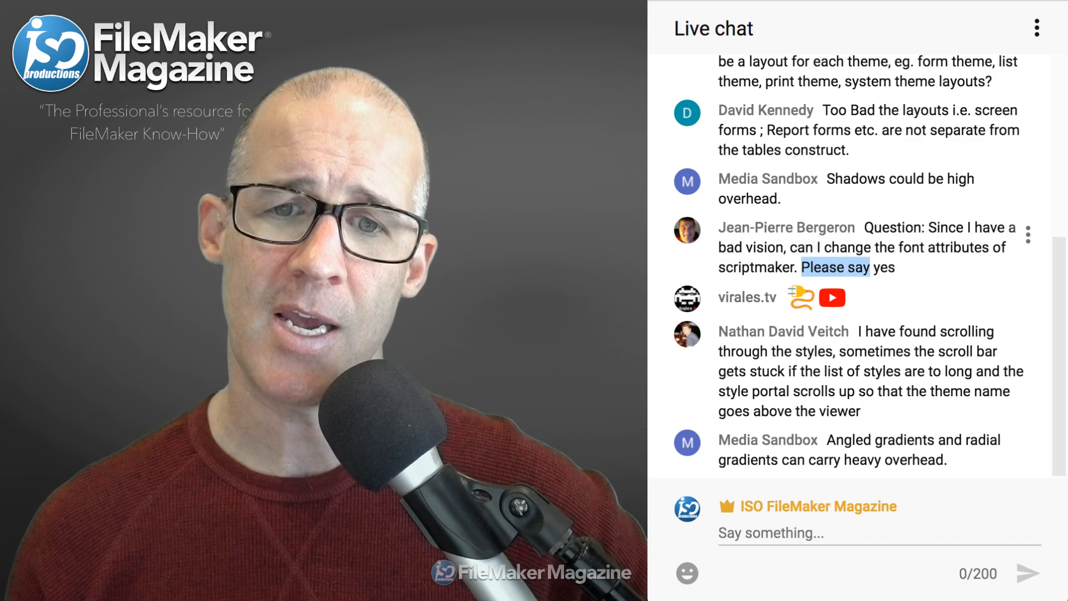
double_click(885, 268)
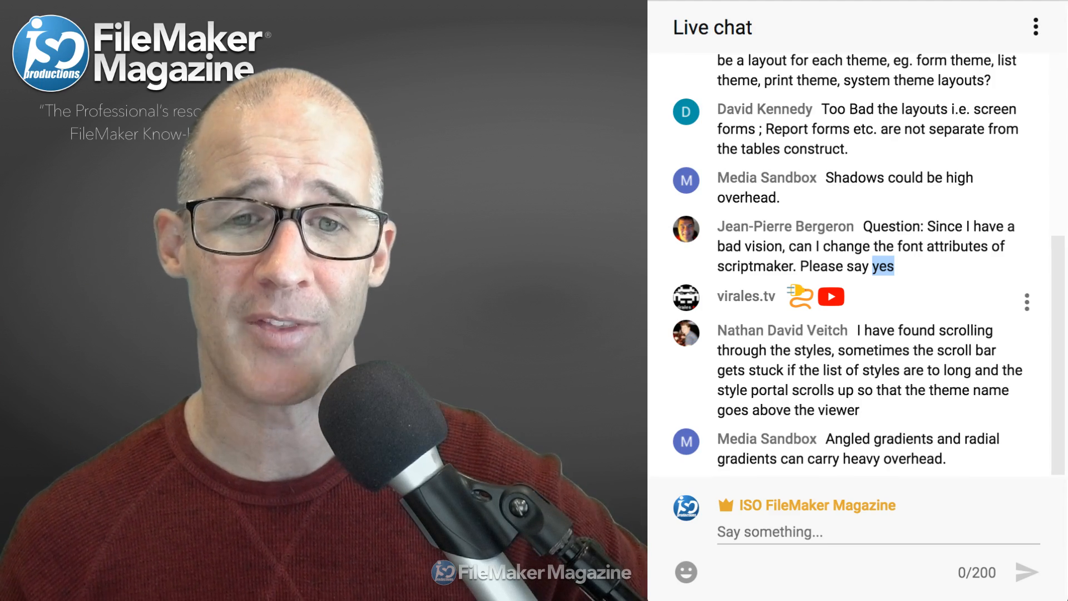
Highlight the full chat comment about the scroll bar getting stuck when scrolling through a long list of styles
drag(861, 413, 863, 332)
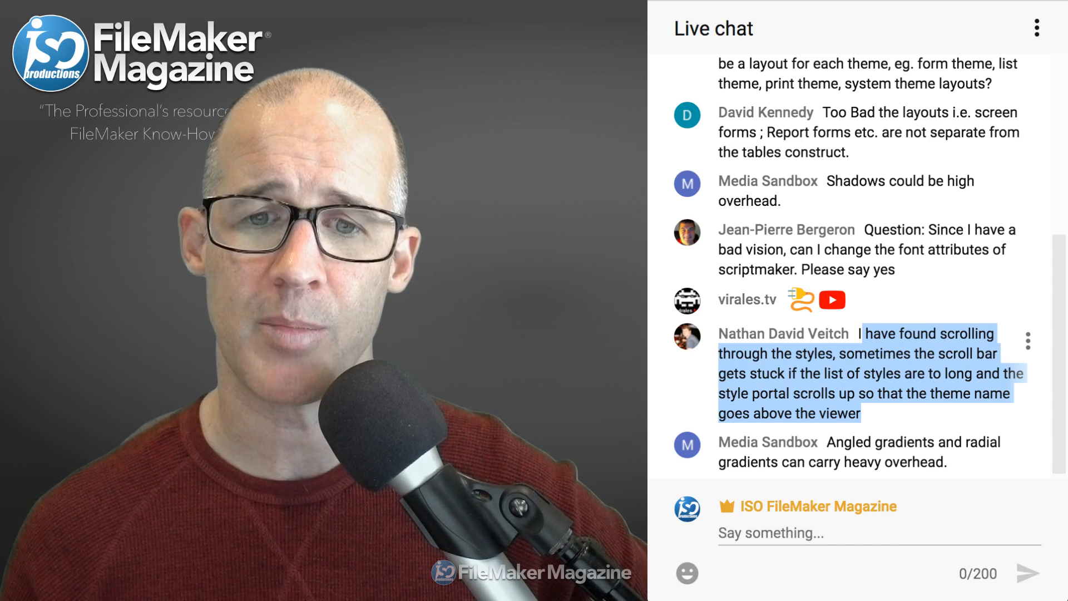
click(868, 413)
drag(863, 415, 859, 334)
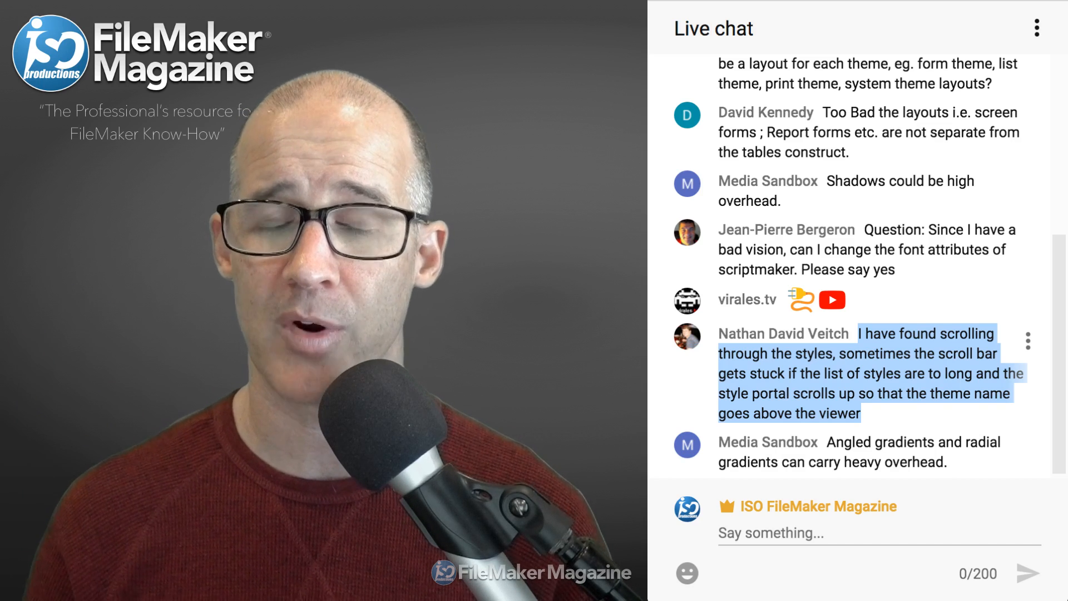
click(872, 374)
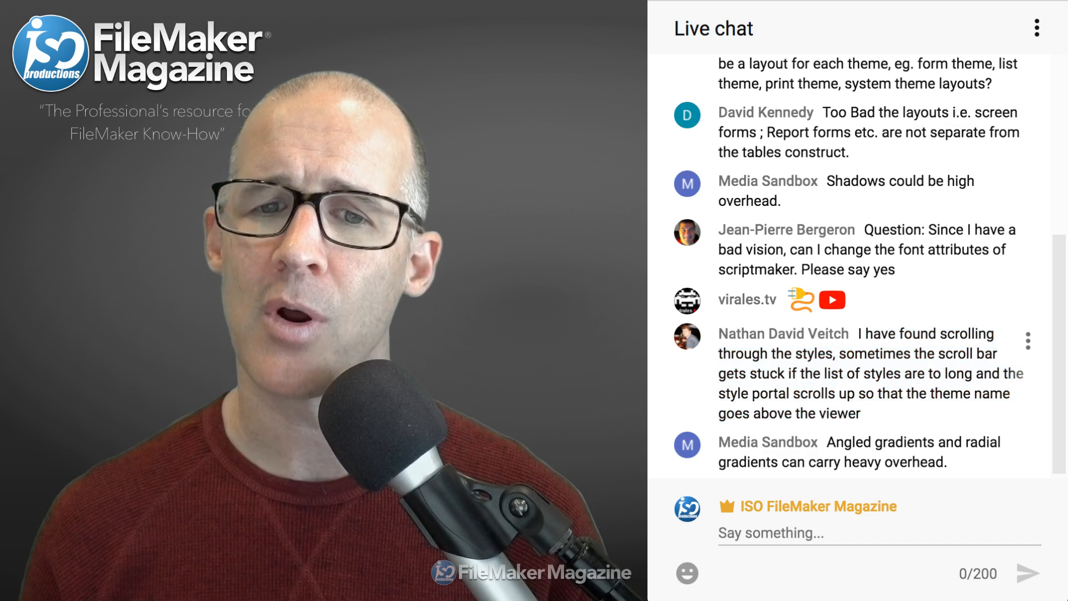
drag(859, 334, 862, 414)
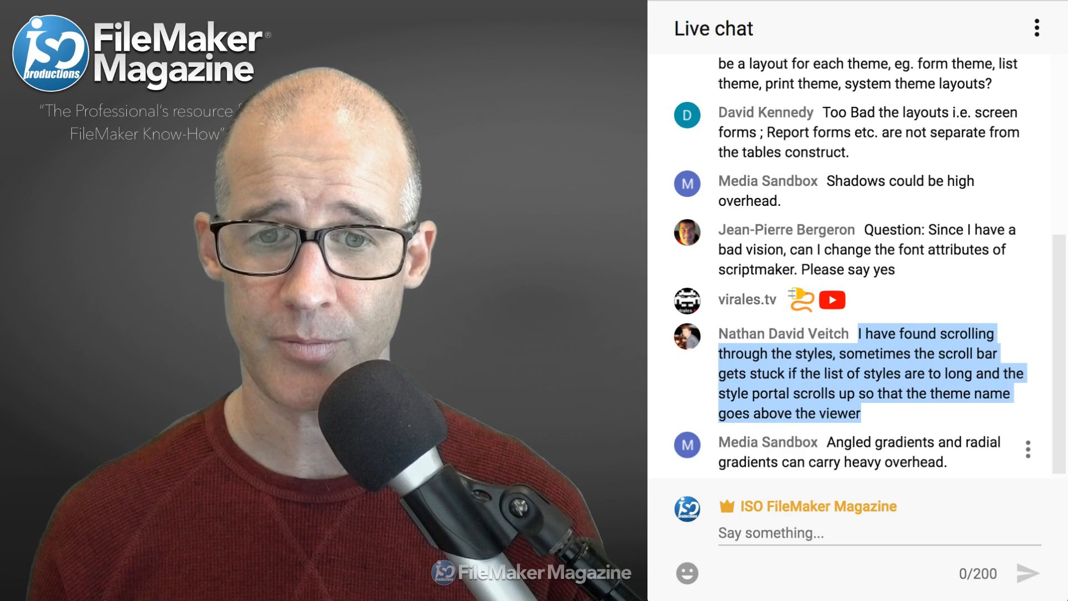
Highlight the chat comment about angled and radial gradients carrying heavy overhead, and switch back to the previous application
drag(828, 442, 948, 462)
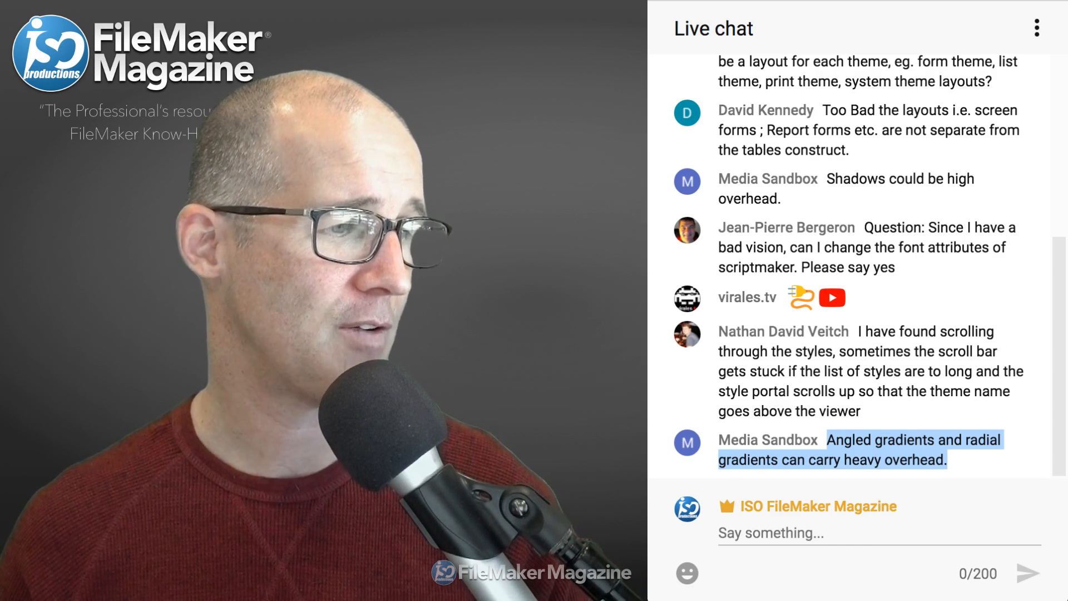
key(super+Tab)
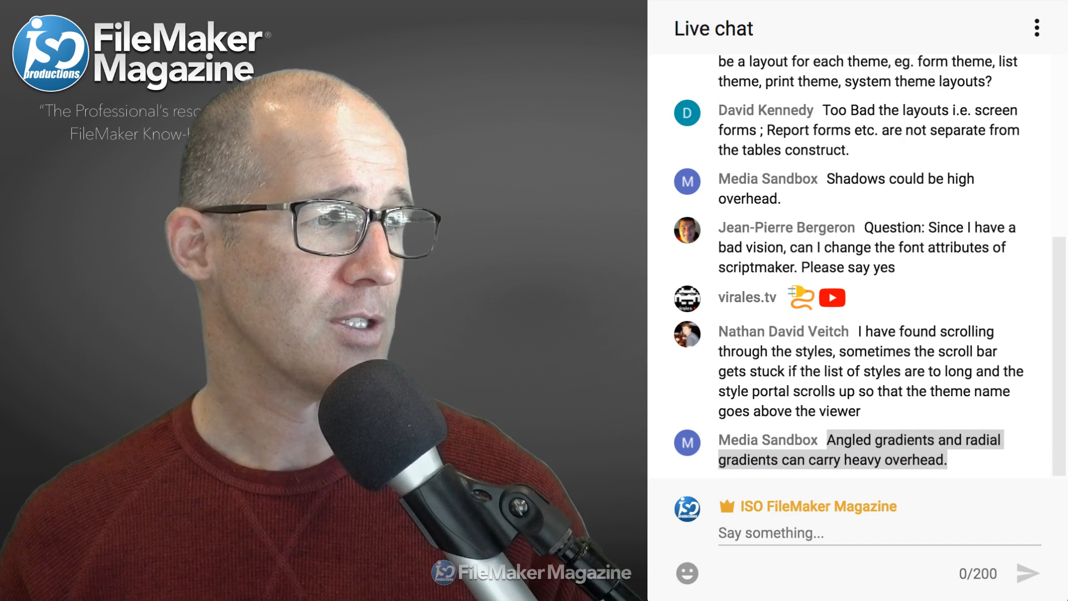